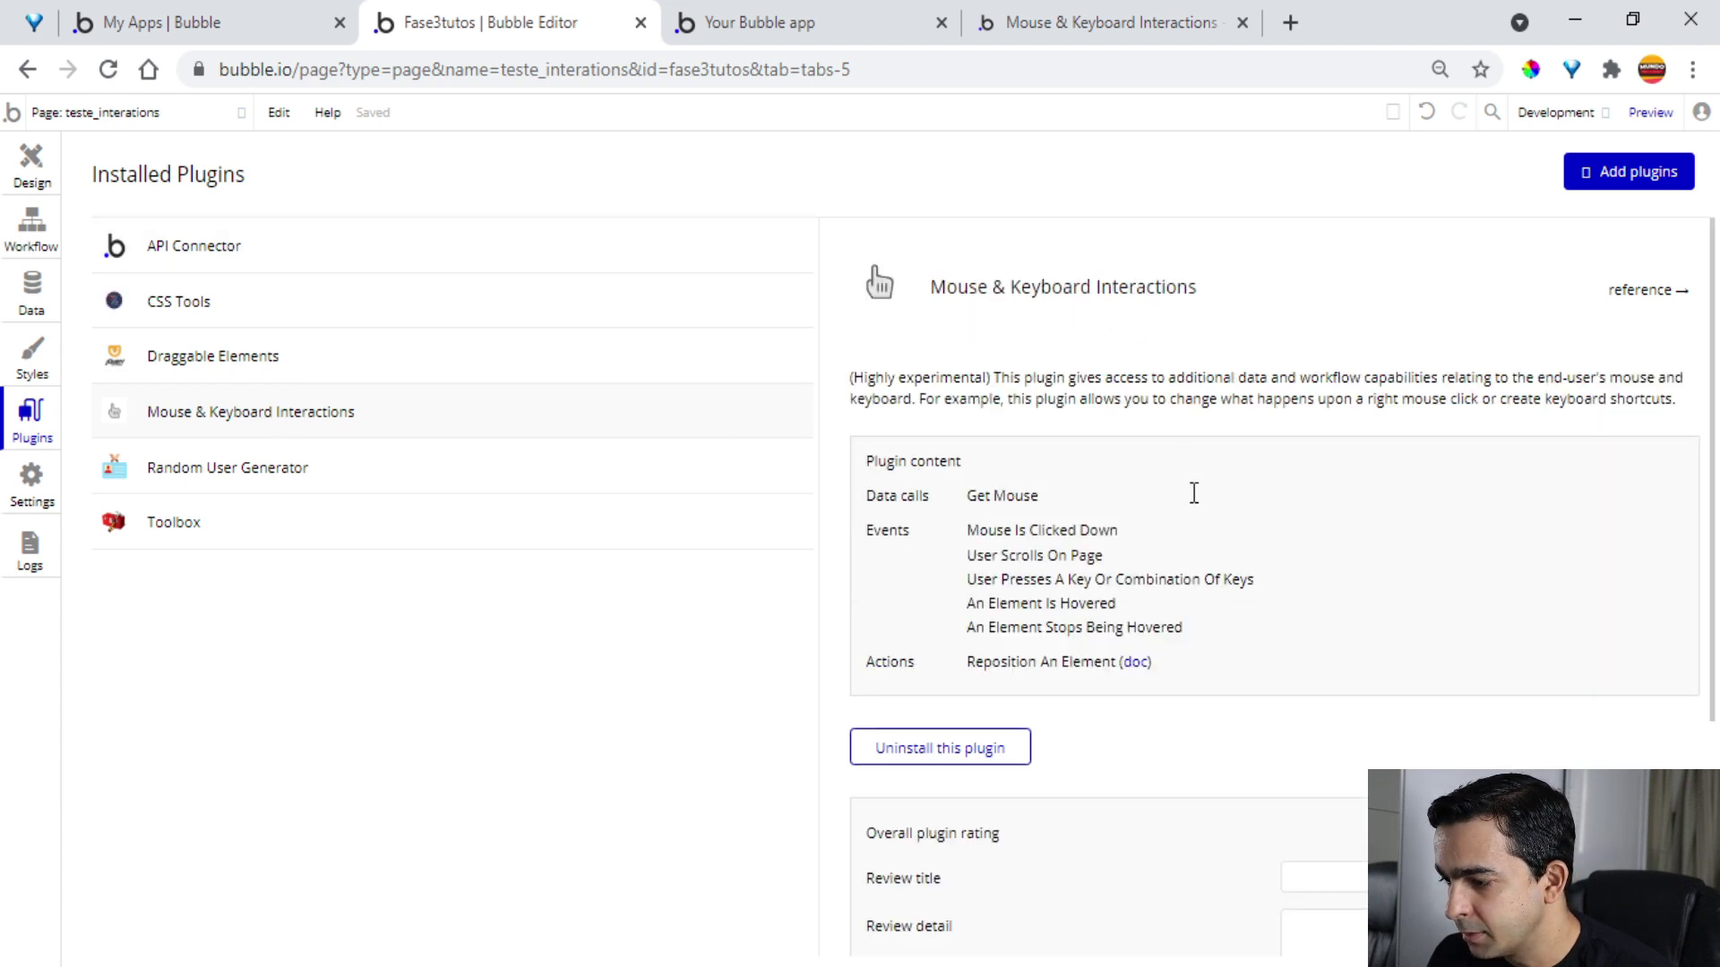
# Review the installed Mouse & Keyboard Interactions plugin and read its Bubble Docs page through the Get mouse data section
pyautogui.scroll(-4, 1371, 537)
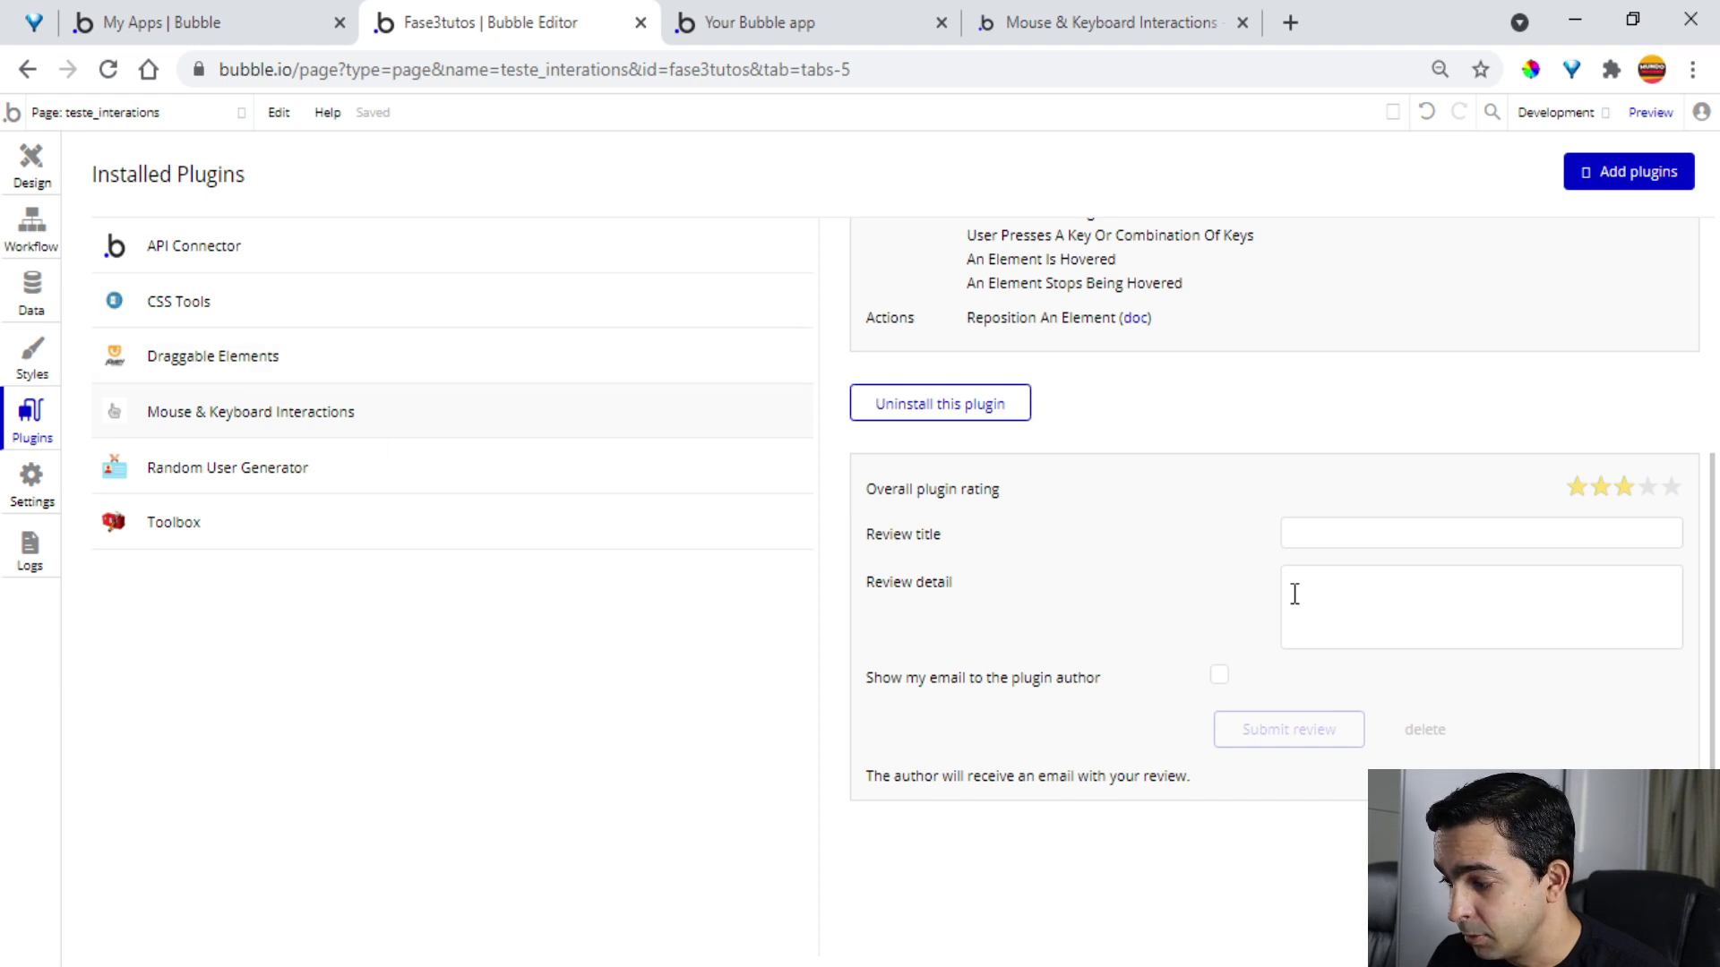
pyautogui.click(20, 172)
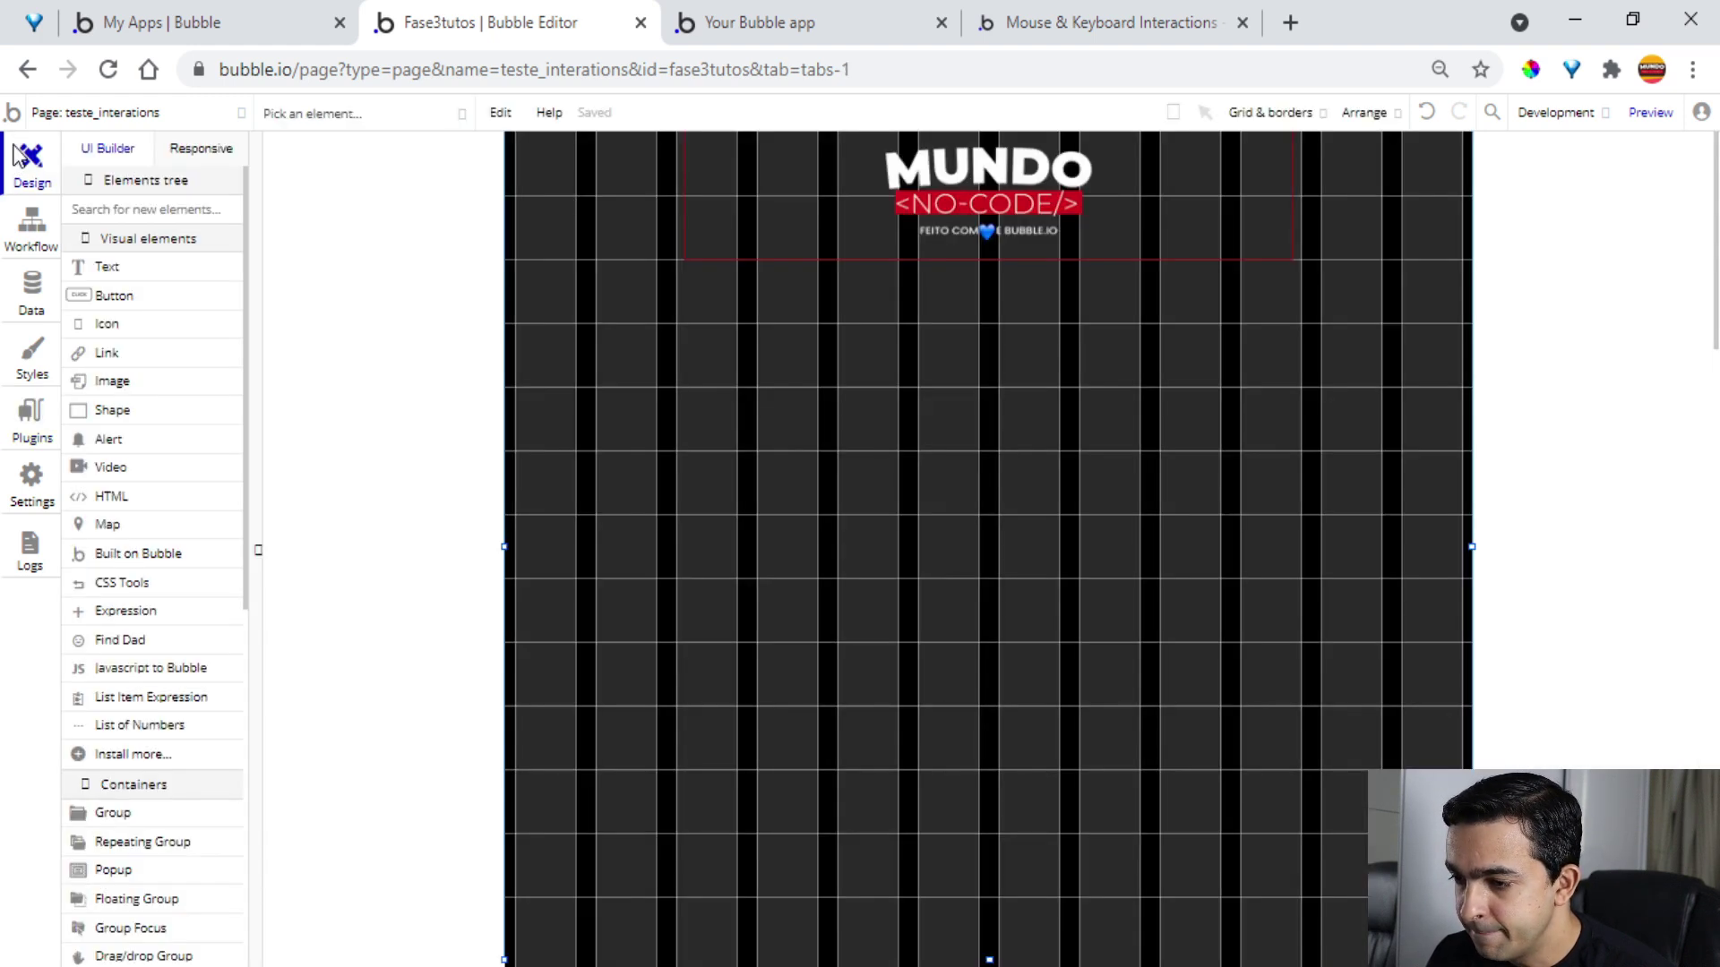
pyautogui.click(1074, 21)
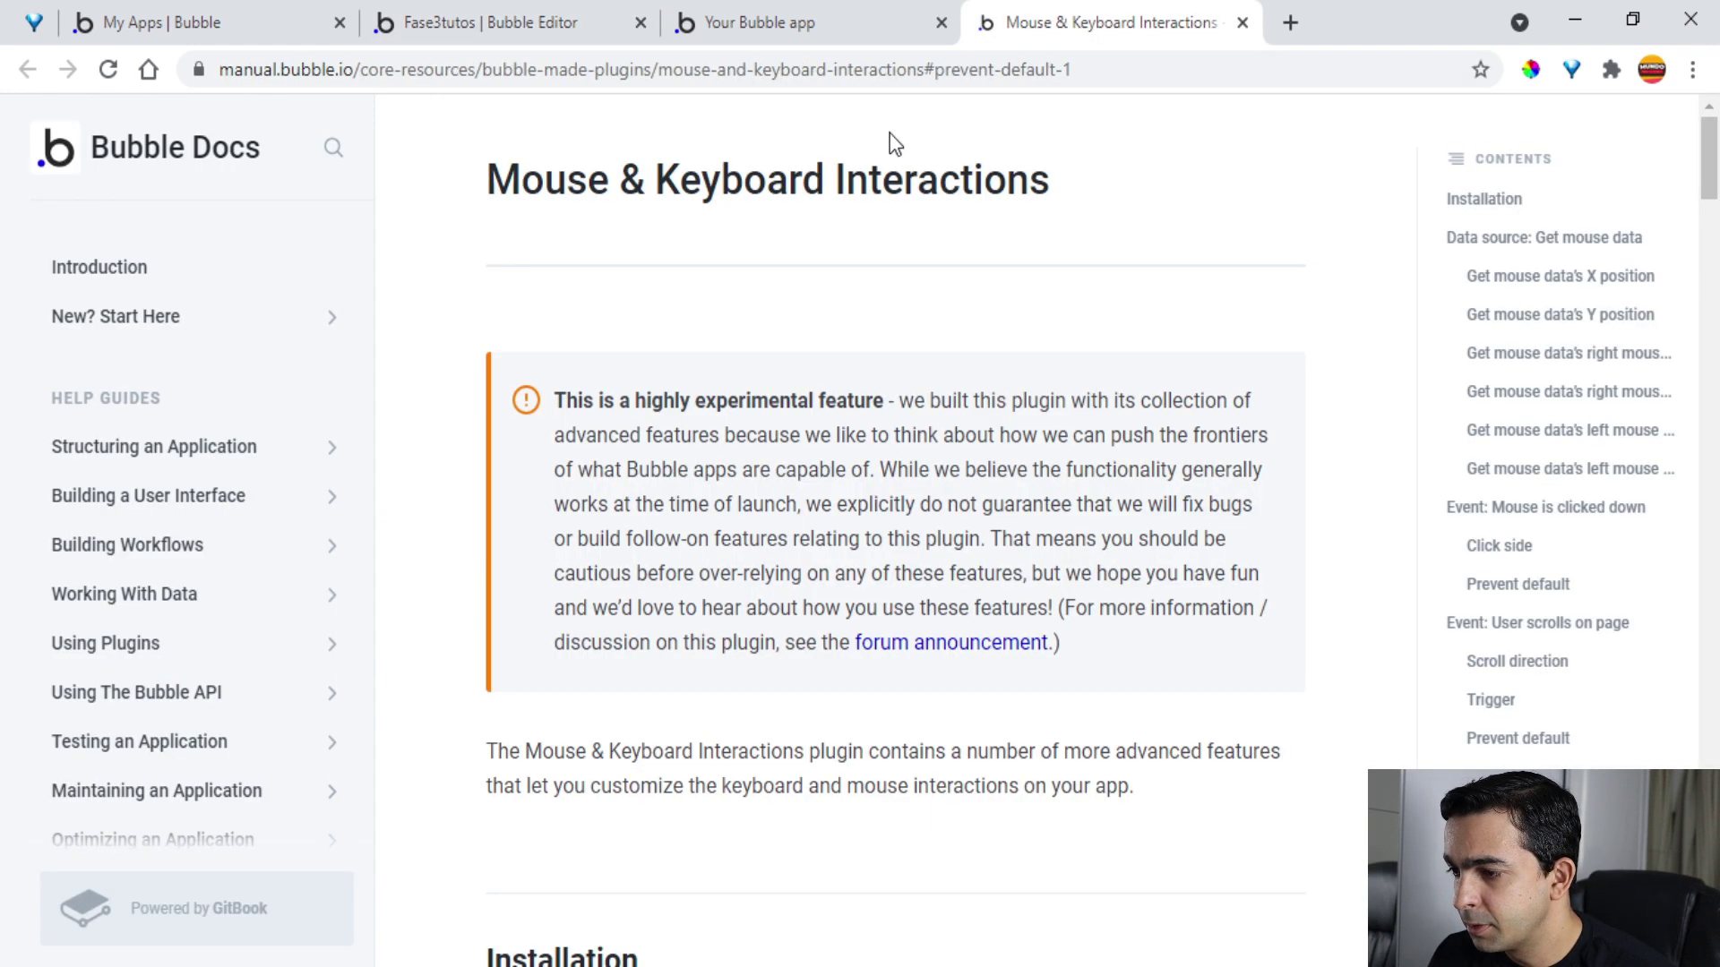
pyautogui.scroll(-6, 1076, 373)
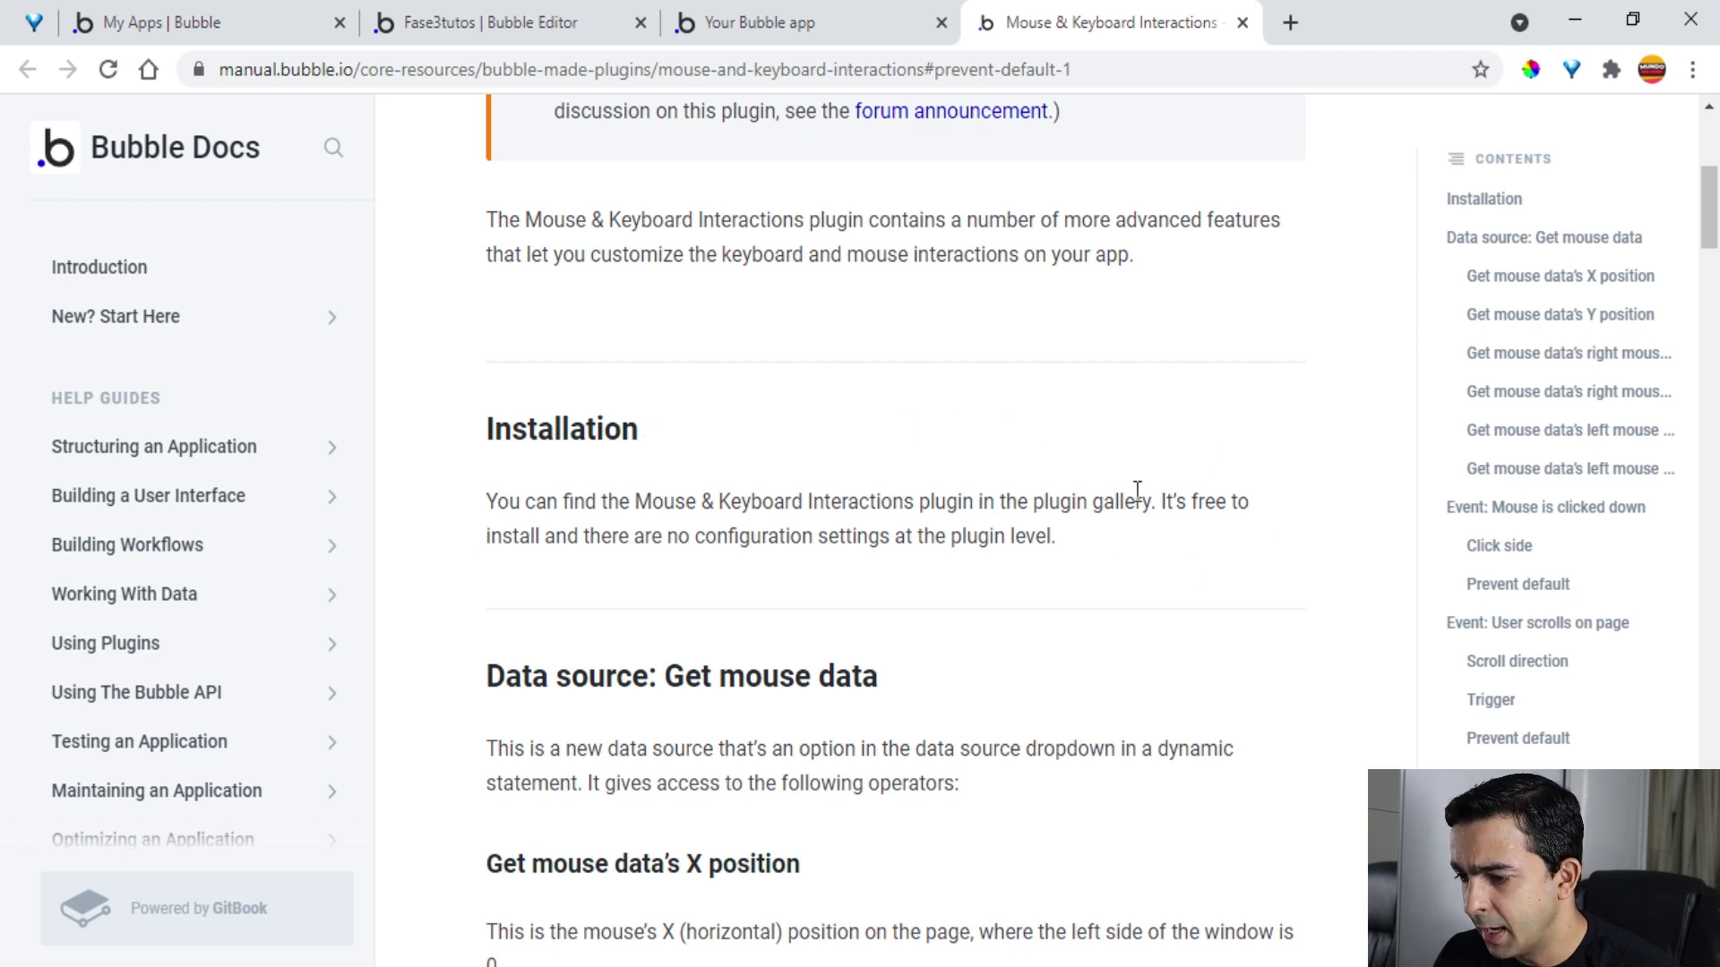
pyautogui.scroll(-3, 1214, 480)
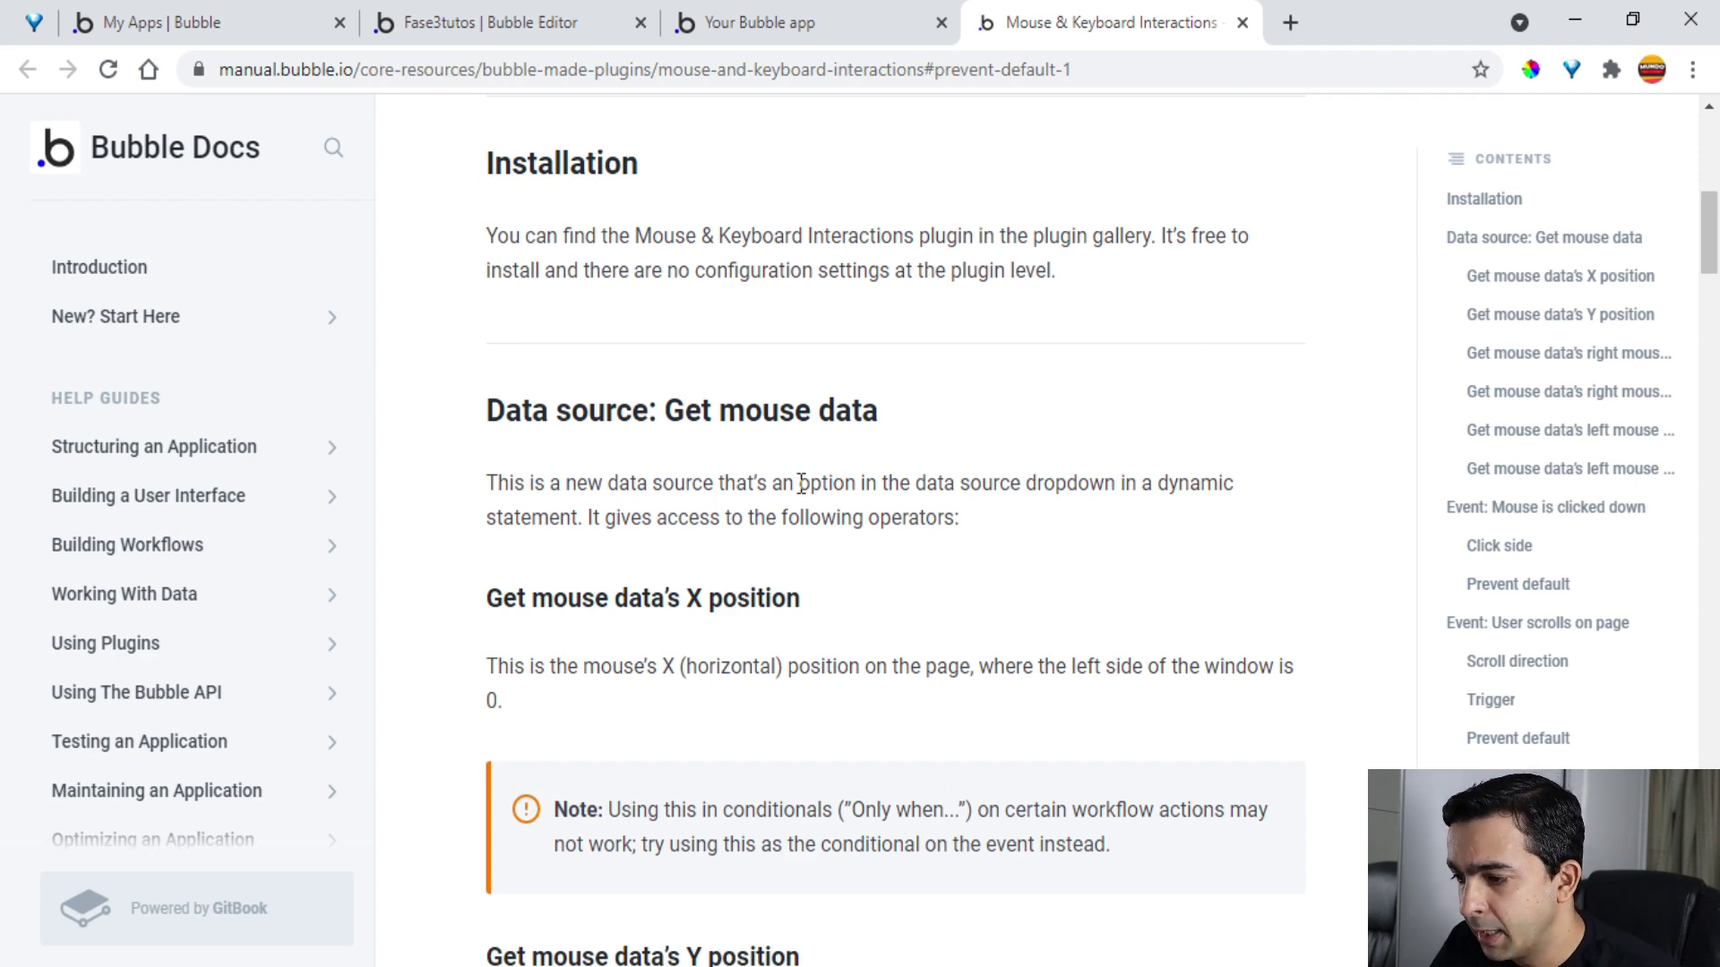
pyautogui.scroll(-3, 1185, 430)
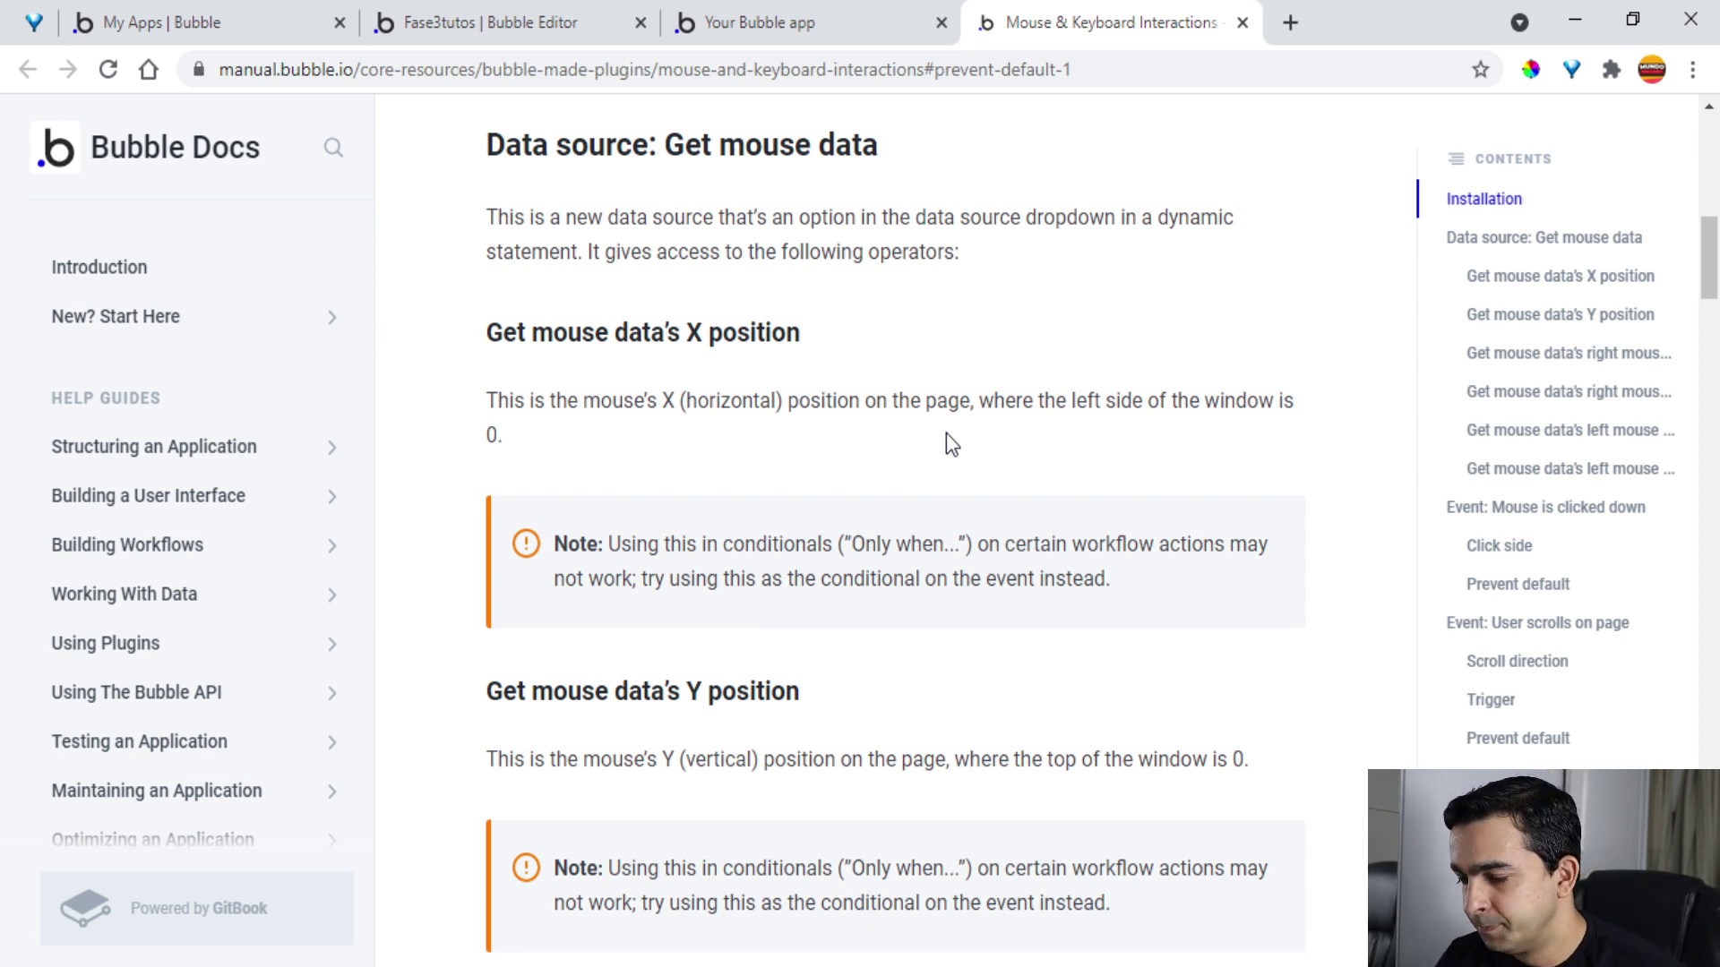
# Refresh the app preview page and add a "Left mouse button clicked down" event to the page's workflow in the Bubble Editor
pyautogui.click(800, 41)
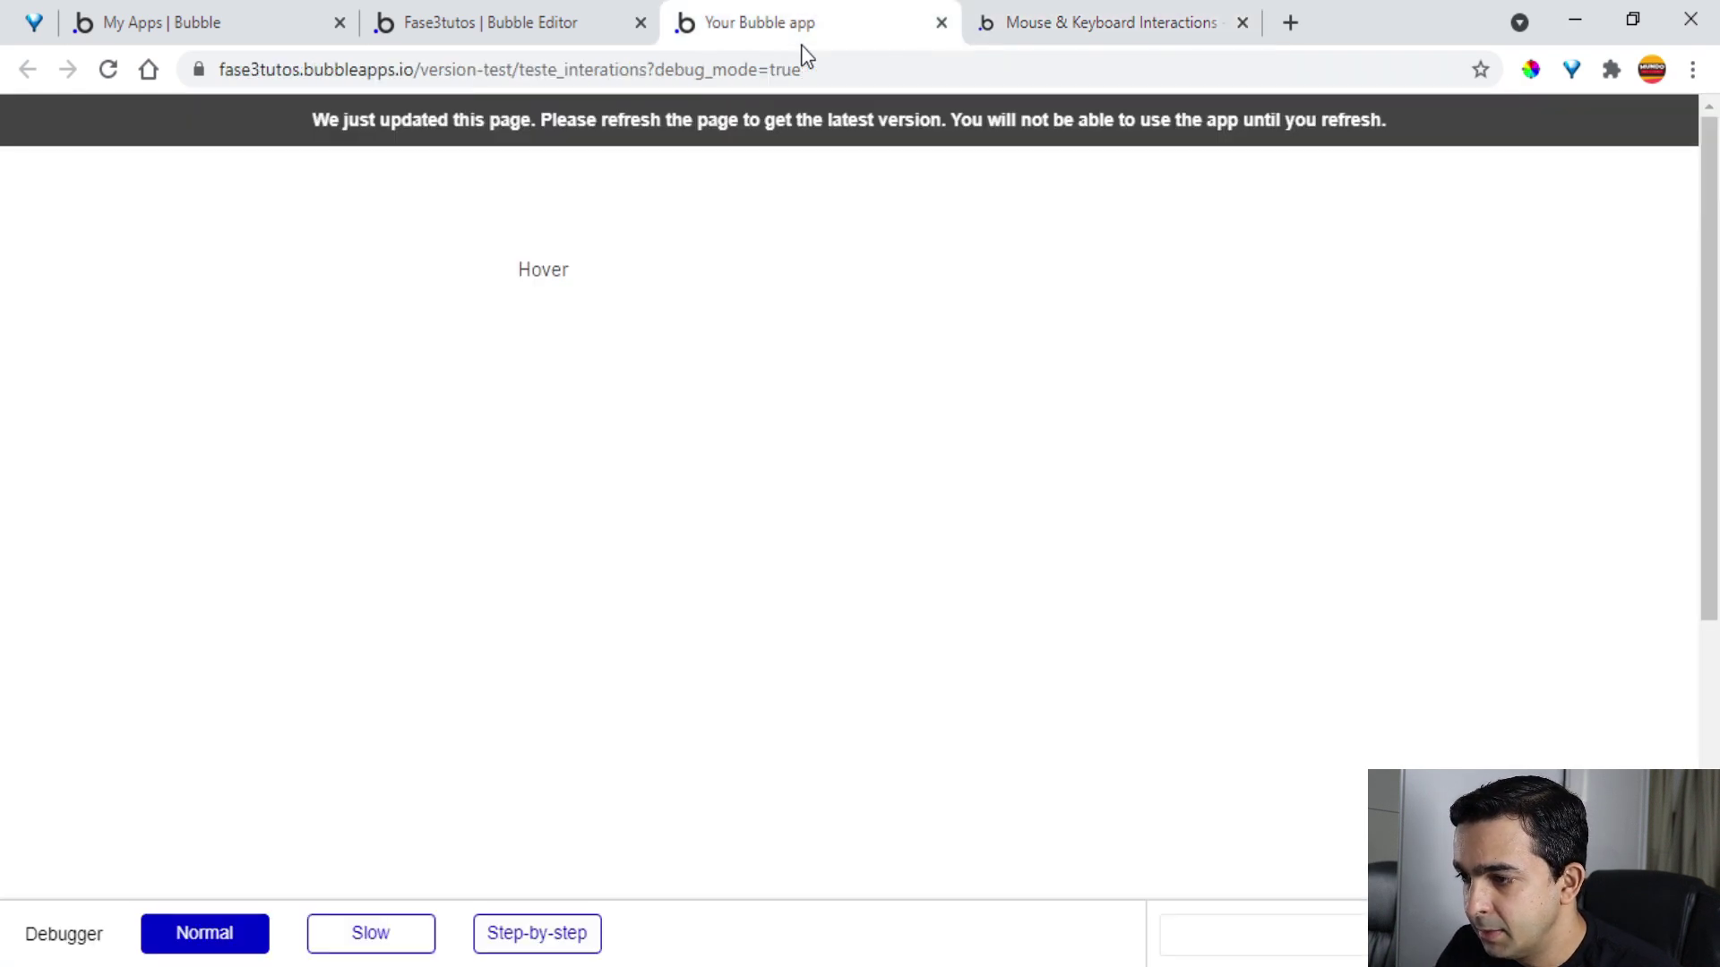
pyautogui.click(540, 19)
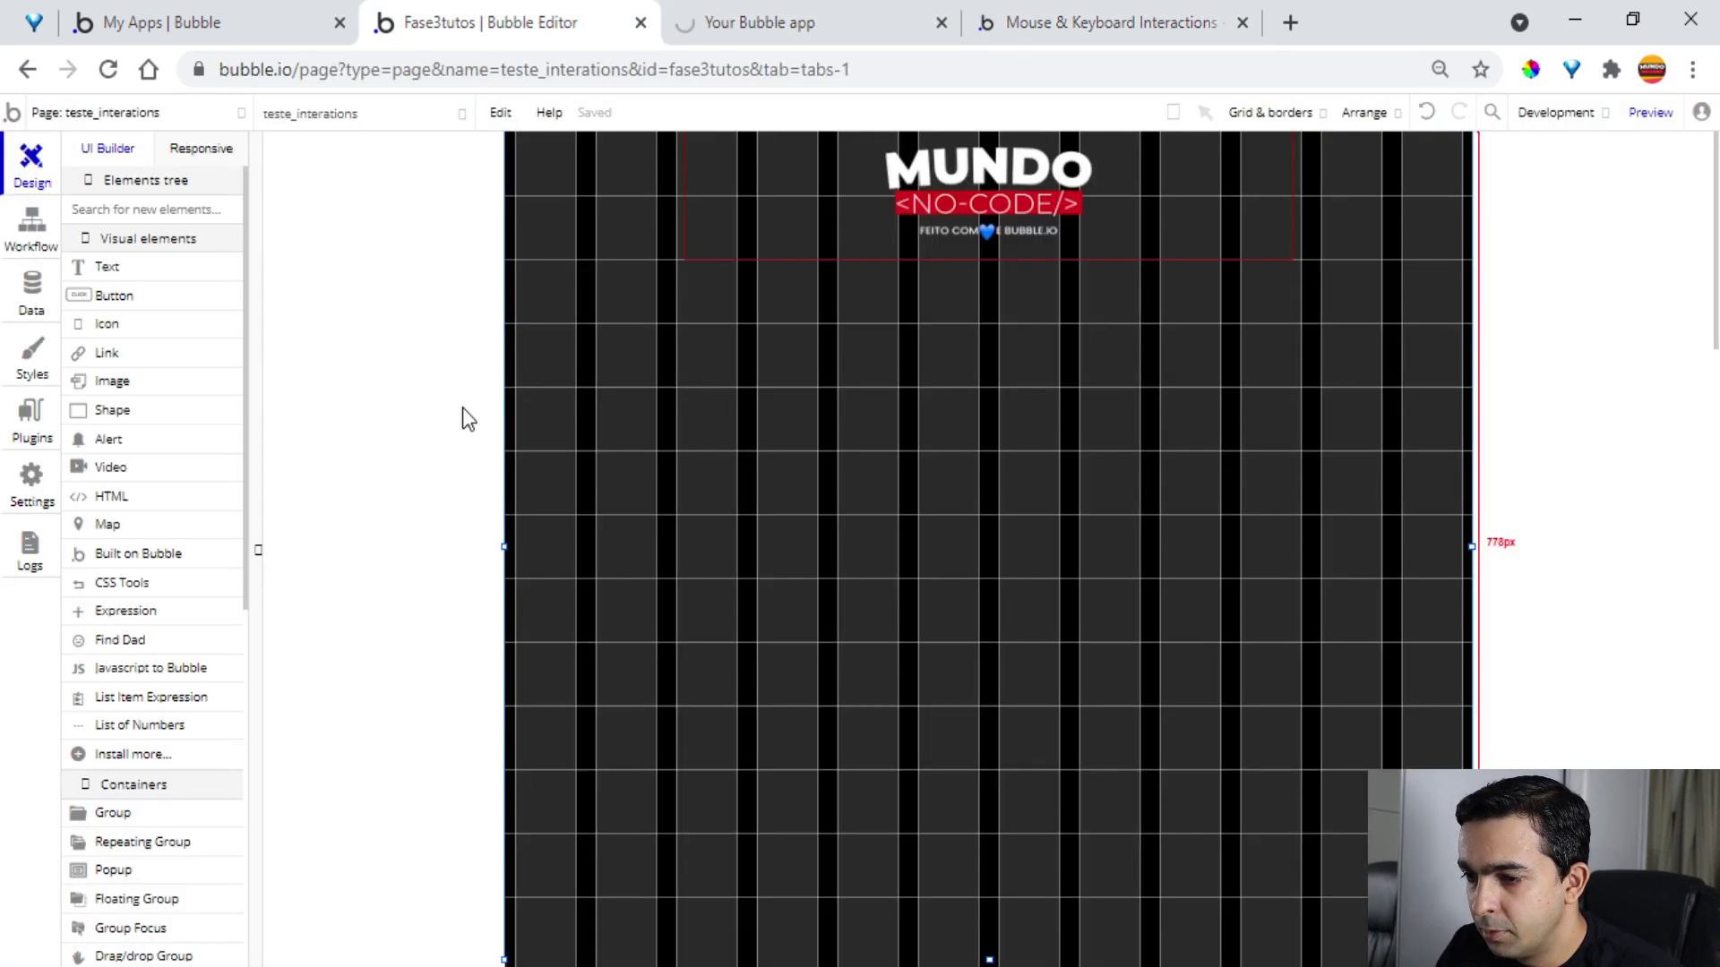
pyautogui.click(34, 226)
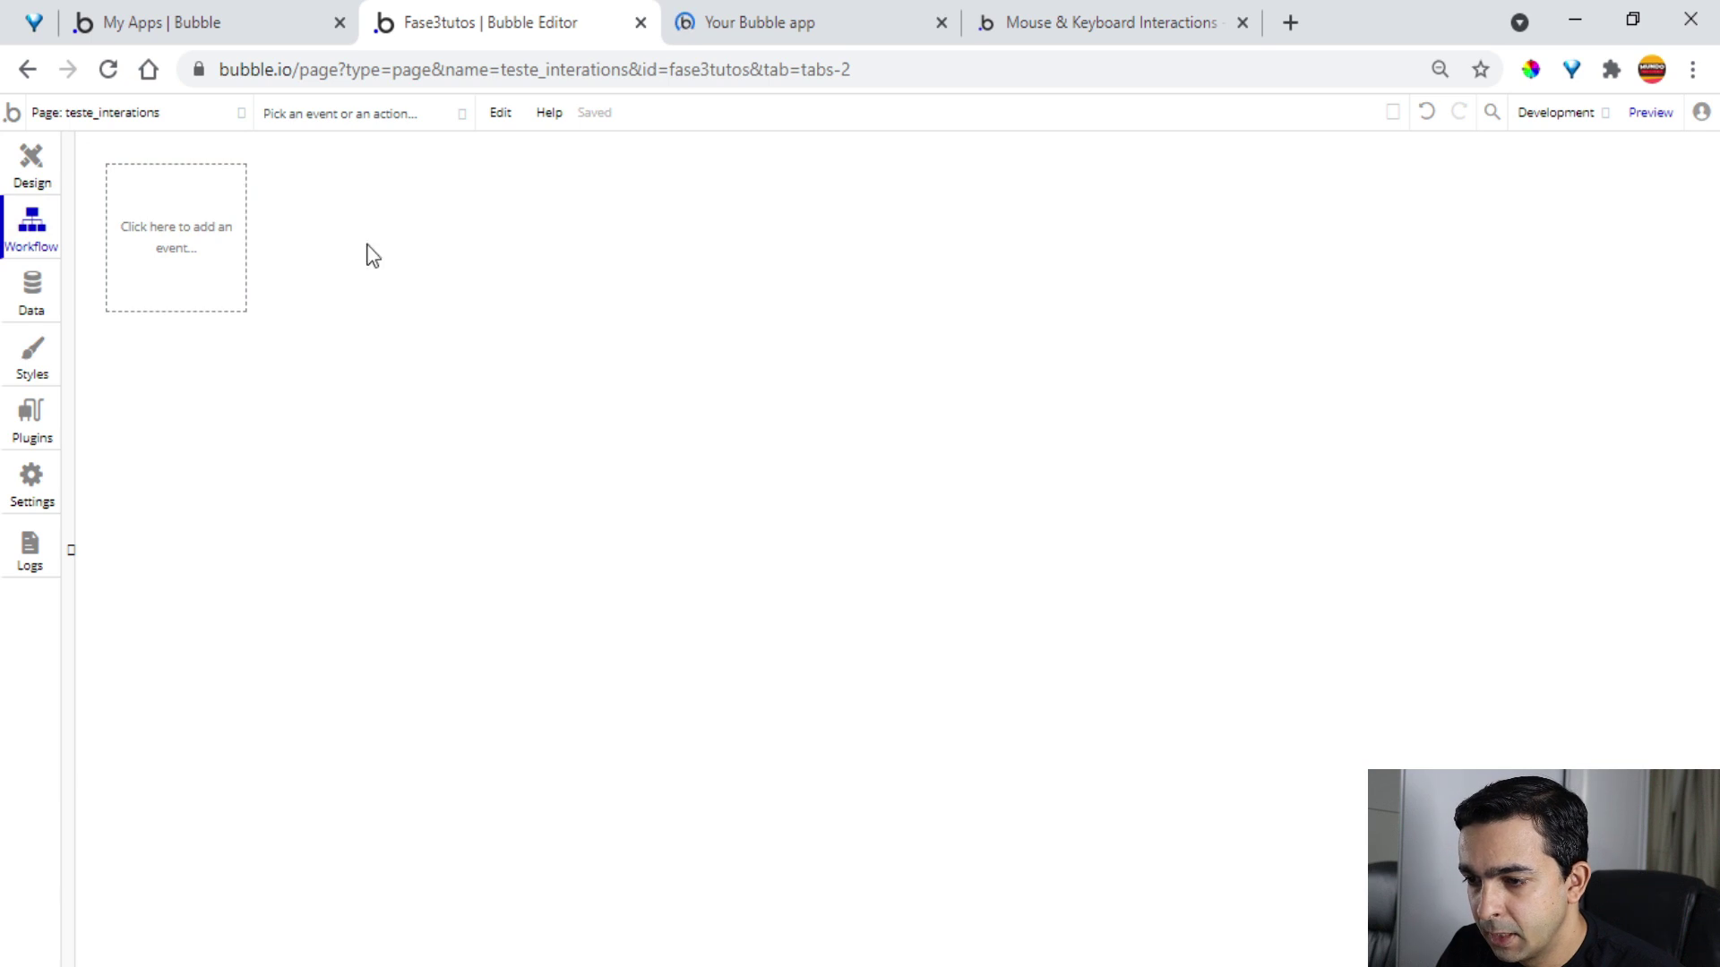
pyautogui.click(165, 244)
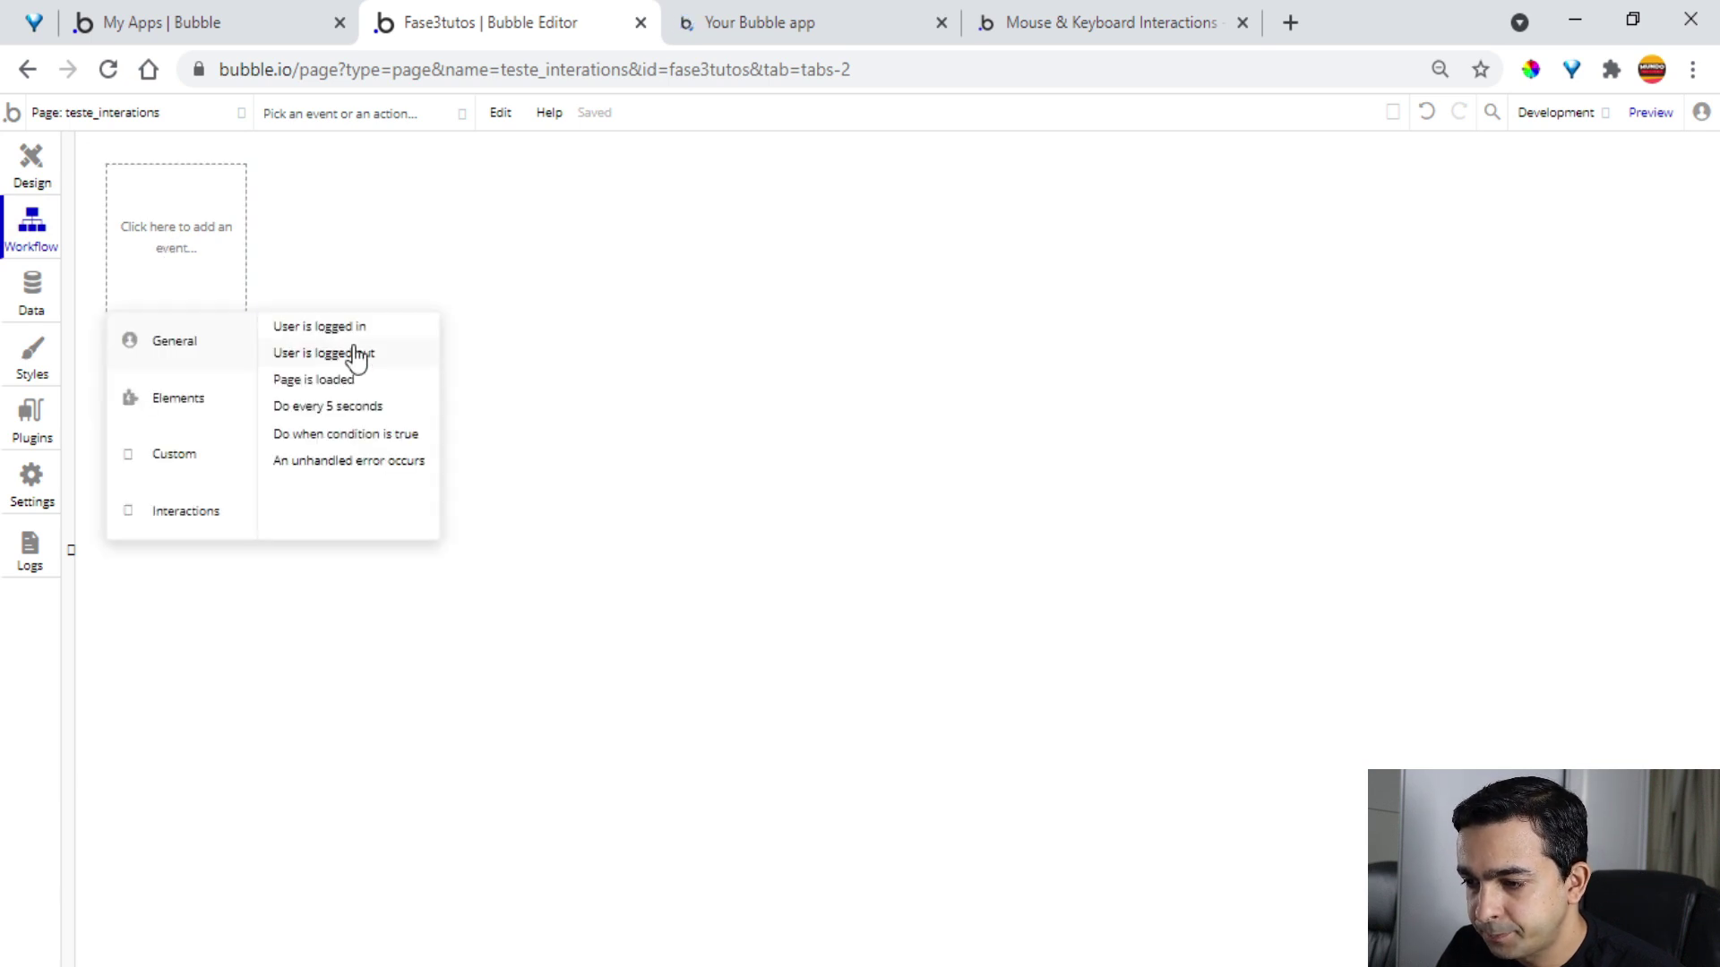
pyautogui.moveTo(182, 515)
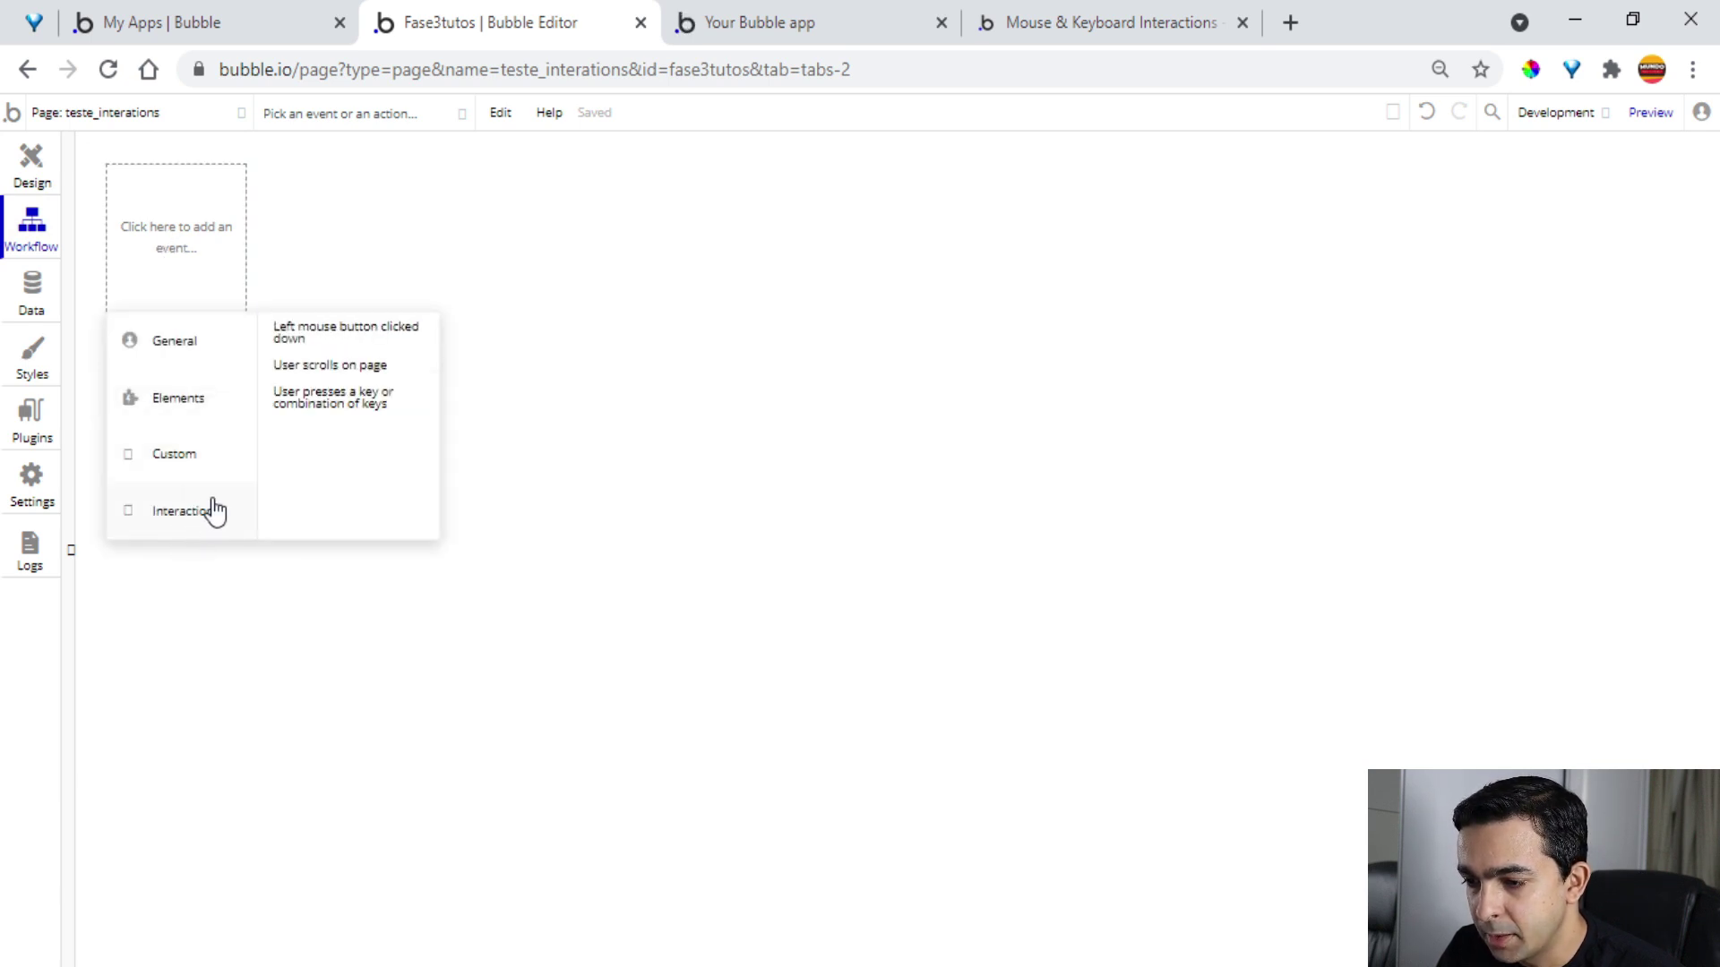
pyautogui.click(359, 340)
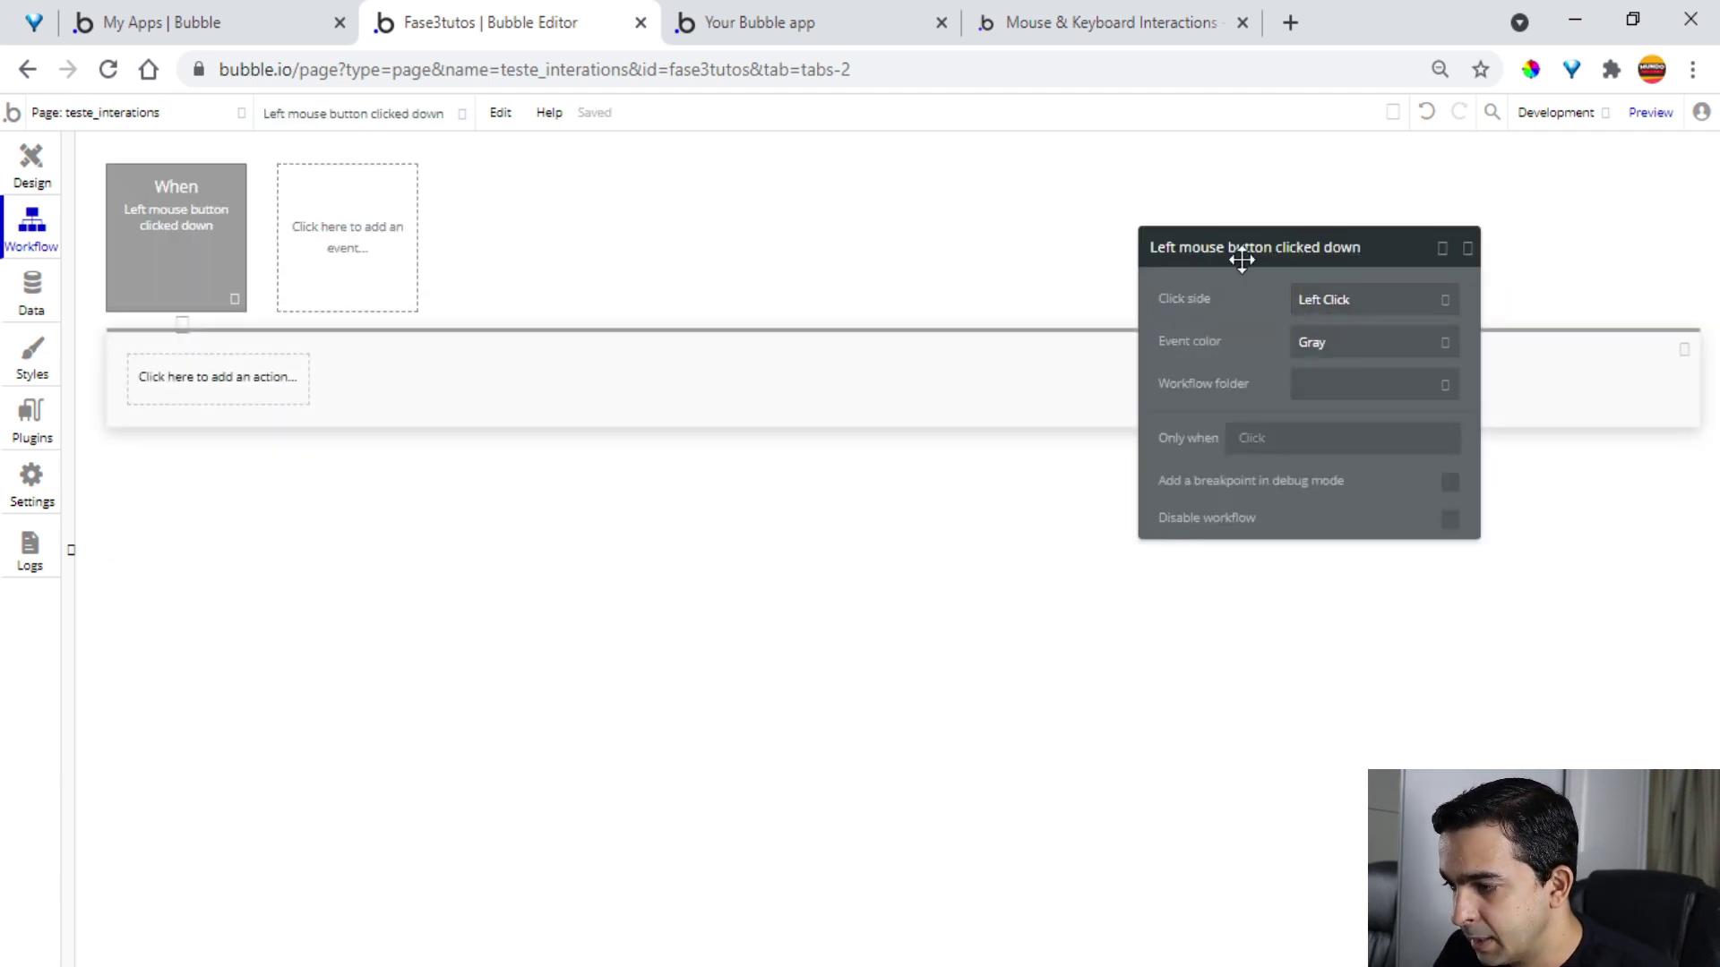
# Try Middle Click as the mouse event's click side and return it to Left Click
pyautogui.click(1359, 300)
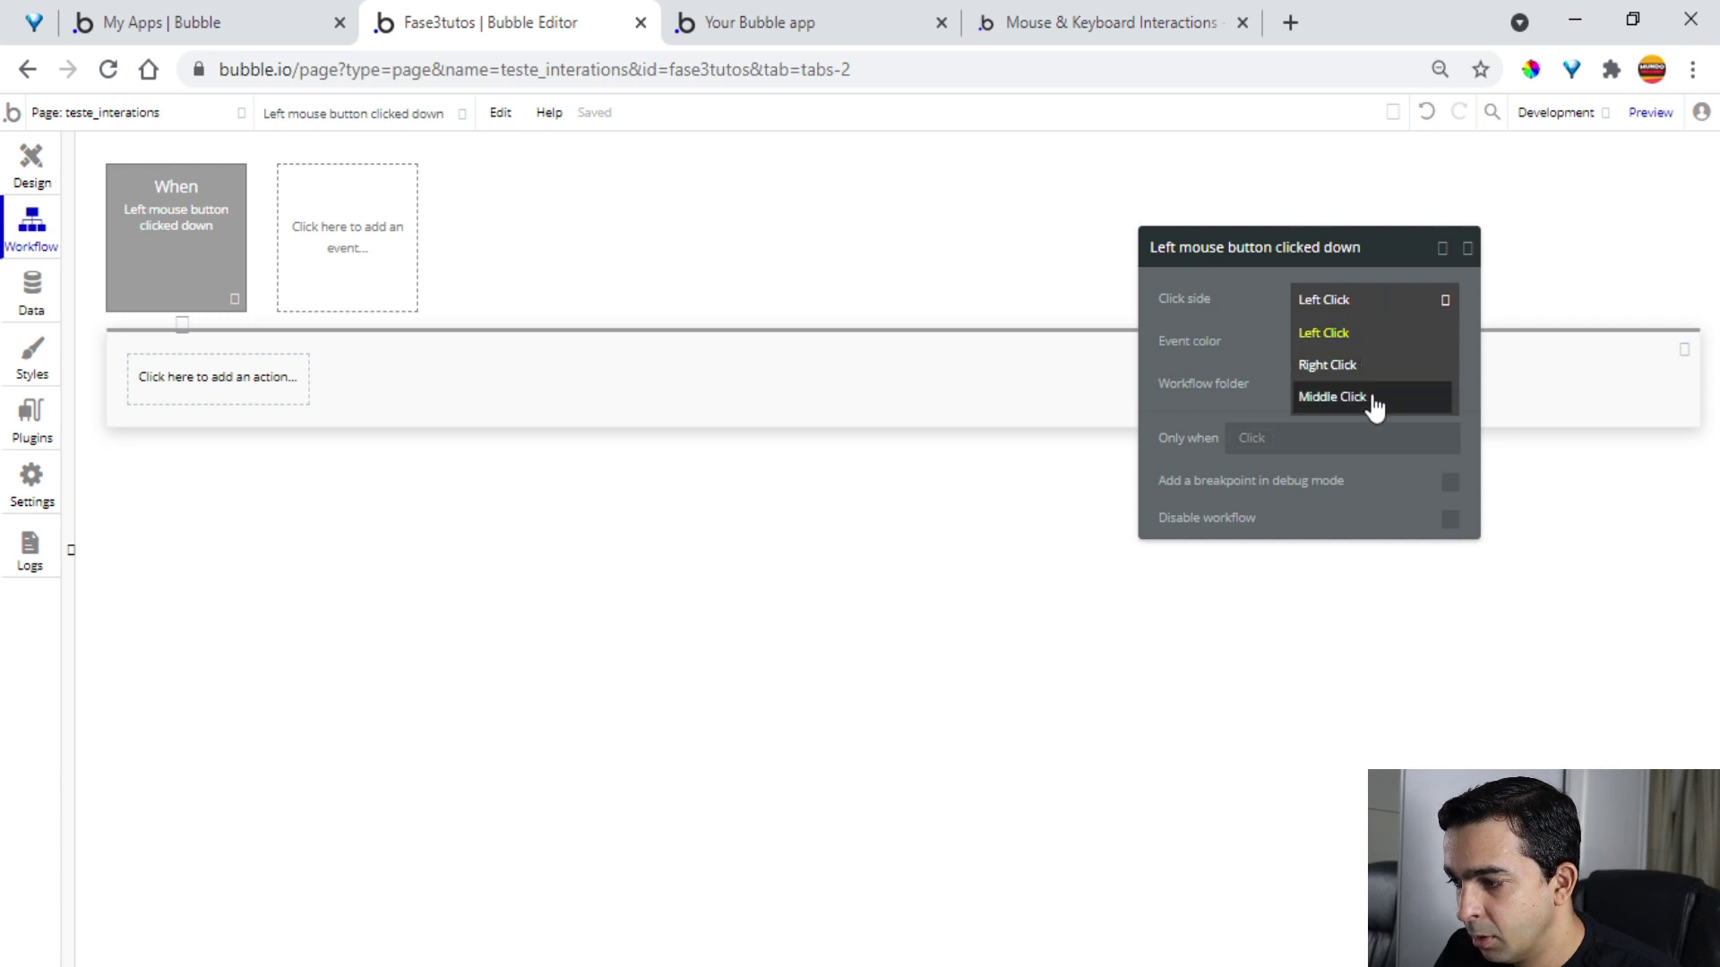
pyautogui.click(1366, 397)
pyautogui.click(1352, 305)
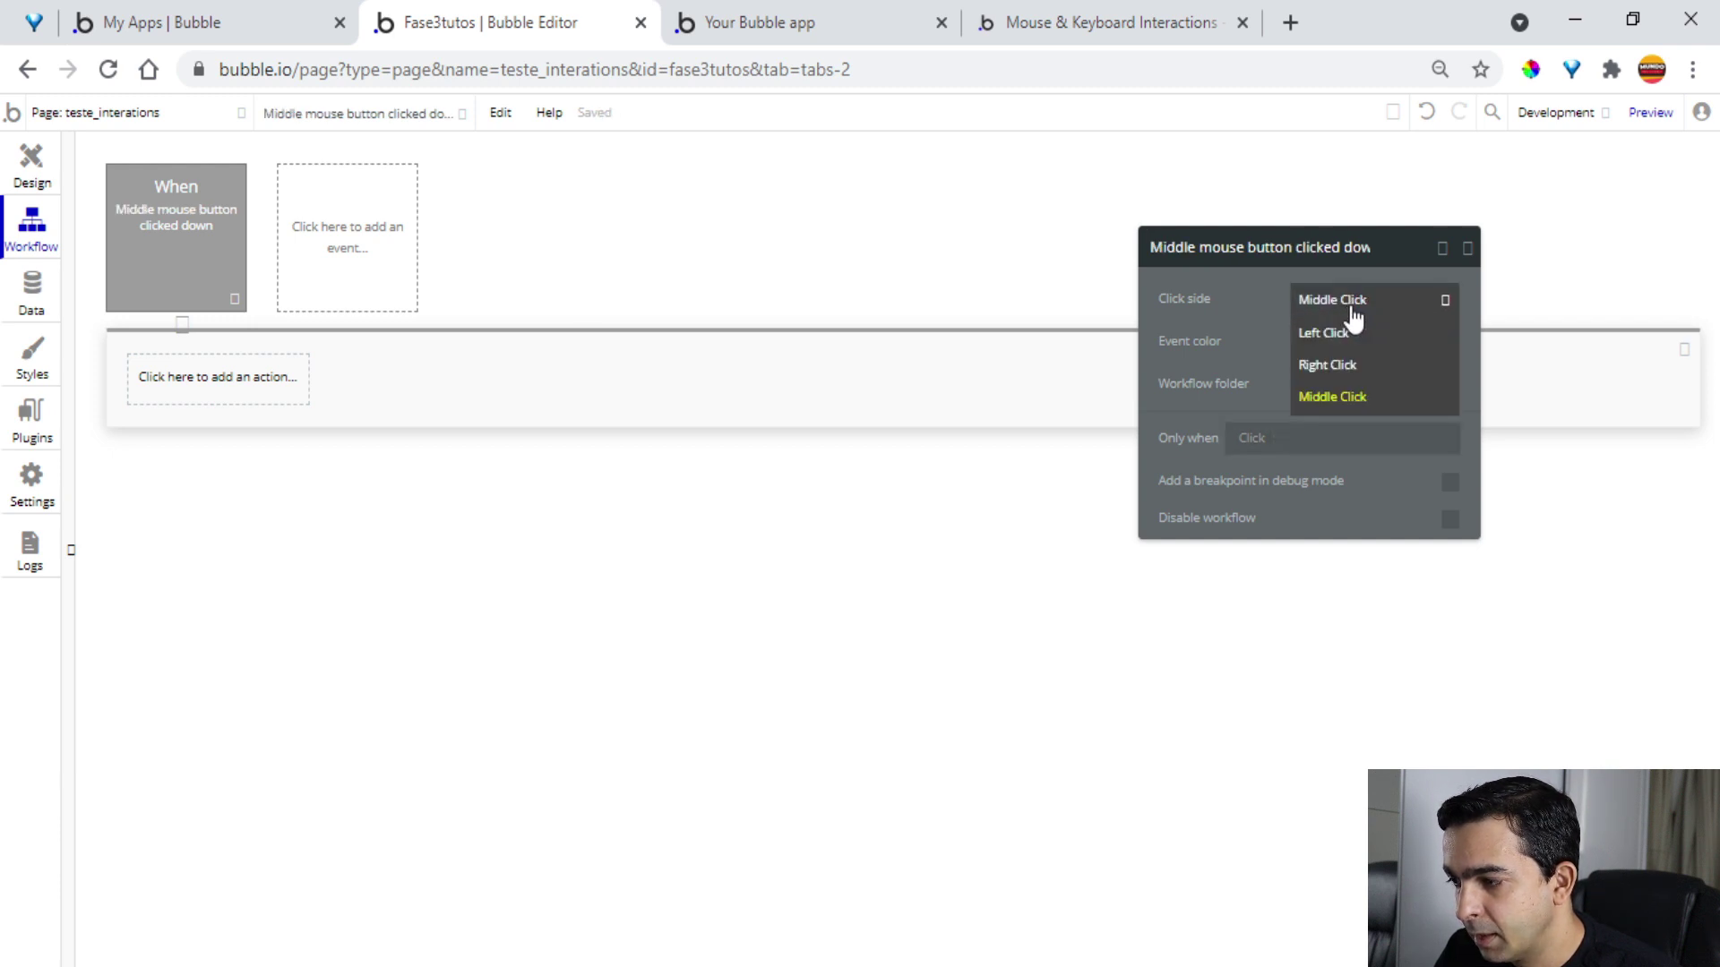
pyautogui.click(1344, 339)
# Consult the plugin's Bubble Docs page on mouse data and set the mouse event's click side to Right Click in the editor
pyautogui.click(1043, 7)
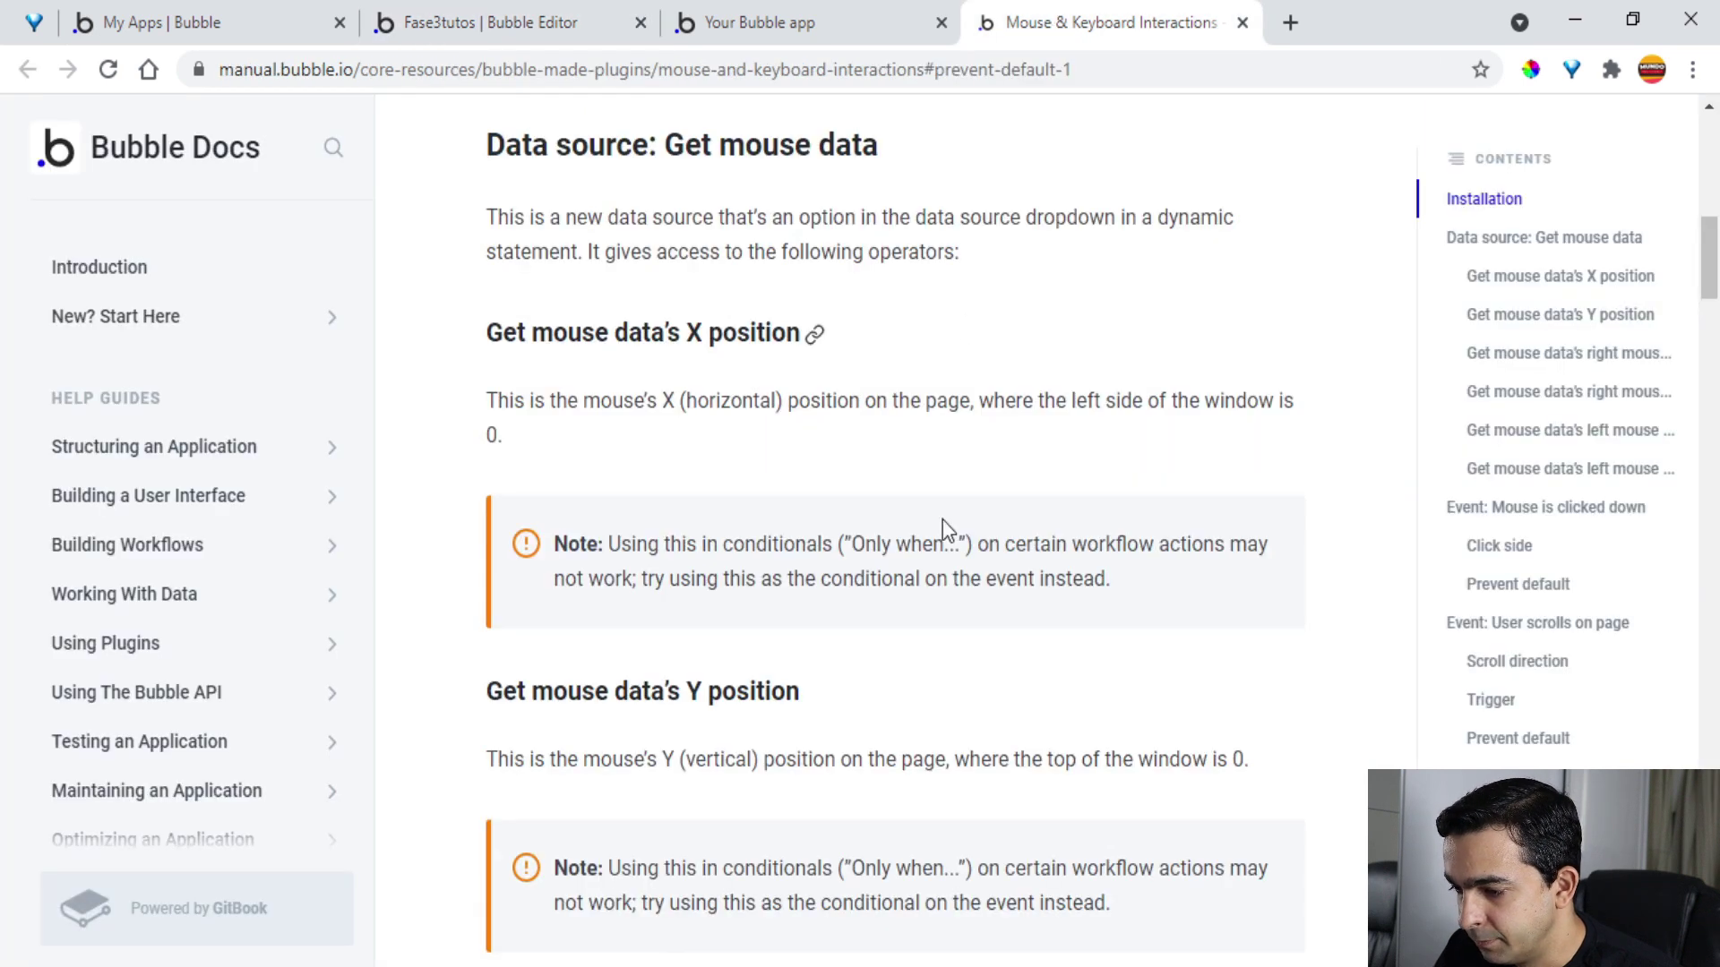
pyautogui.scroll(3, 961, 507)
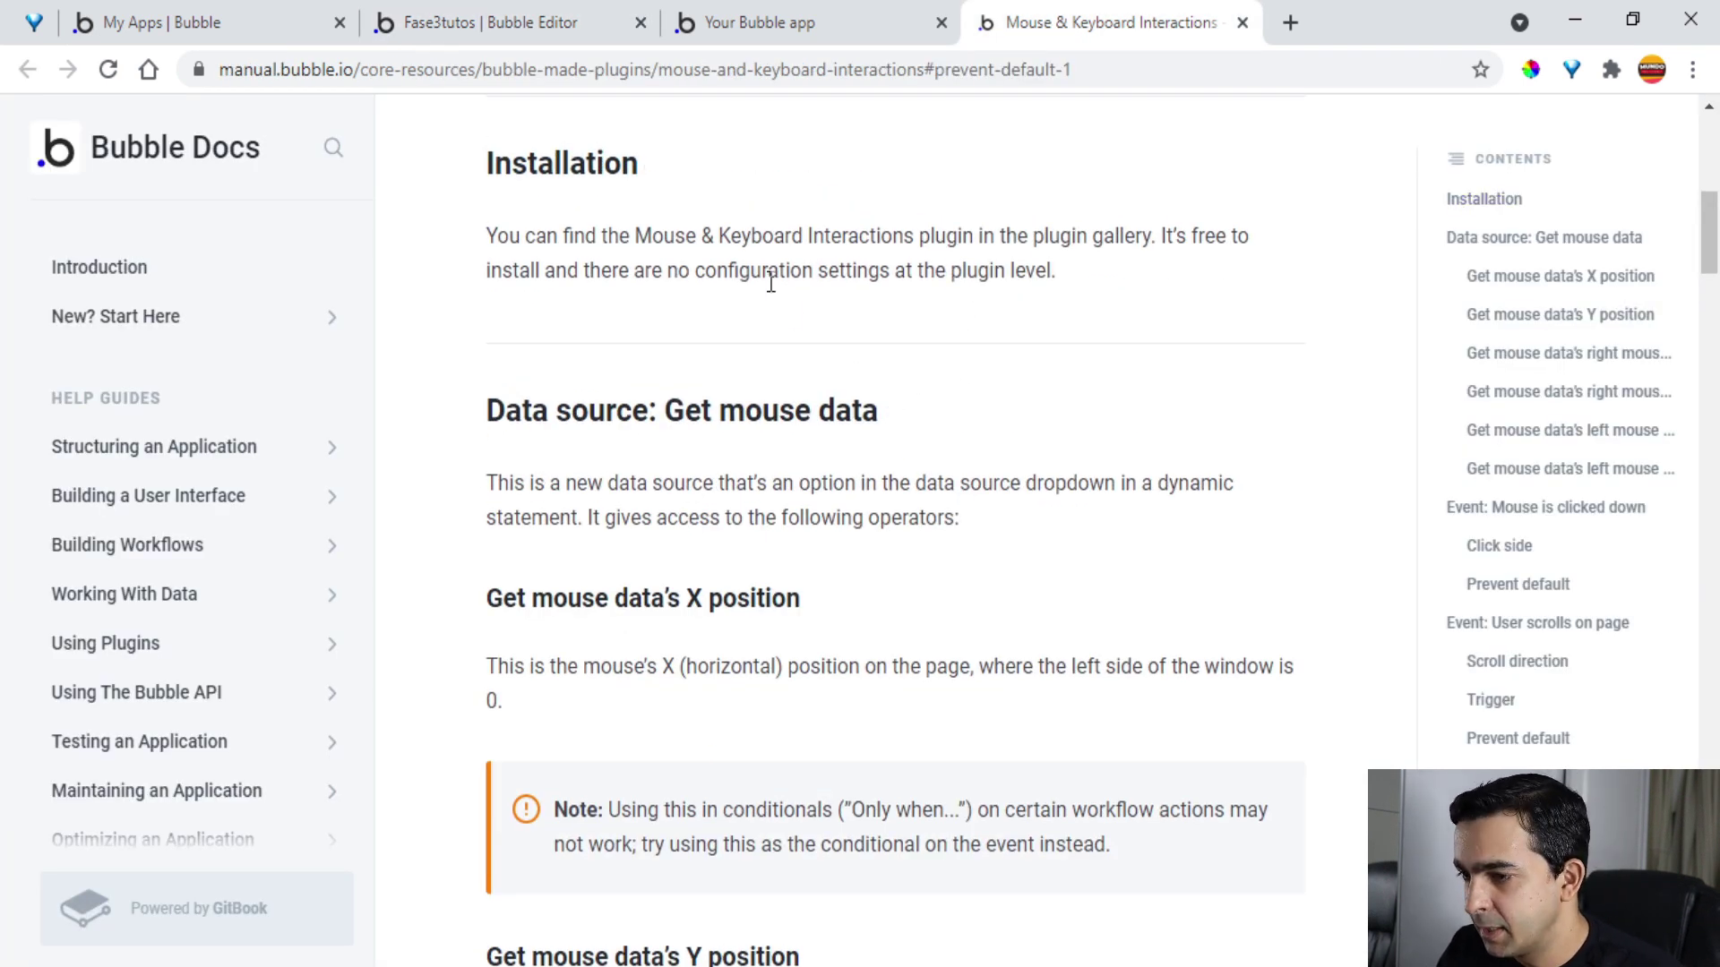
pyautogui.click(520, 22)
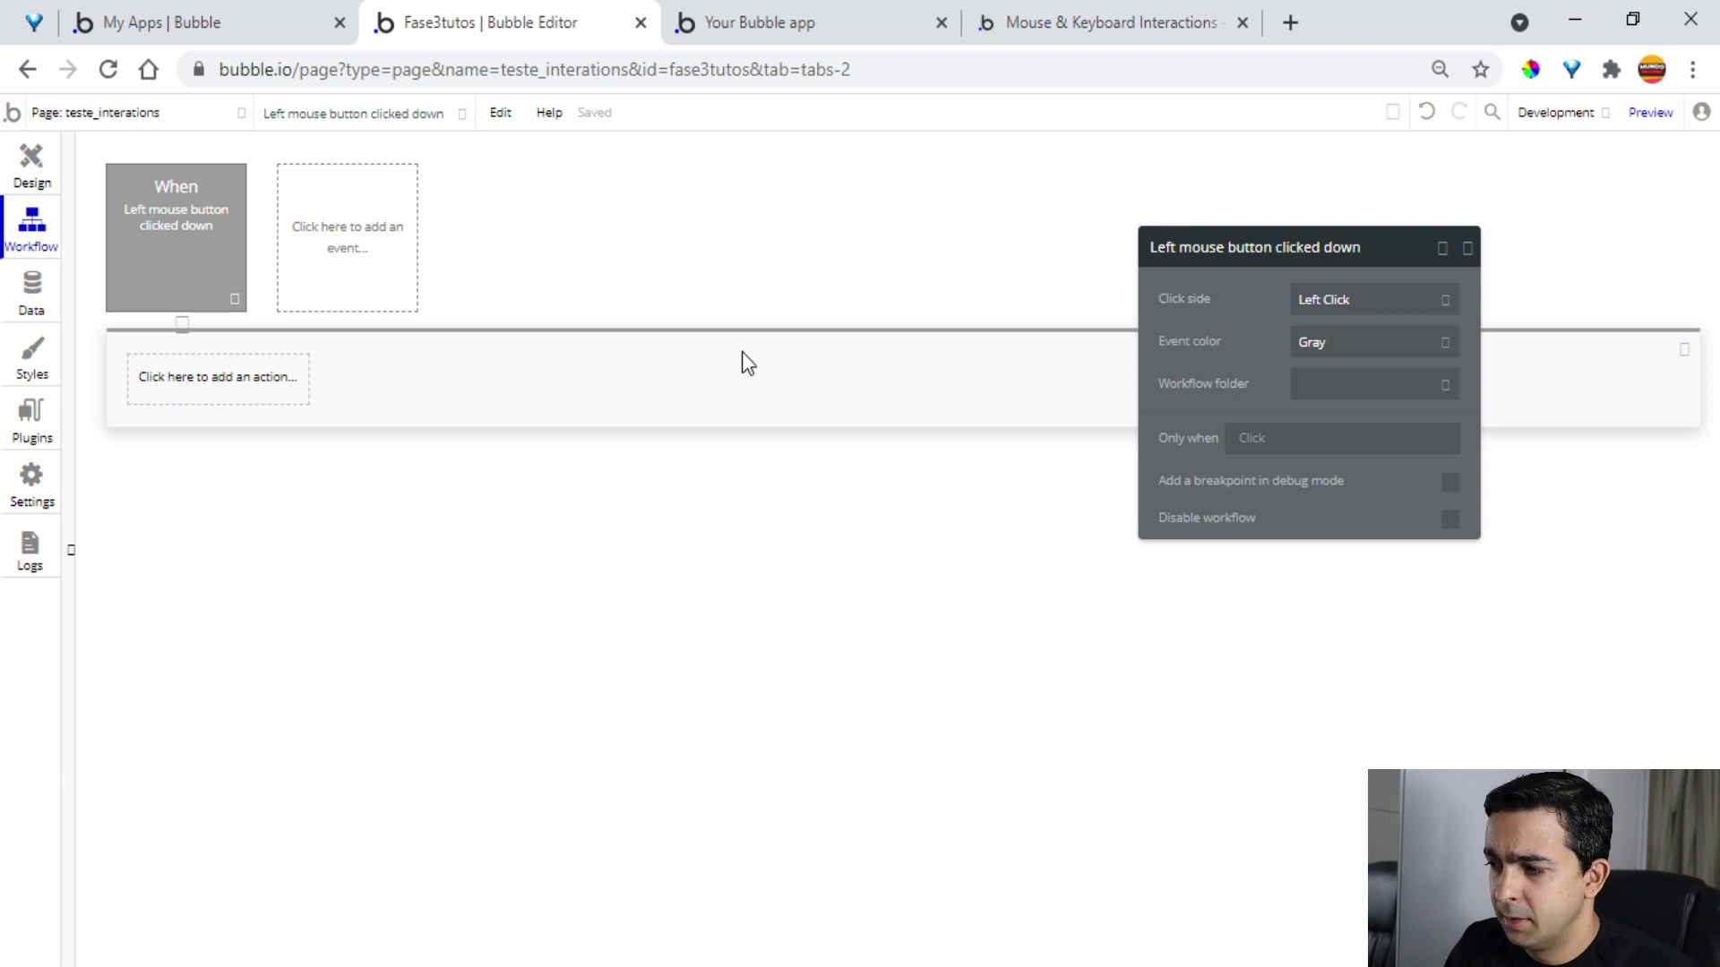
pyautogui.click(1339, 303)
pyautogui.click(1360, 371)
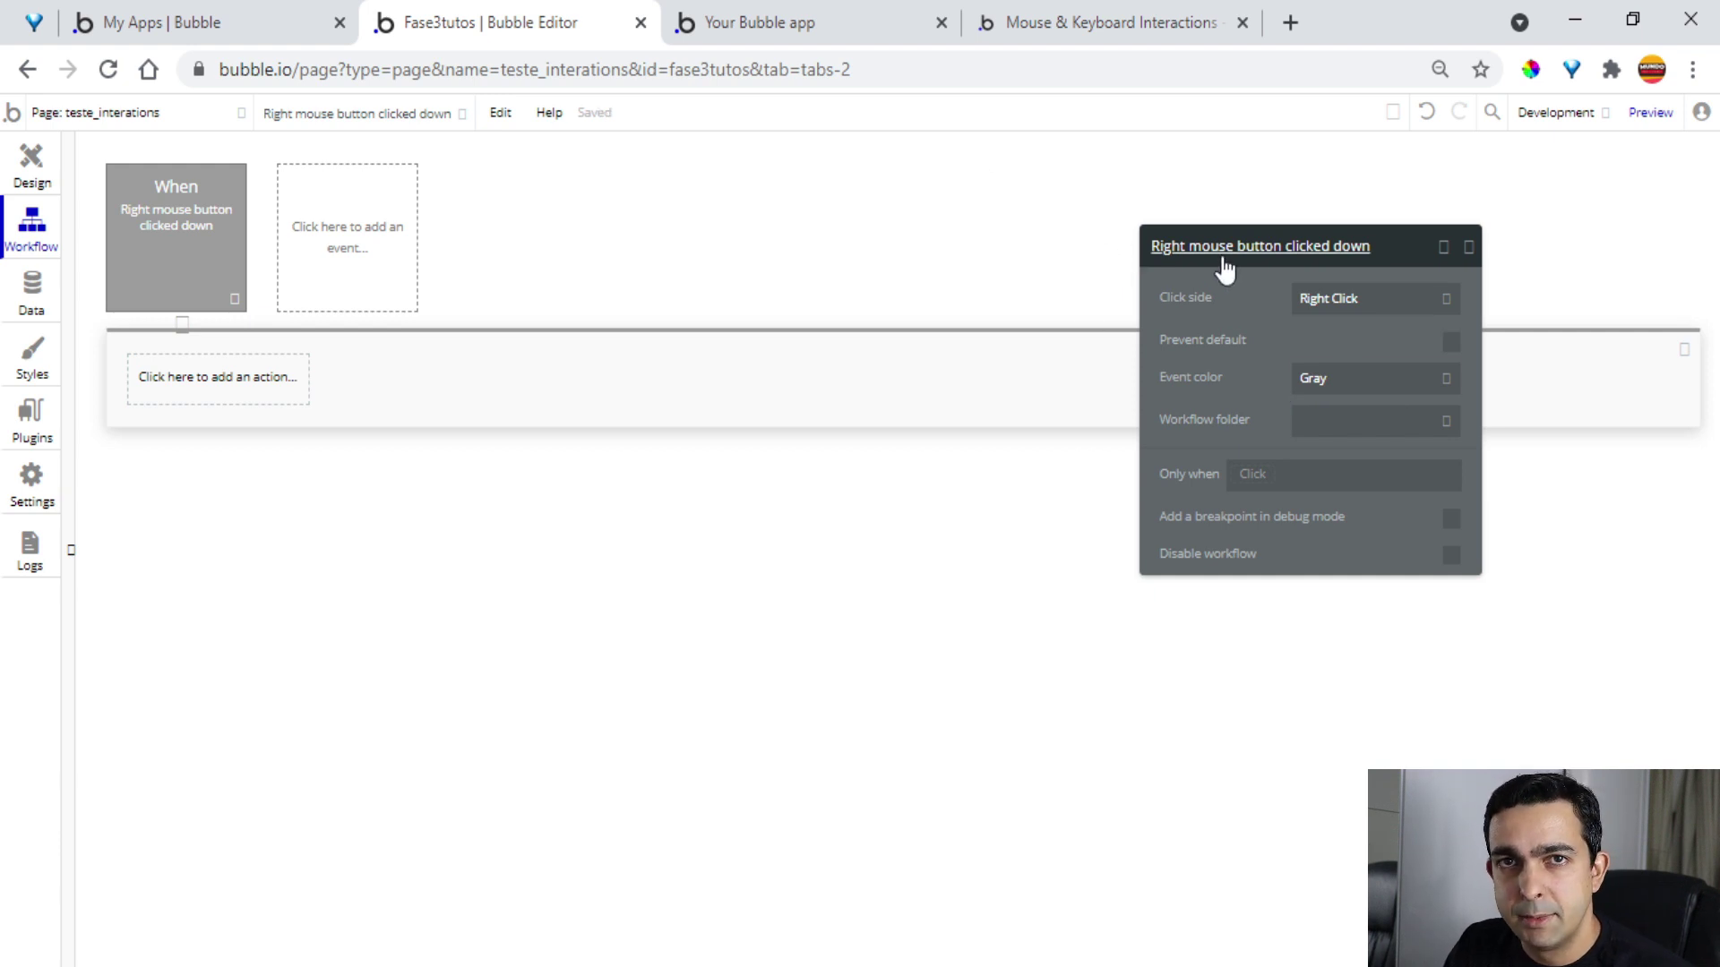
# Test the right-click event in the app preview with Prevent default enabled, and disable the option again in the editor
pyautogui.click(1451, 342)
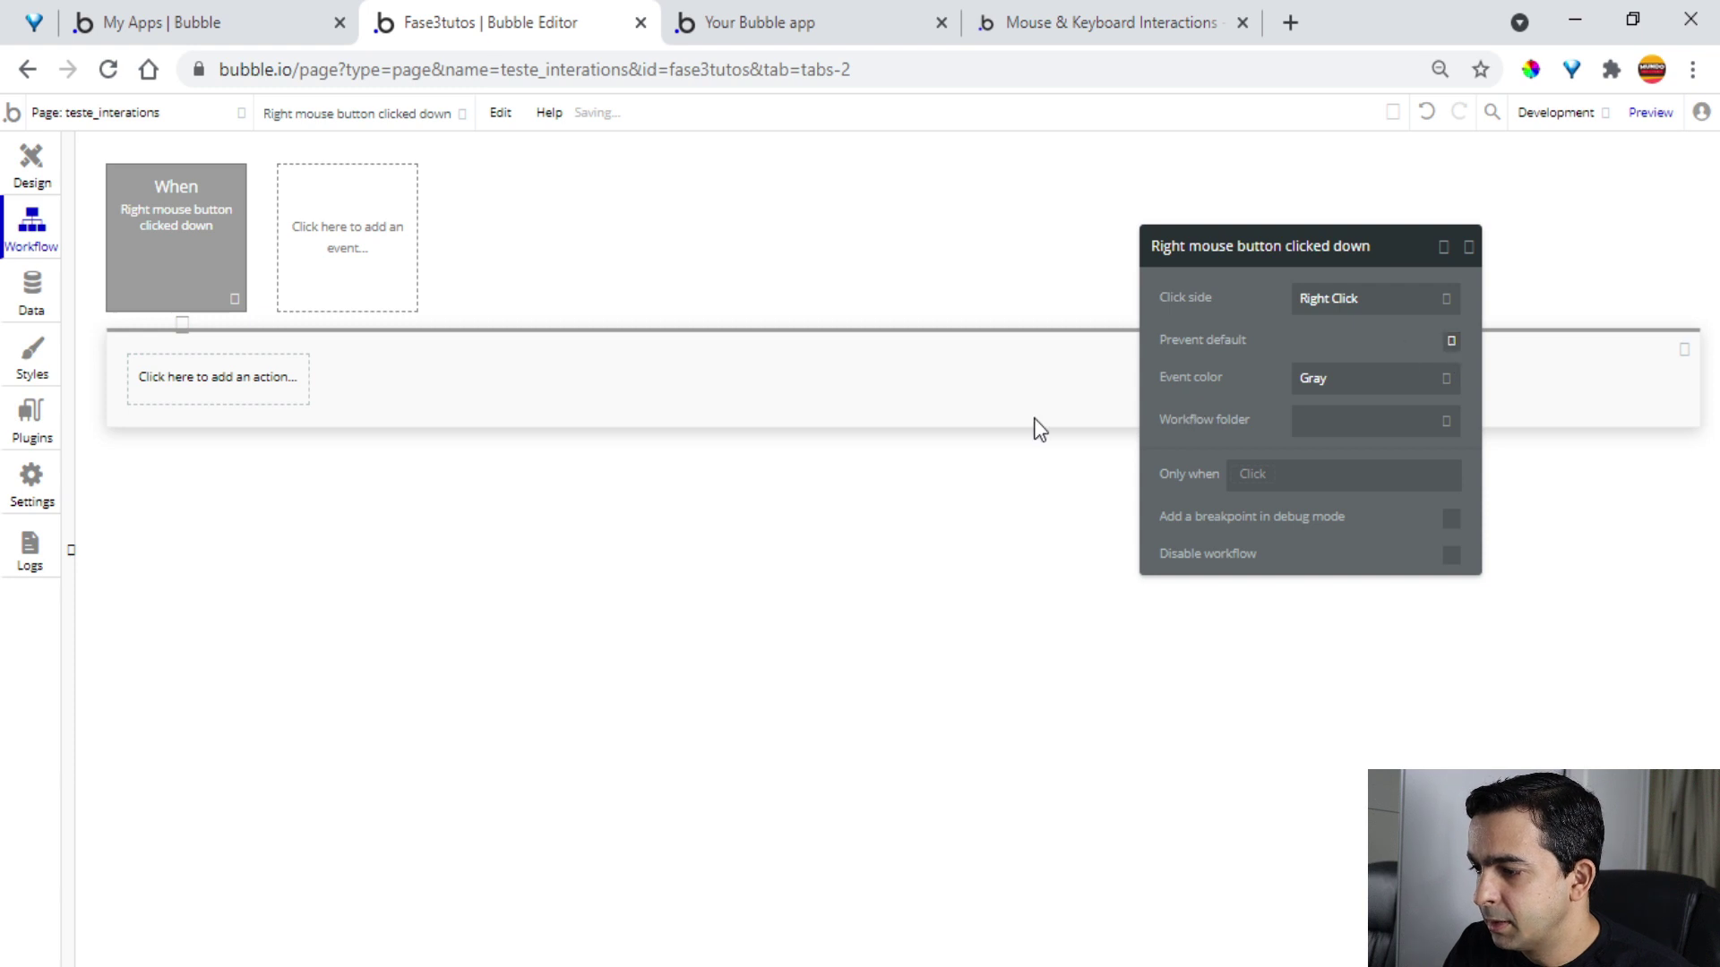
pyautogui.click(779, 23)
pyautogui.click(635, 133)
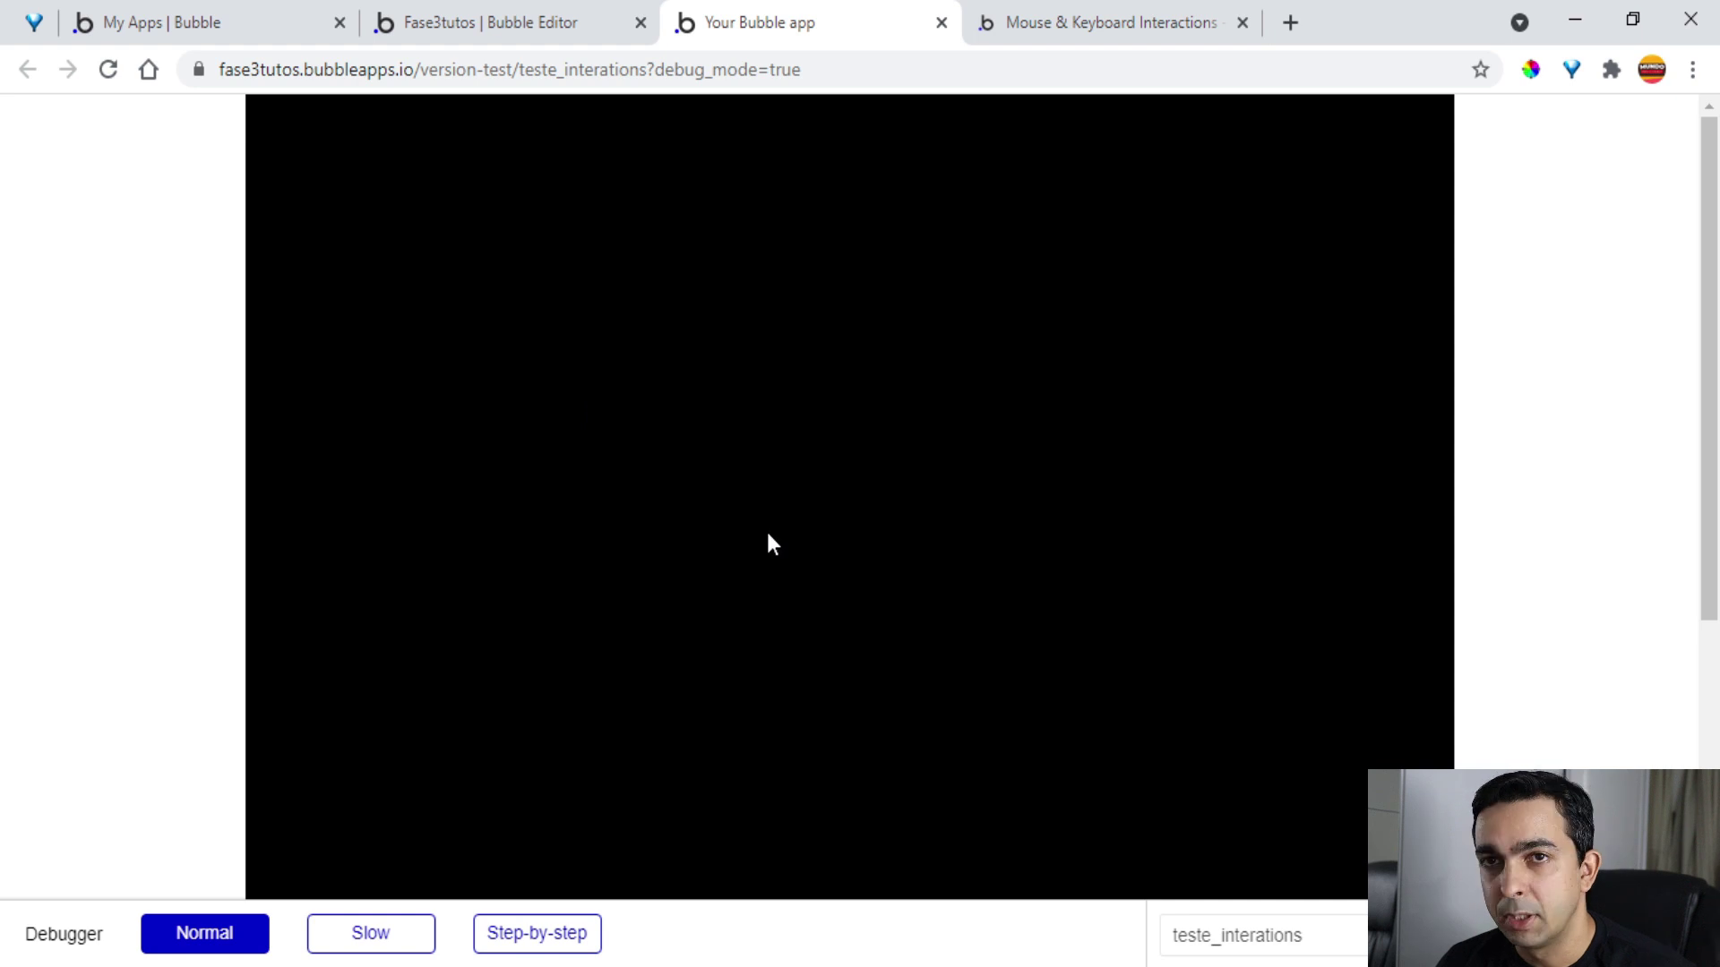
pyautogui.click(548, 24)
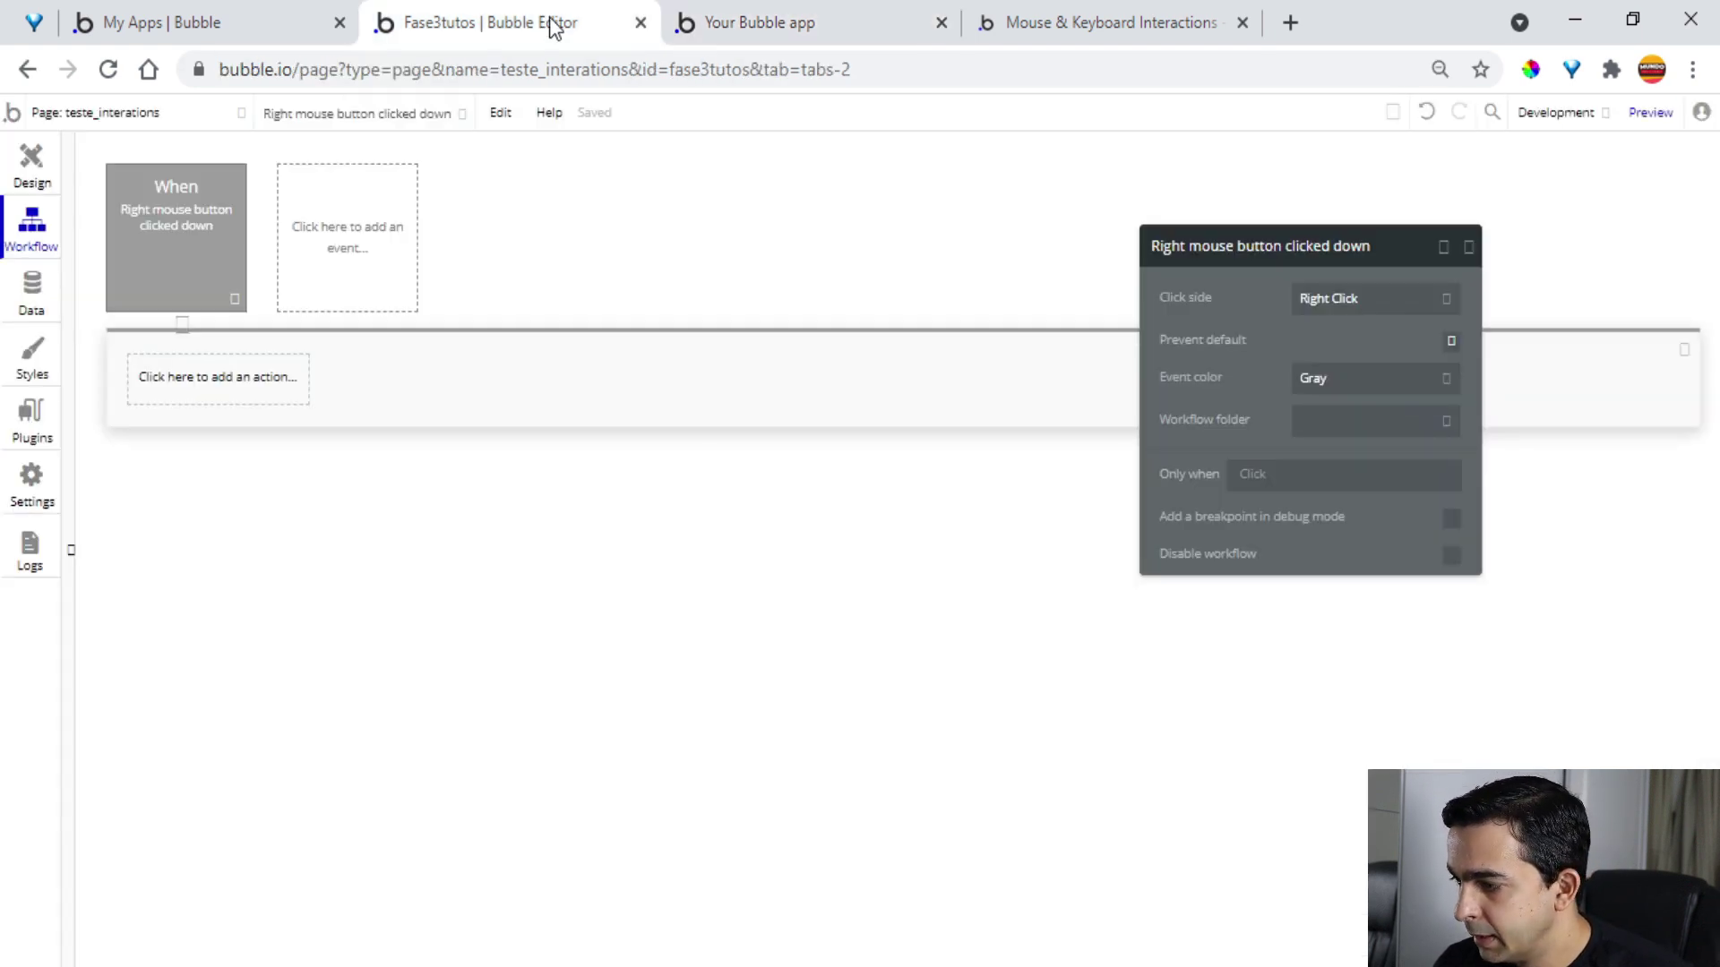
pyautogui.click(1449, 341)
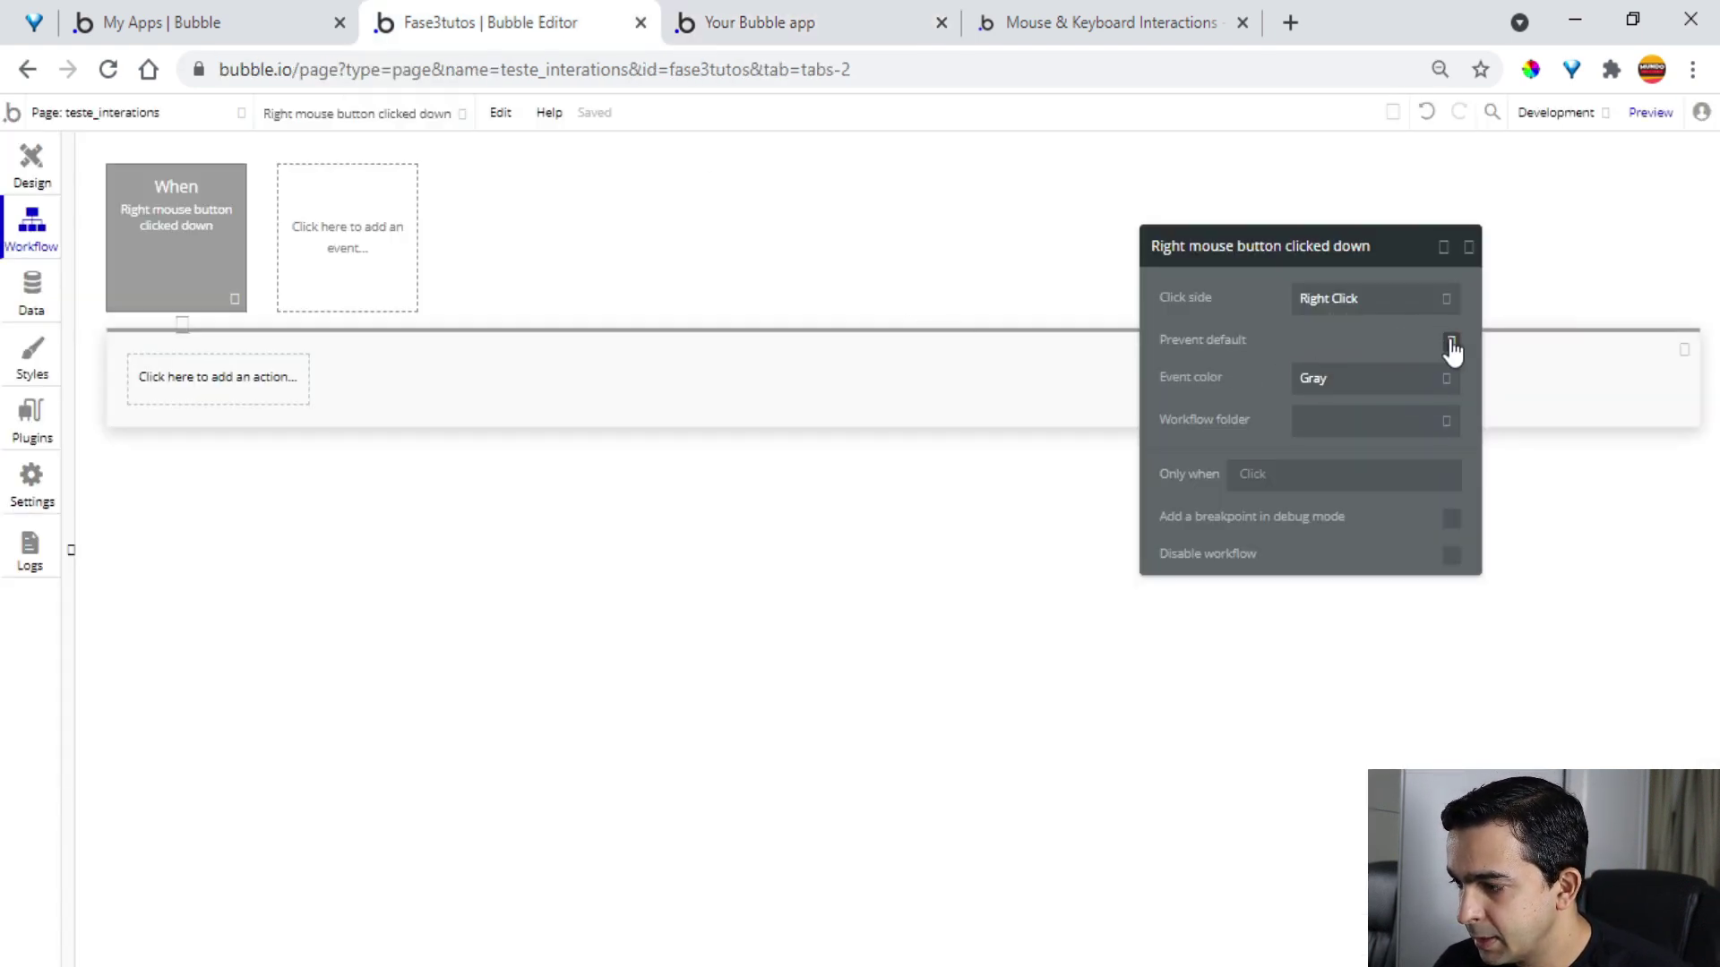
# Add a Show element action for Group A to the right mouse button event
pyautogui.click(240, 375)
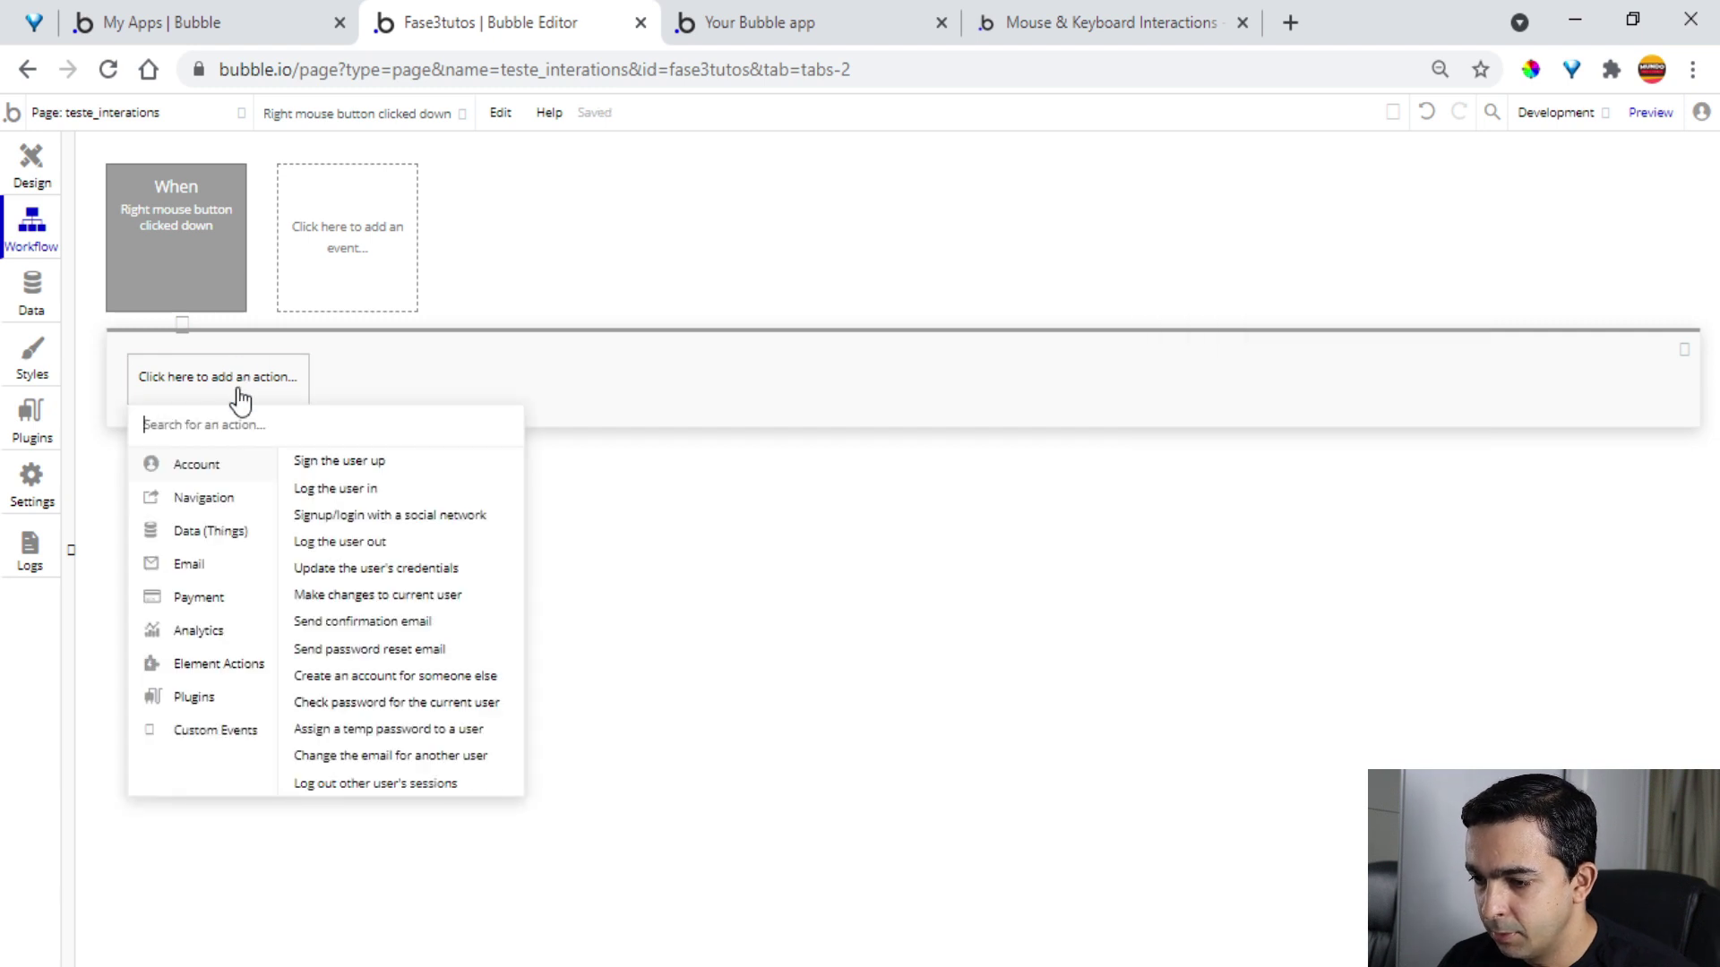
pyautogui.moveTo(249, 675)
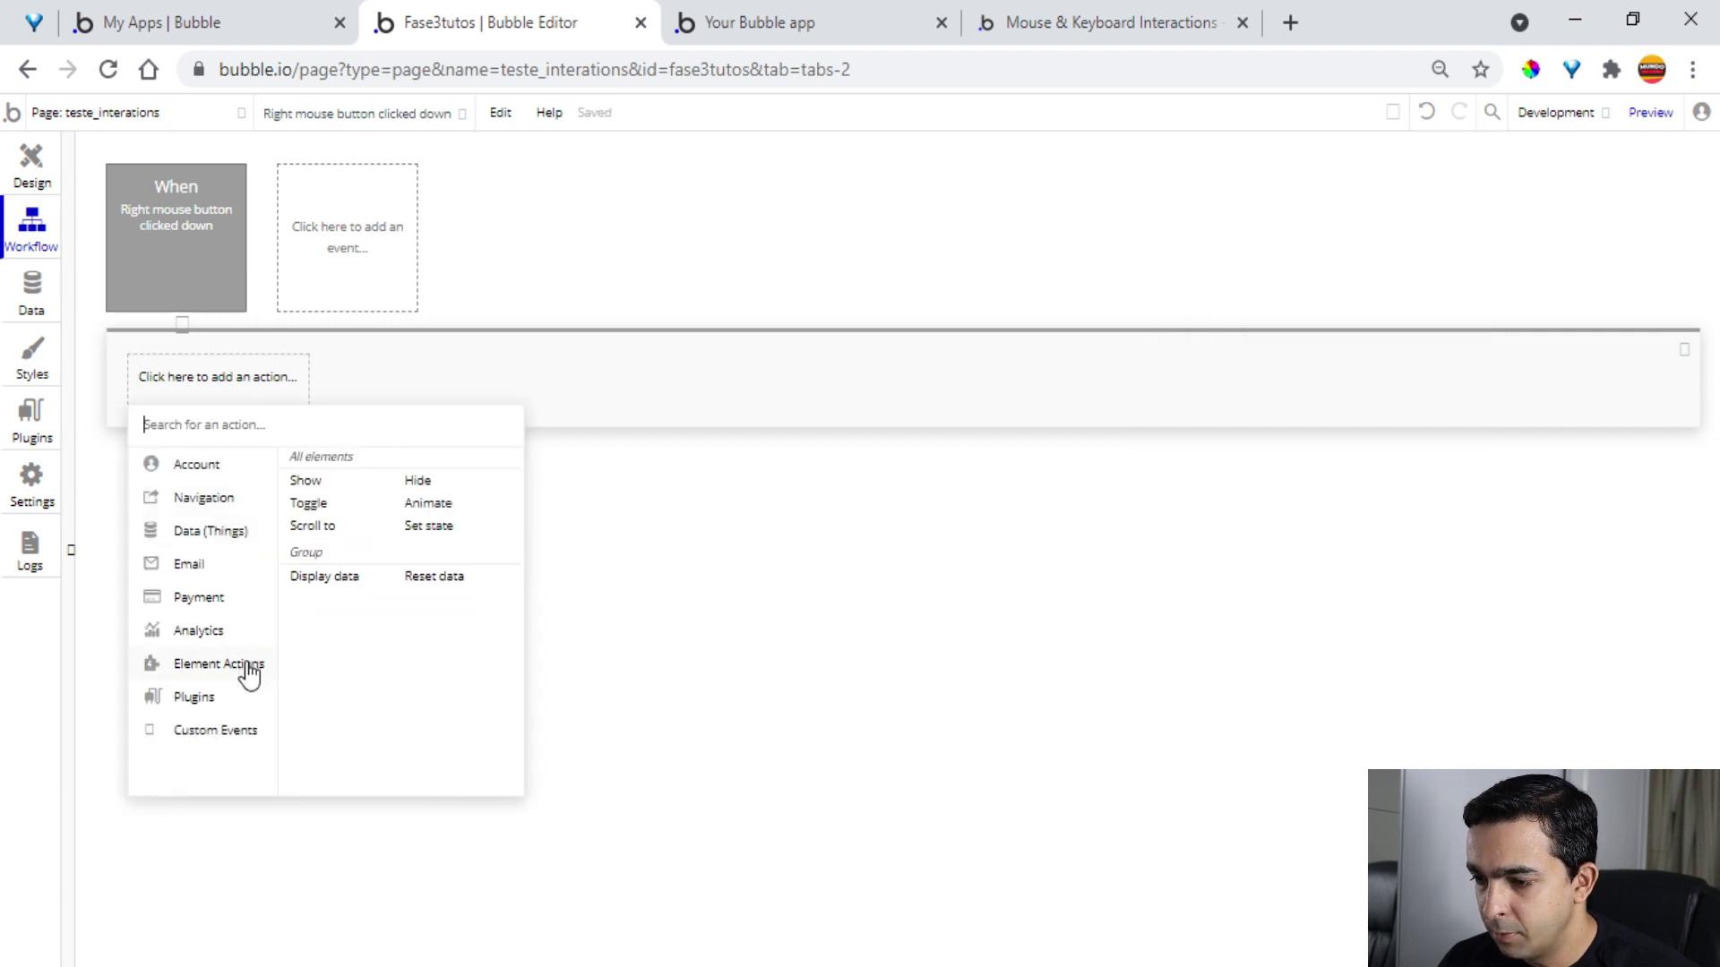
pyautogui.click(316, 485)
pyautogui.click(1349, 315)
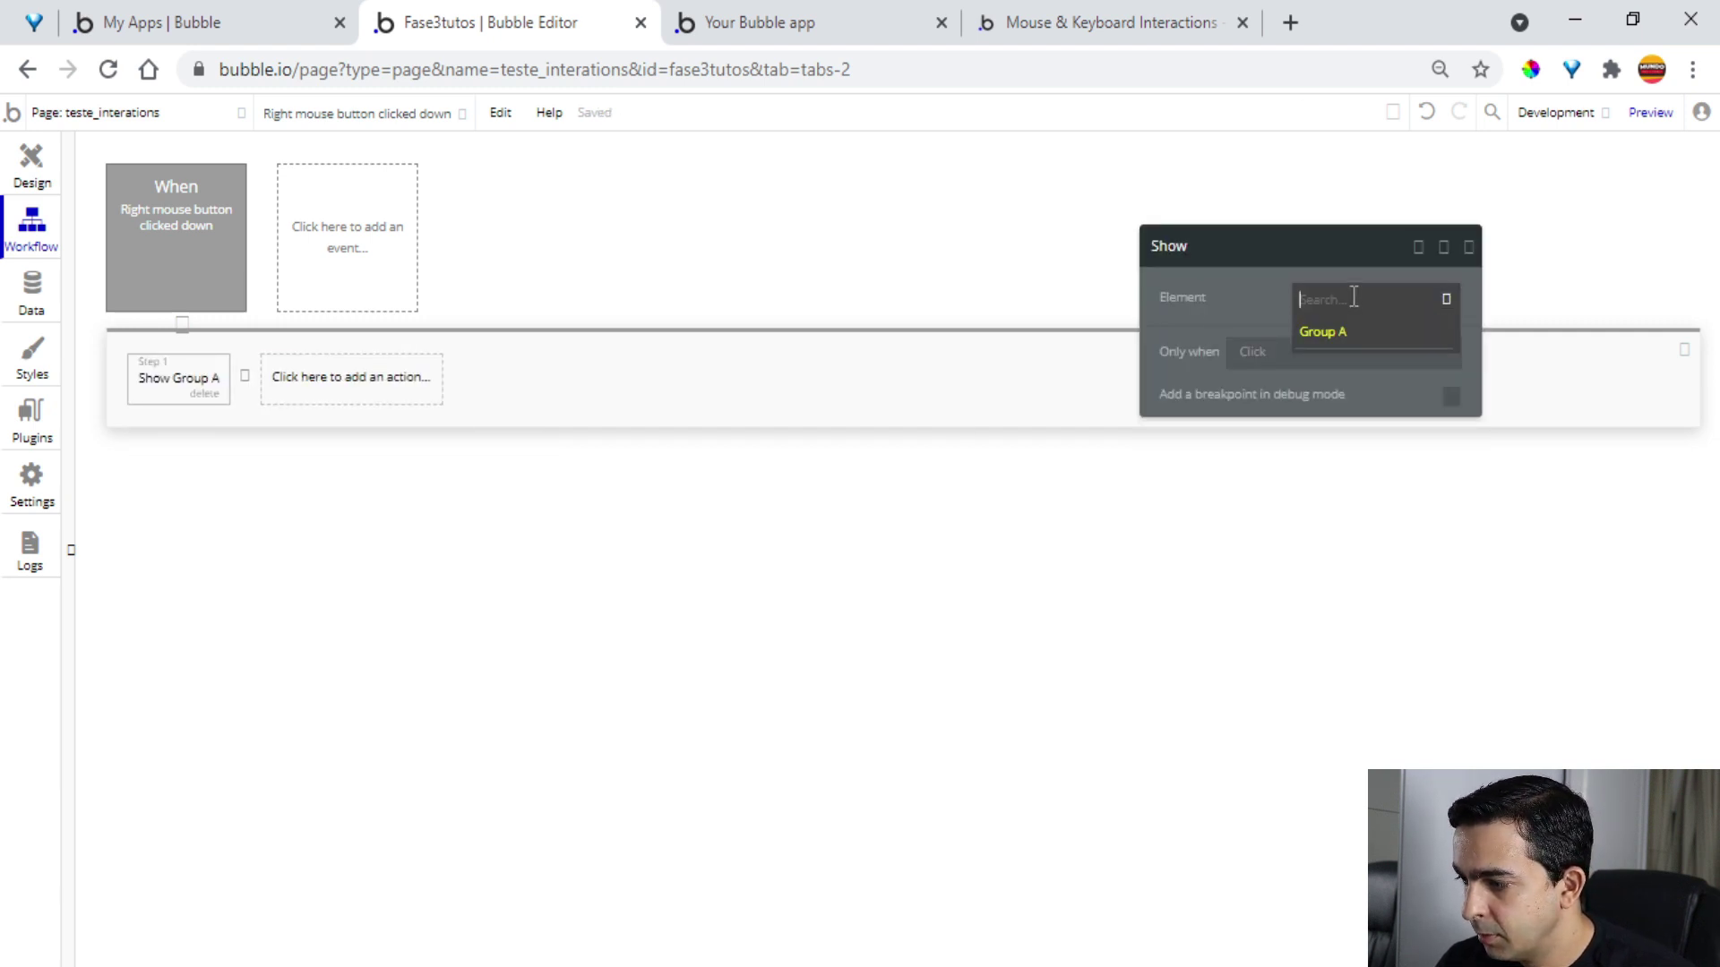
pyautogui.click(1171, 297)
# Draw a popup about 349 px wide and 152 px high on the page design
pyautogui.click(18, 163)
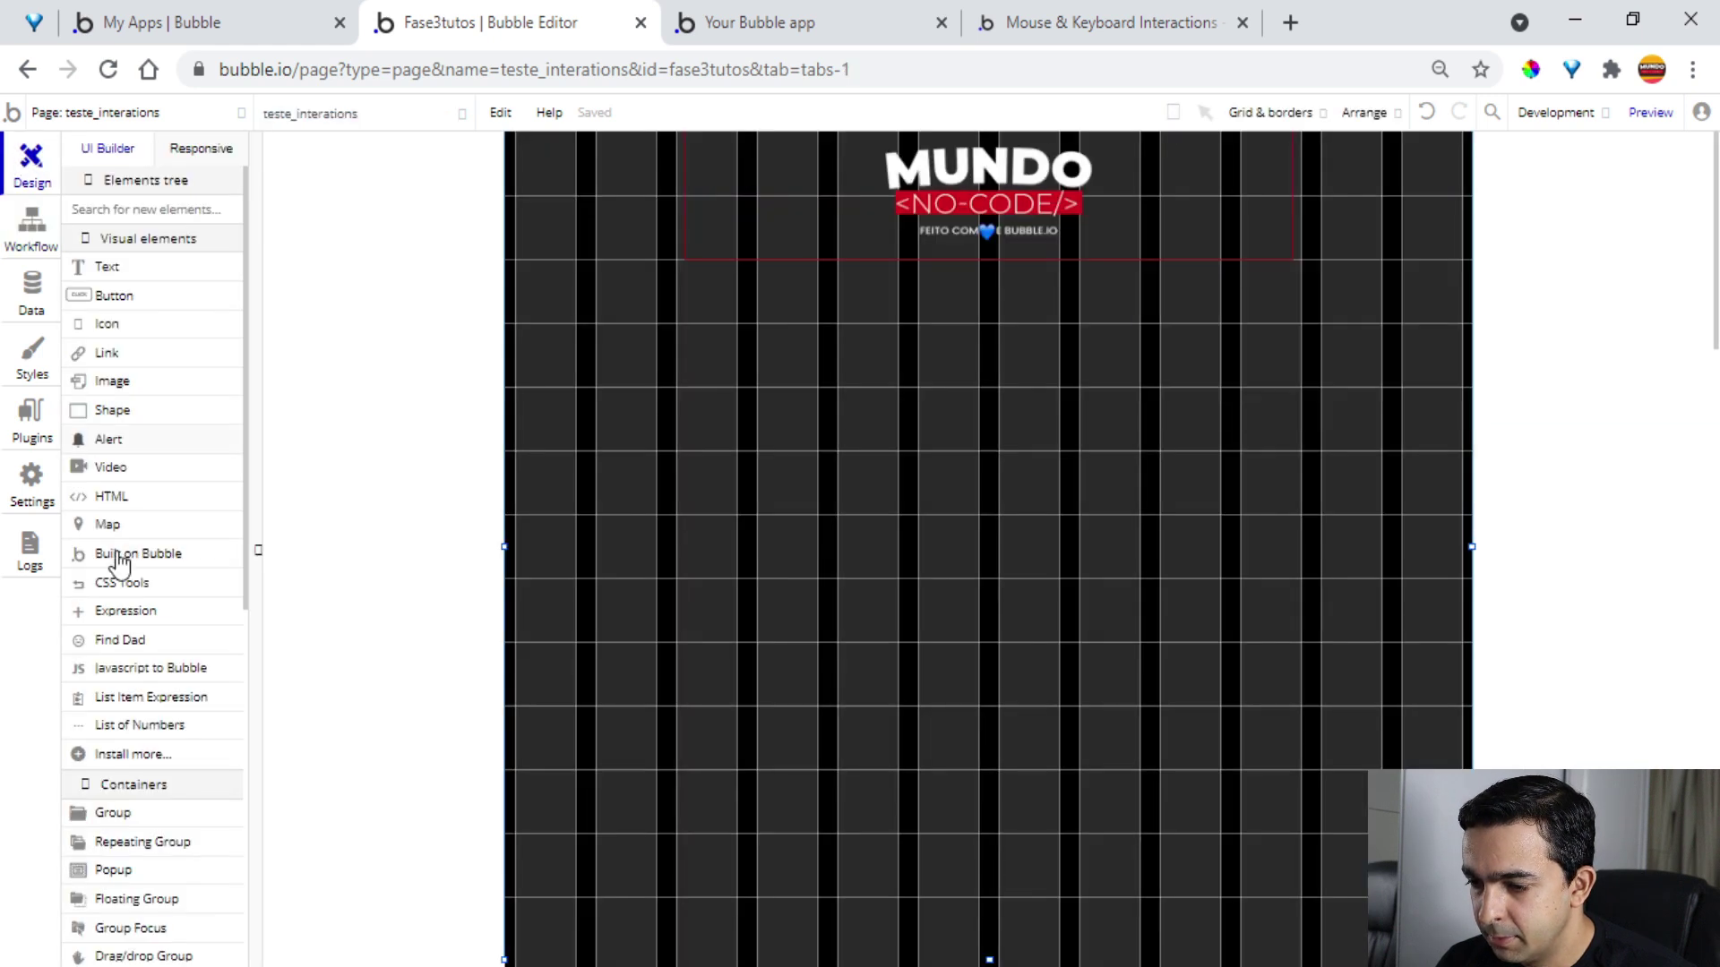
pyautogui.click(152, 873)
pyautogui.moveTo(761, 384); pyautogui.dragTo(1114, 548)
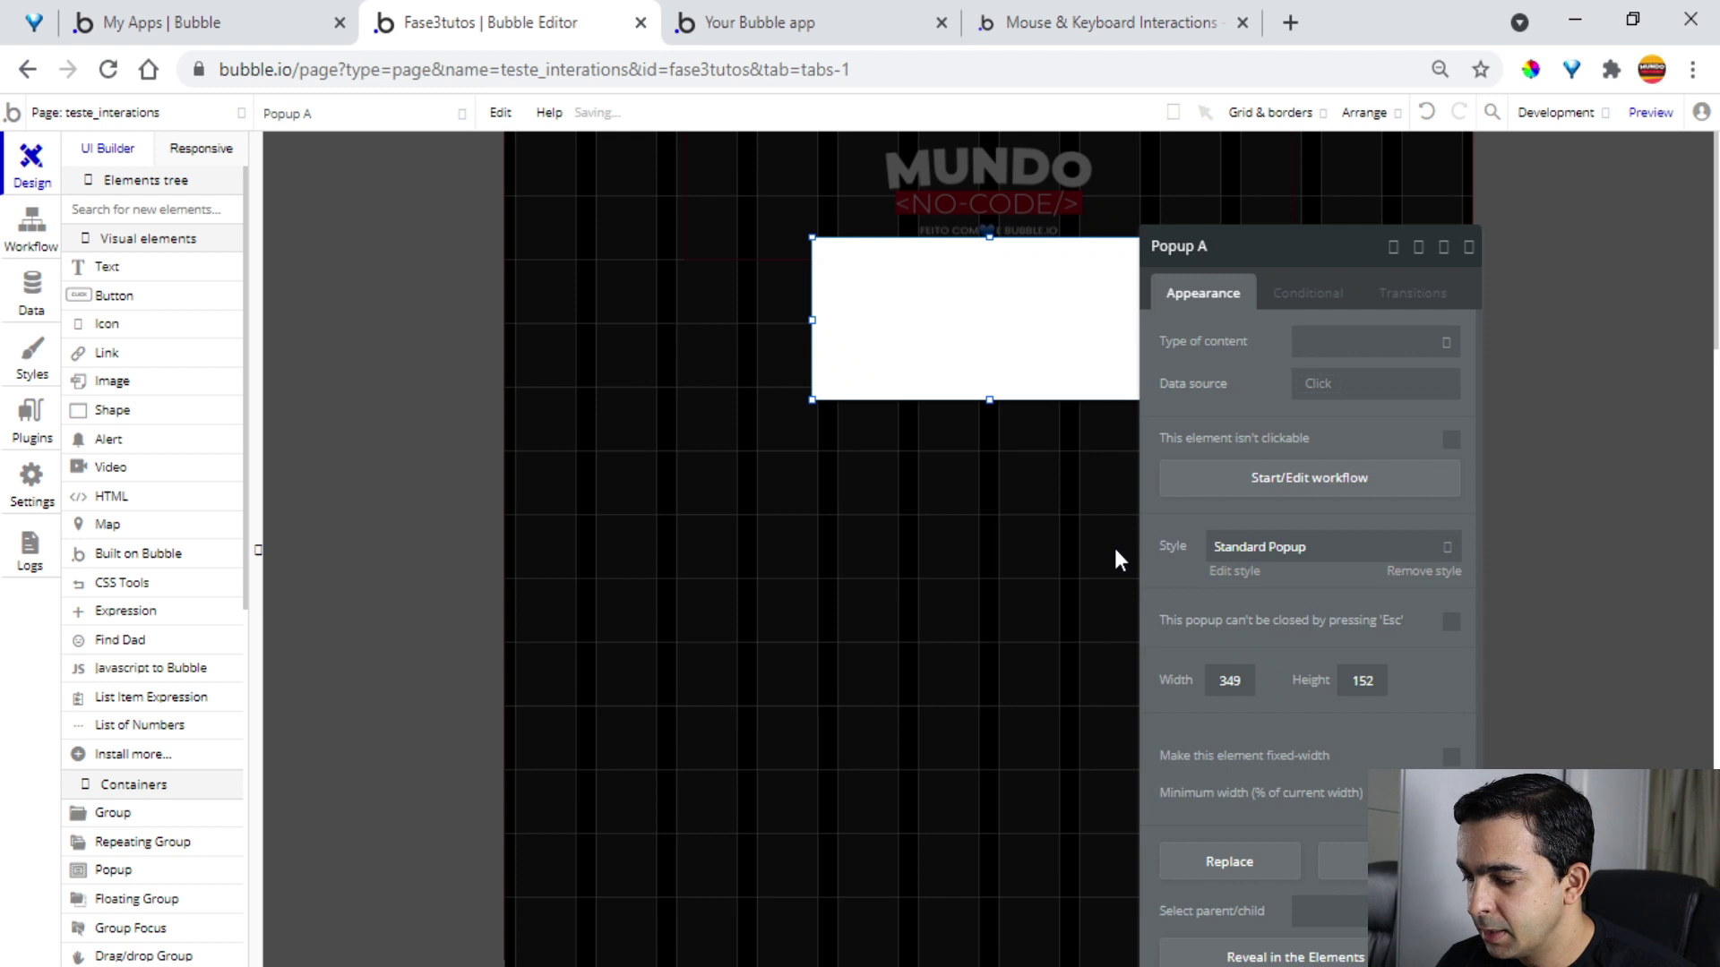
# Add a centred text reading "não é permitdo copiar" inside the popup, with its Body Copy style removed
pyautogui.click(97, 266)
pyautogui.moveTo(873, 275); pyautogui.dragTo(1106, 371)
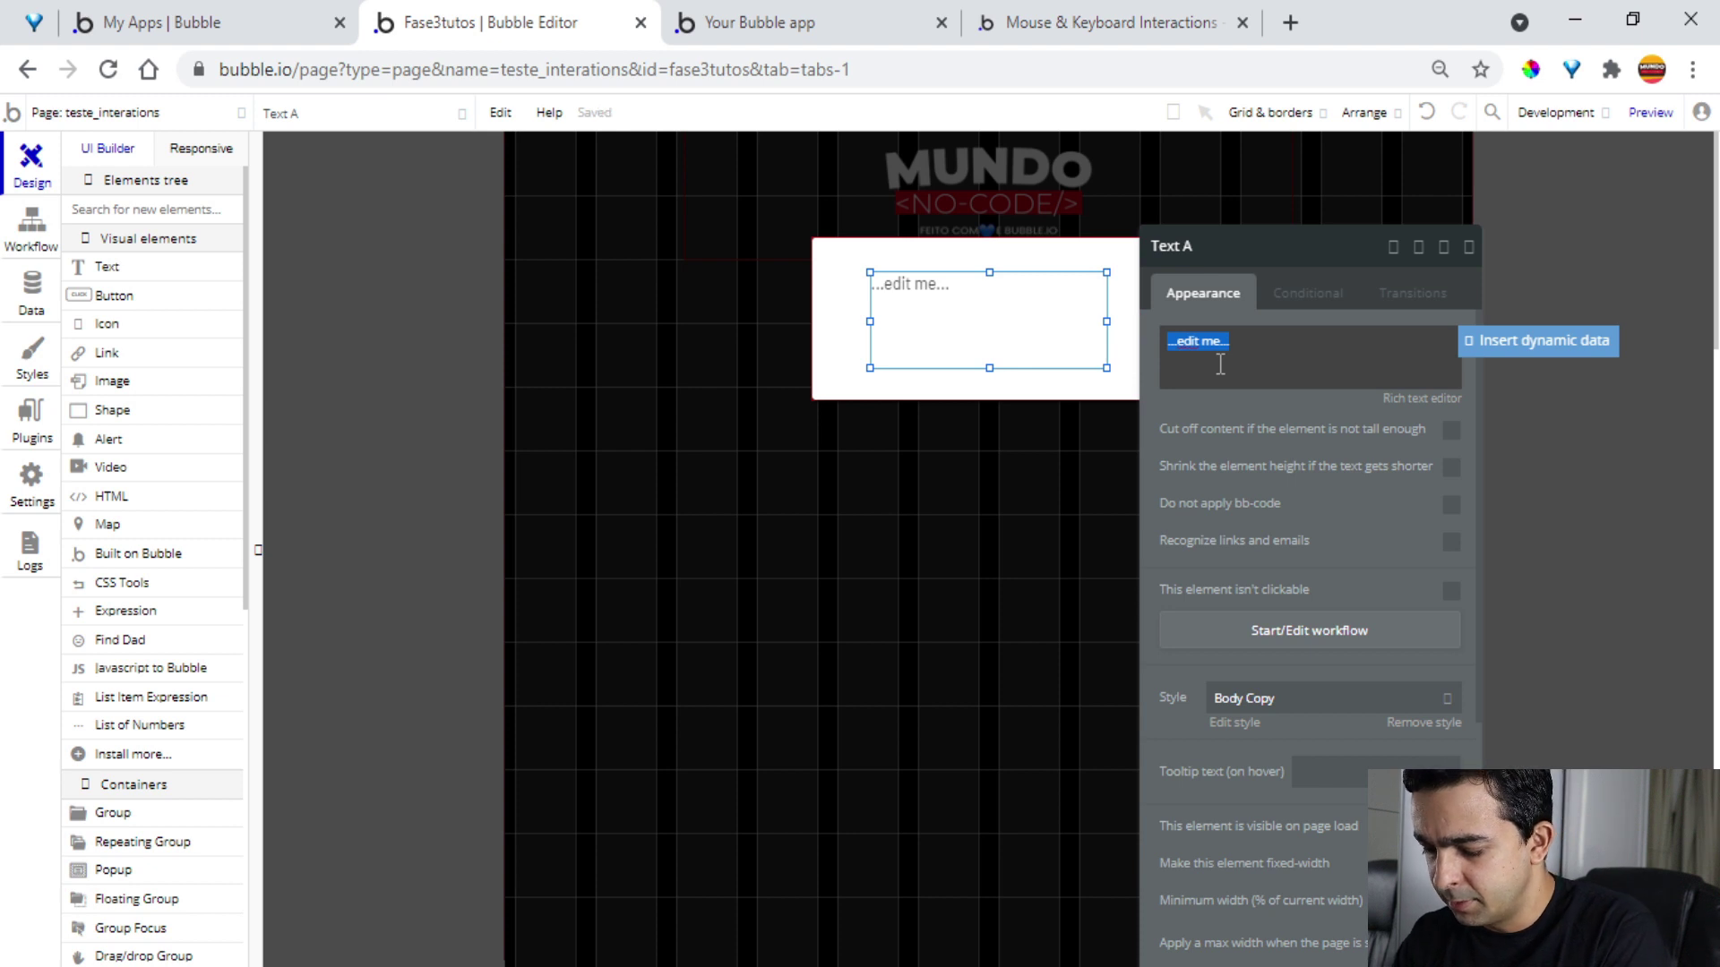
pyautogui.write('n')
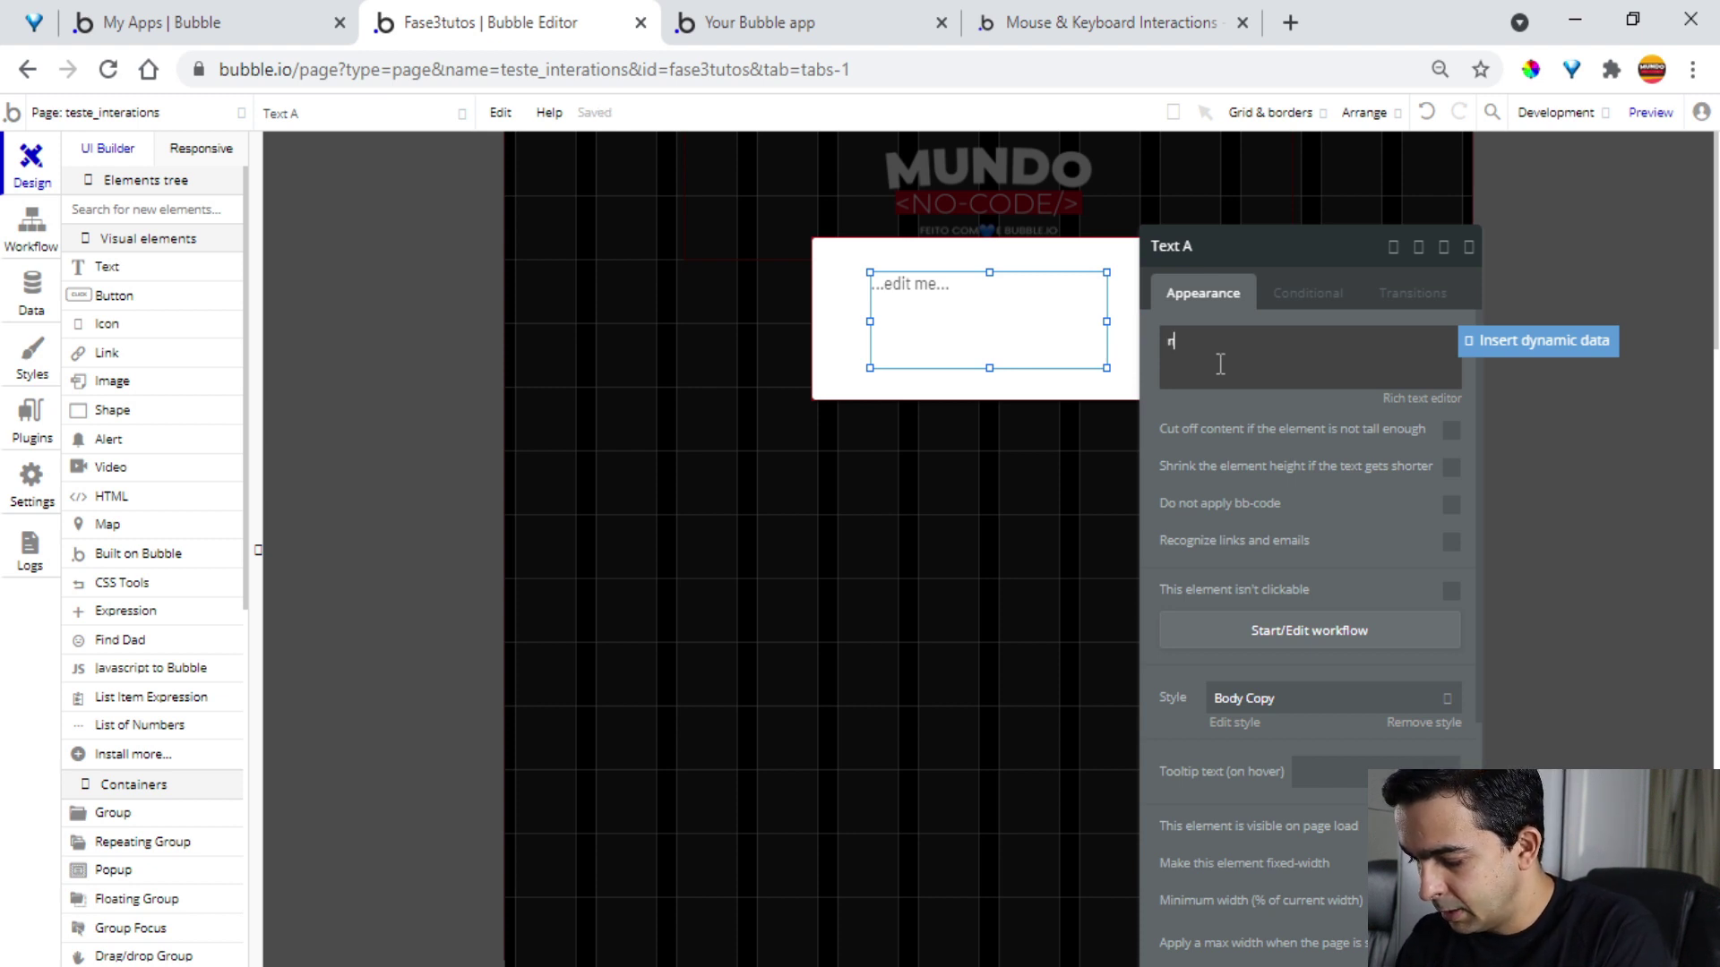
pyautogui.write('ão é')
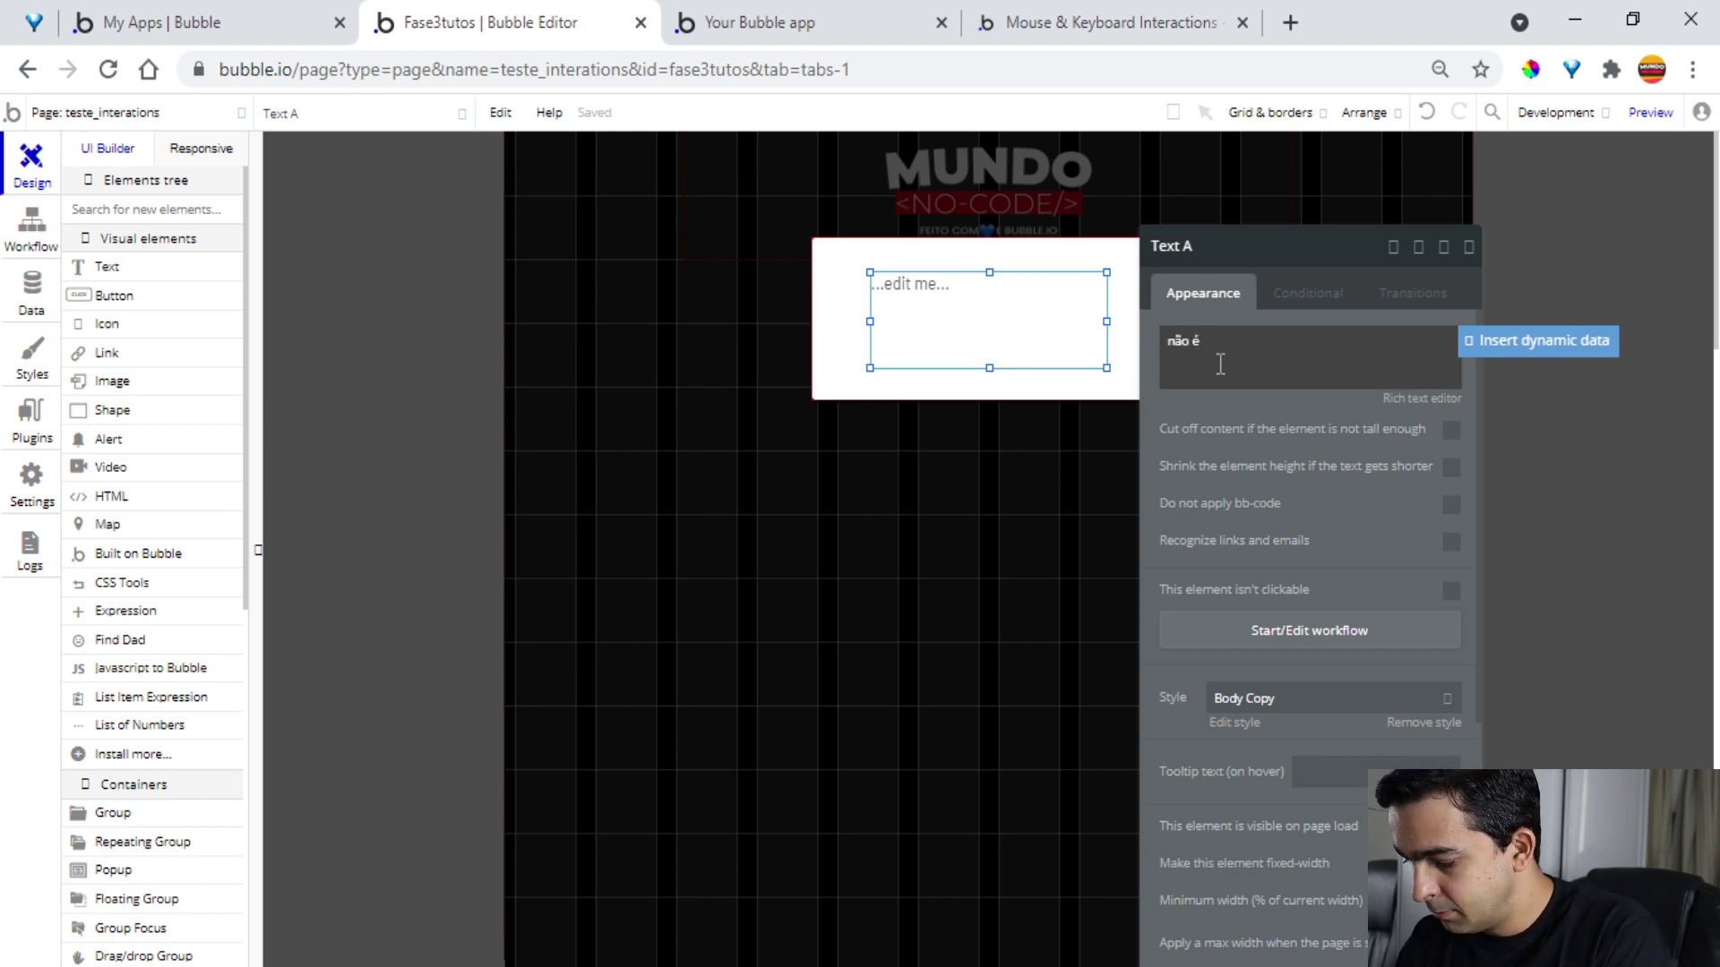
pyautogui.write(' permitido')
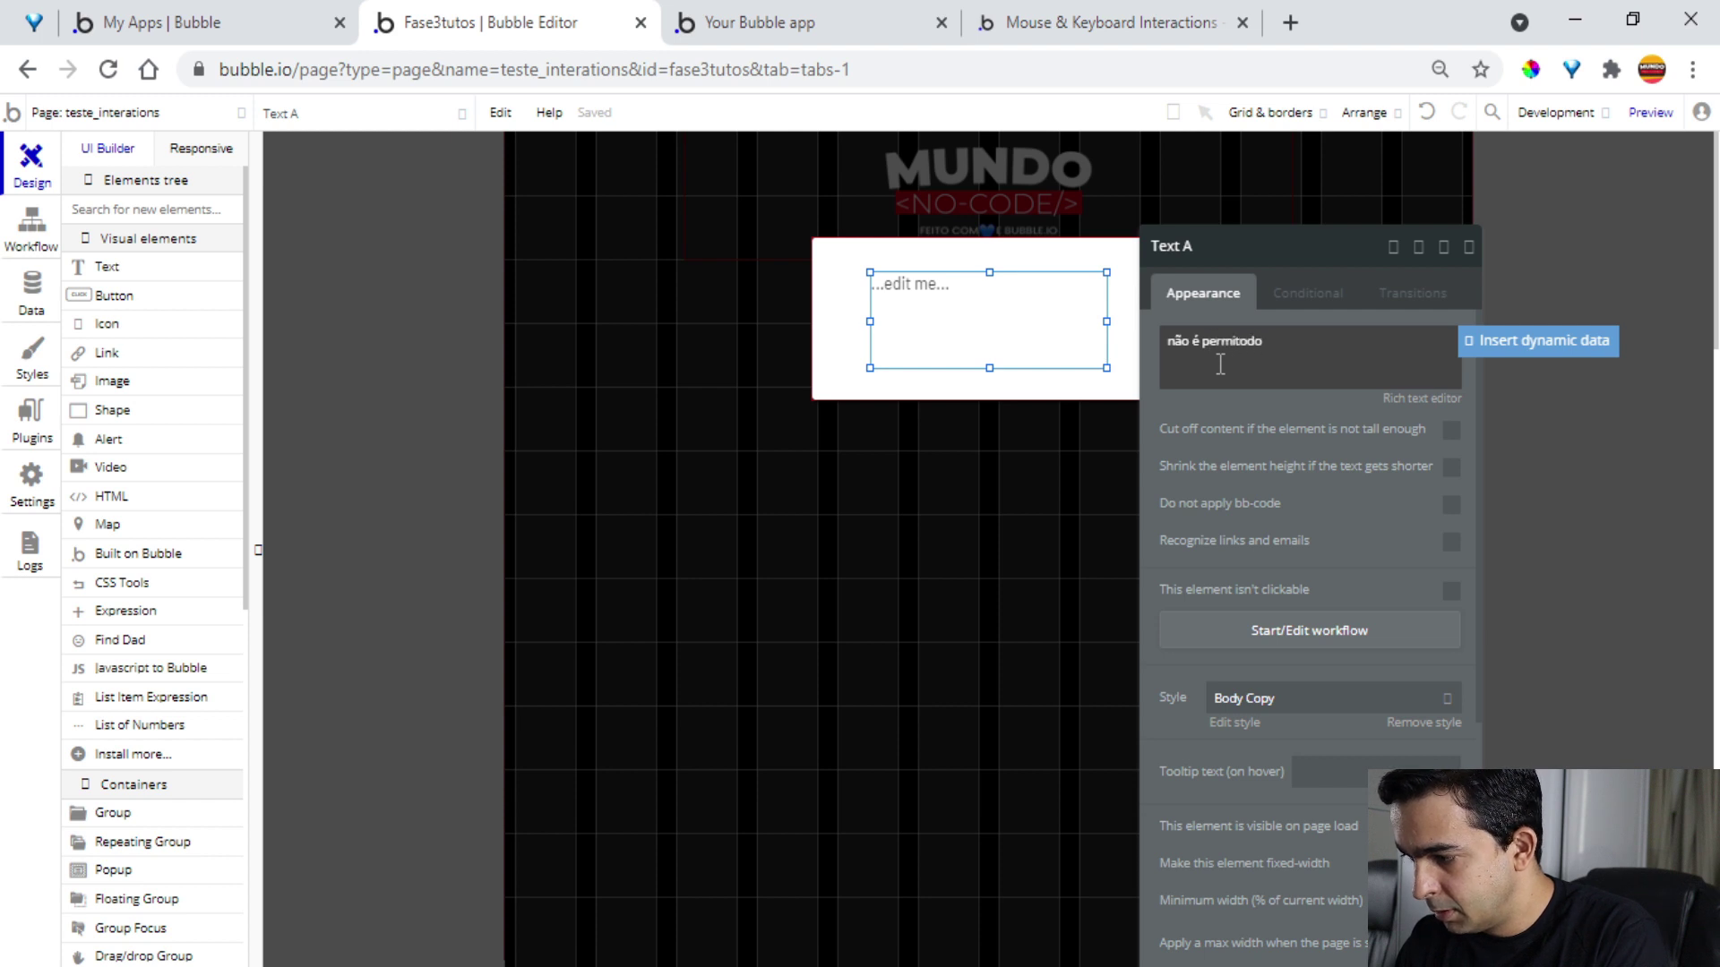
pyautogui.write('do copiar')
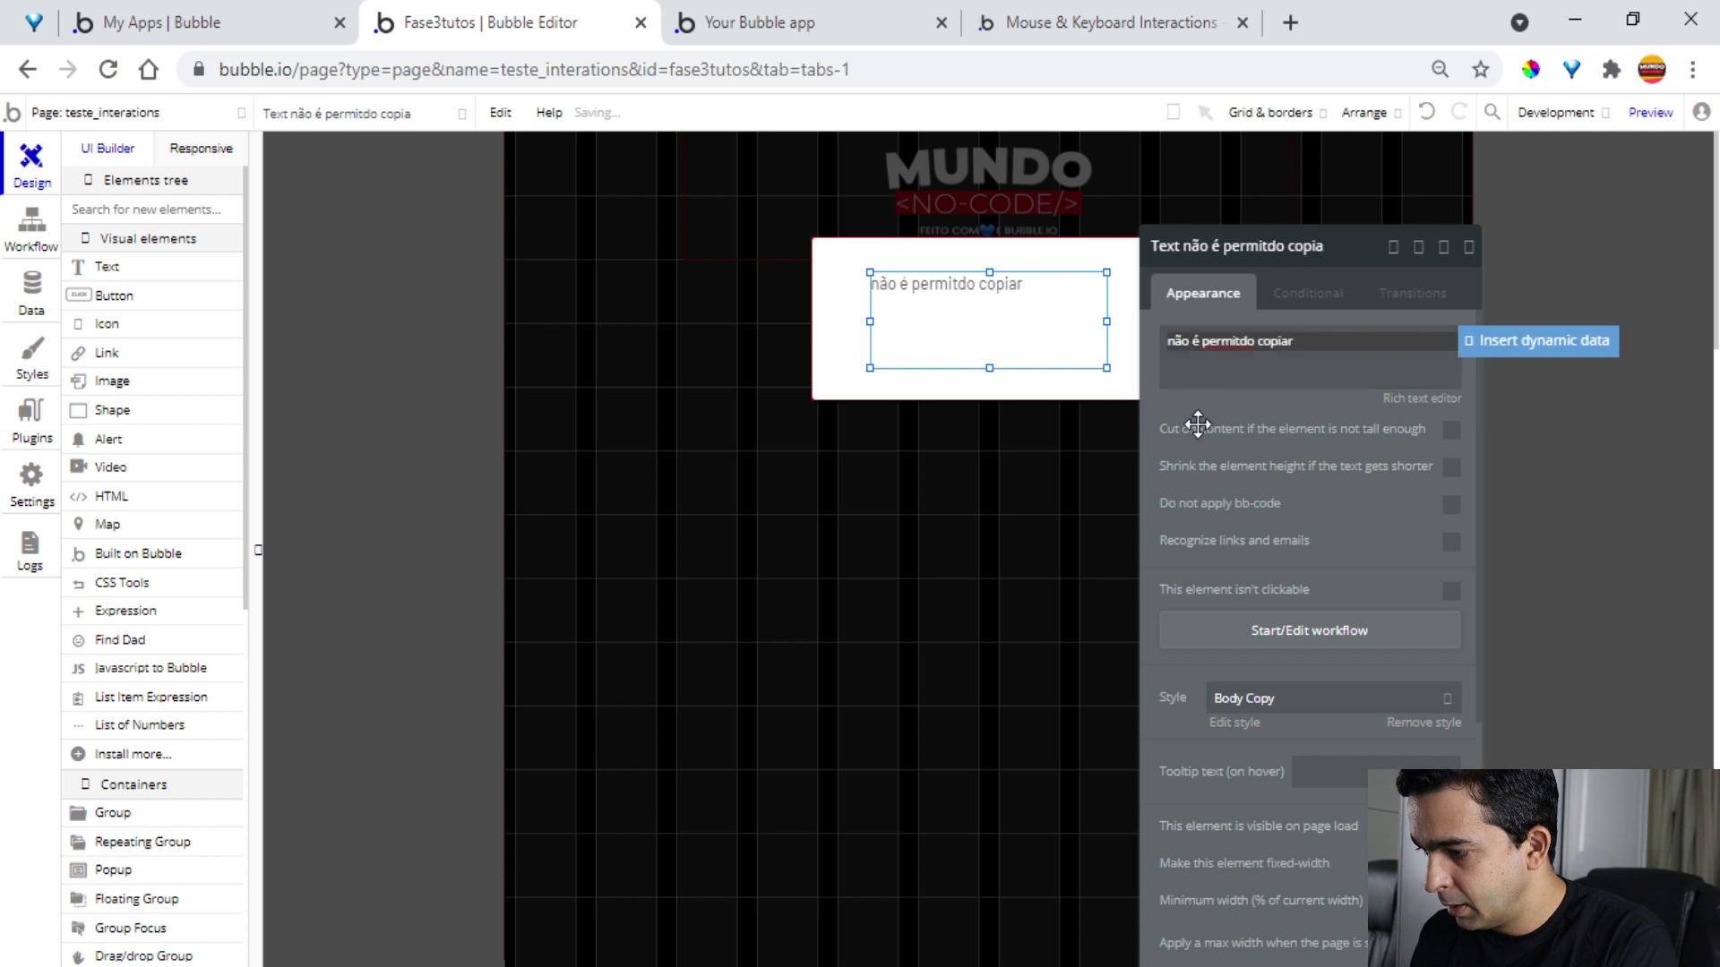
pyautogui.click(1415, 724)
pyautogui.click(1312, 847)
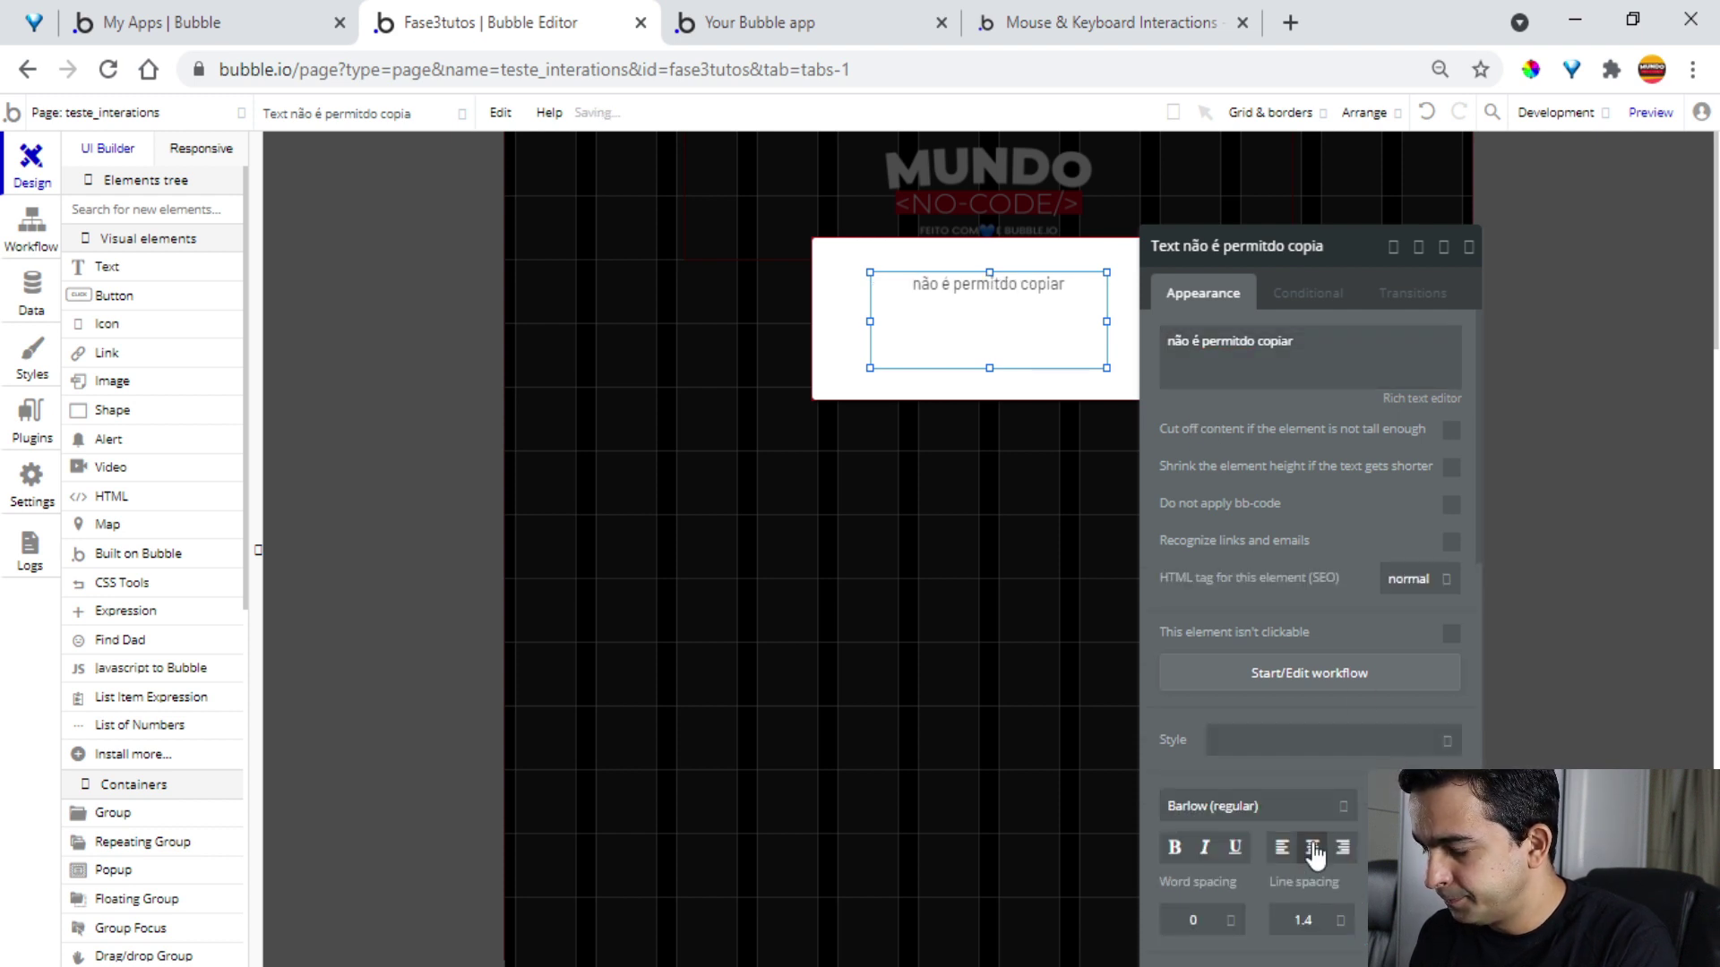
# Set the element of the right mouse button event's Show action to Popup A
pyautogui.click(31, 225)
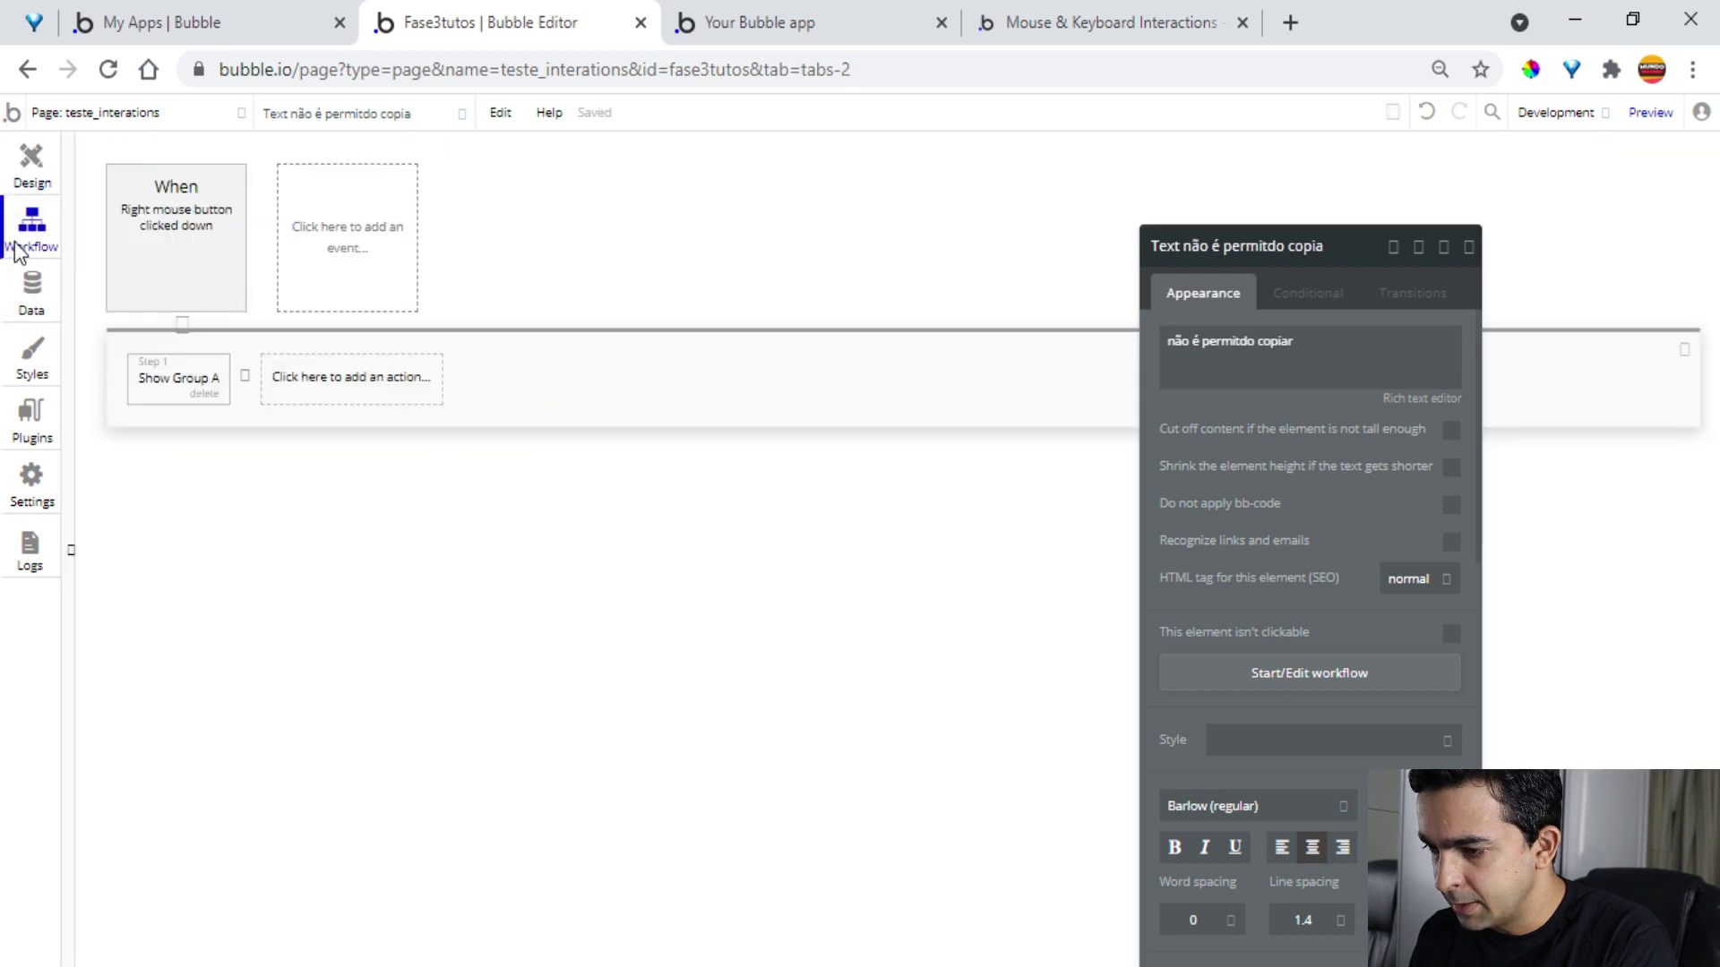
pyautogui.click(176, 274)
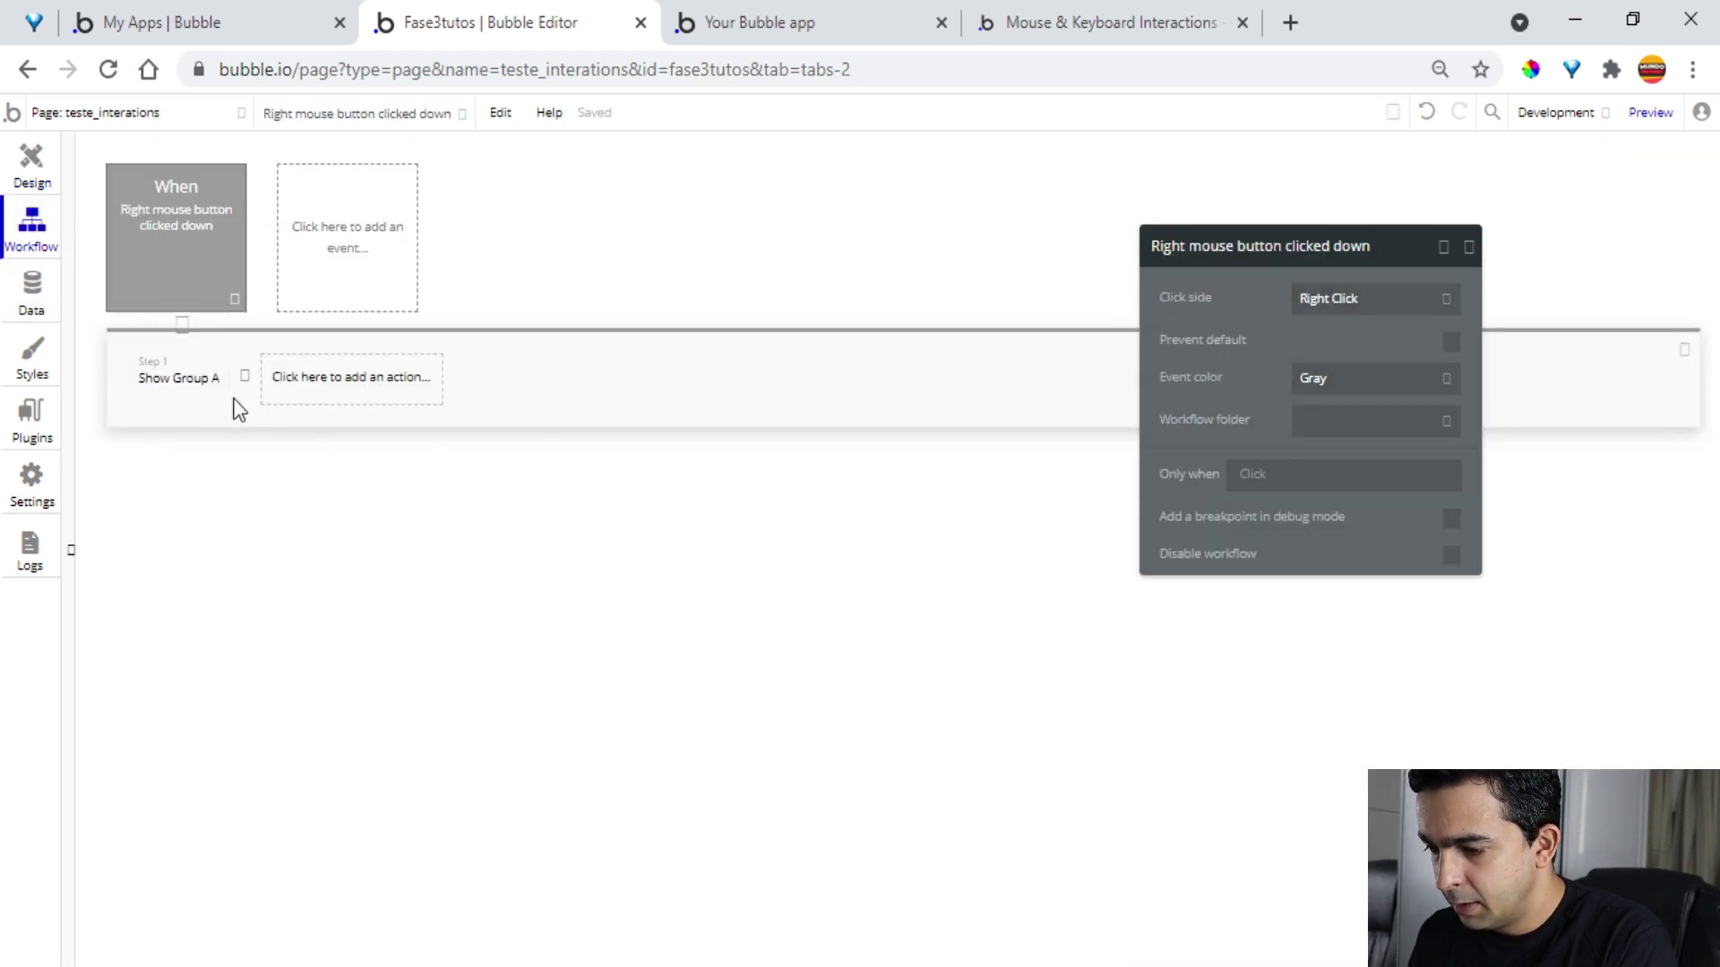
pyautogui.click(178, 381)
pyautogui.click(1340, 285)
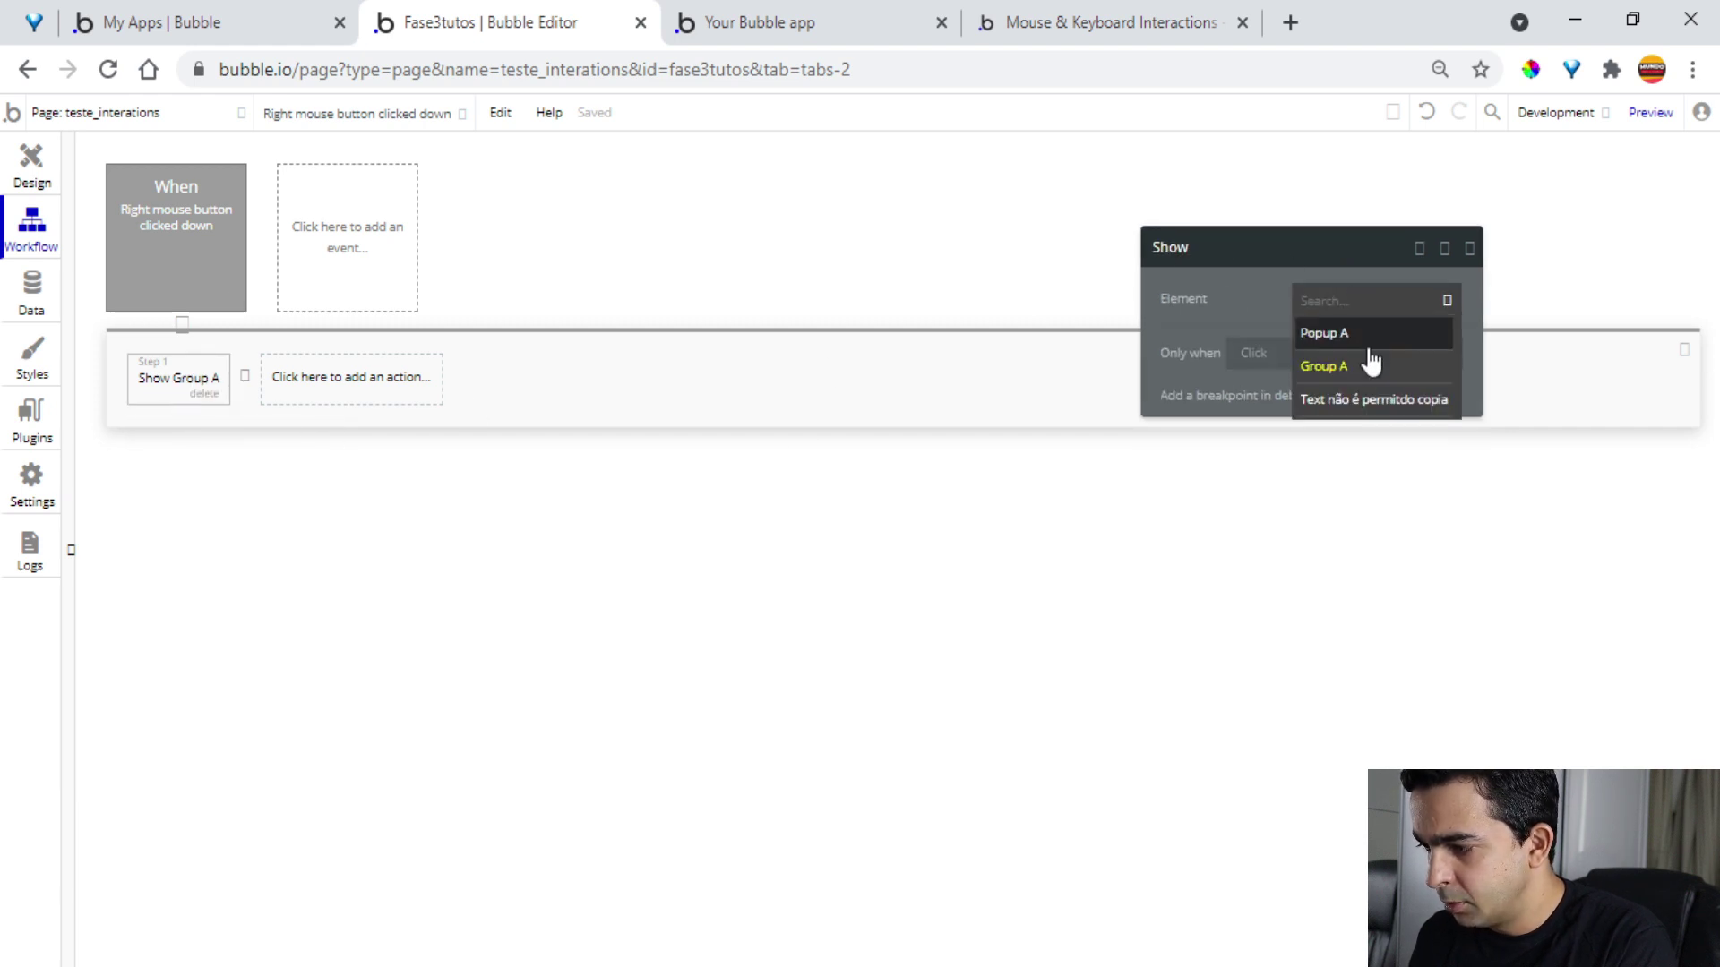
pyautogui.click(1335, 331)
# Test the popup in the app preview, and enable Prevent default on the right mouse button event in the editor
pyautogui.click(825, 1)
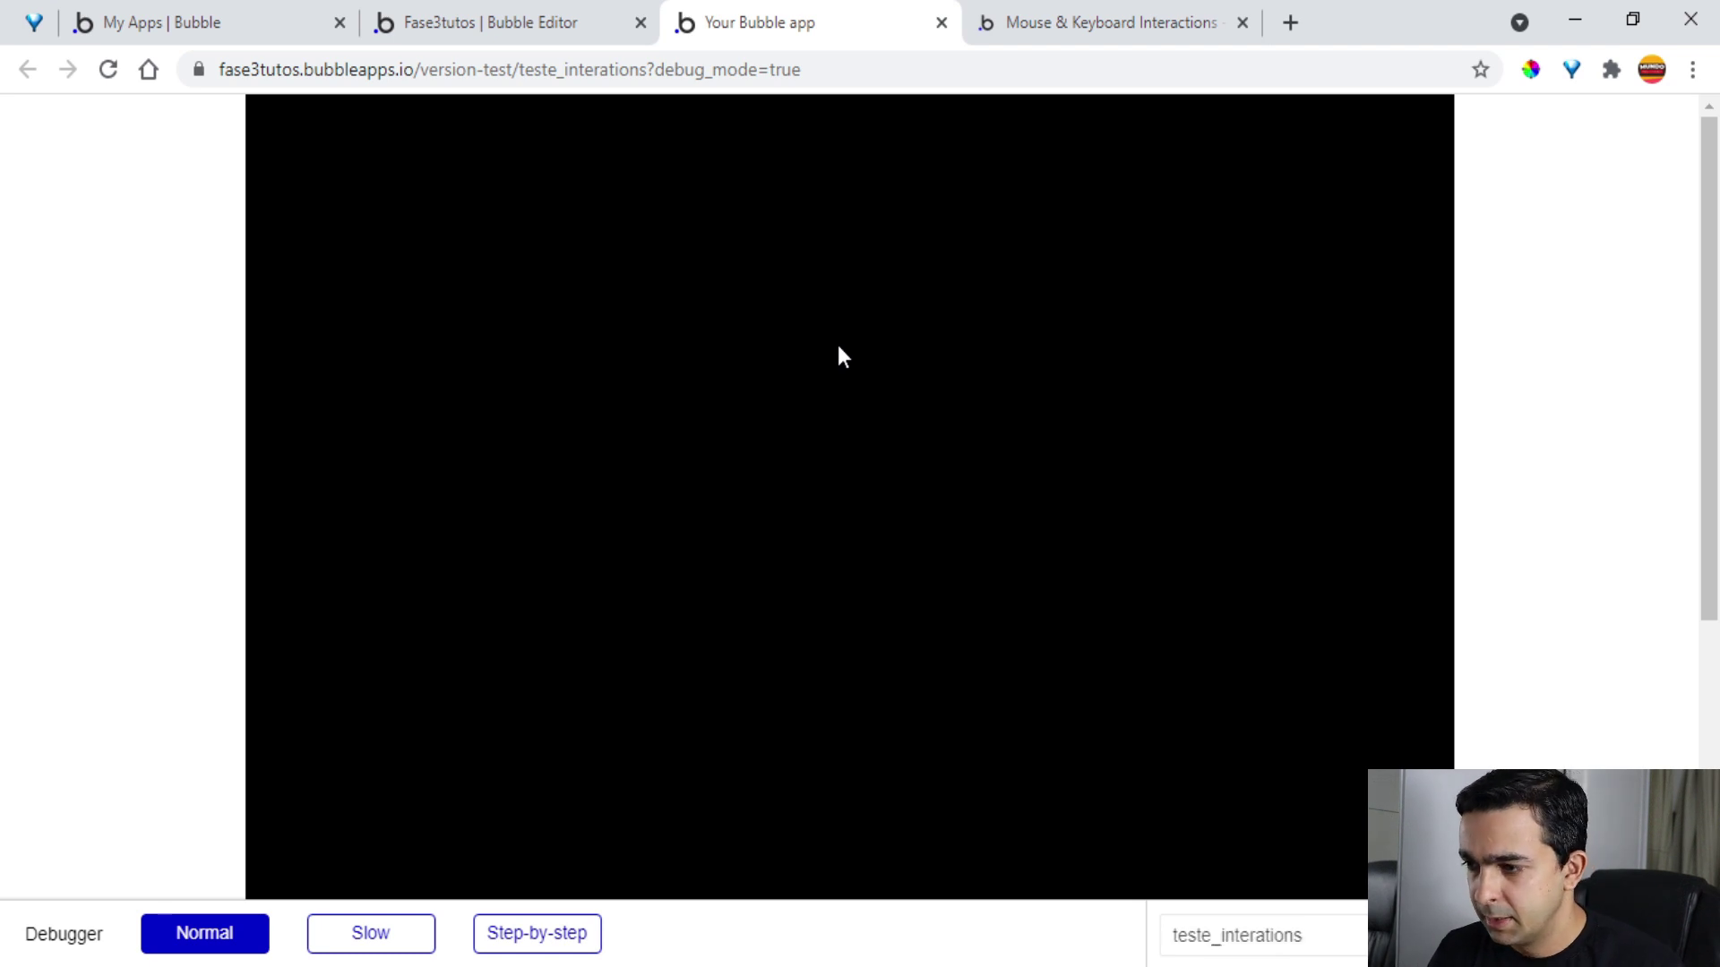
pyautogui.hotkey('ctrl', 'c')
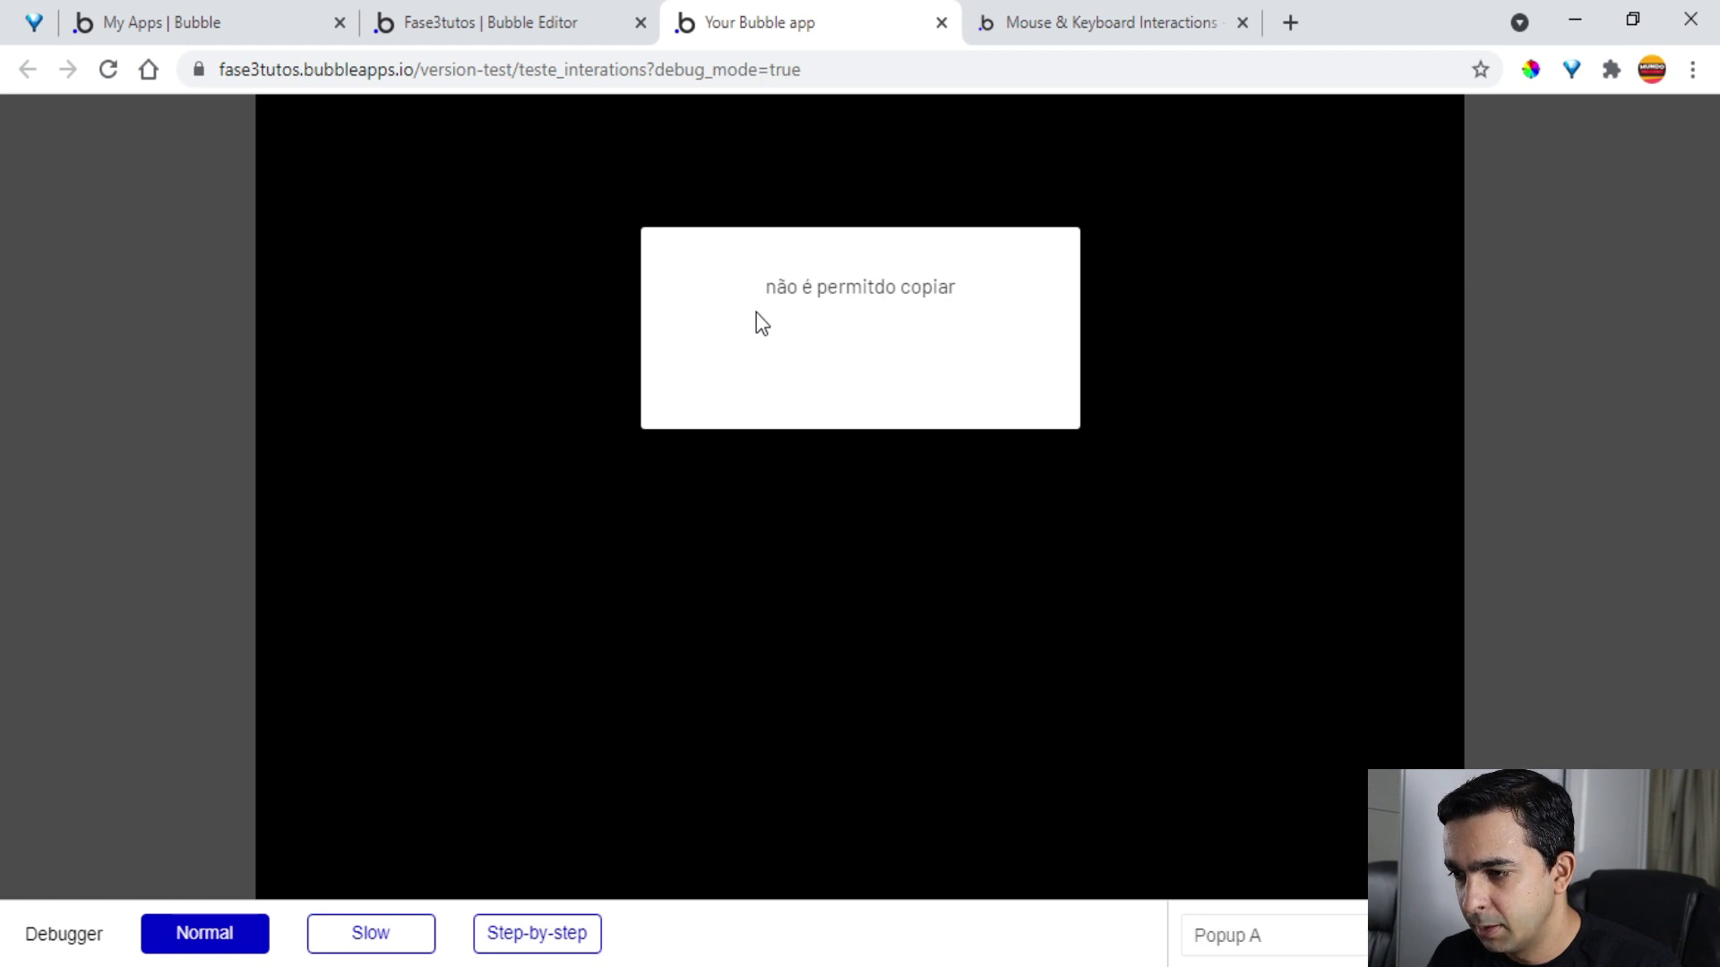
pyautogui.click(519, 19)
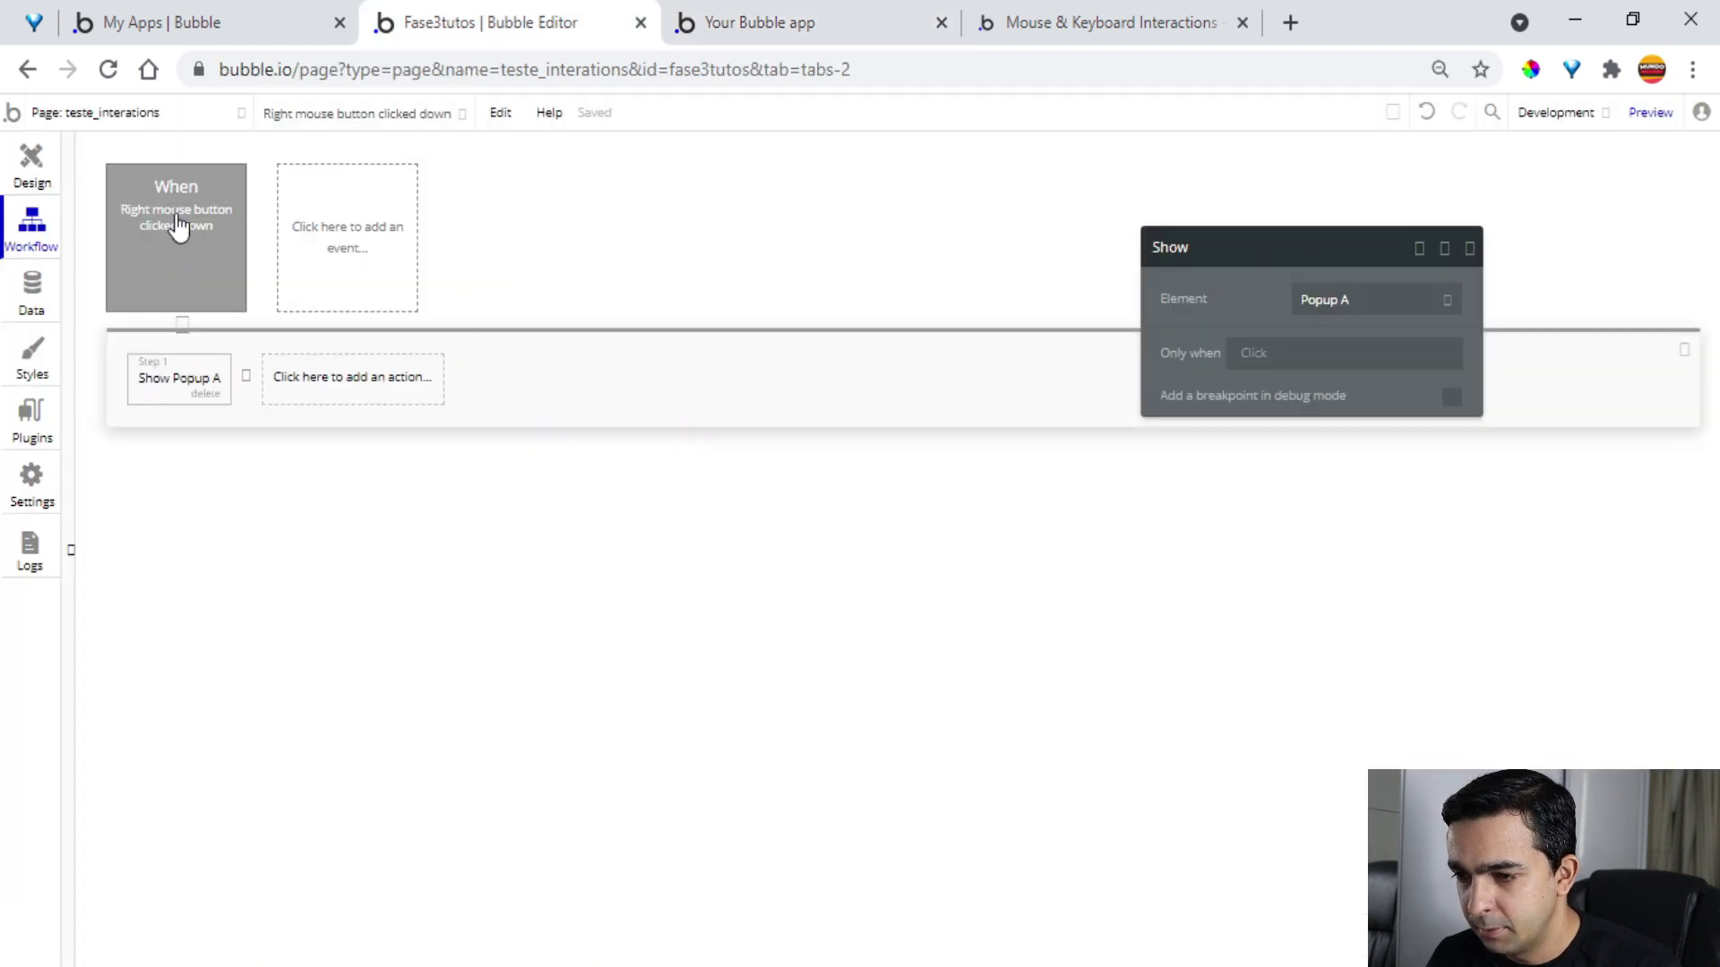
pyautogui.click(148, 219)
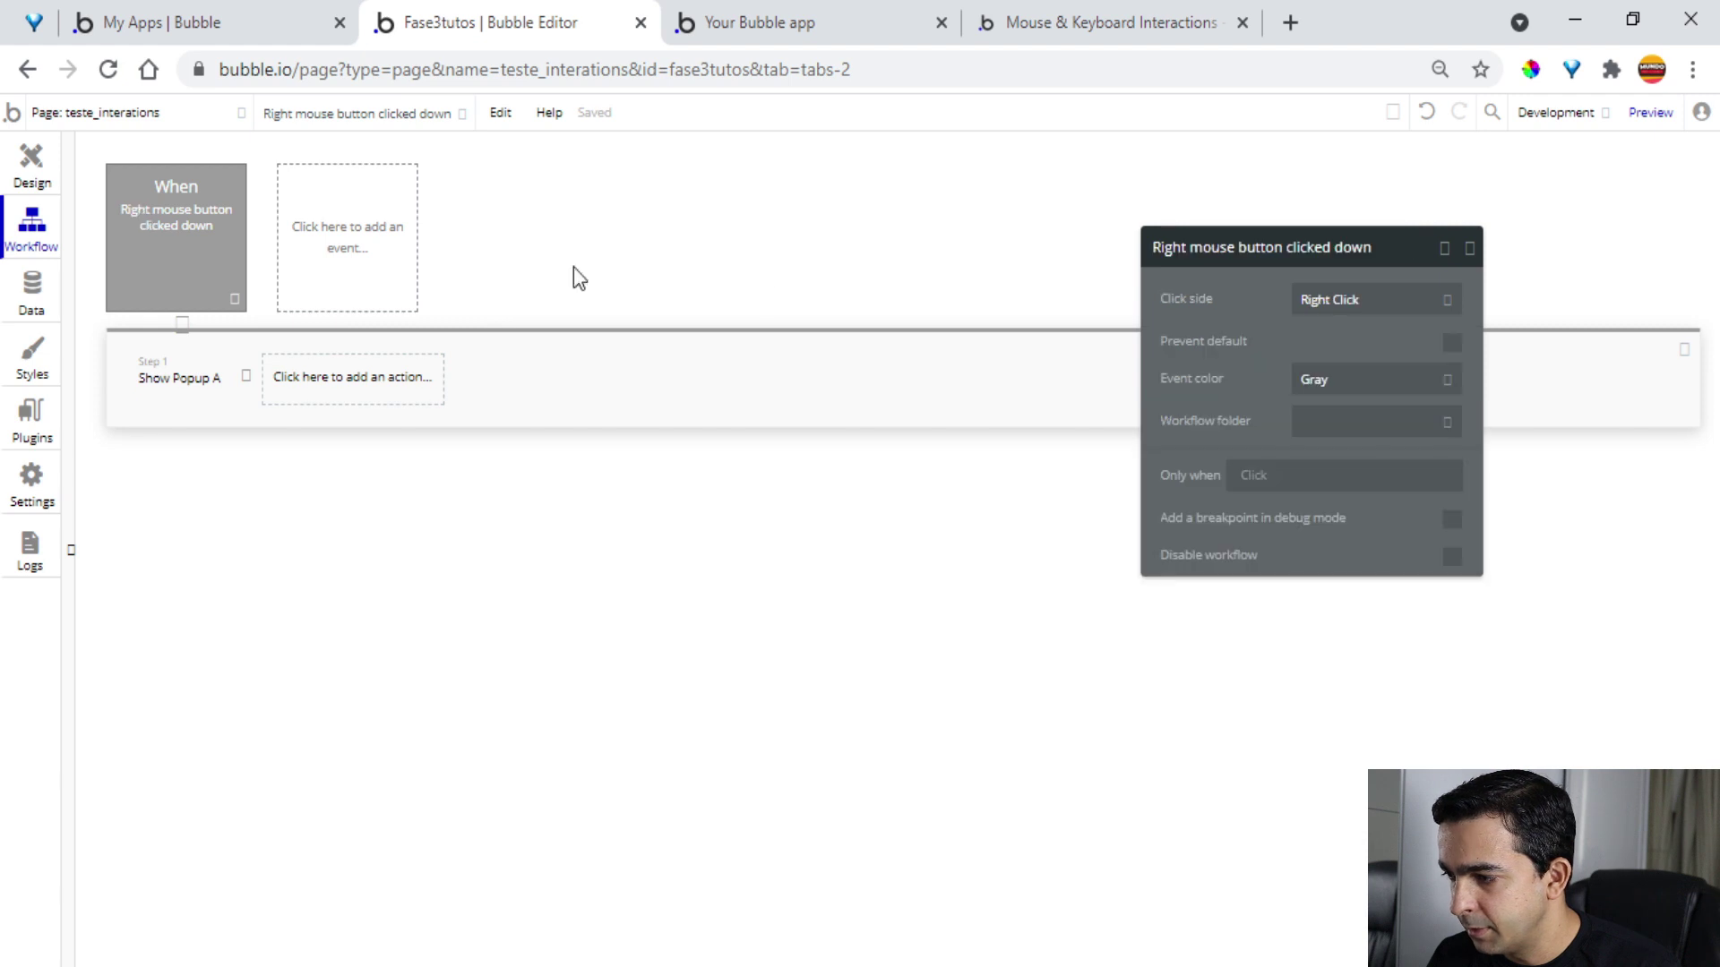
pyautogui.click(1451, 343)
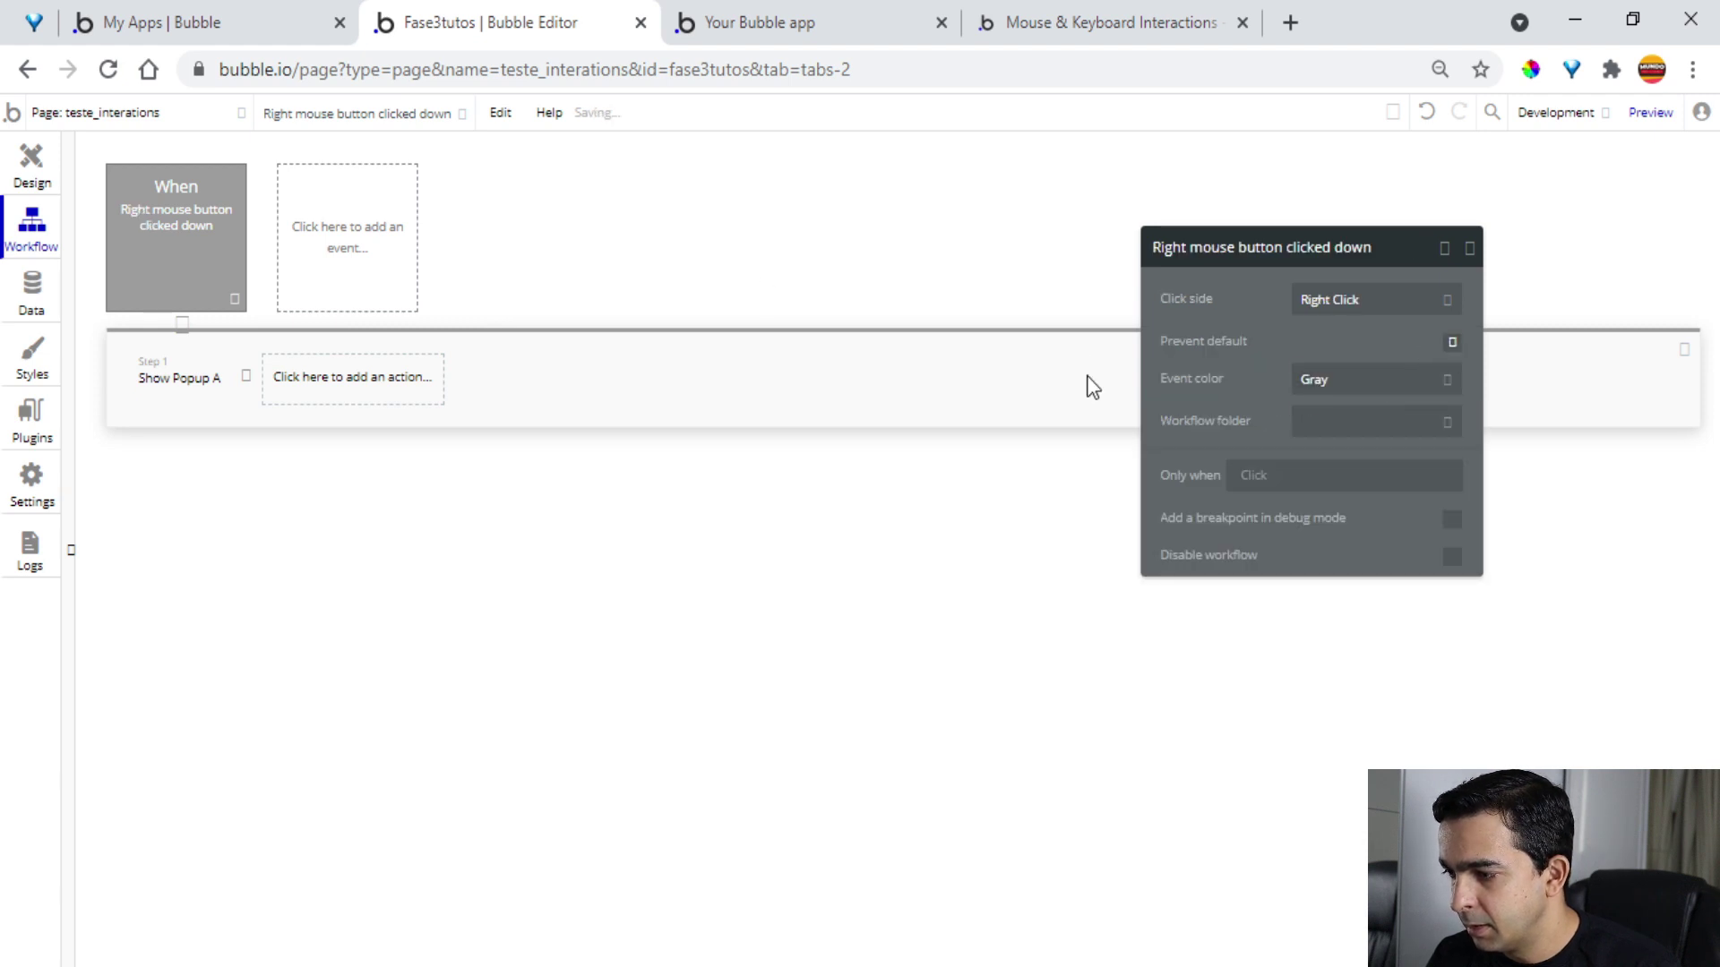
# Reload the app preview and test the right-click popup with Prevent default enabled
pyautogui.click(749, 23)
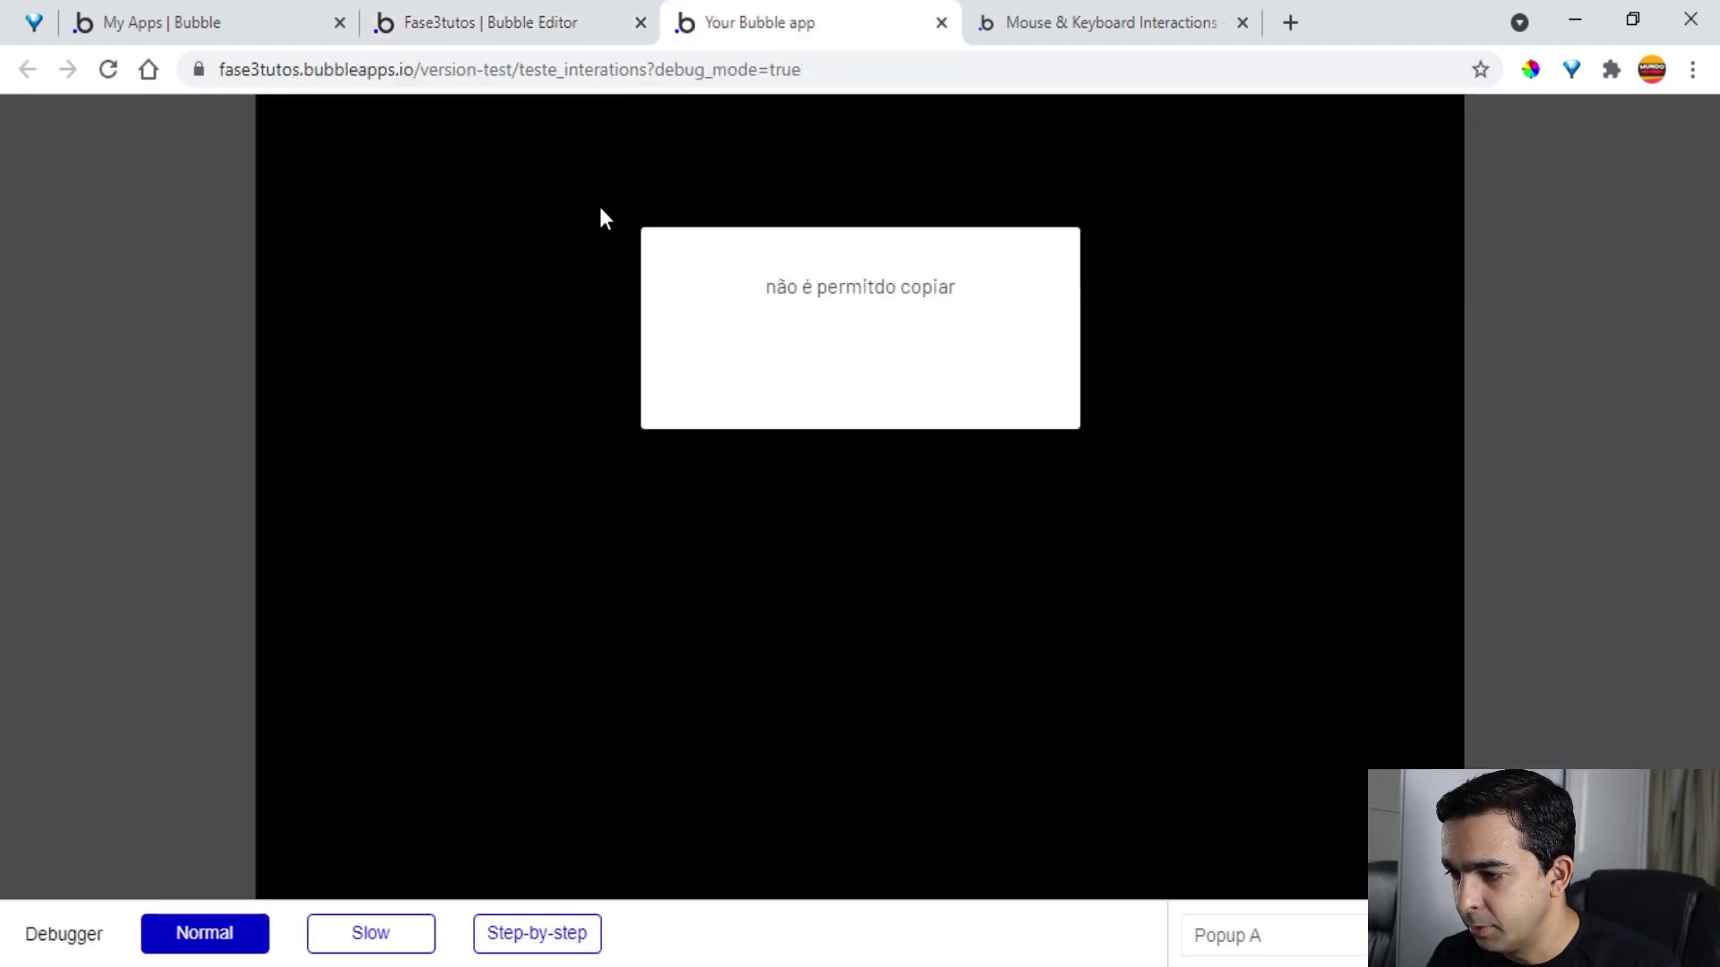
pyautogui.press('F5')
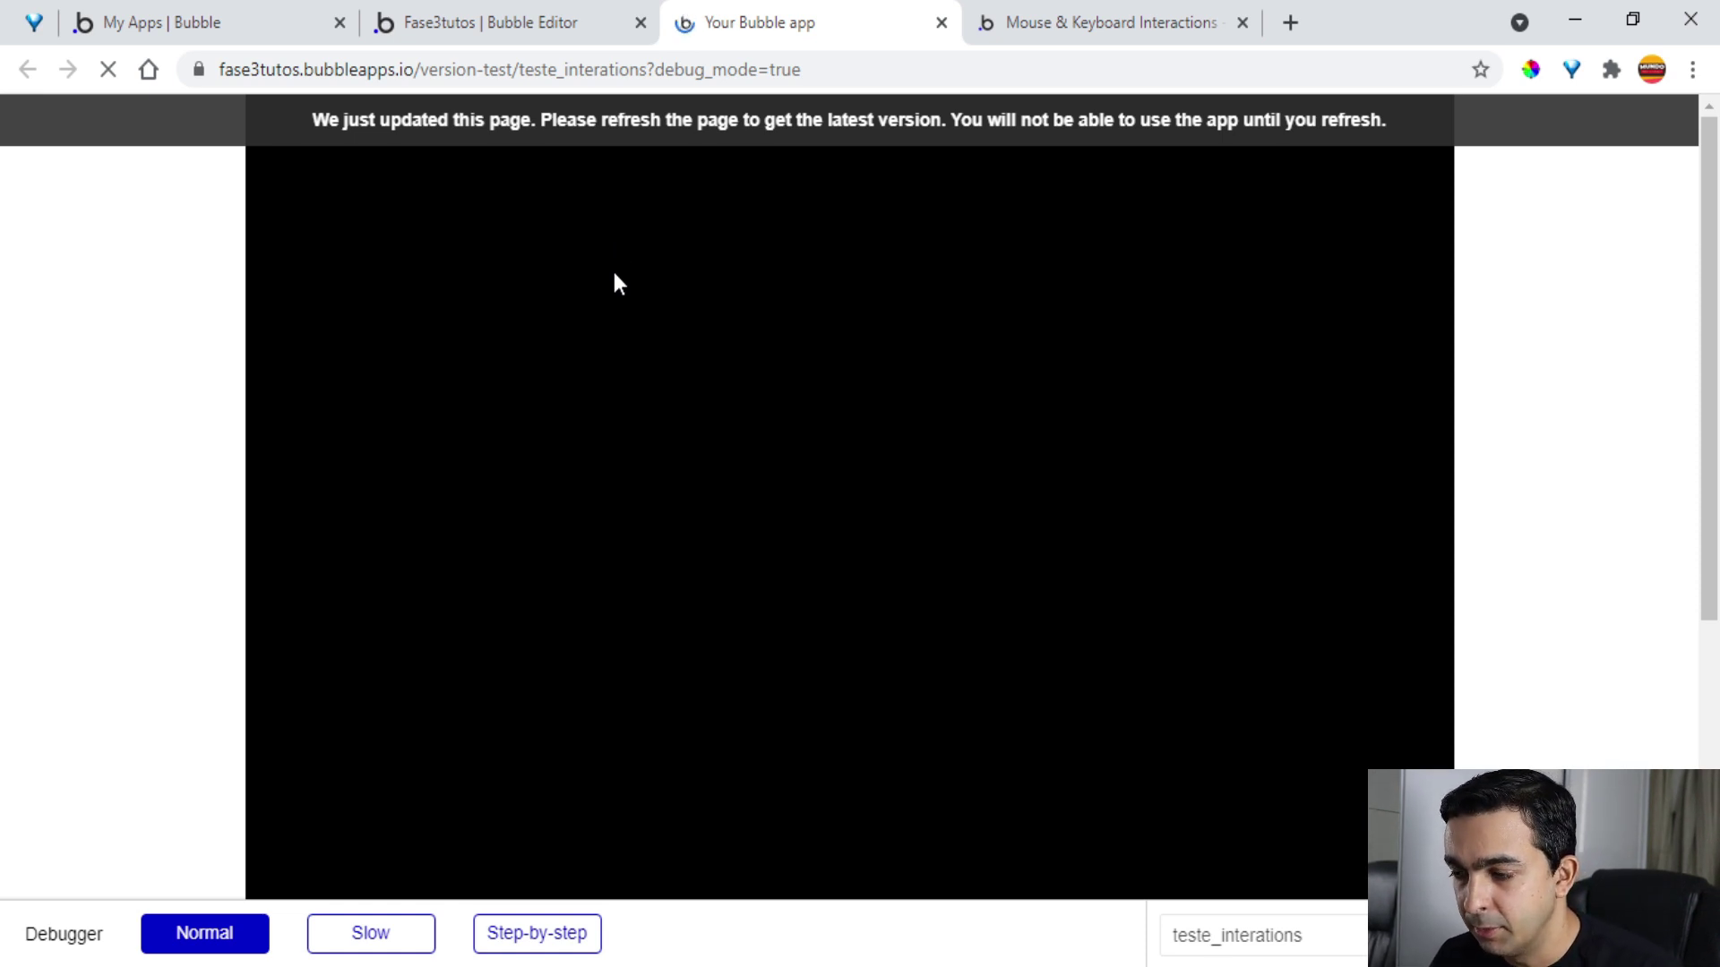
pyautogui.hotkey('ctrl', 'c')
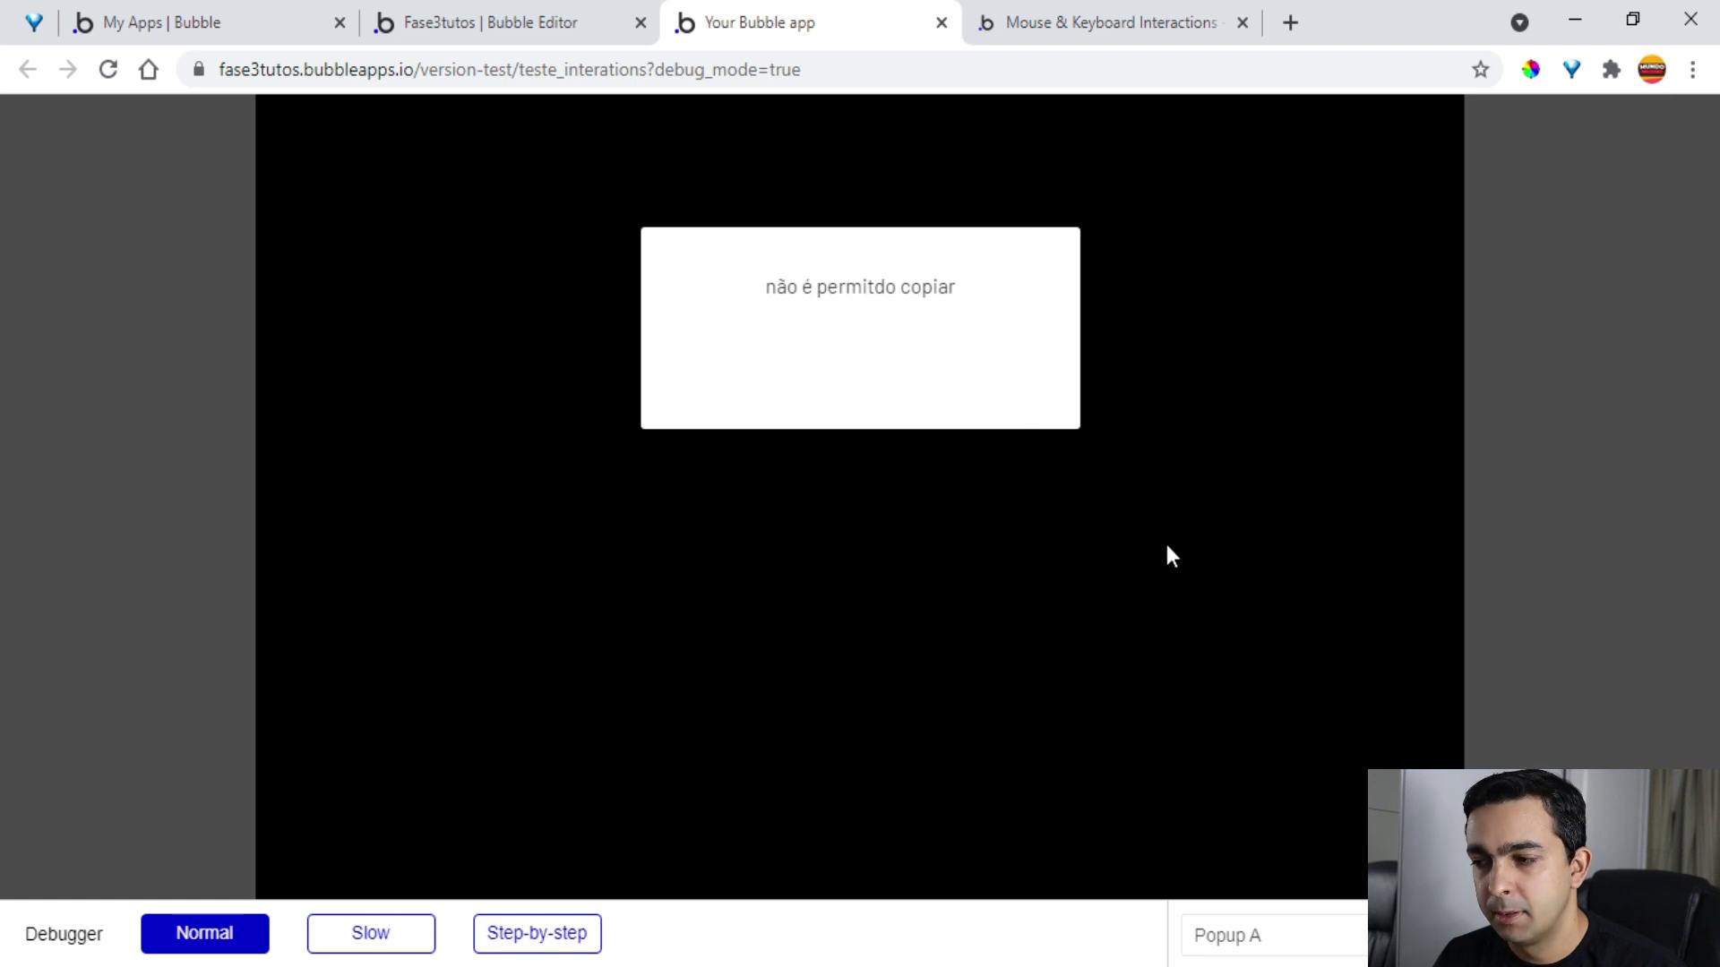
pyautogui.click(652, 484)
pyautogui.hotkey('ctrl', 'c')
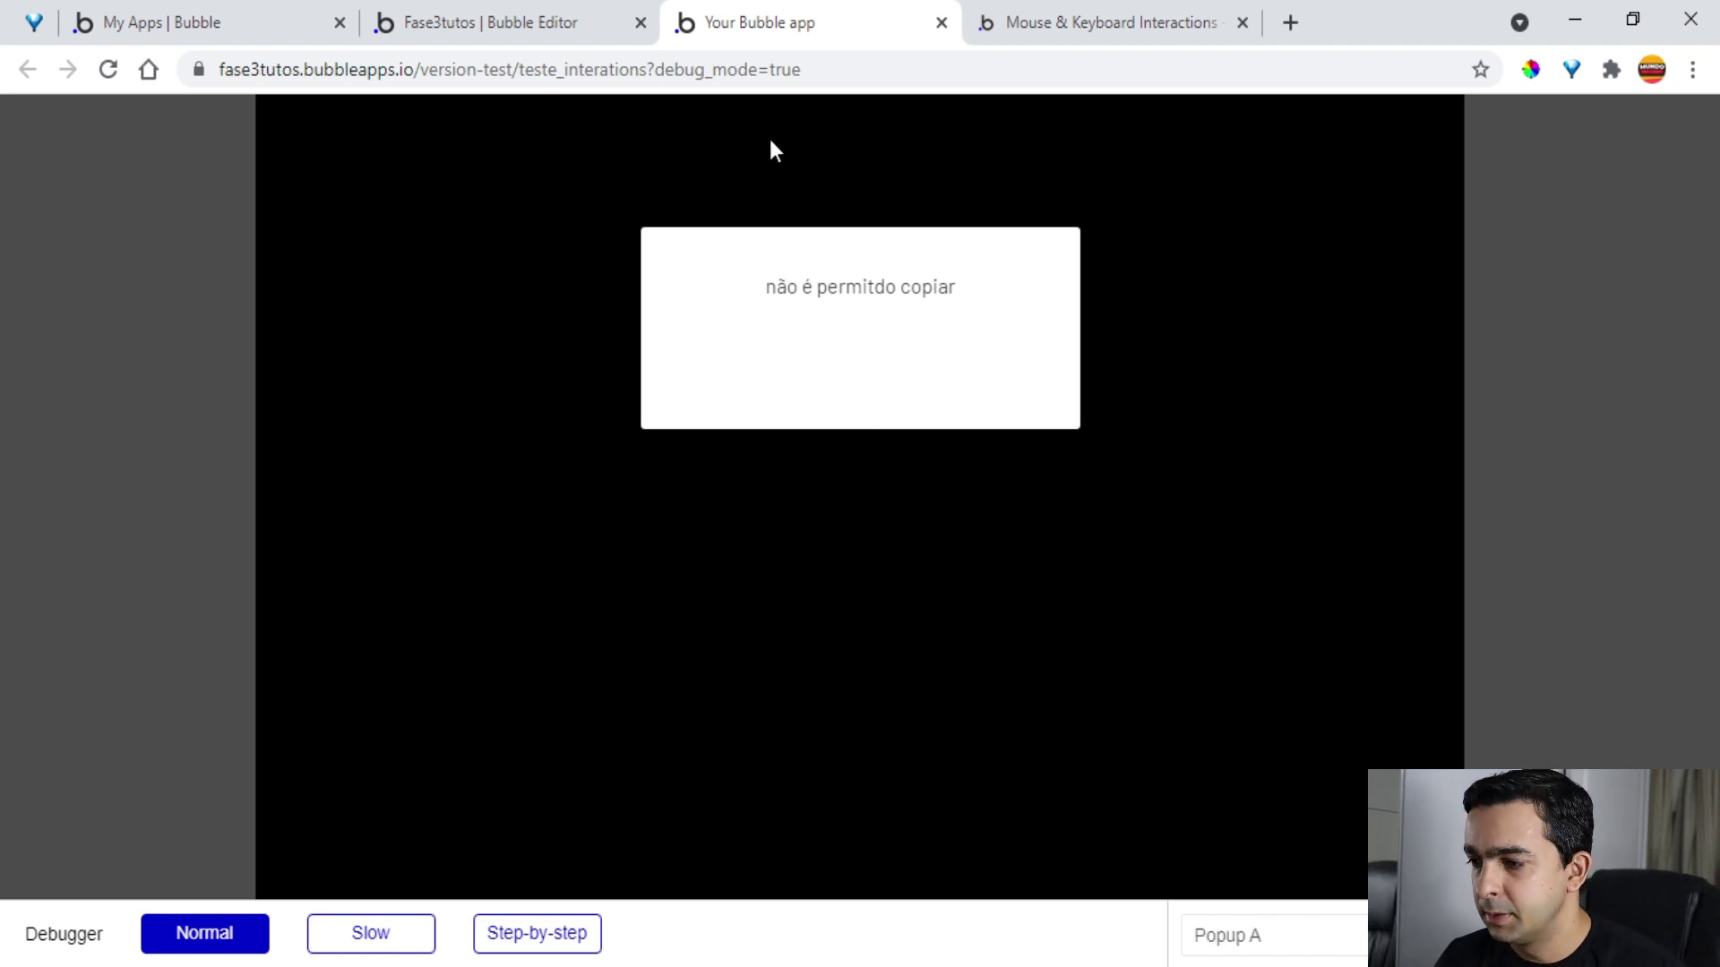
# Examine the event types offered for a new workflow event in the General, Elements and Interactions categories
pyautogui.click(525, 31)
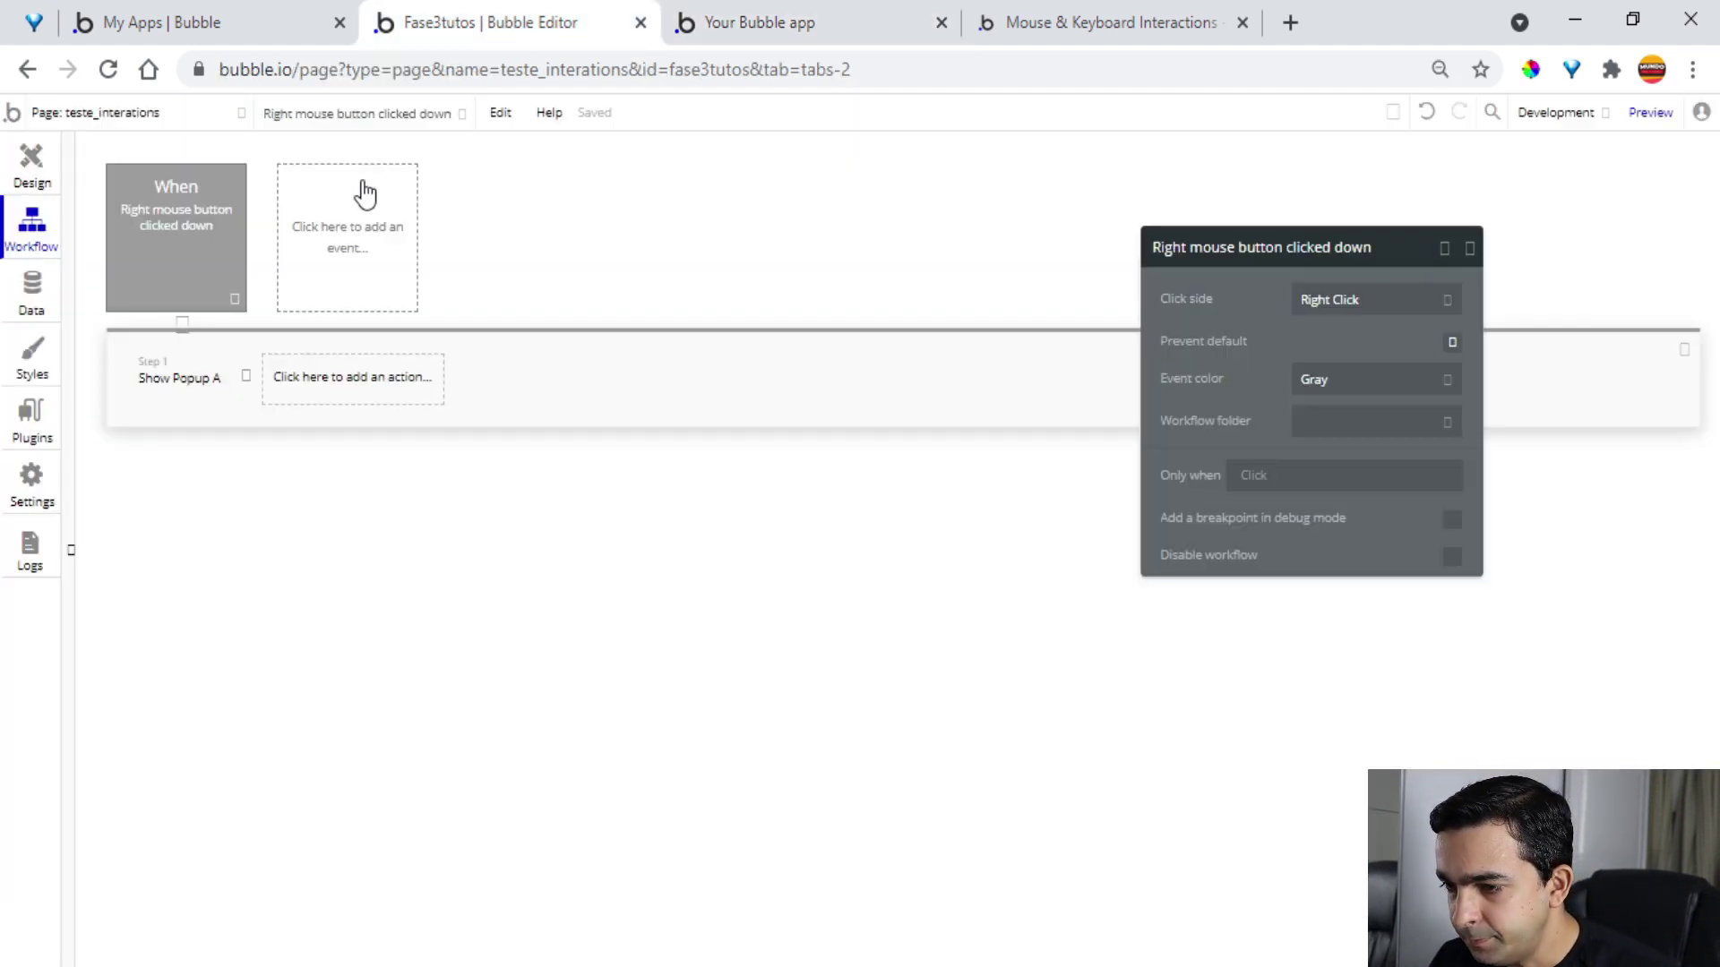
pyautogui.click(1109, 16)
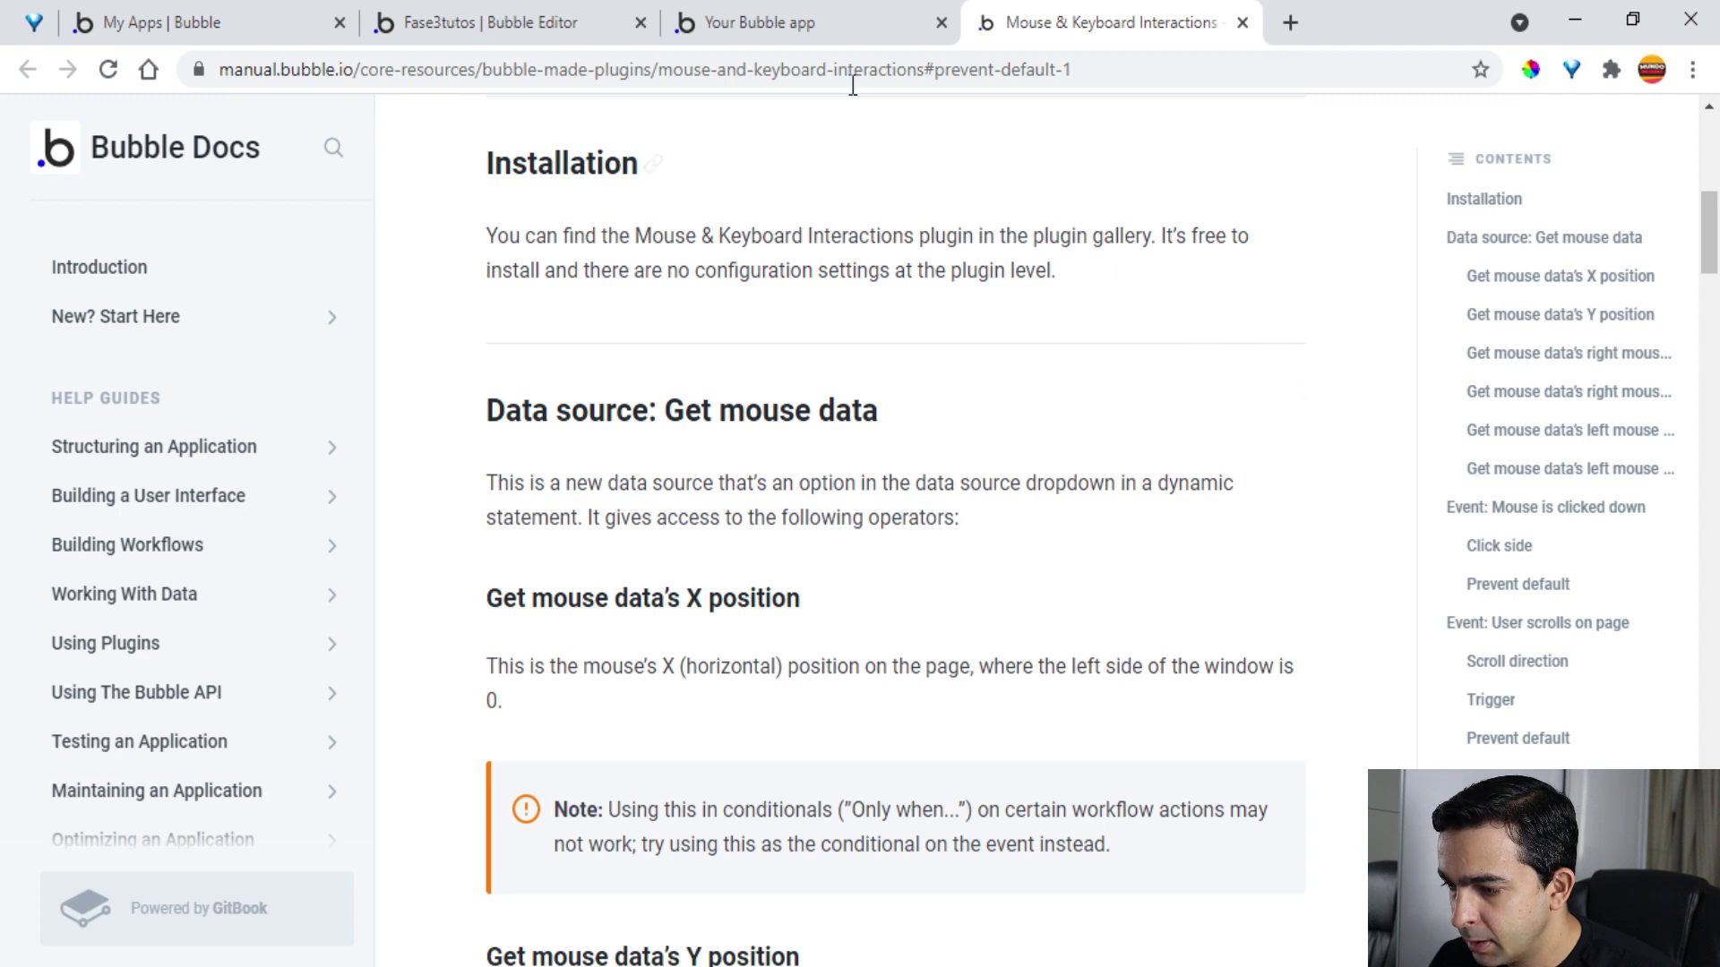
pyautogui.click(845, 33)
pyautogui.click(528, 23)
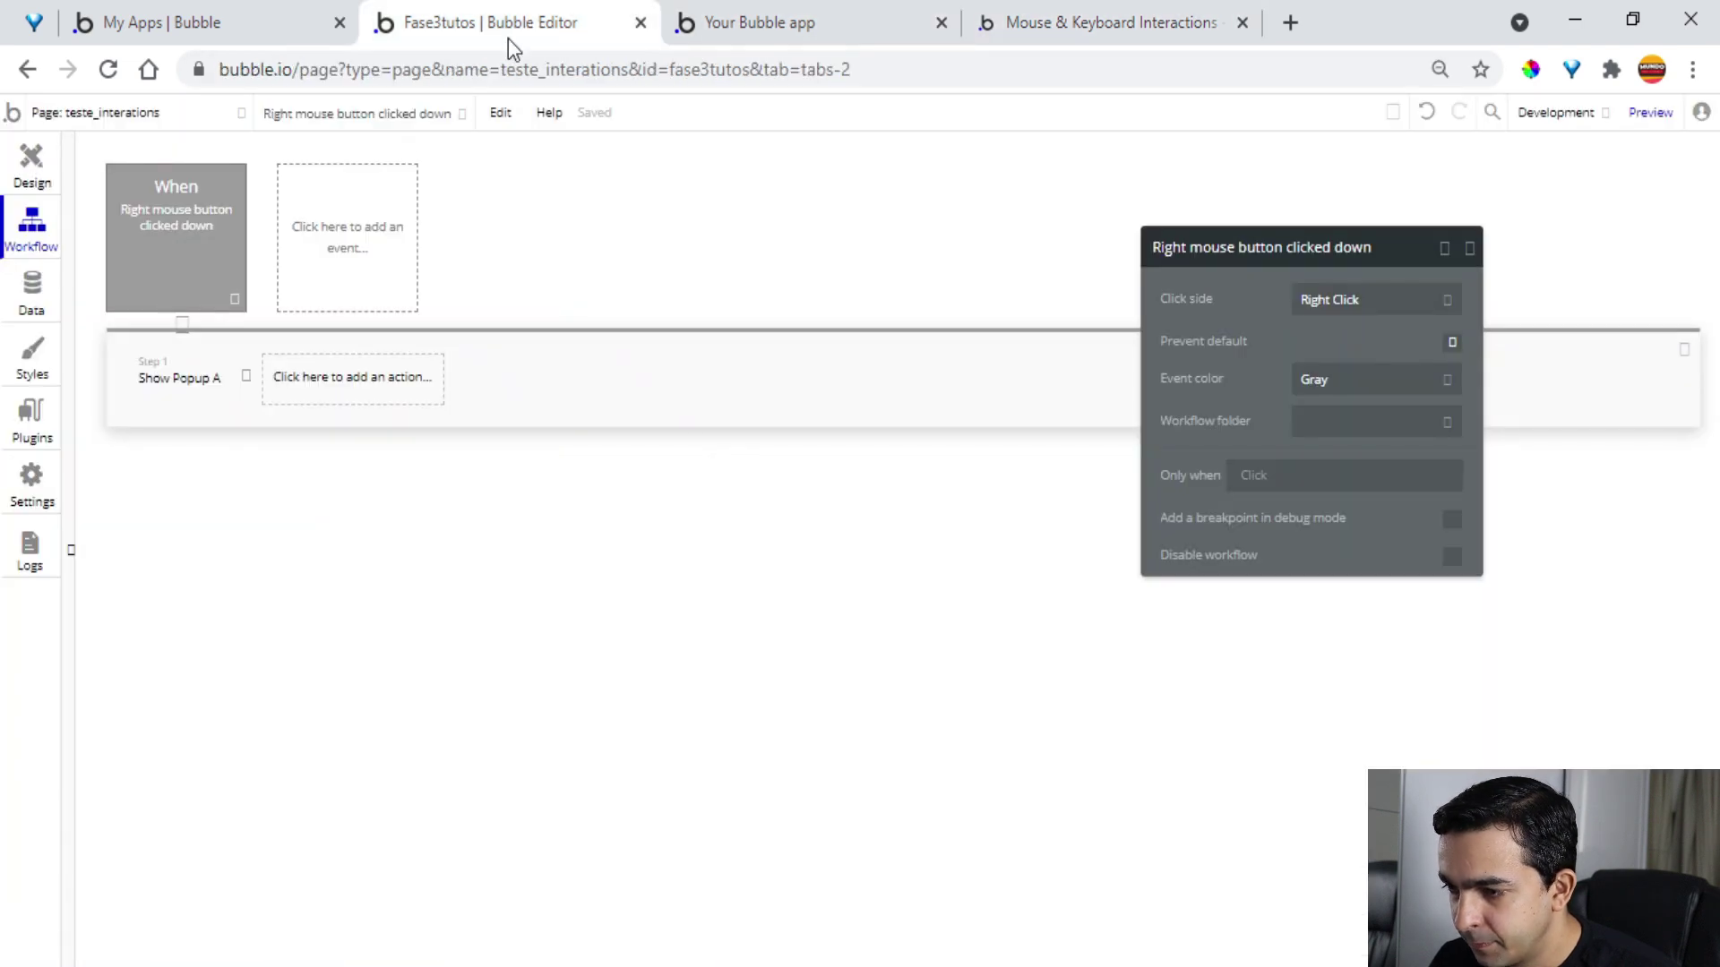
pyautogui.click(358, 228)
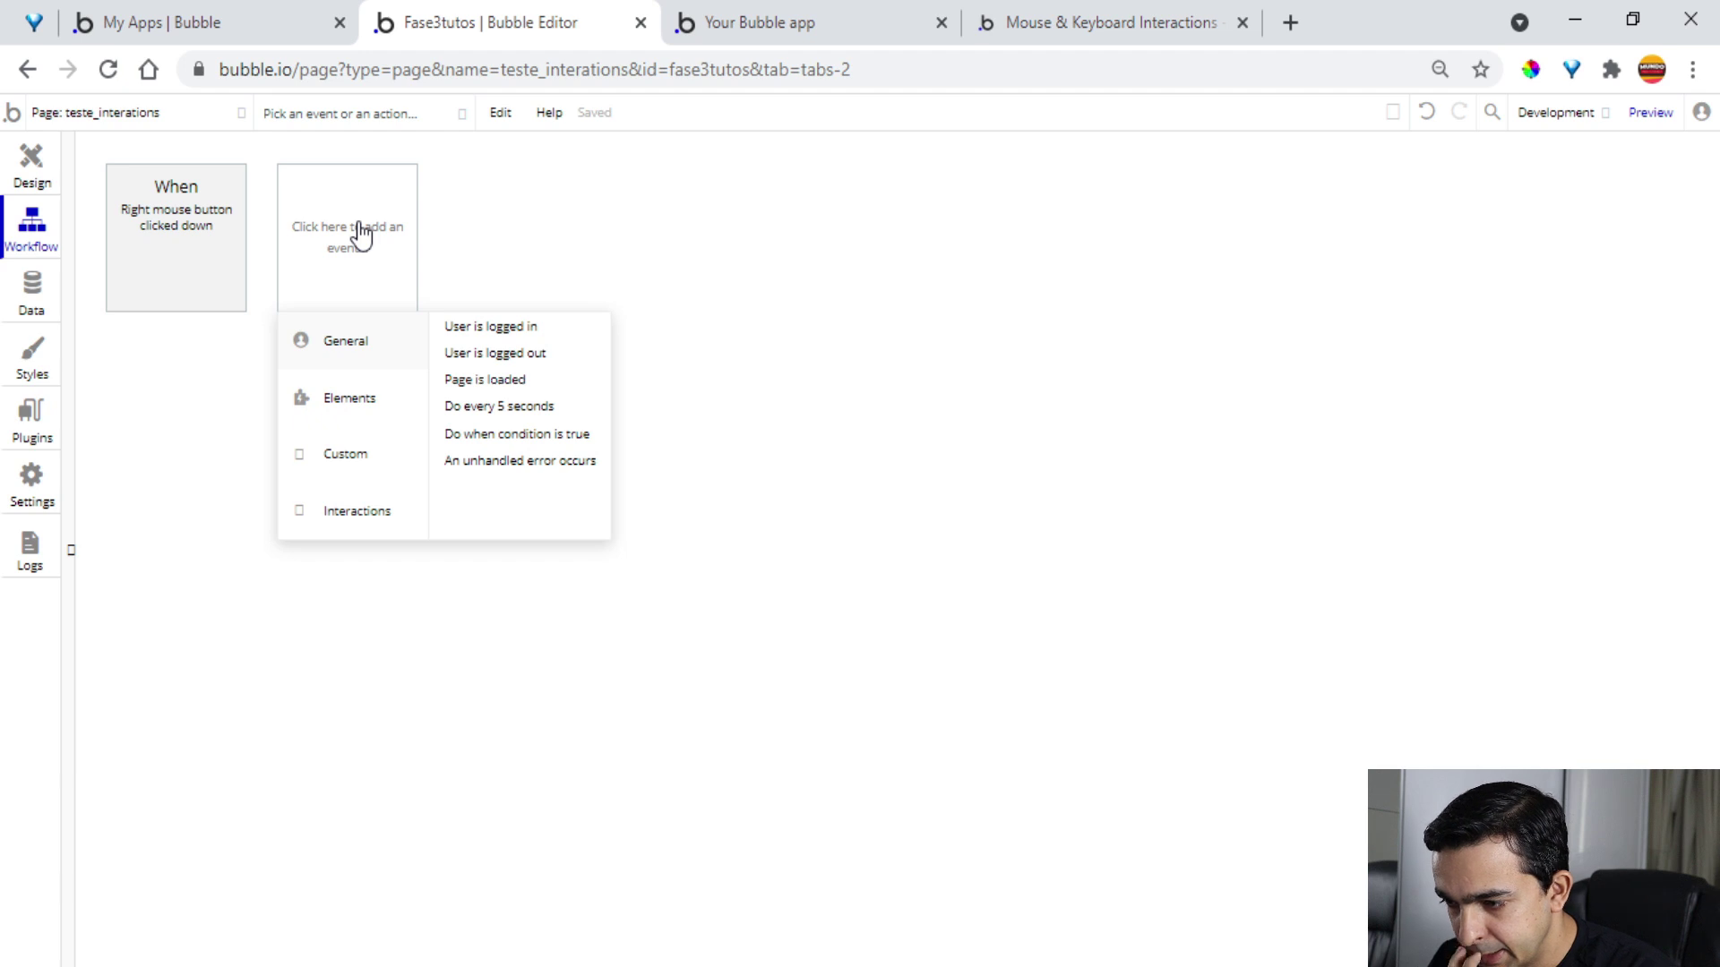
pyautogui.moveTo(373, 407)
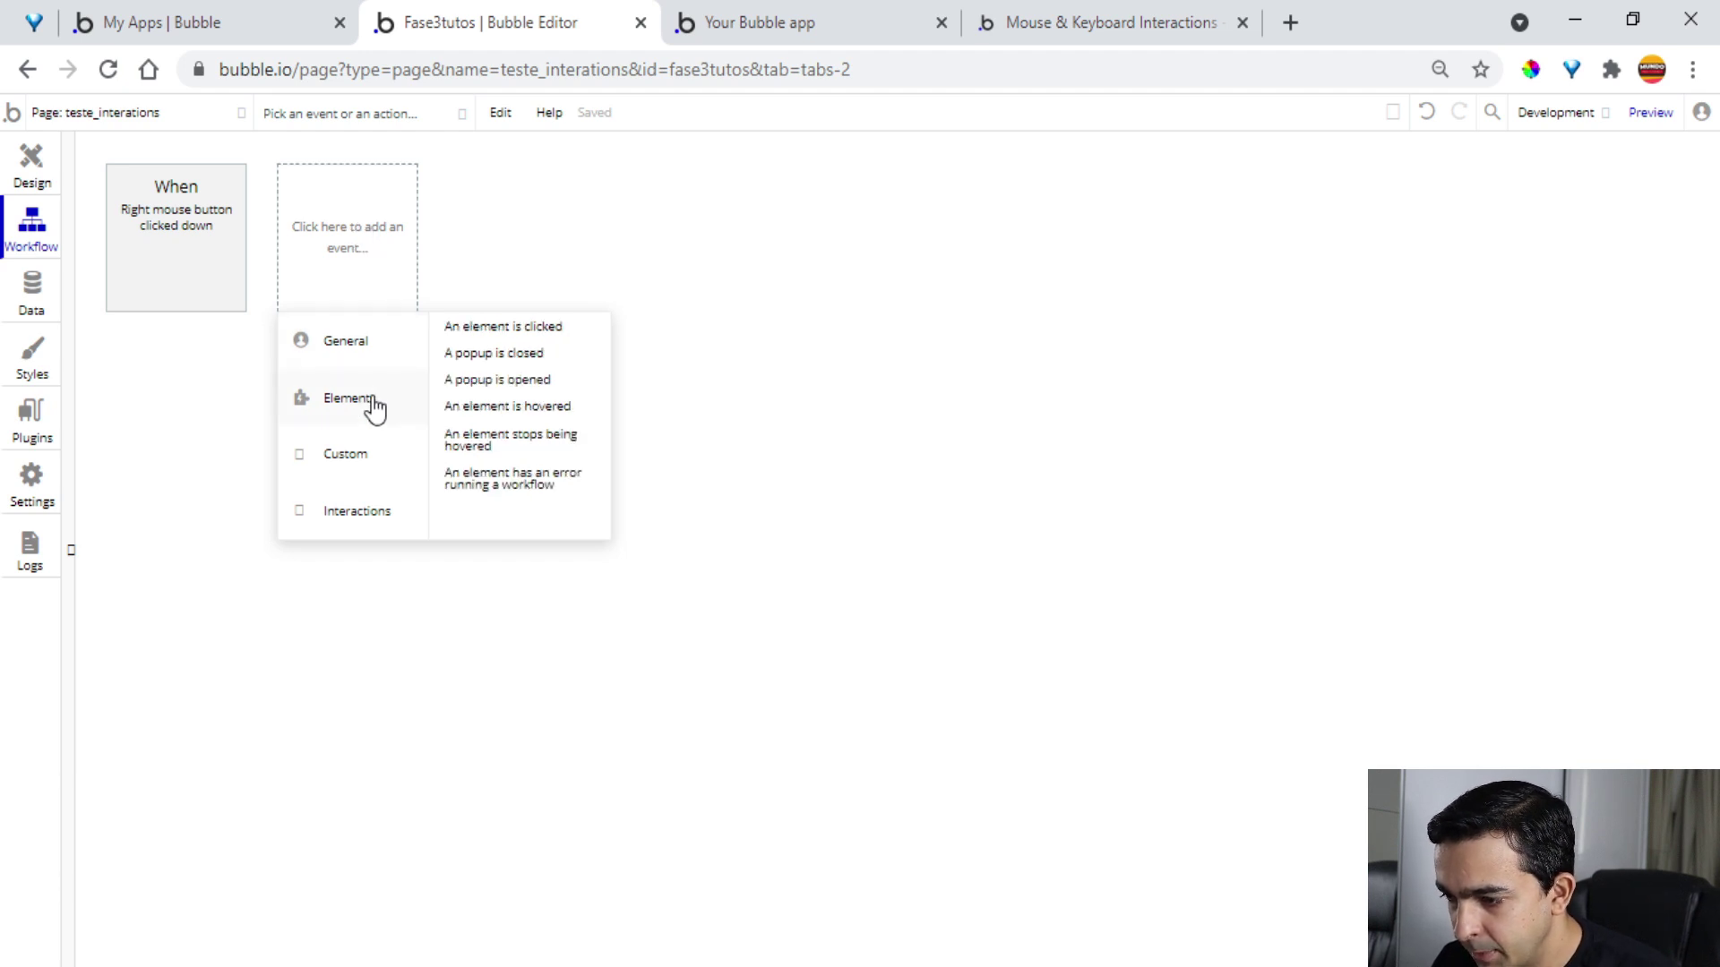
pyautogui.moveTo(378, 515)
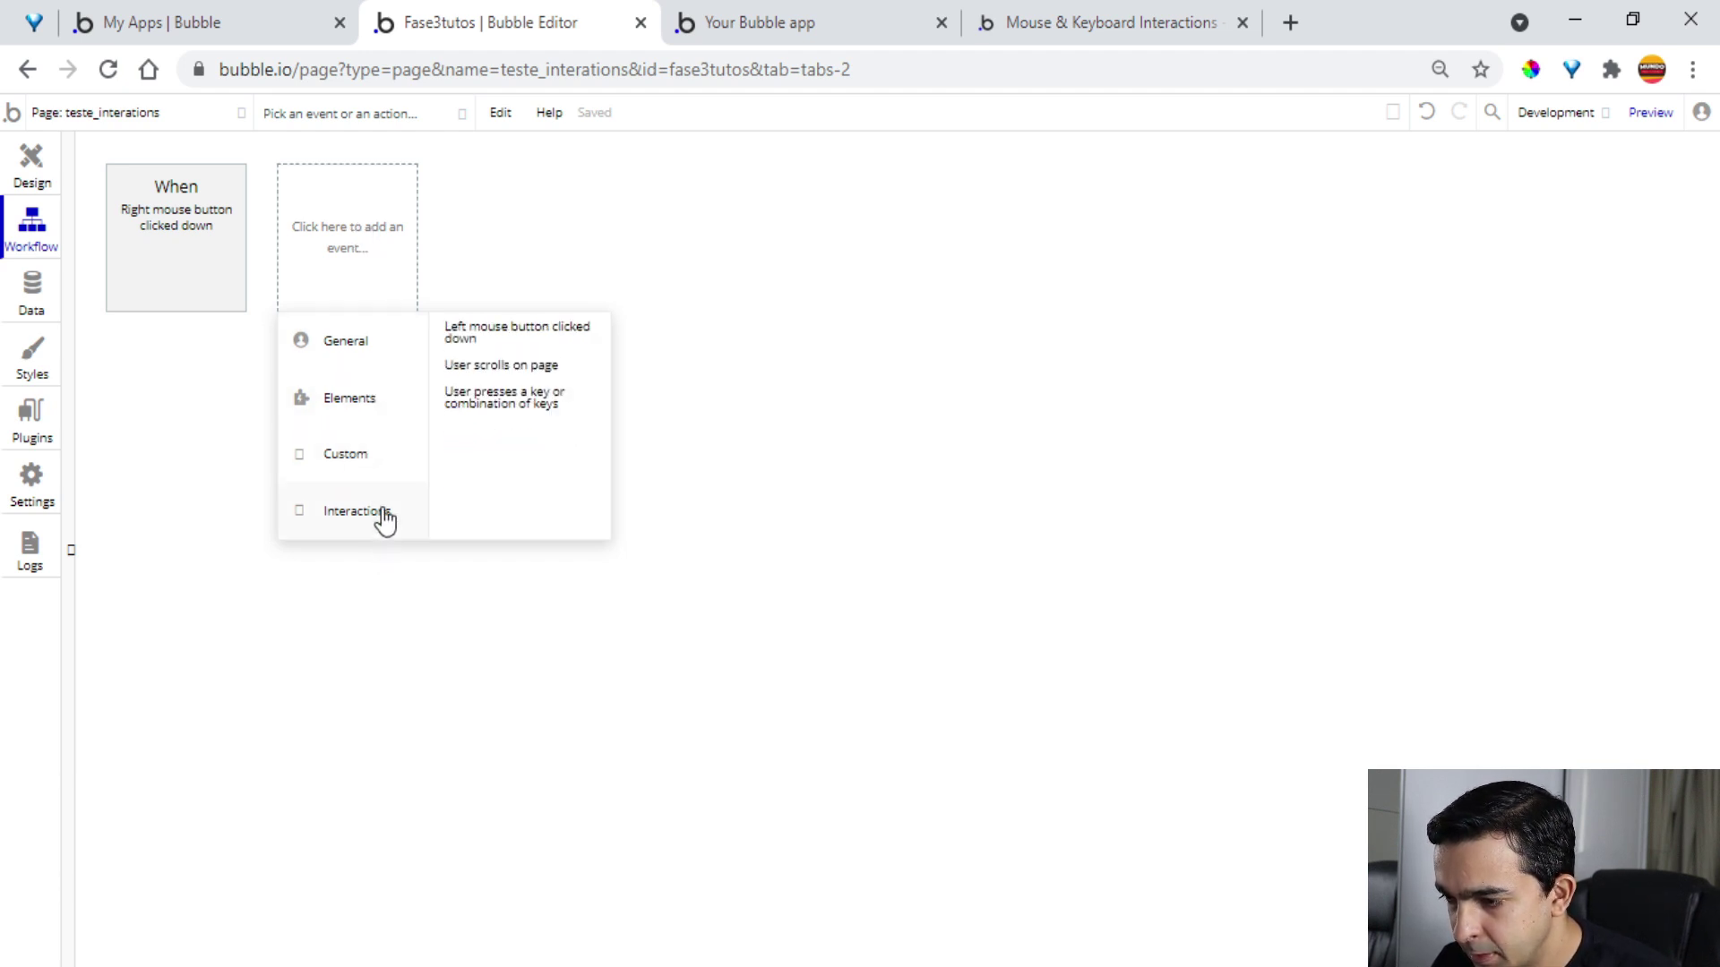
pyautogui.click(157, 356)
# Replace the popup's text with the dynamic data source Get mouse data, without choosing an operator, and close its properties
pyautogui.click(20, 156)
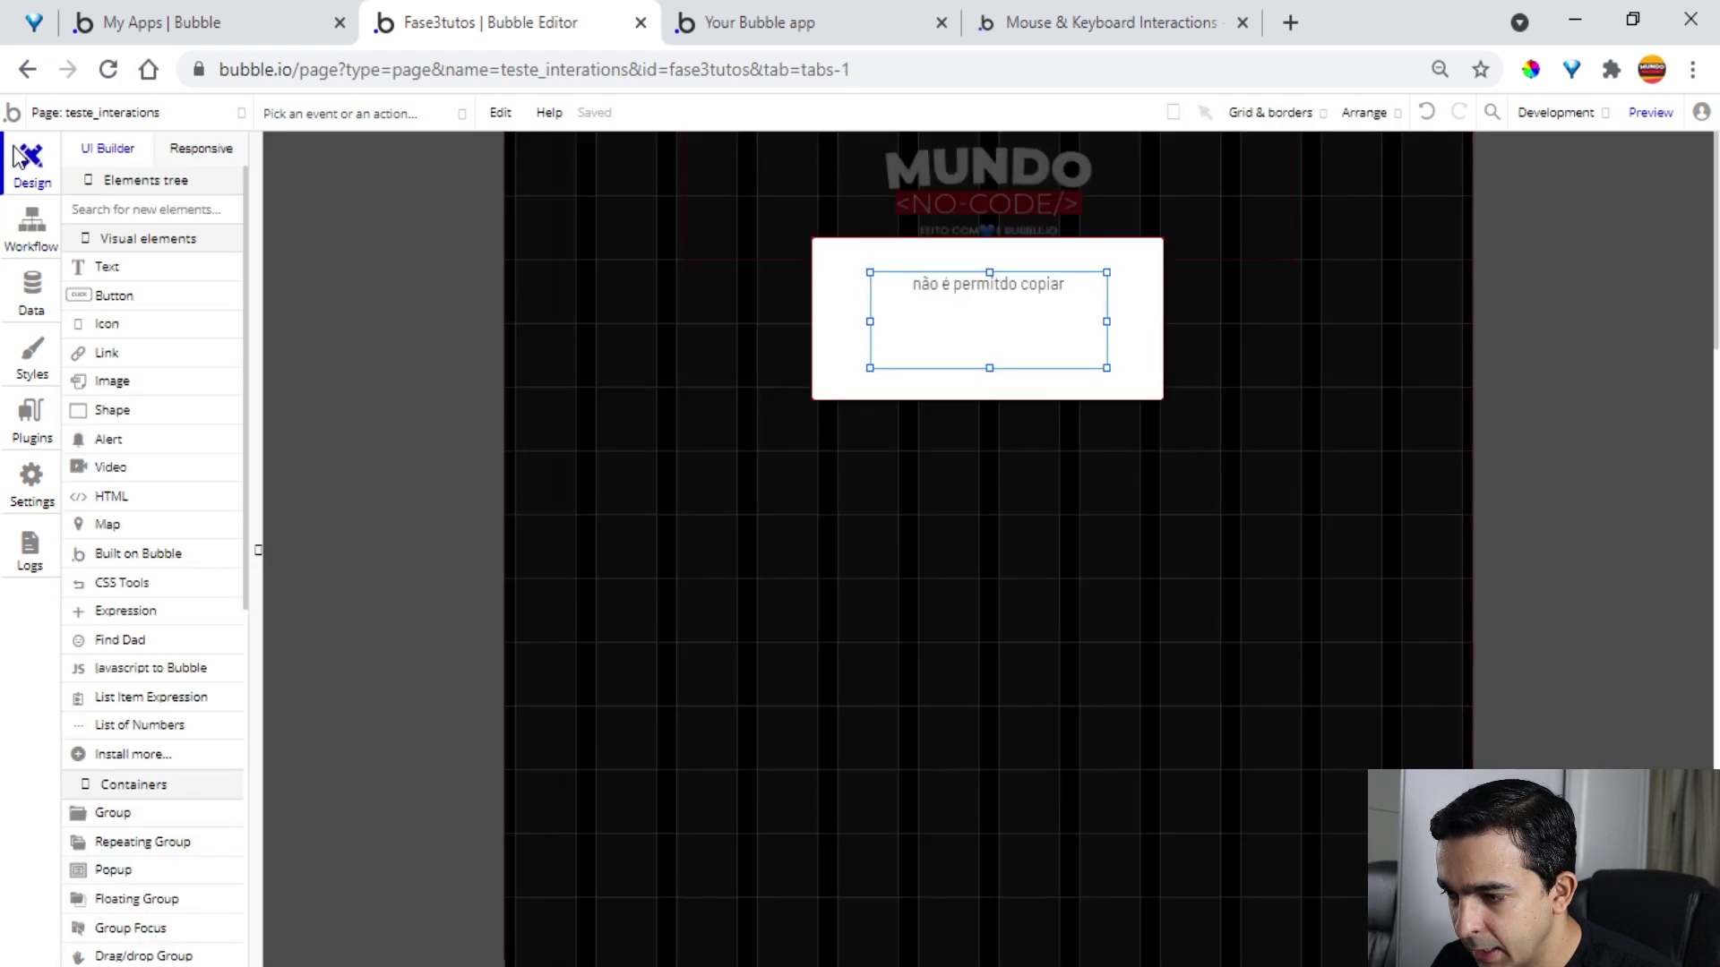
pyautogui.tripleClick(1251, 351)
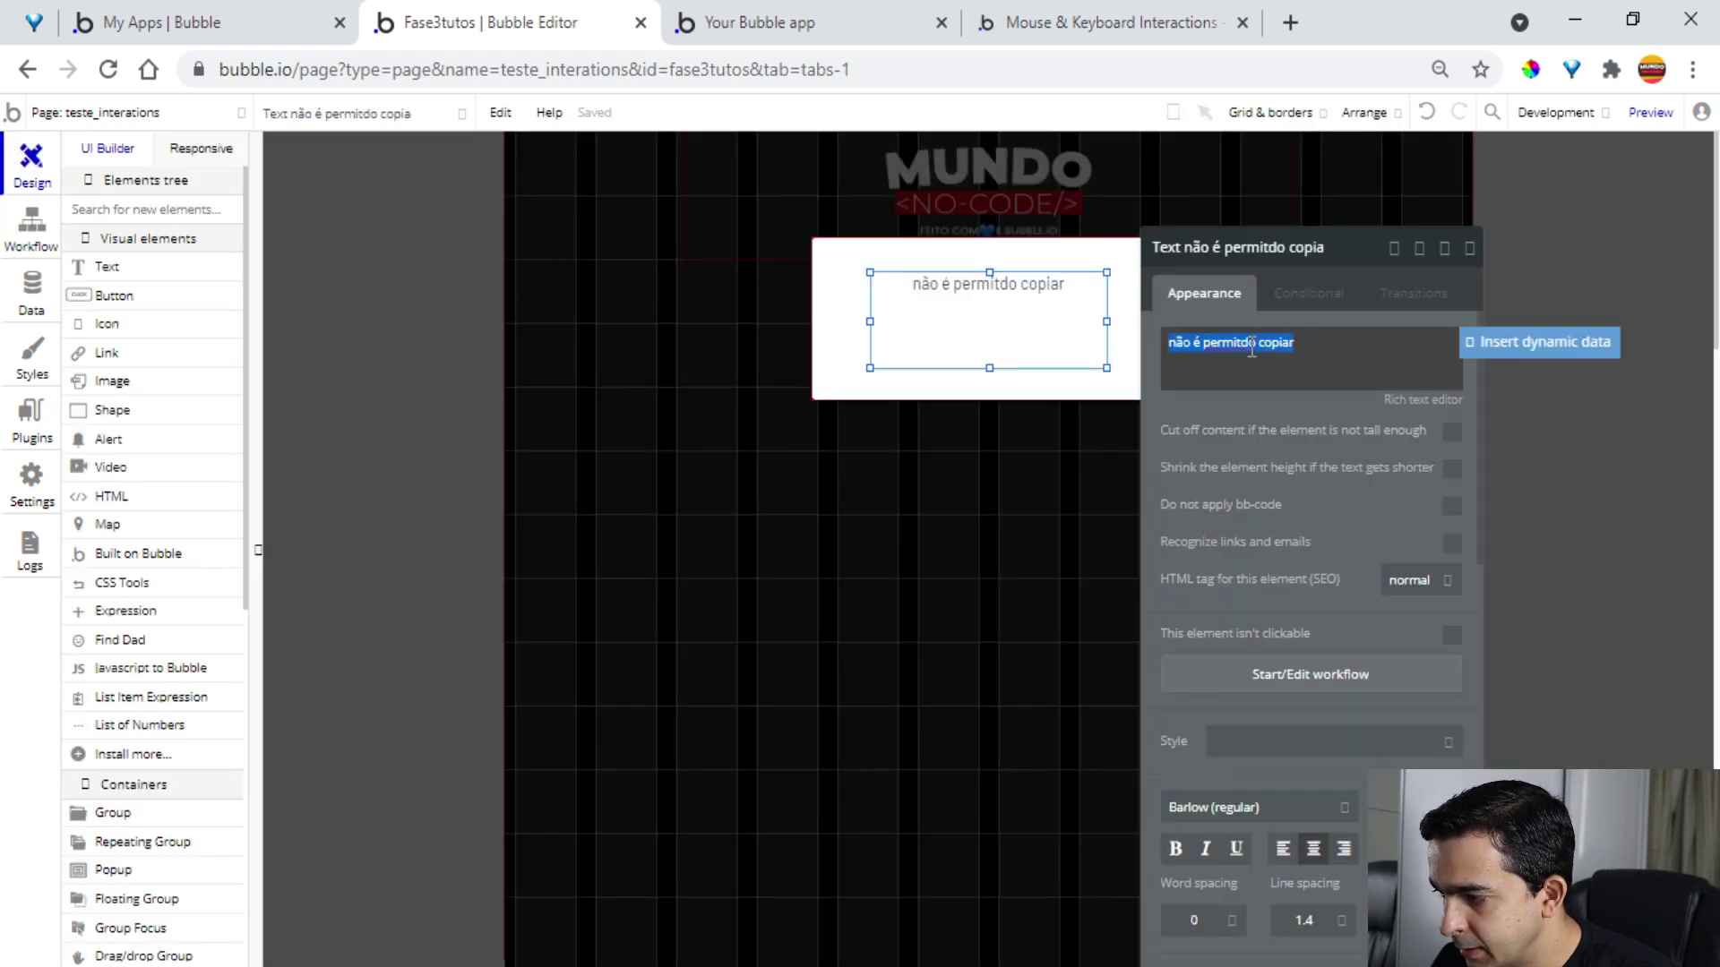
pyautogui.click(1514, 341)
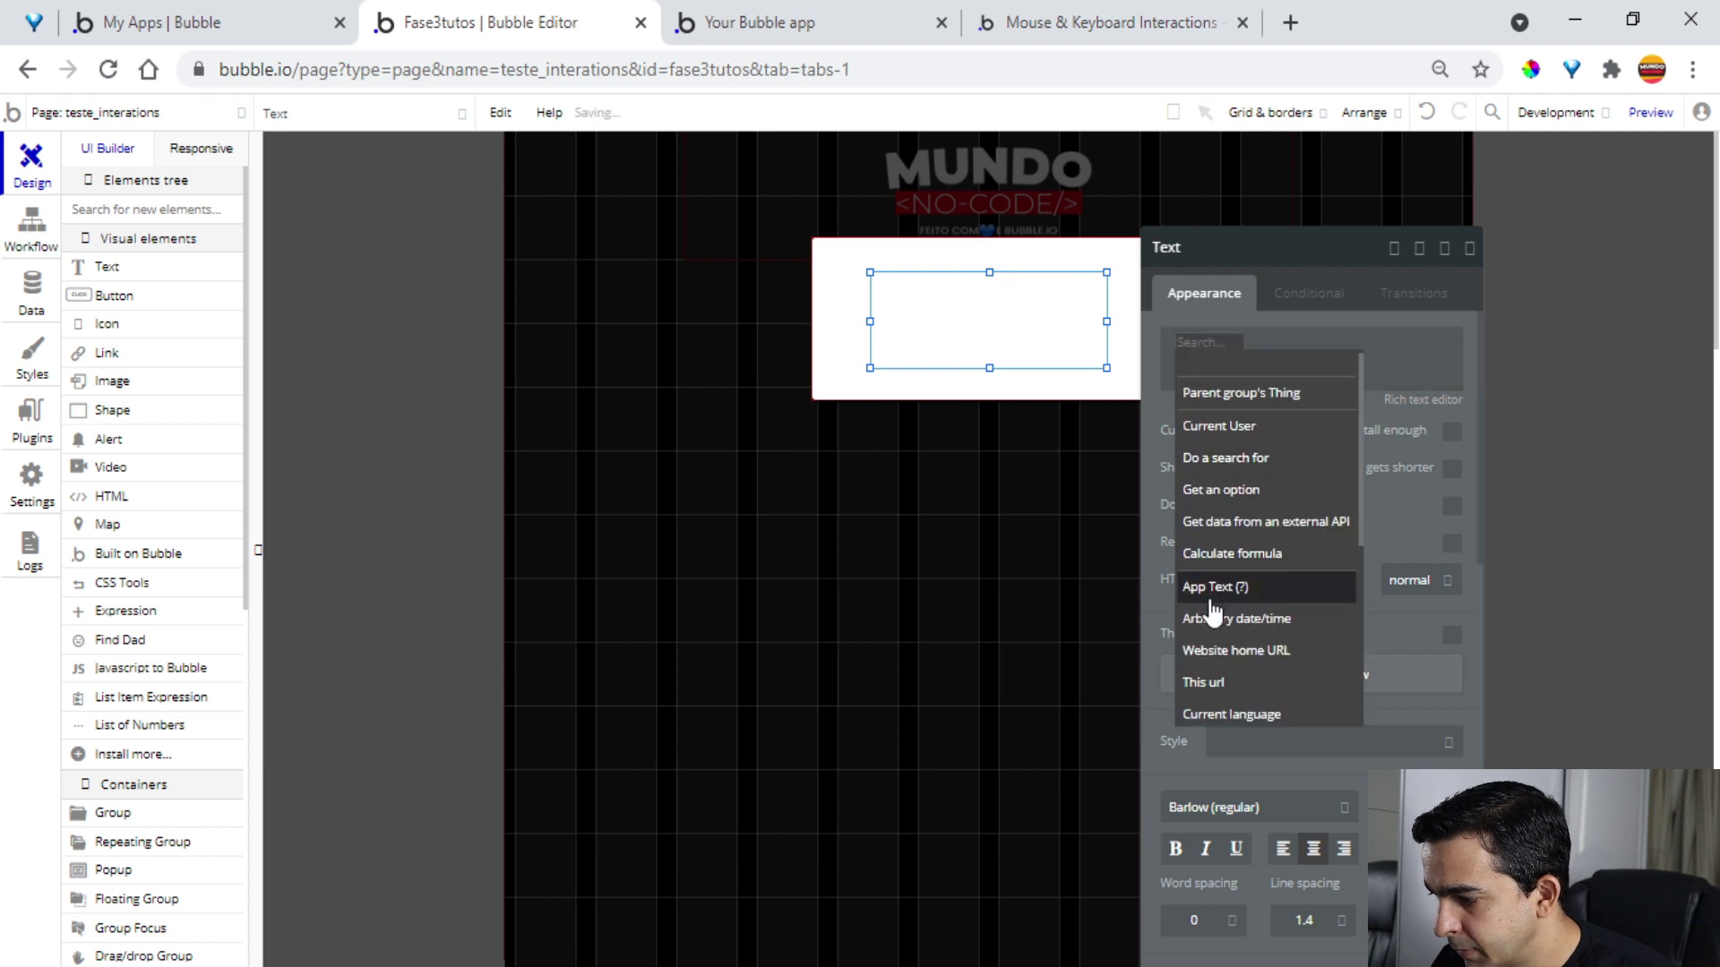
pyautogui.scroll(-4, 1211, 612)
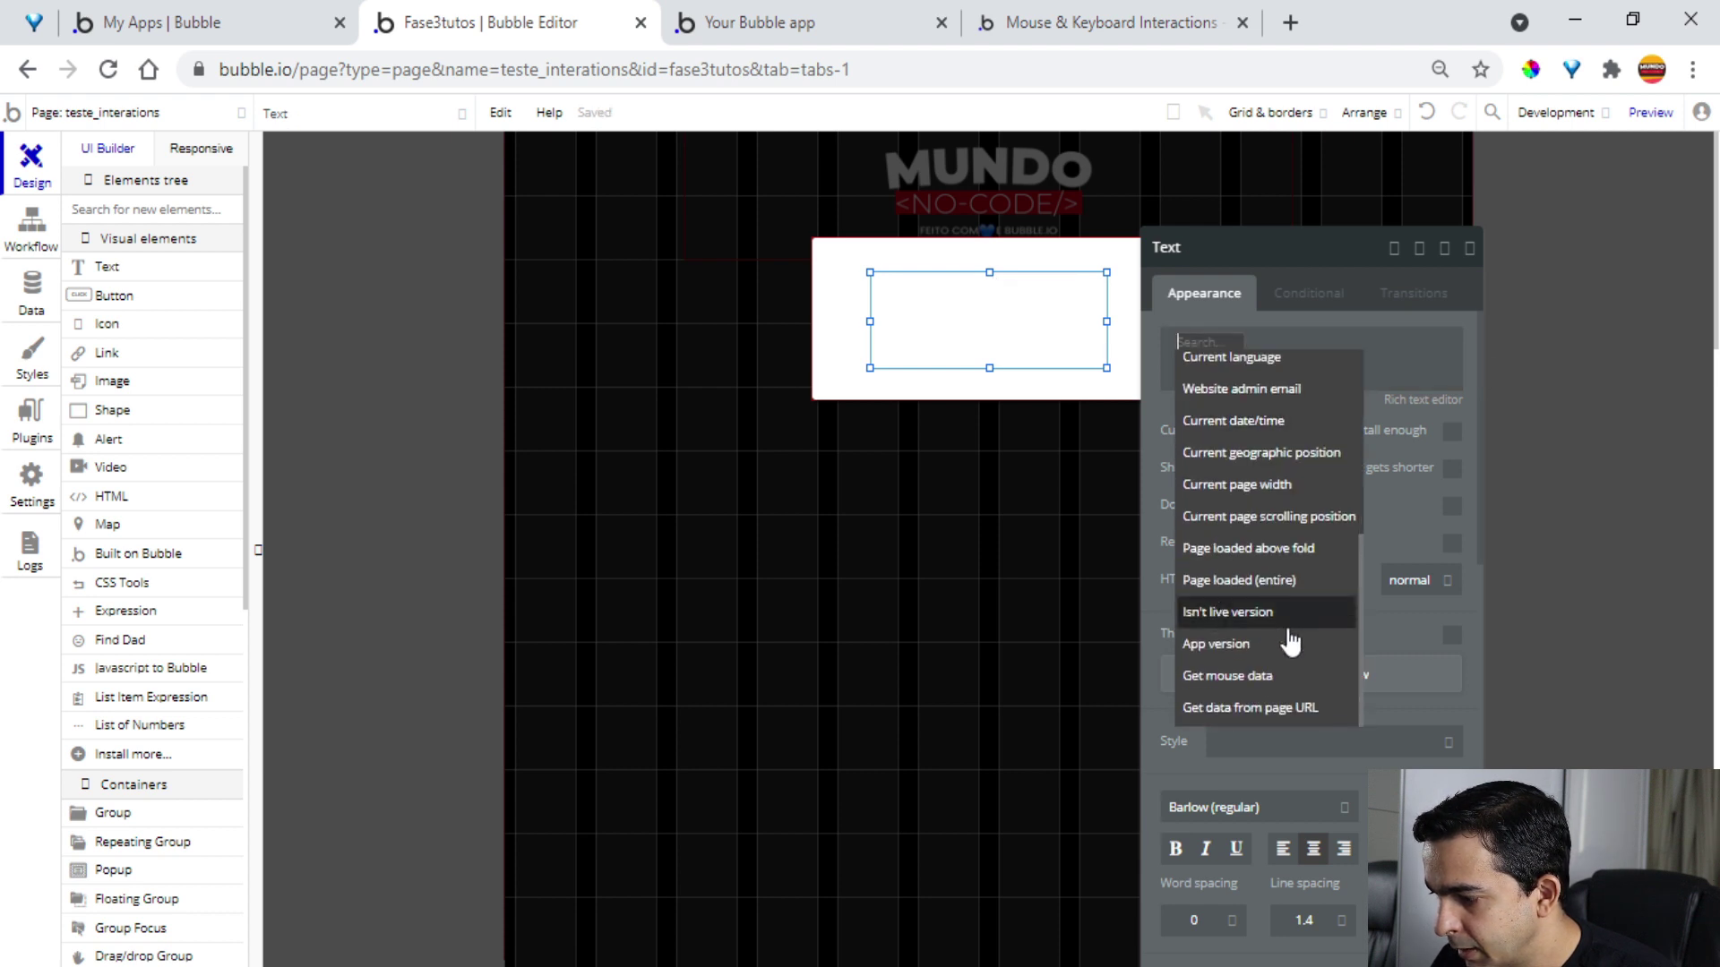
pyautogui.moveTo(1304, 685)
pyautogui.click(1305, 680)
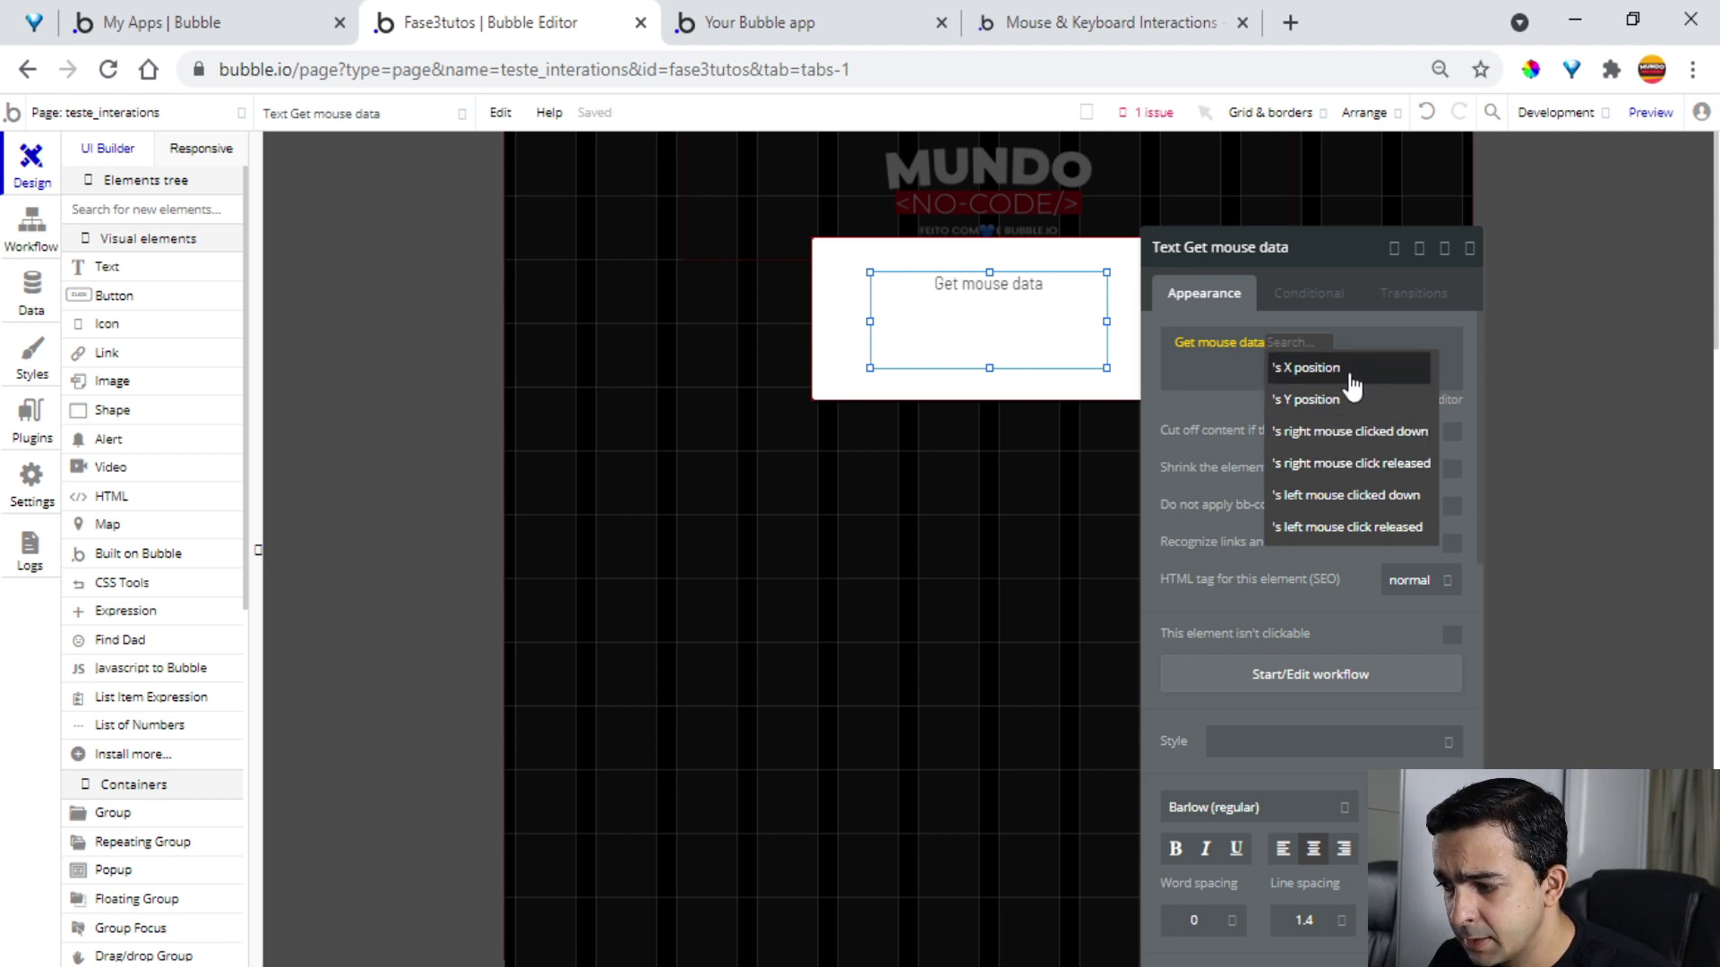
pyautogui.click(1204, 434)
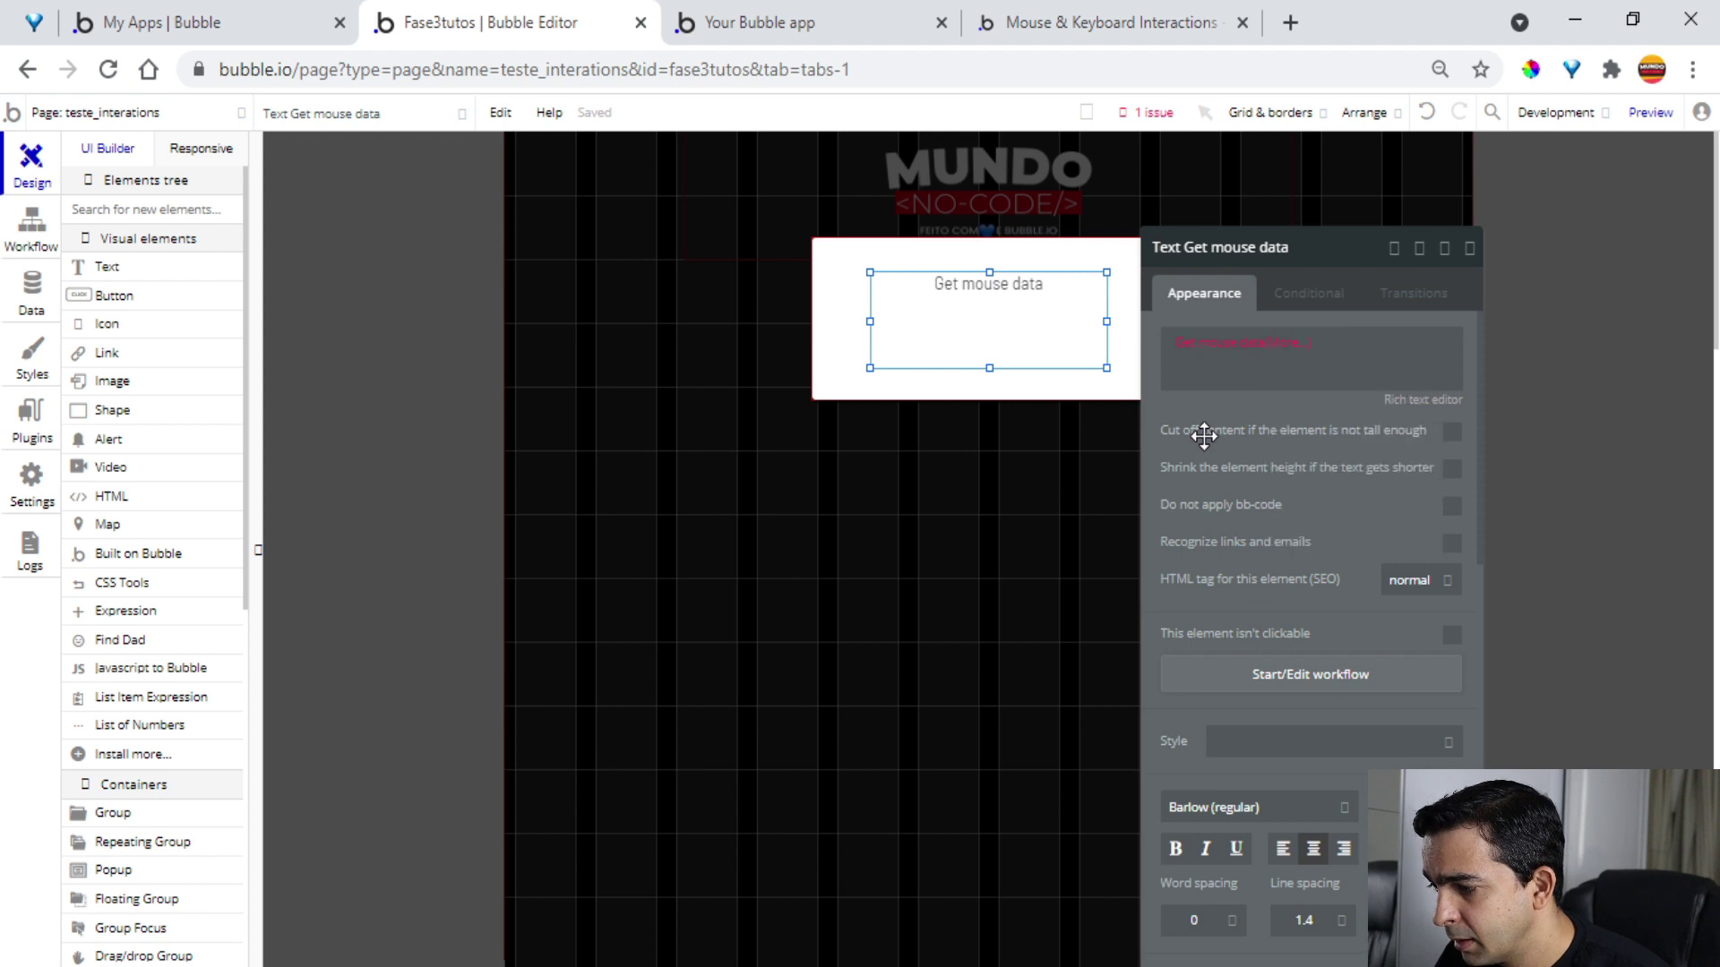
pyautogui.click(1469, 250)
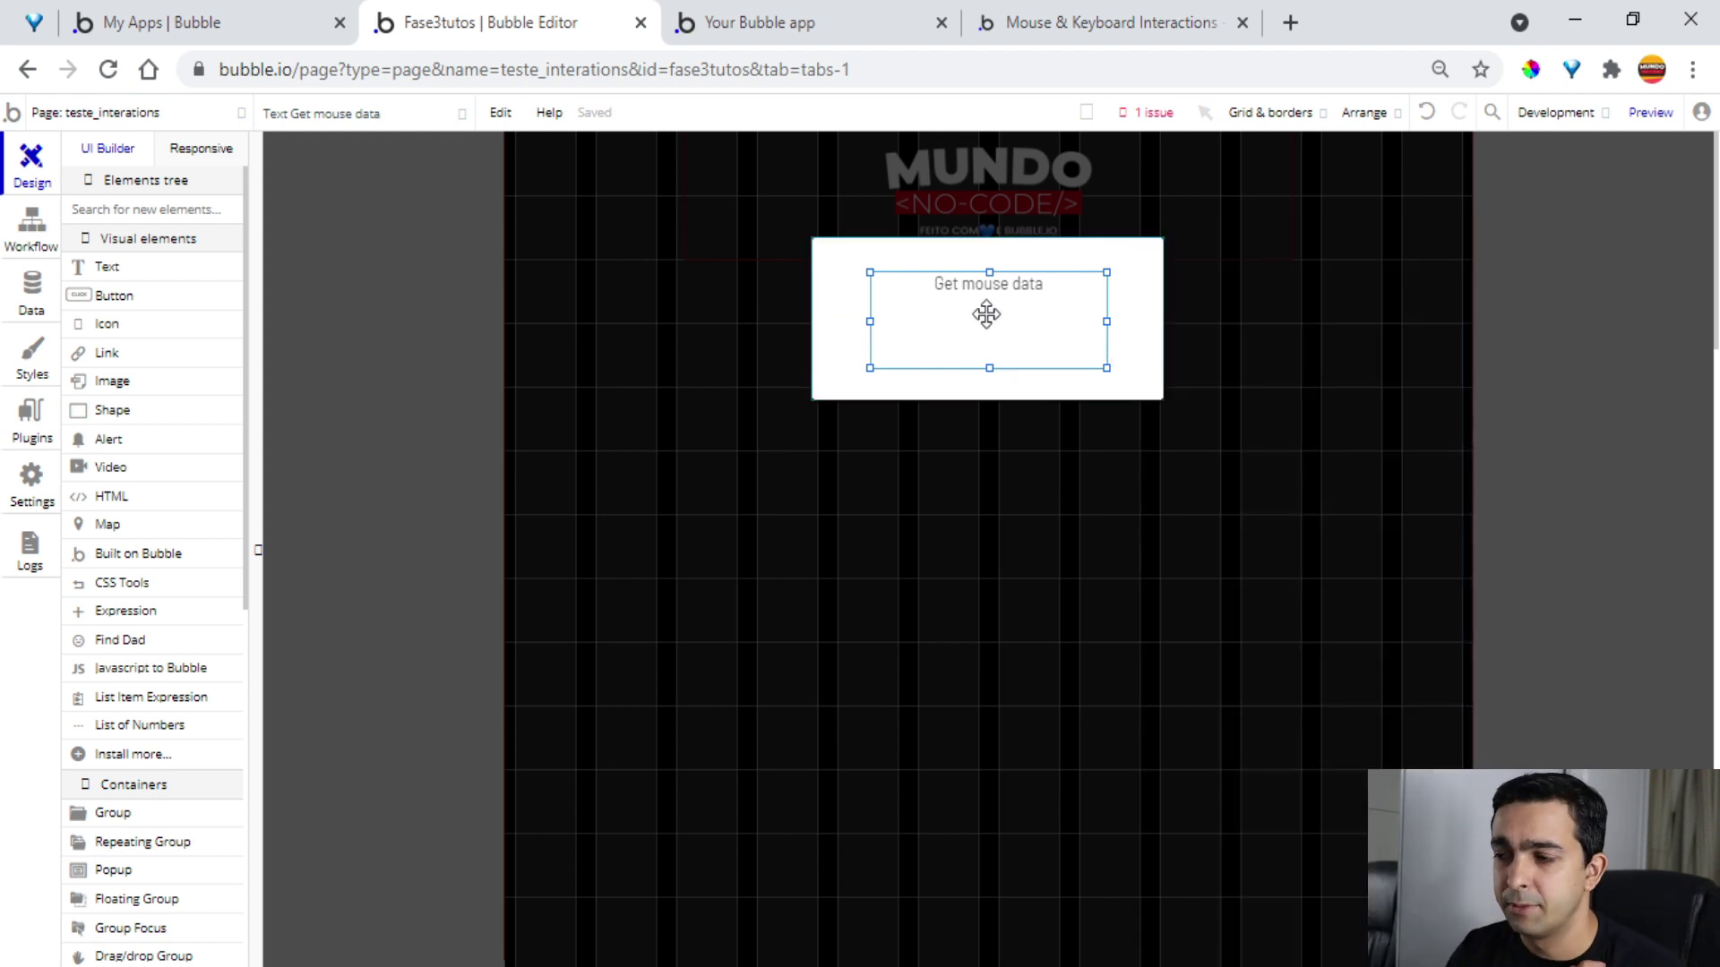
# Review the plugin documentation on the Get mouse data values and the Mouse is clicked down event
pyautogui.click(1075, 22)
pyautogui.scroll(-7, 886, 620)
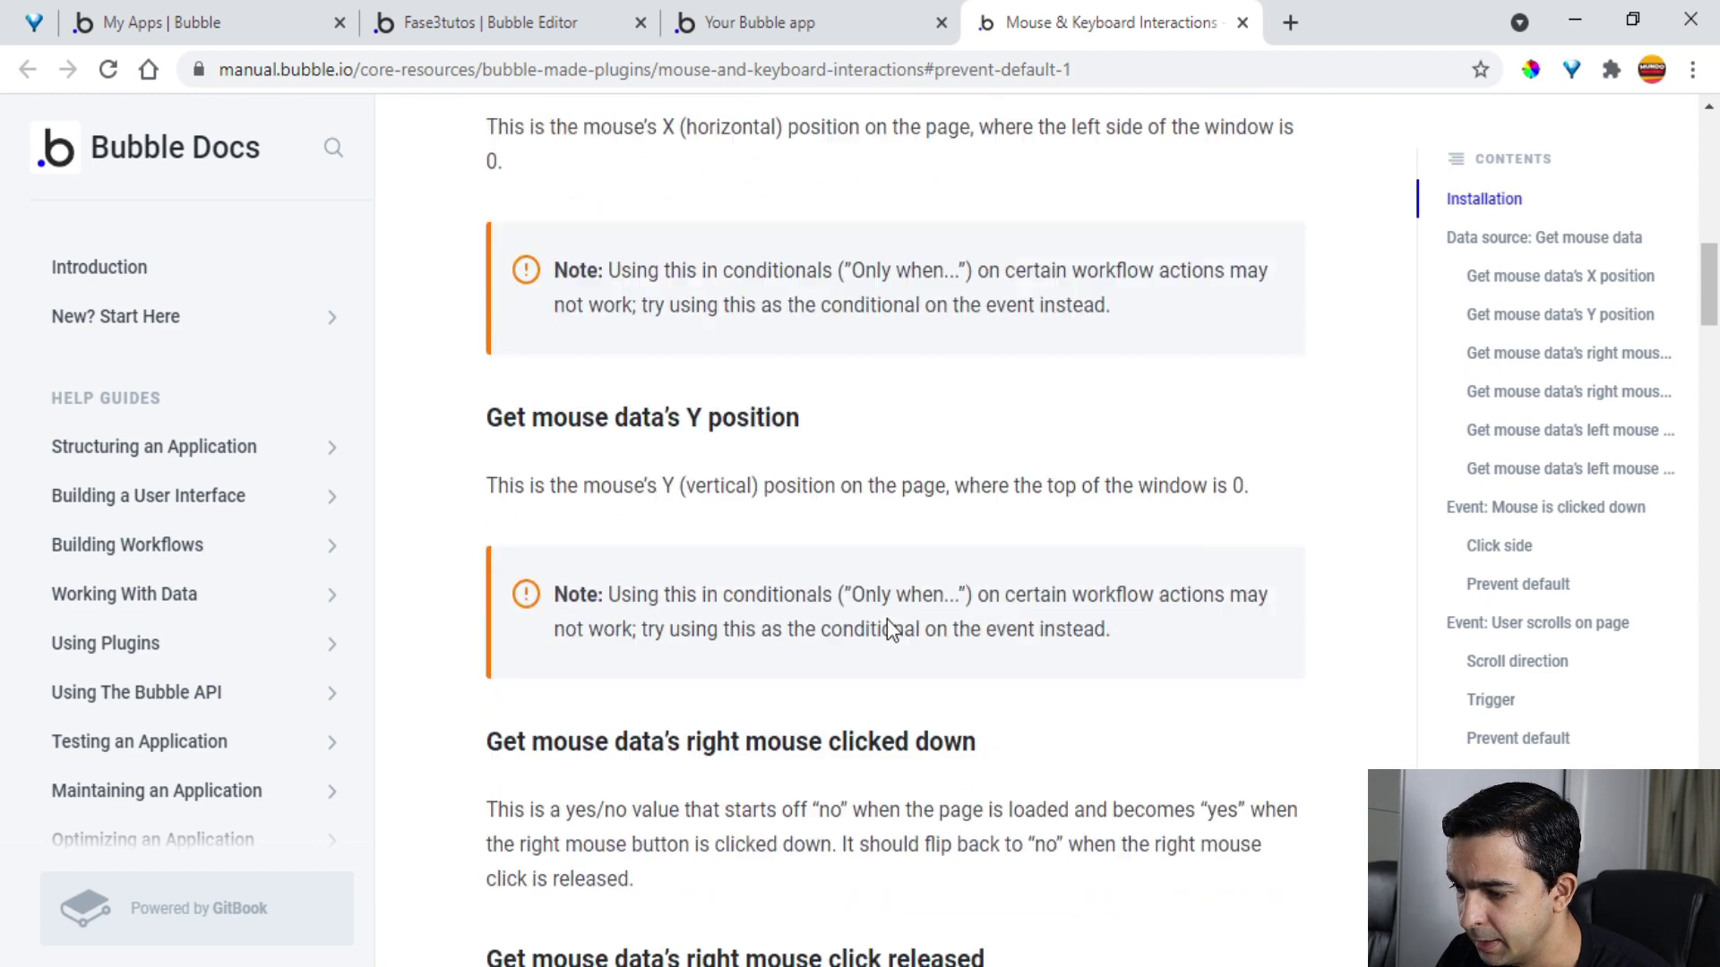
pyautogui.scroll(-1, 983, 331)
pyautogui.scroll(-6, 983, 338)
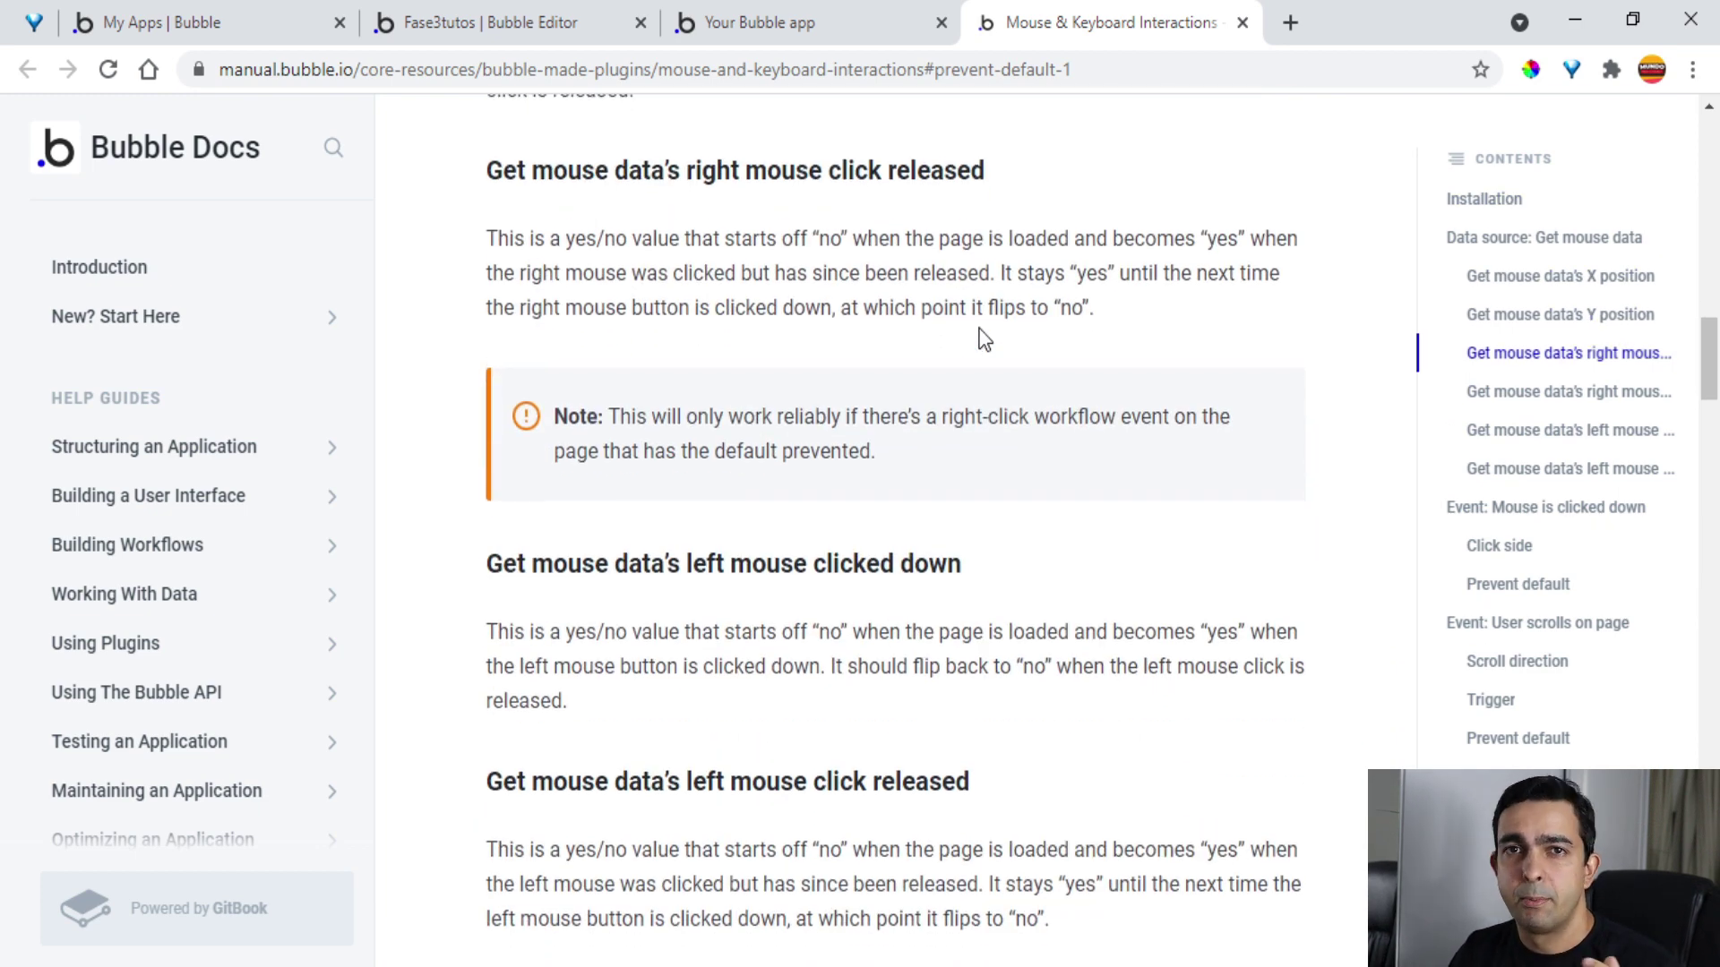
pyautogui.scroll(-6, 985, 340)
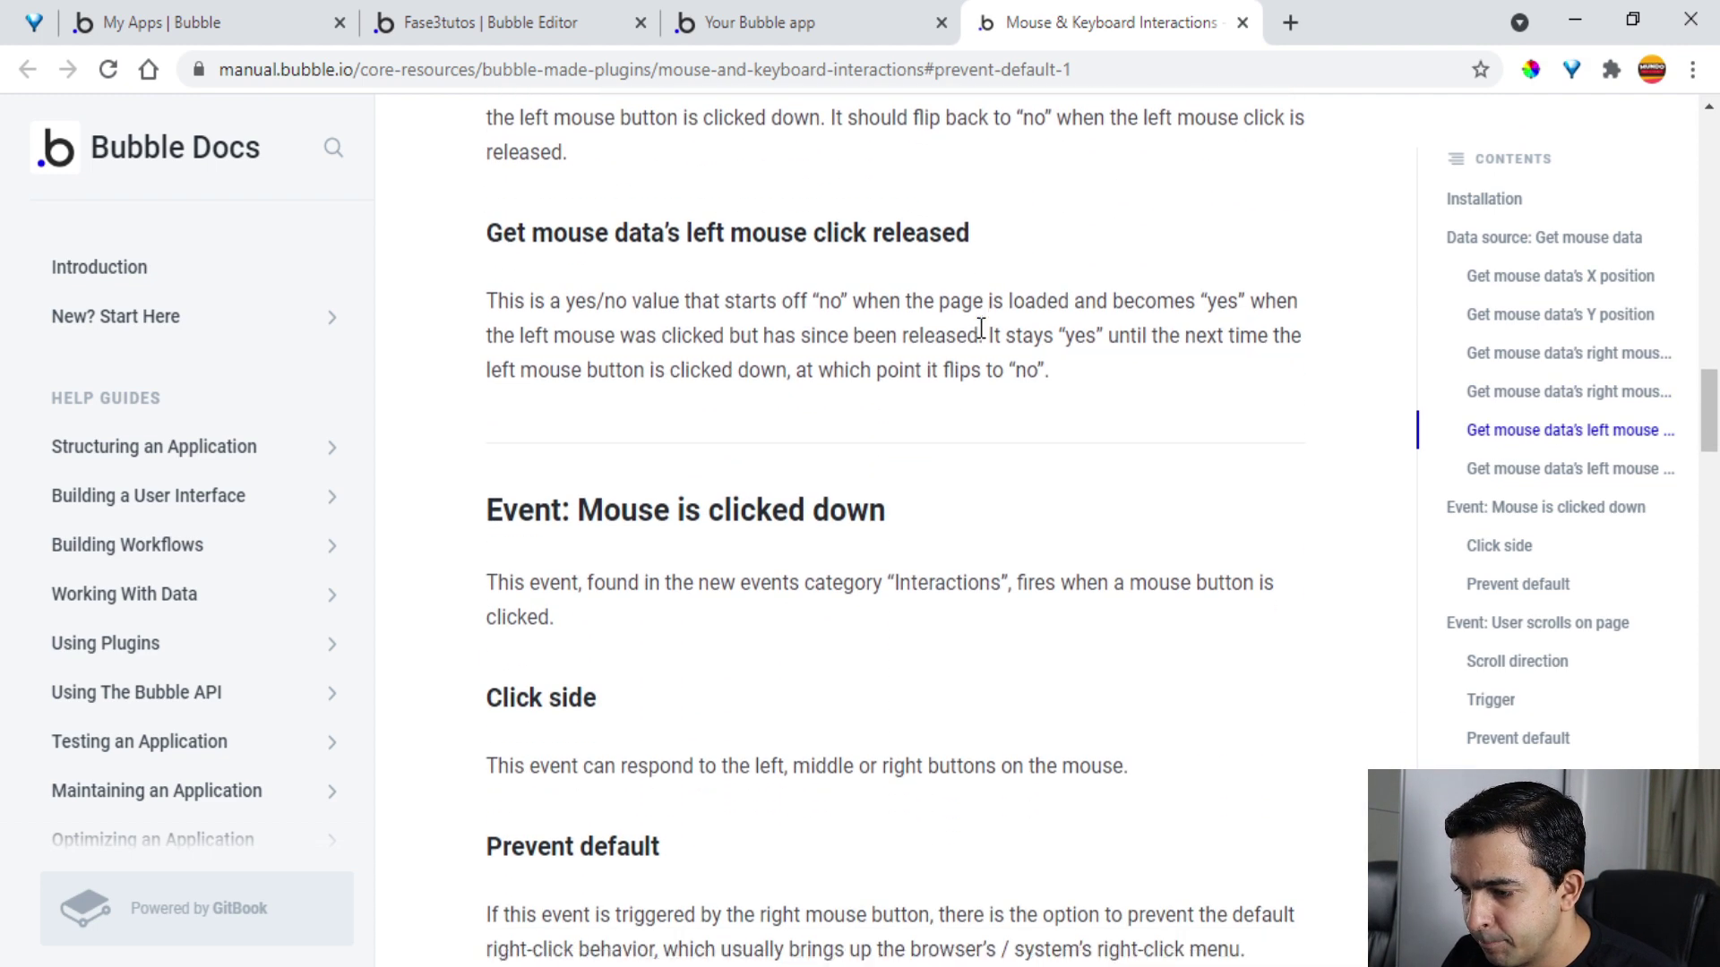
pyautogui.scroll(-3, 981, 328)
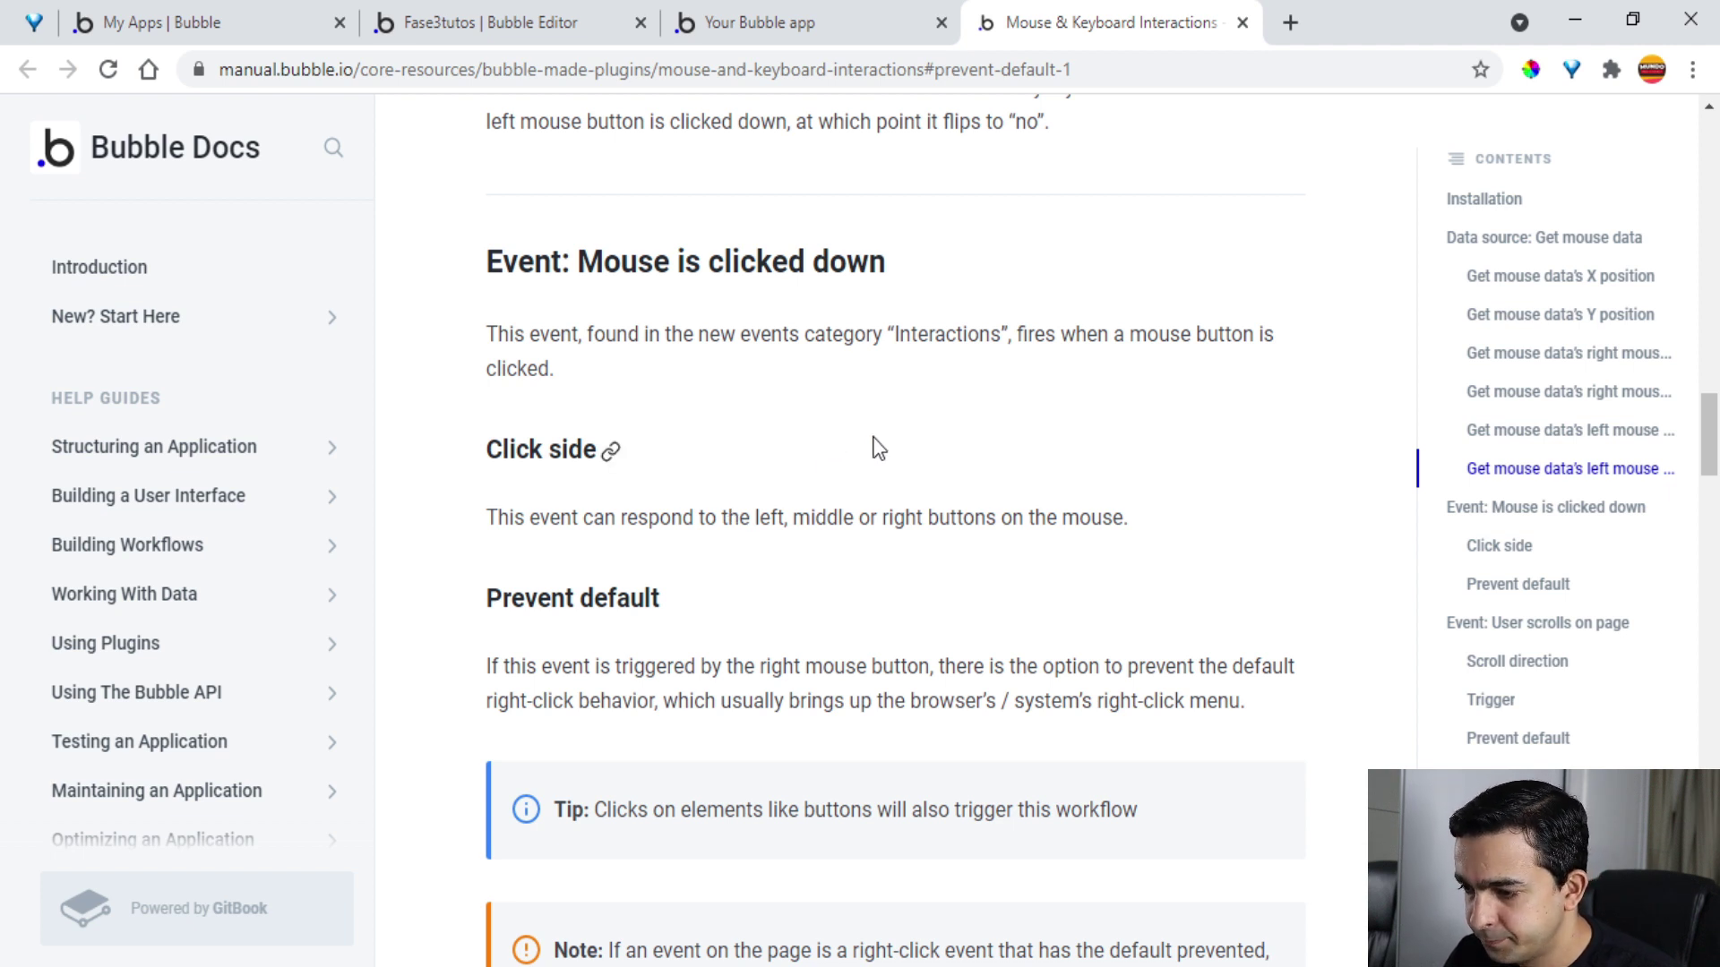
# Set the mouse button event's click side to Middle Click in the editor, and close the old app preview tab
pyautogui.click(808, 22)
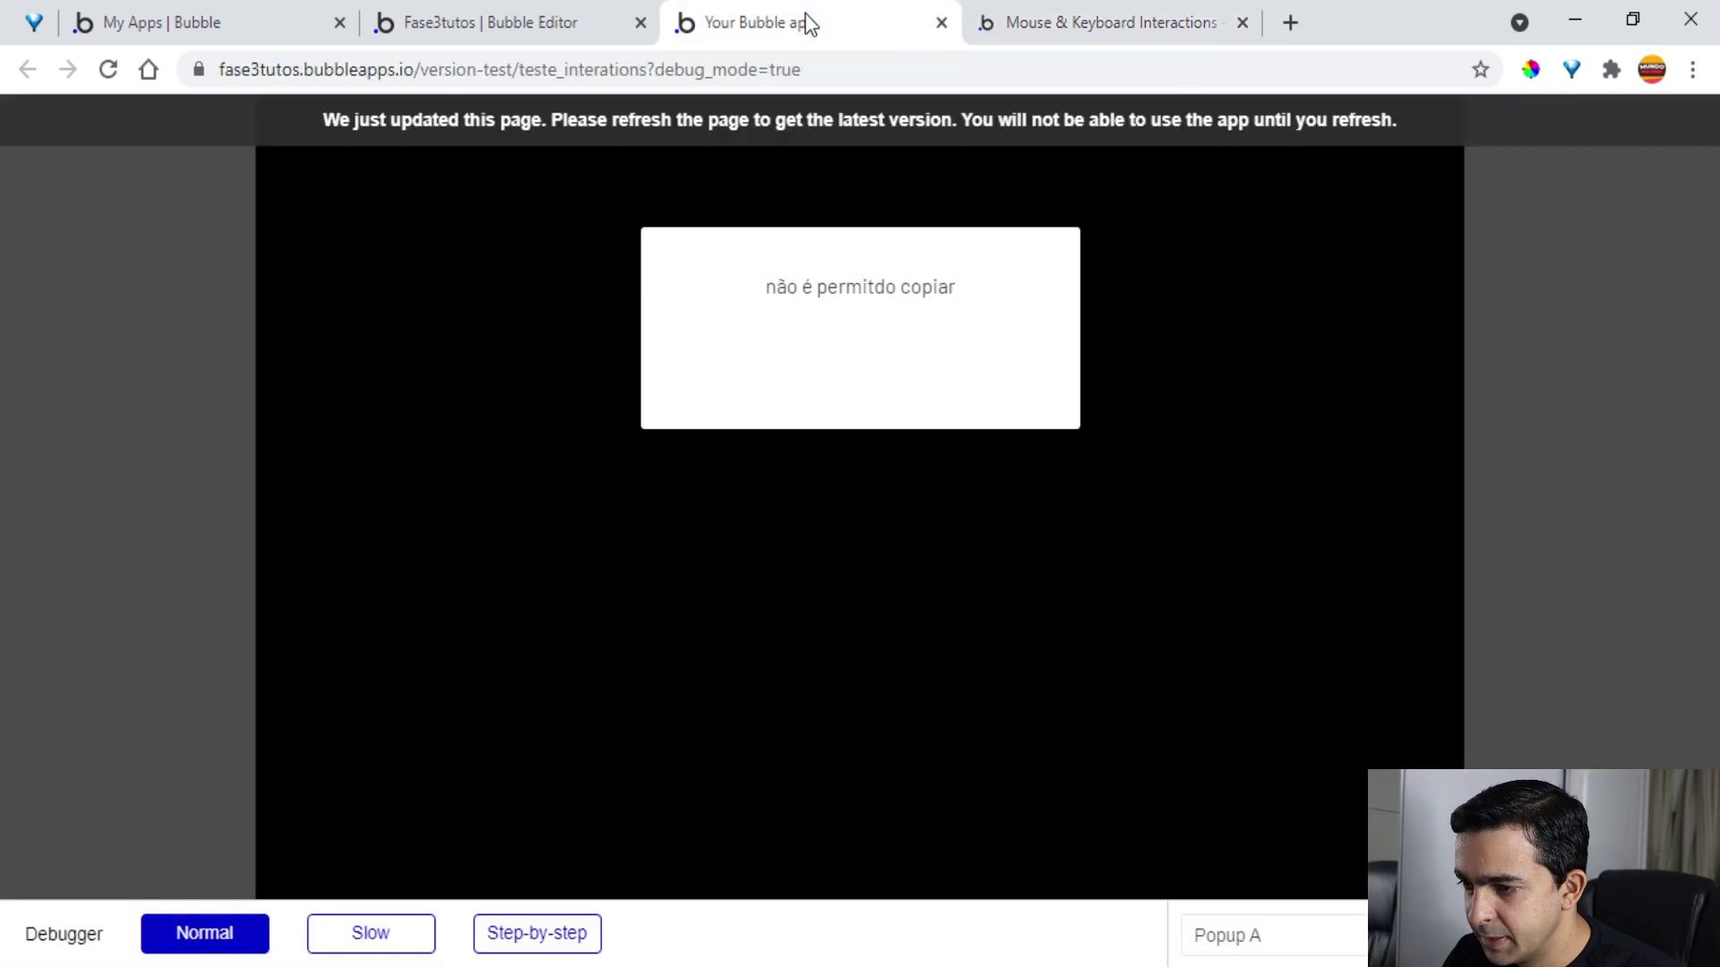
pyautogui.click(501, 23)
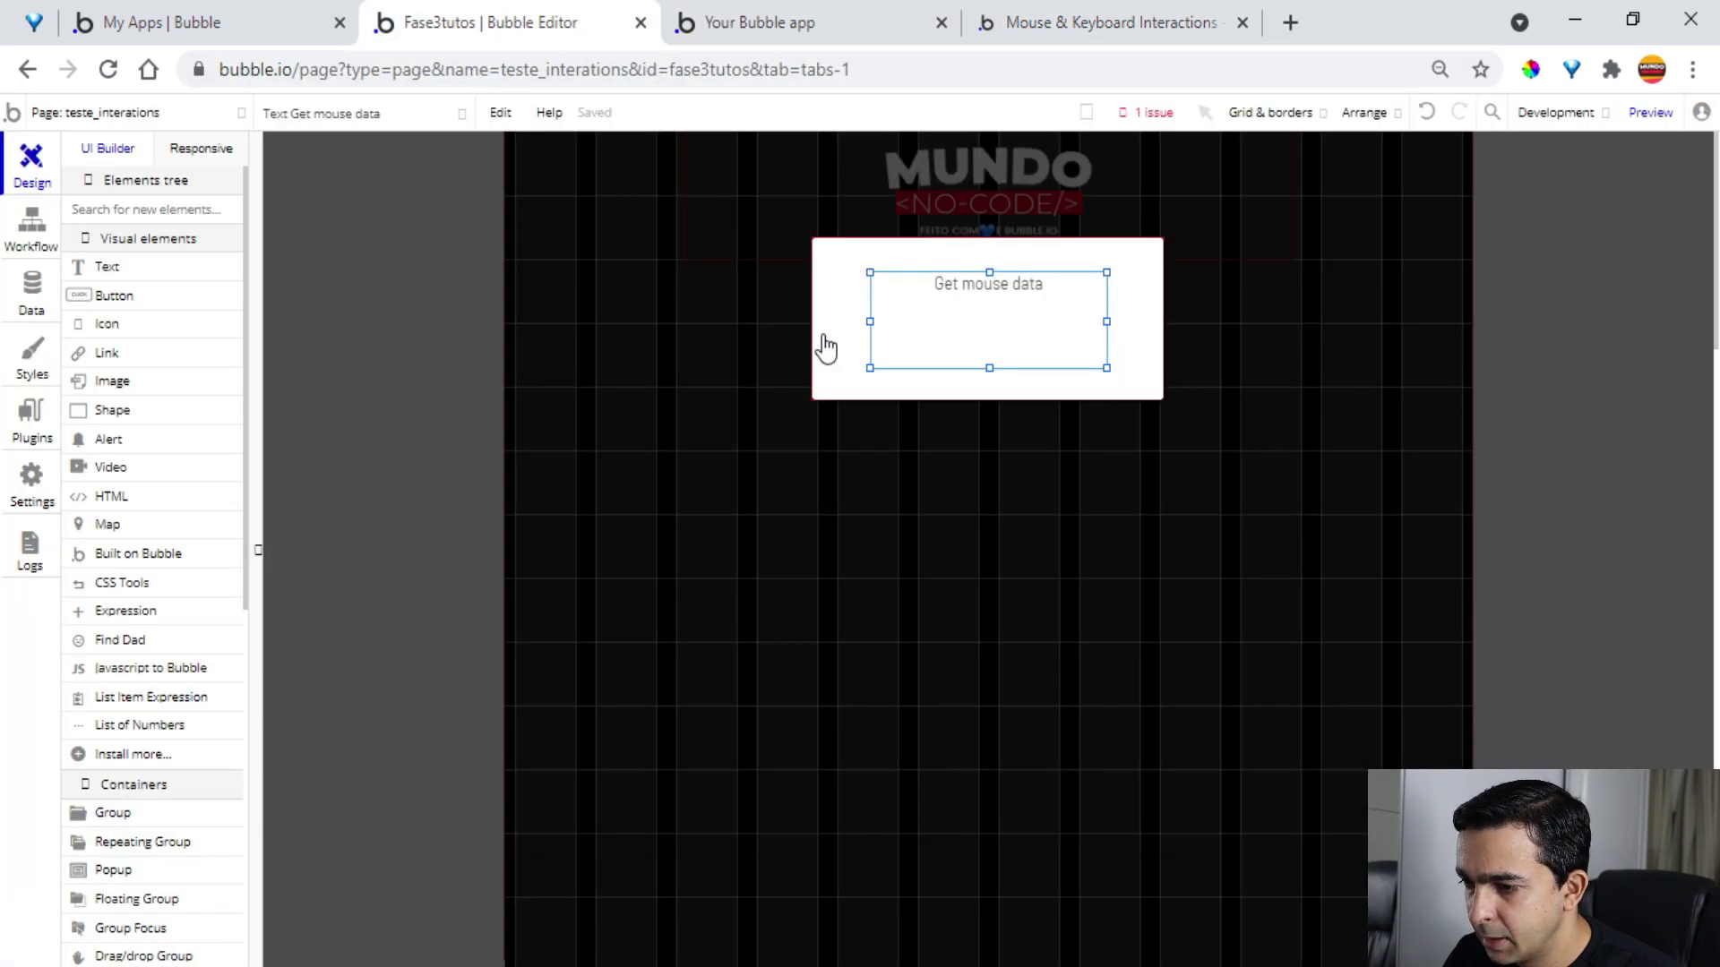
pyautogui.click(32, 222)
pyautogui.click(177, 241)
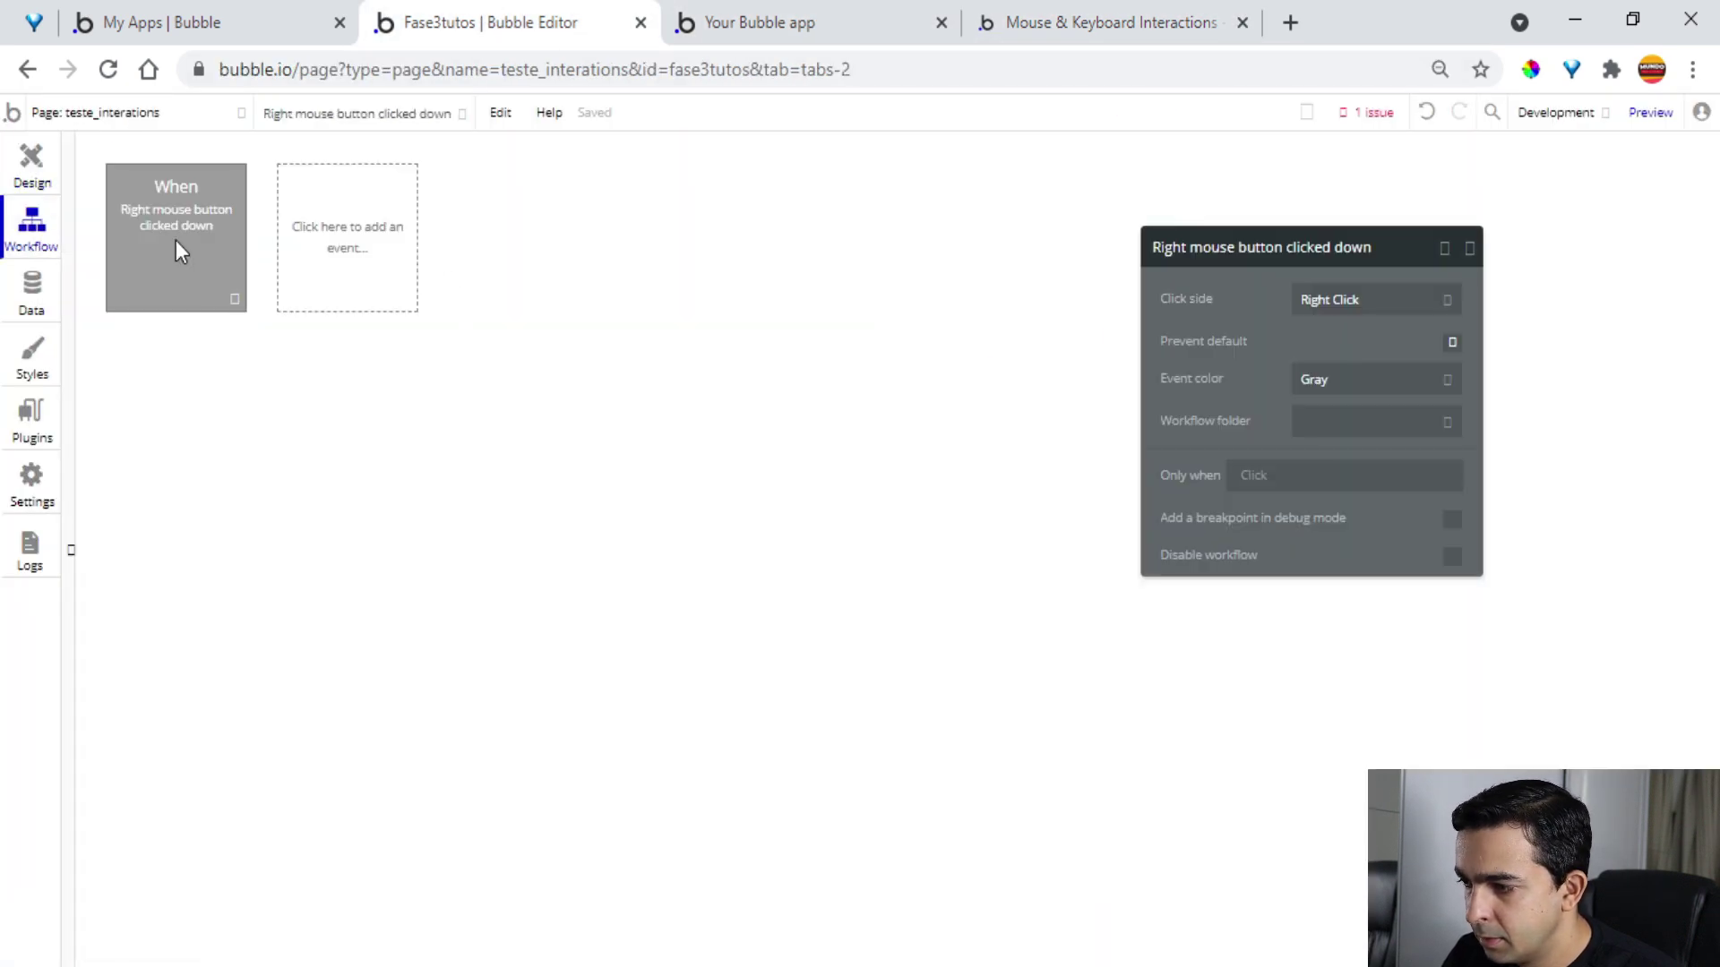
pyautogui.click(1386, 304)
pyautogui.click(1361, 396)
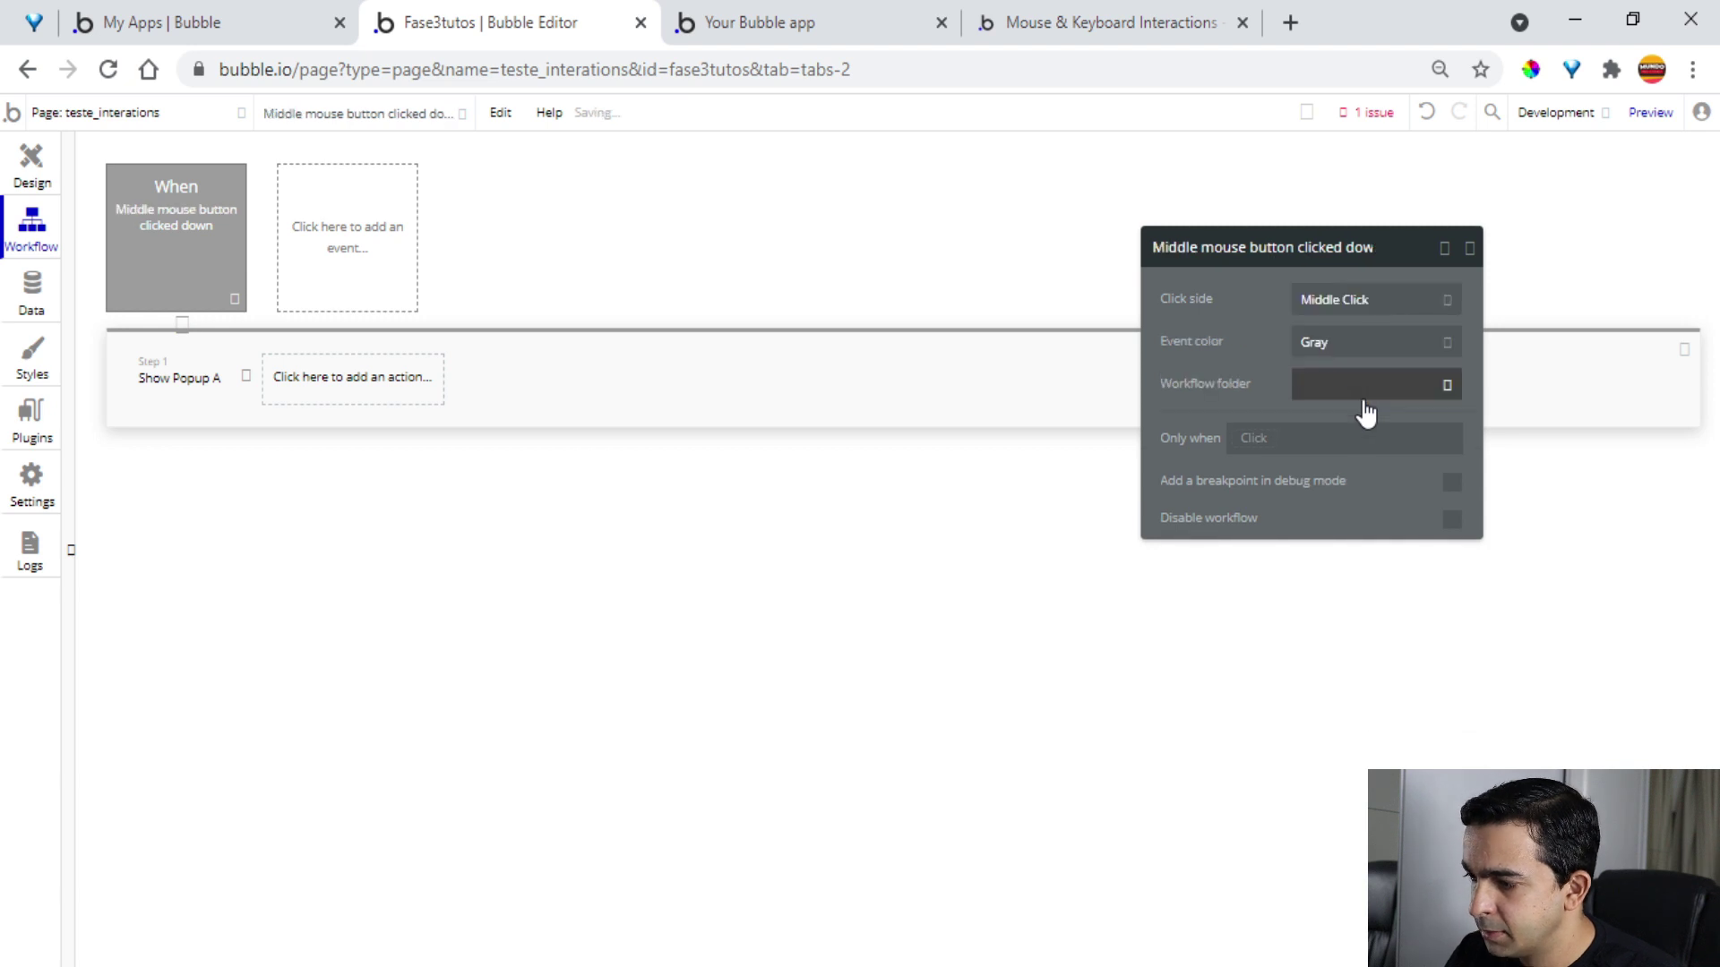
pyautogui.middleClick(852, 22)
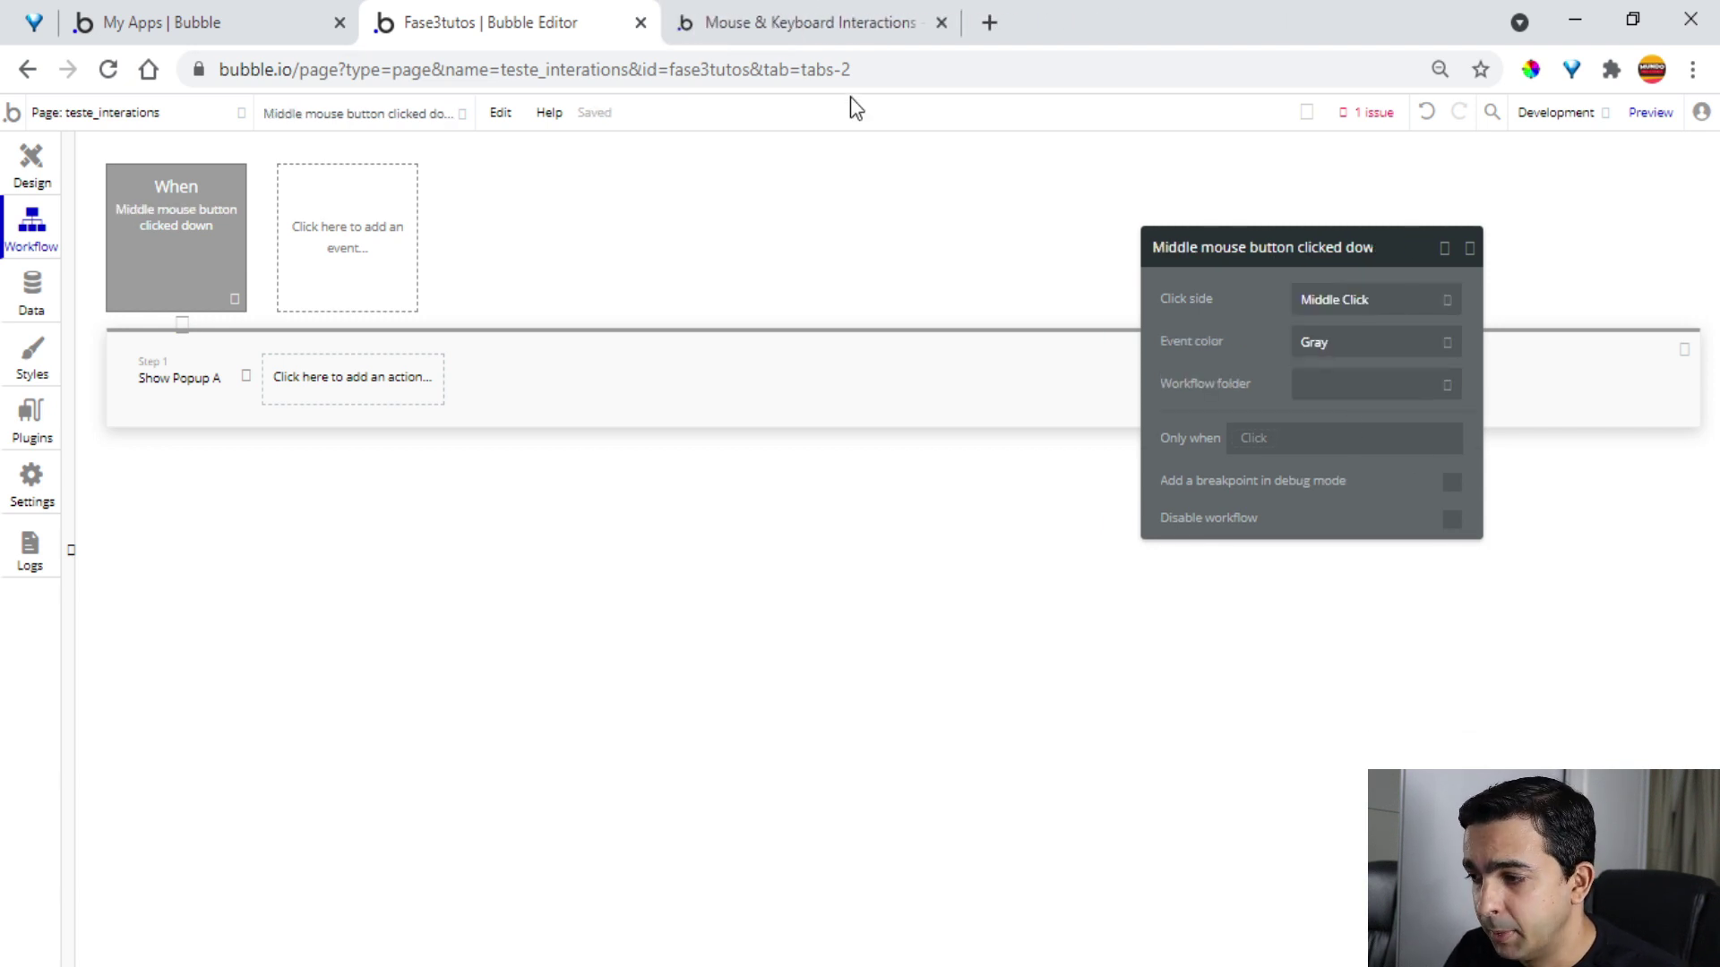
# Check the plugin documentation on the Prevent default option, and set the mouse button event's click side to Right Click
pyautogui.click(185, 376)
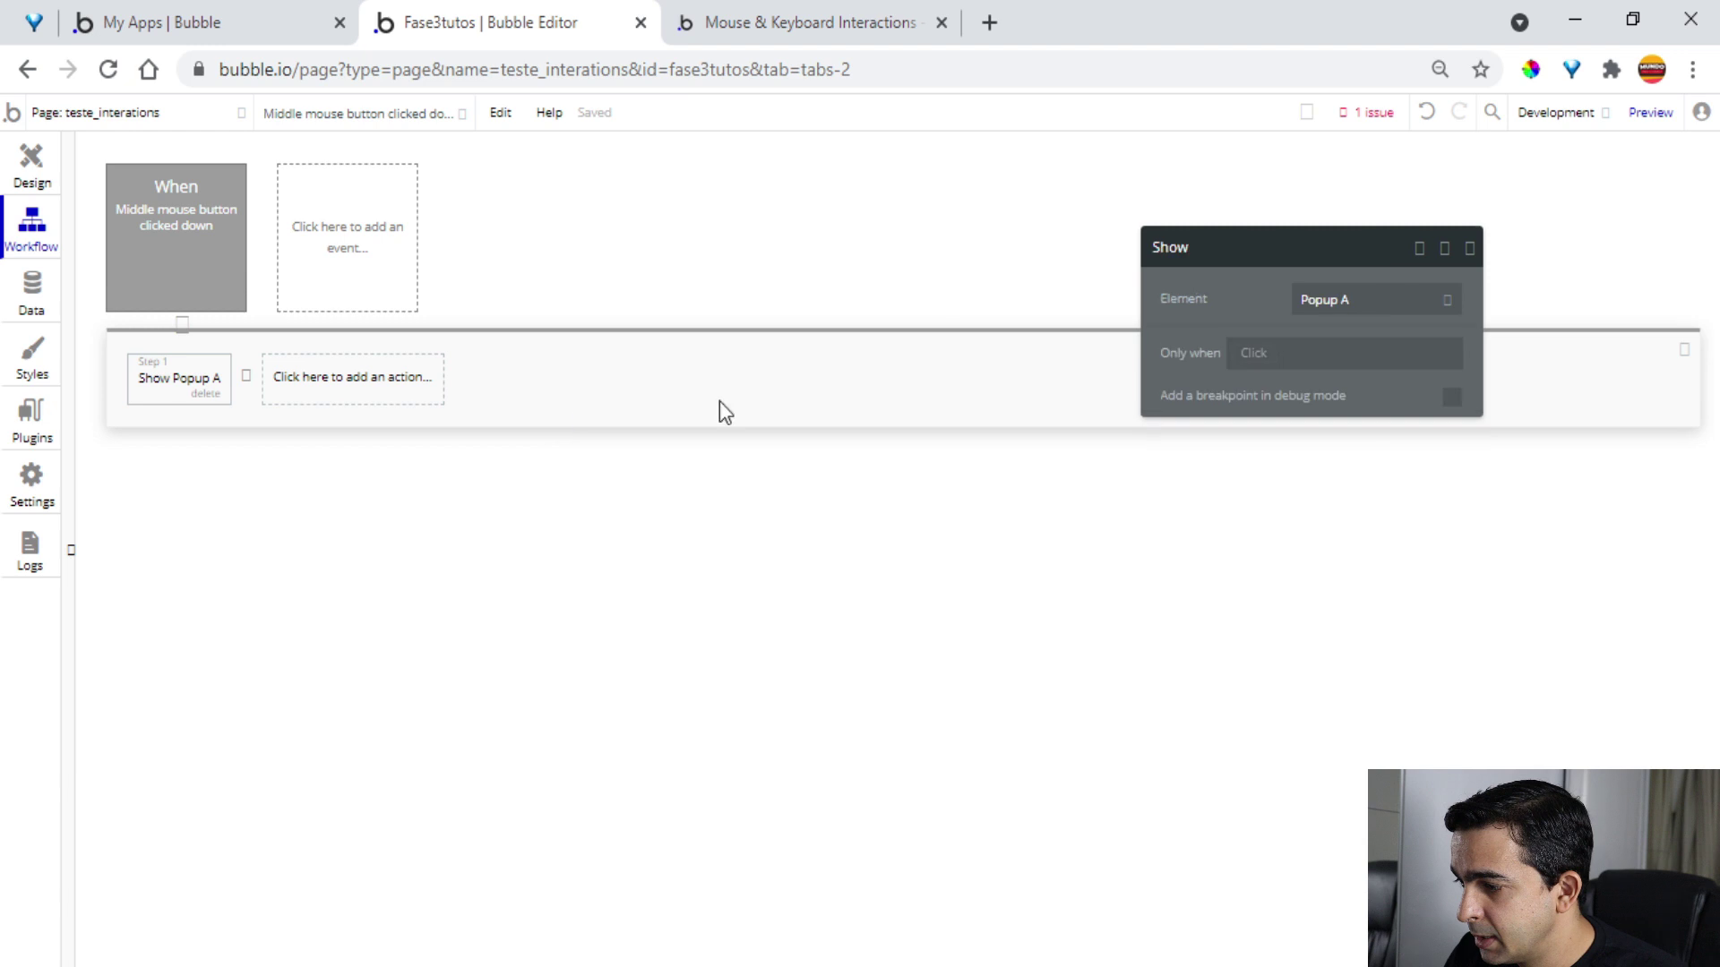
pyautogui.click(736, 21)
pyautogui.scroll(-5, 960, 469)
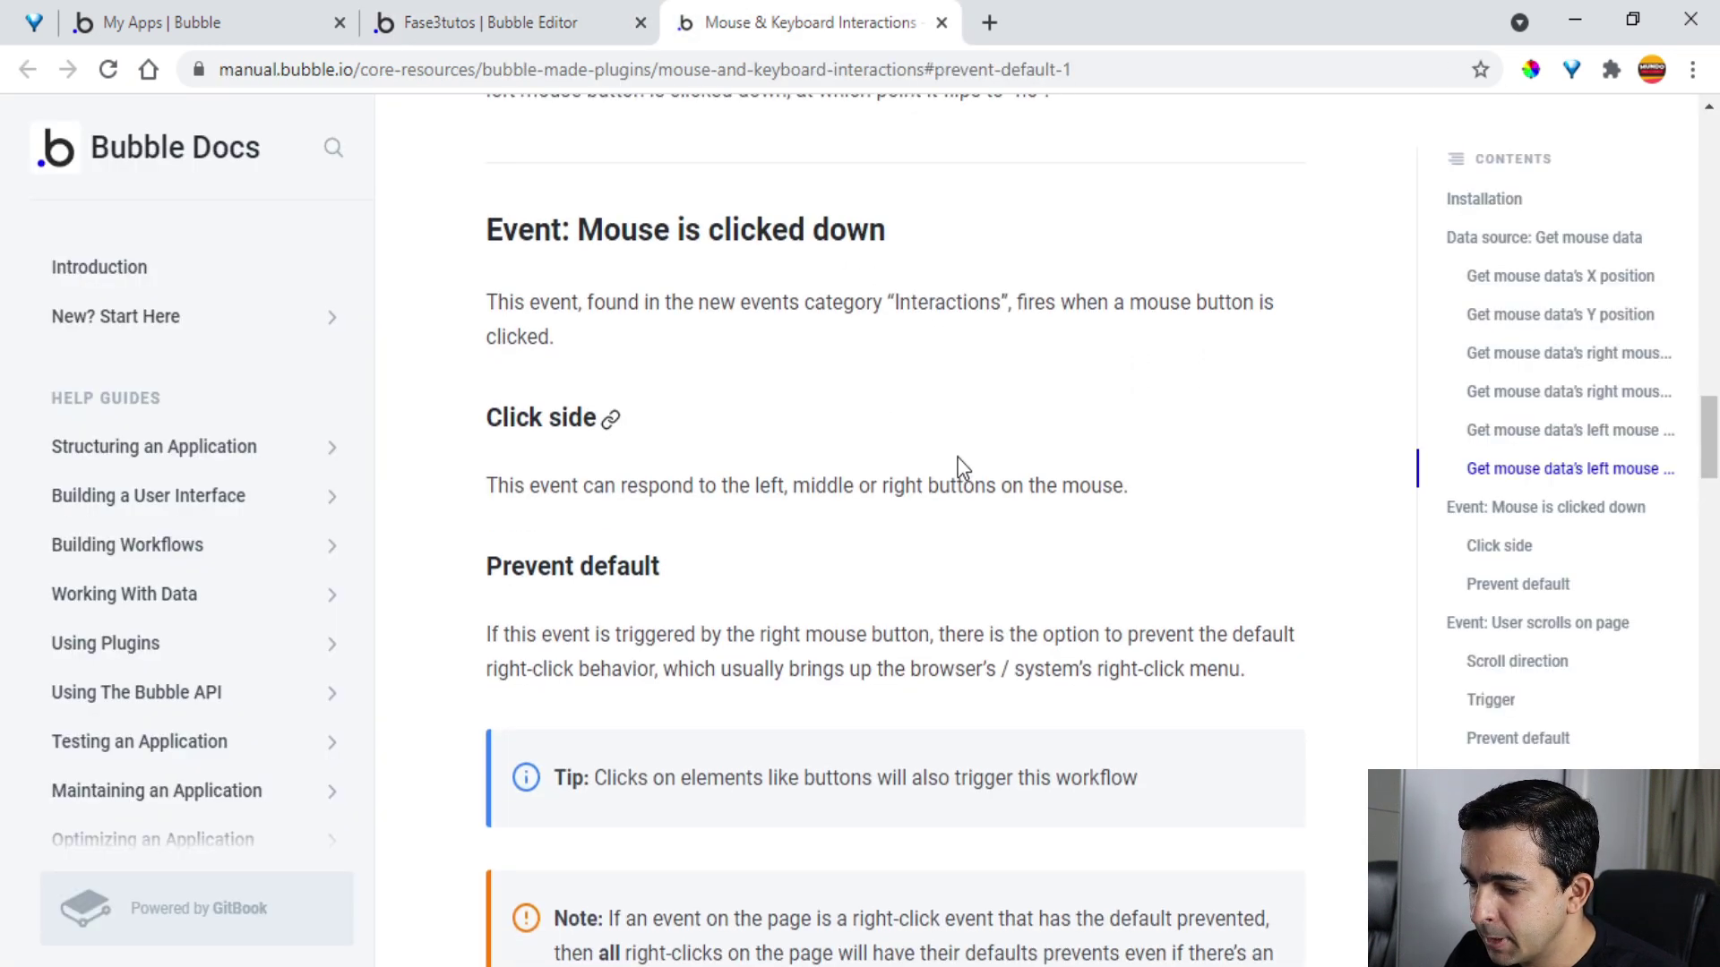
pyautogui.click(508, 25)
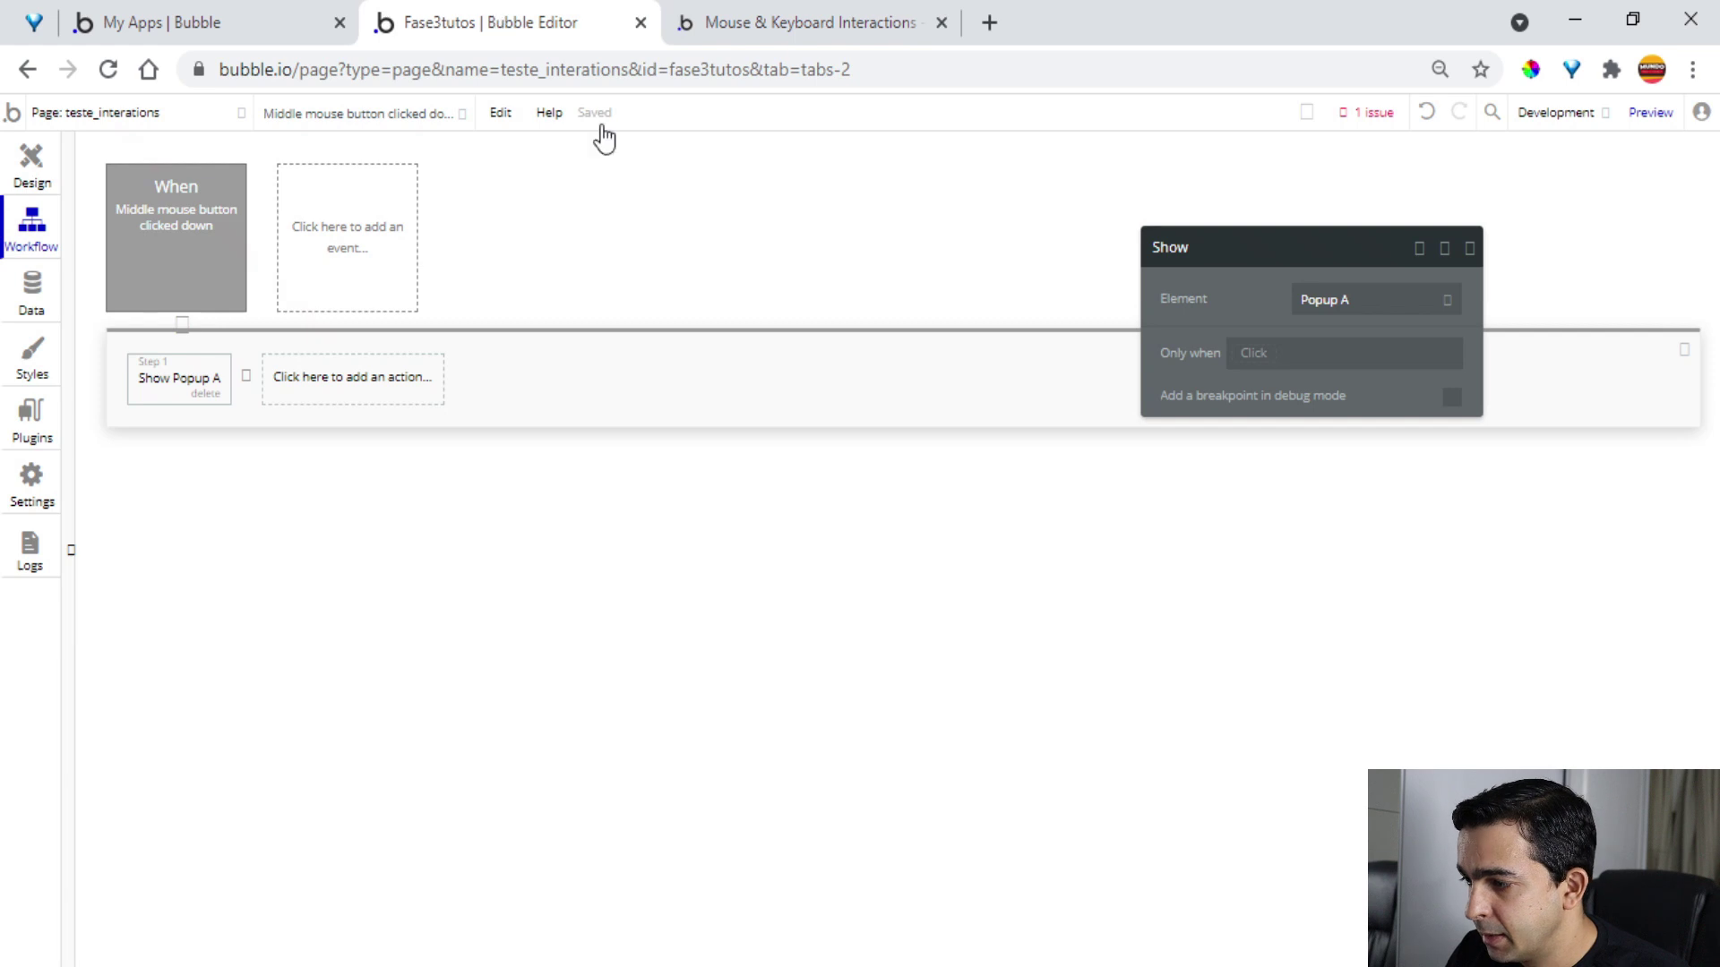
pyautogui.click(218, 235)
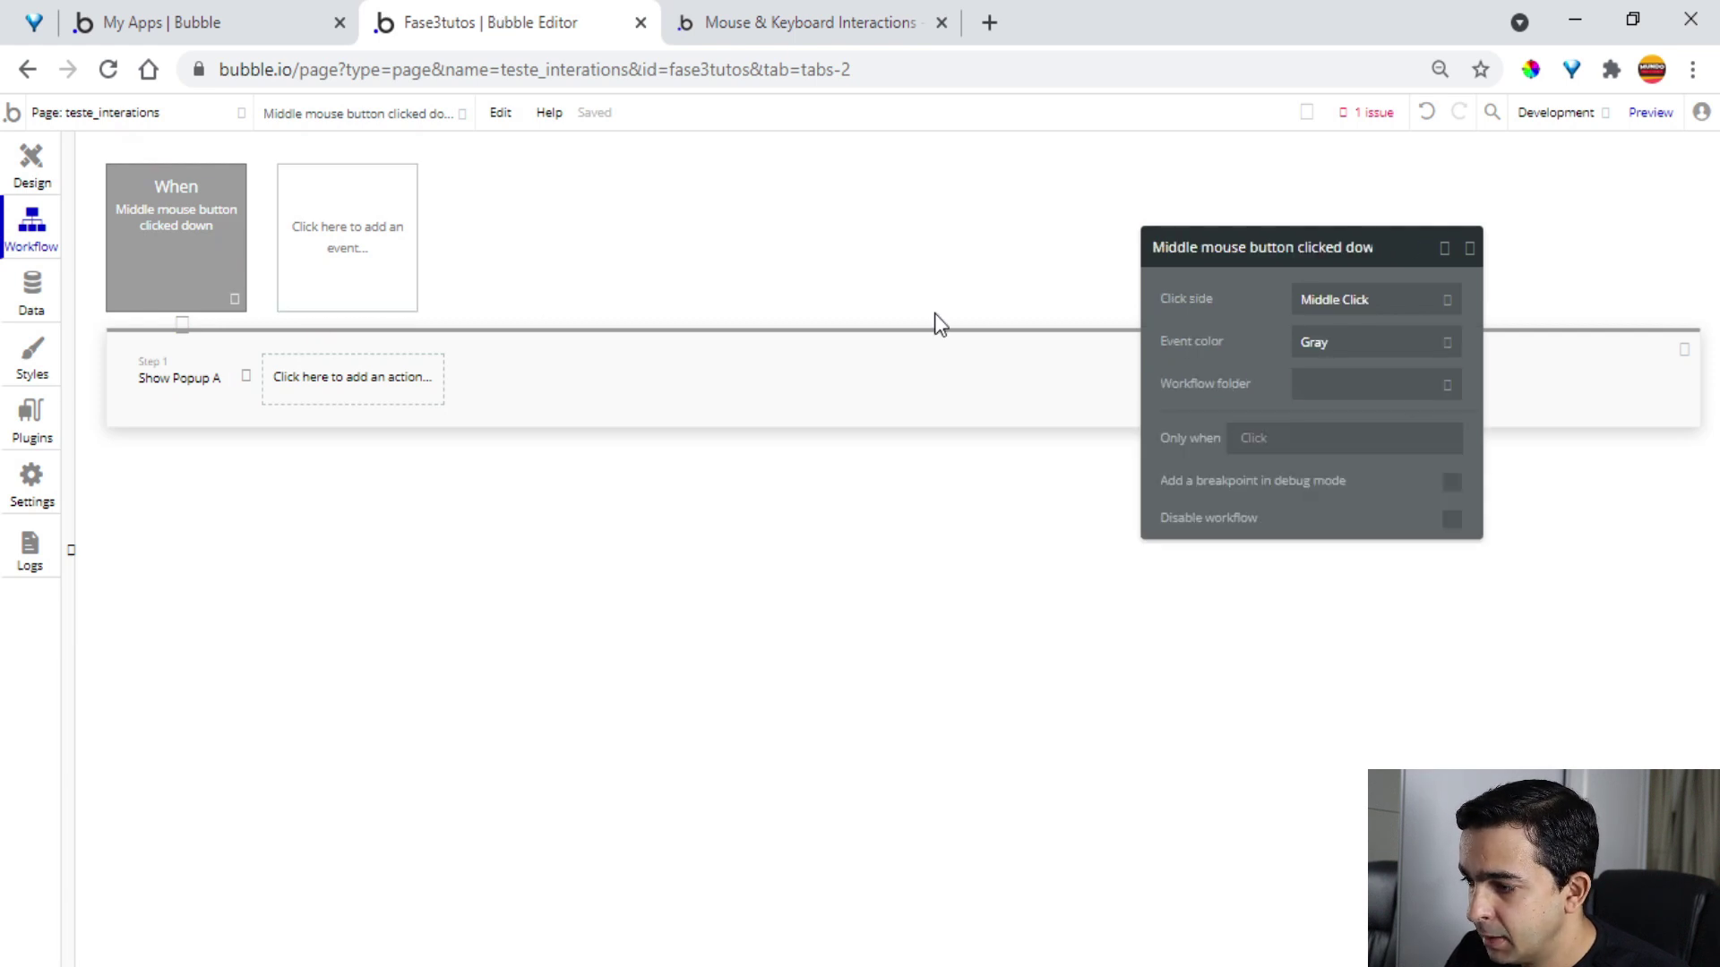
pyautogui.click(1332, 300)
pyautogui.click(1340, 361)
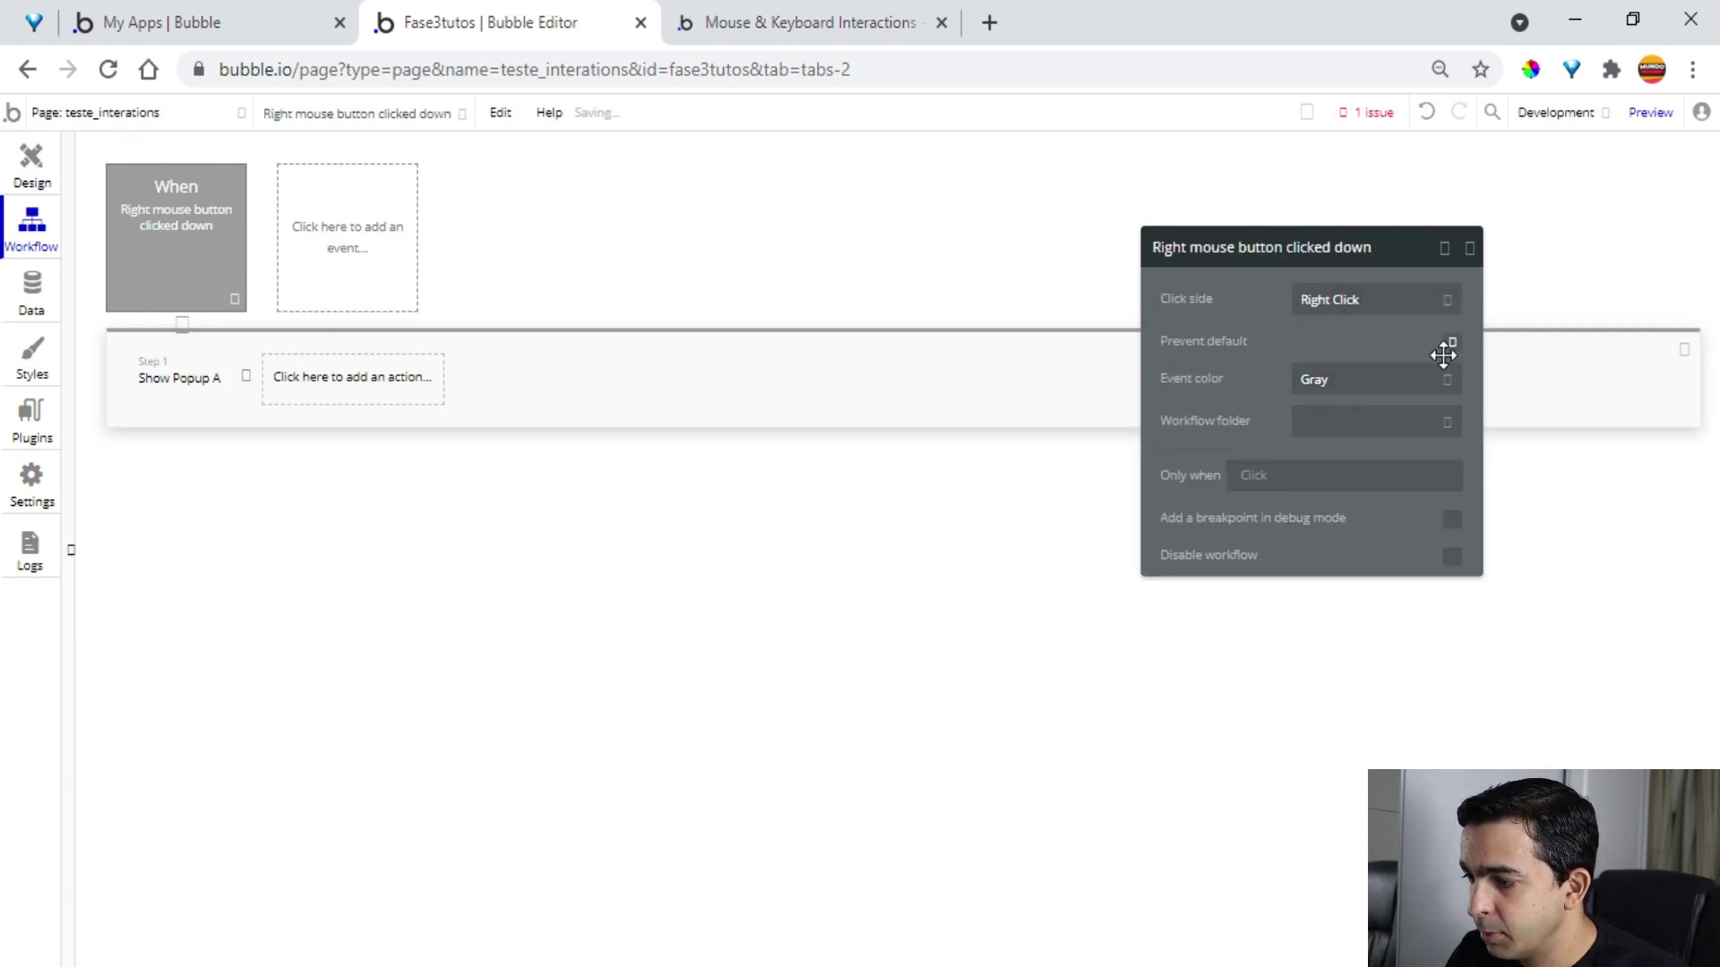
# Review the plugin documentation on the right-click Prevent default notes and the User scrolls on page event
pyautogui.click(763, 17)
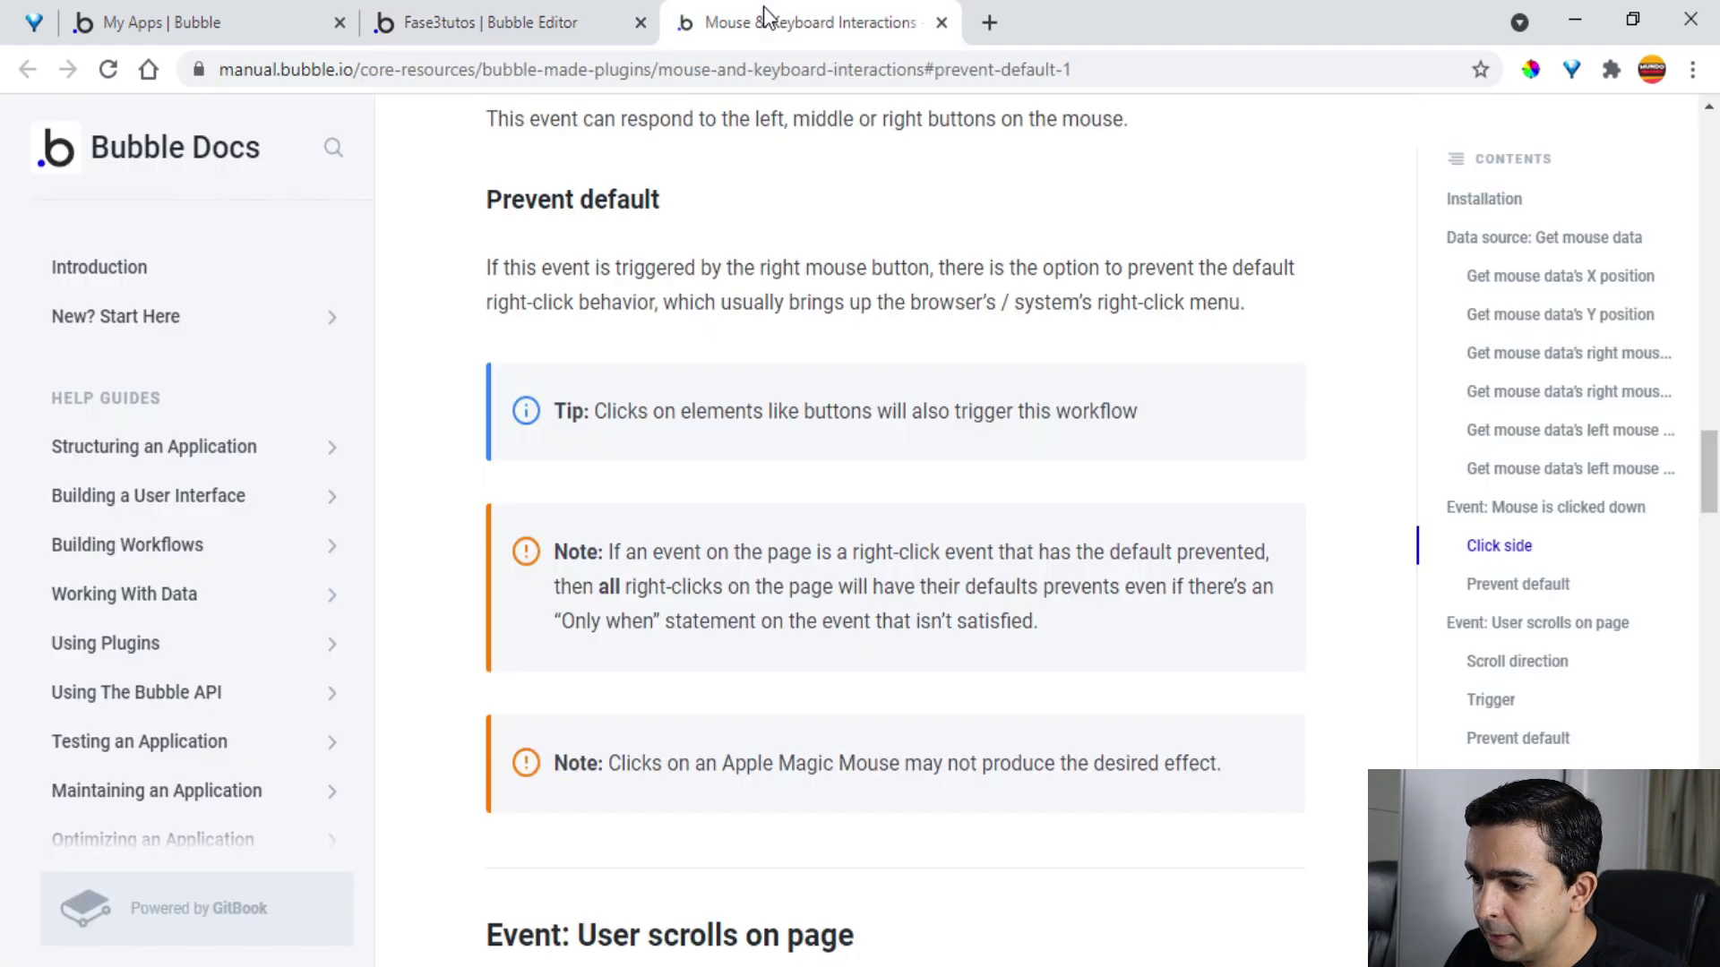
pyautogui.scroll(-3, 997, 381)
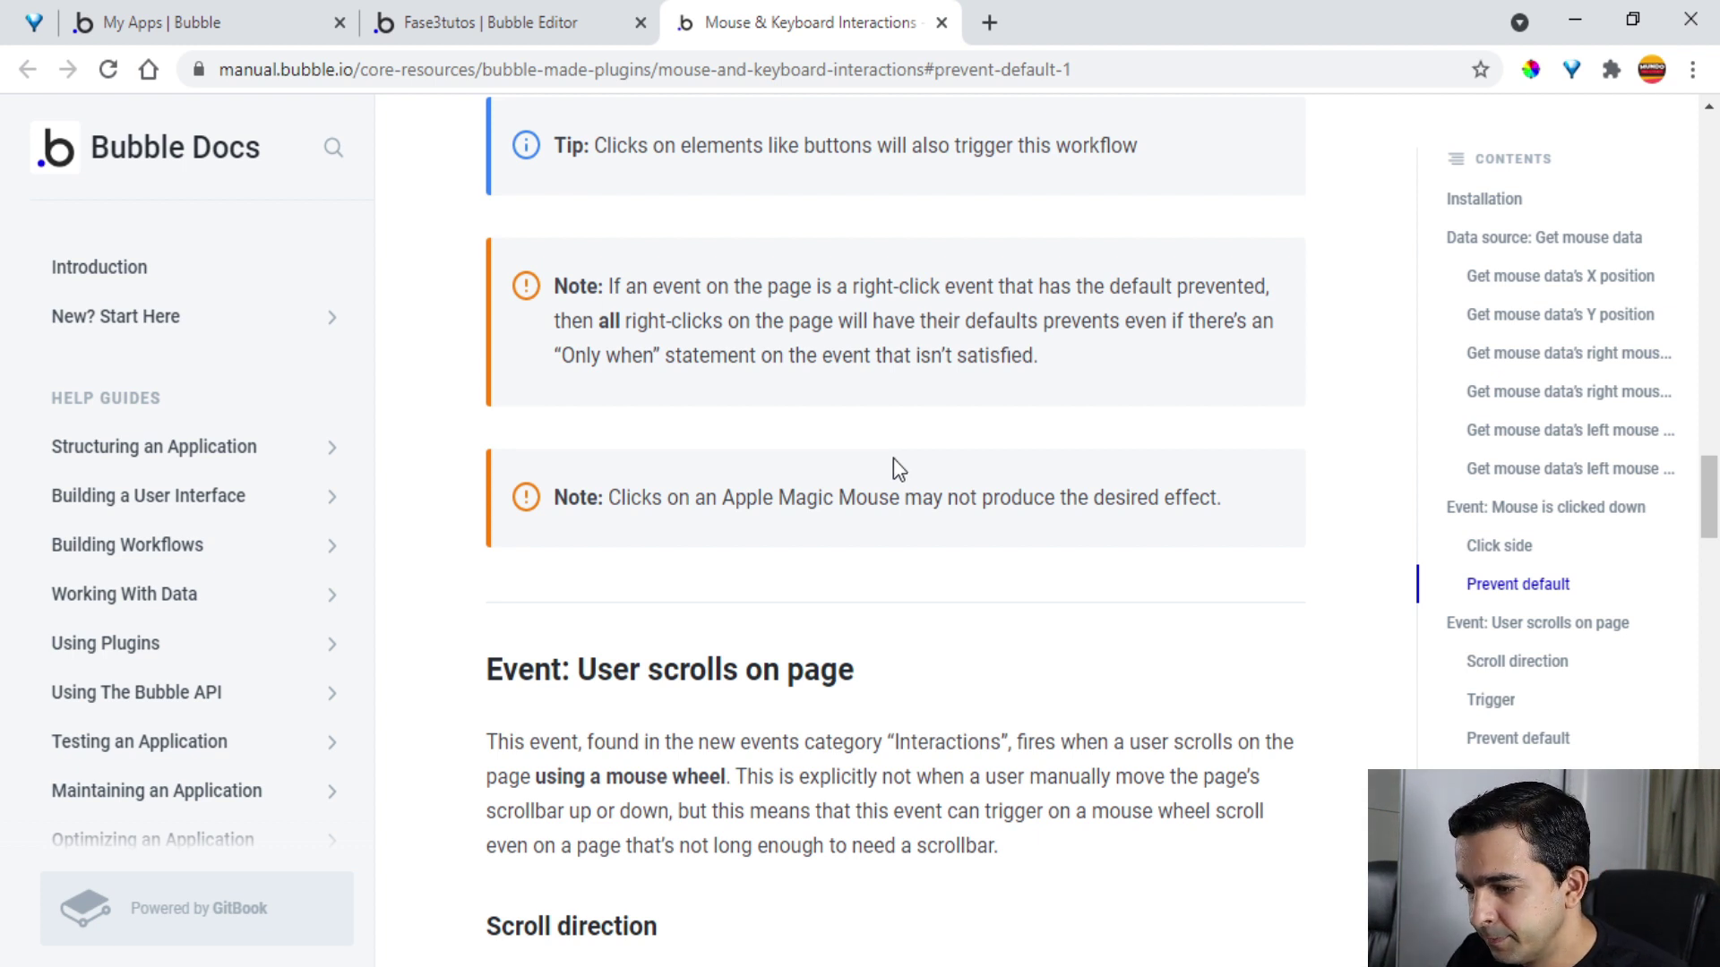
pyautogui.scroll(-3, 896, 461)
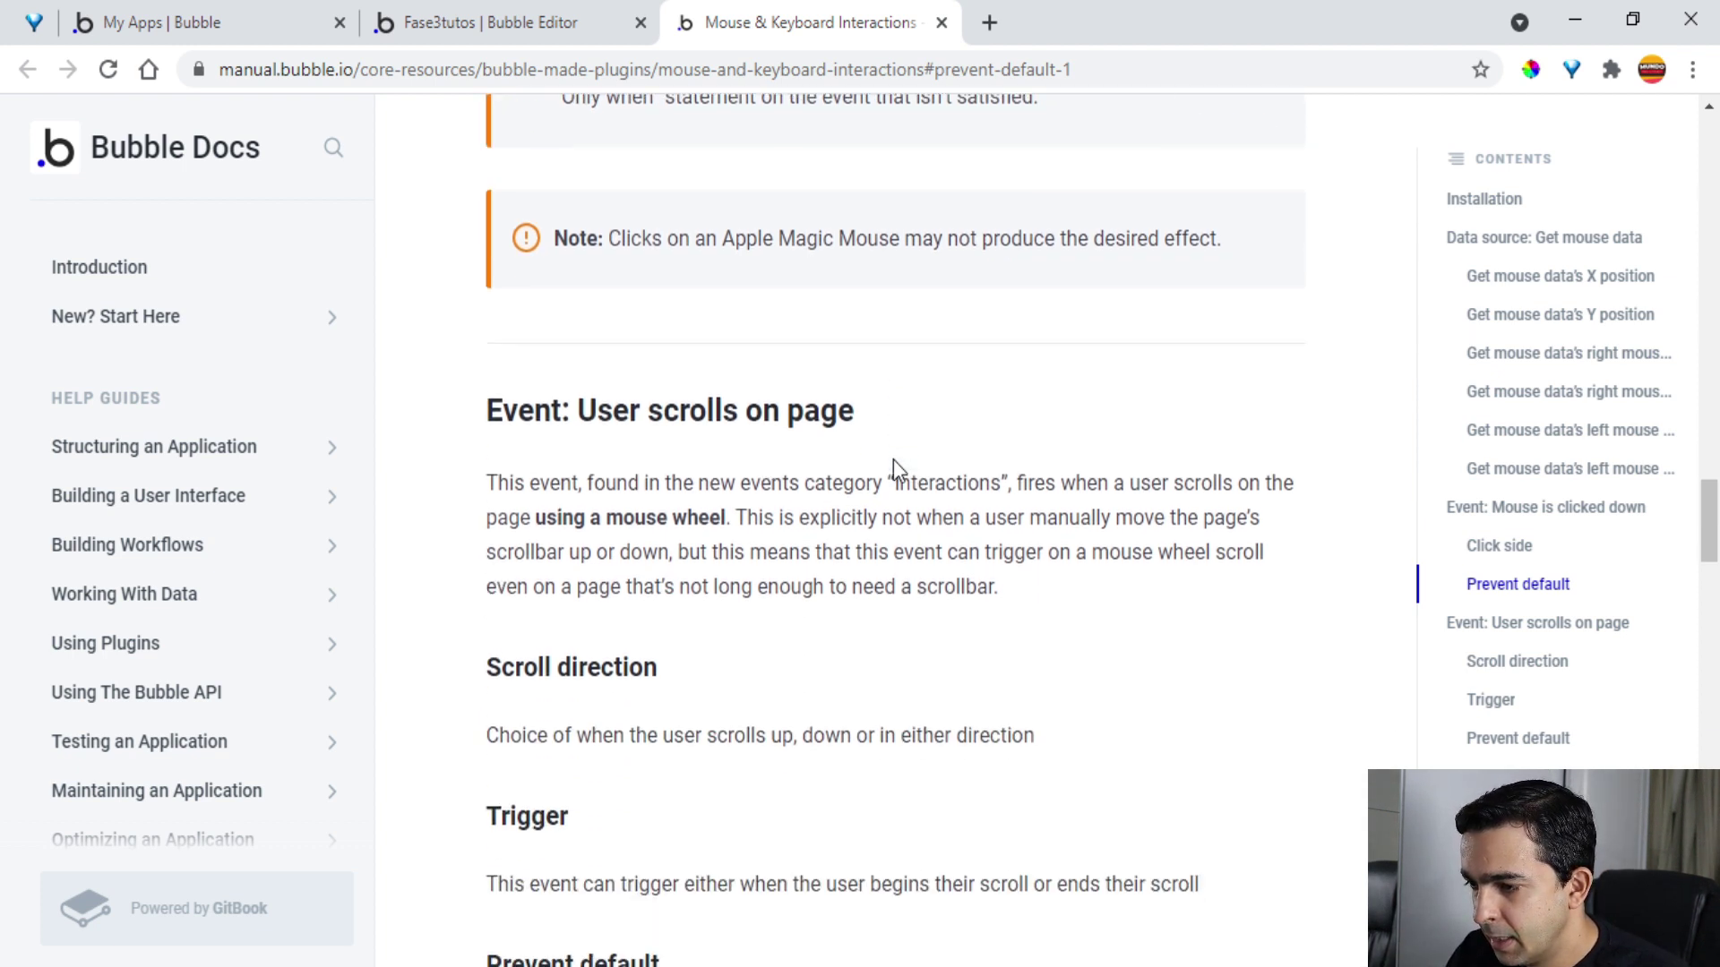
pyautogui.click(534, 20)
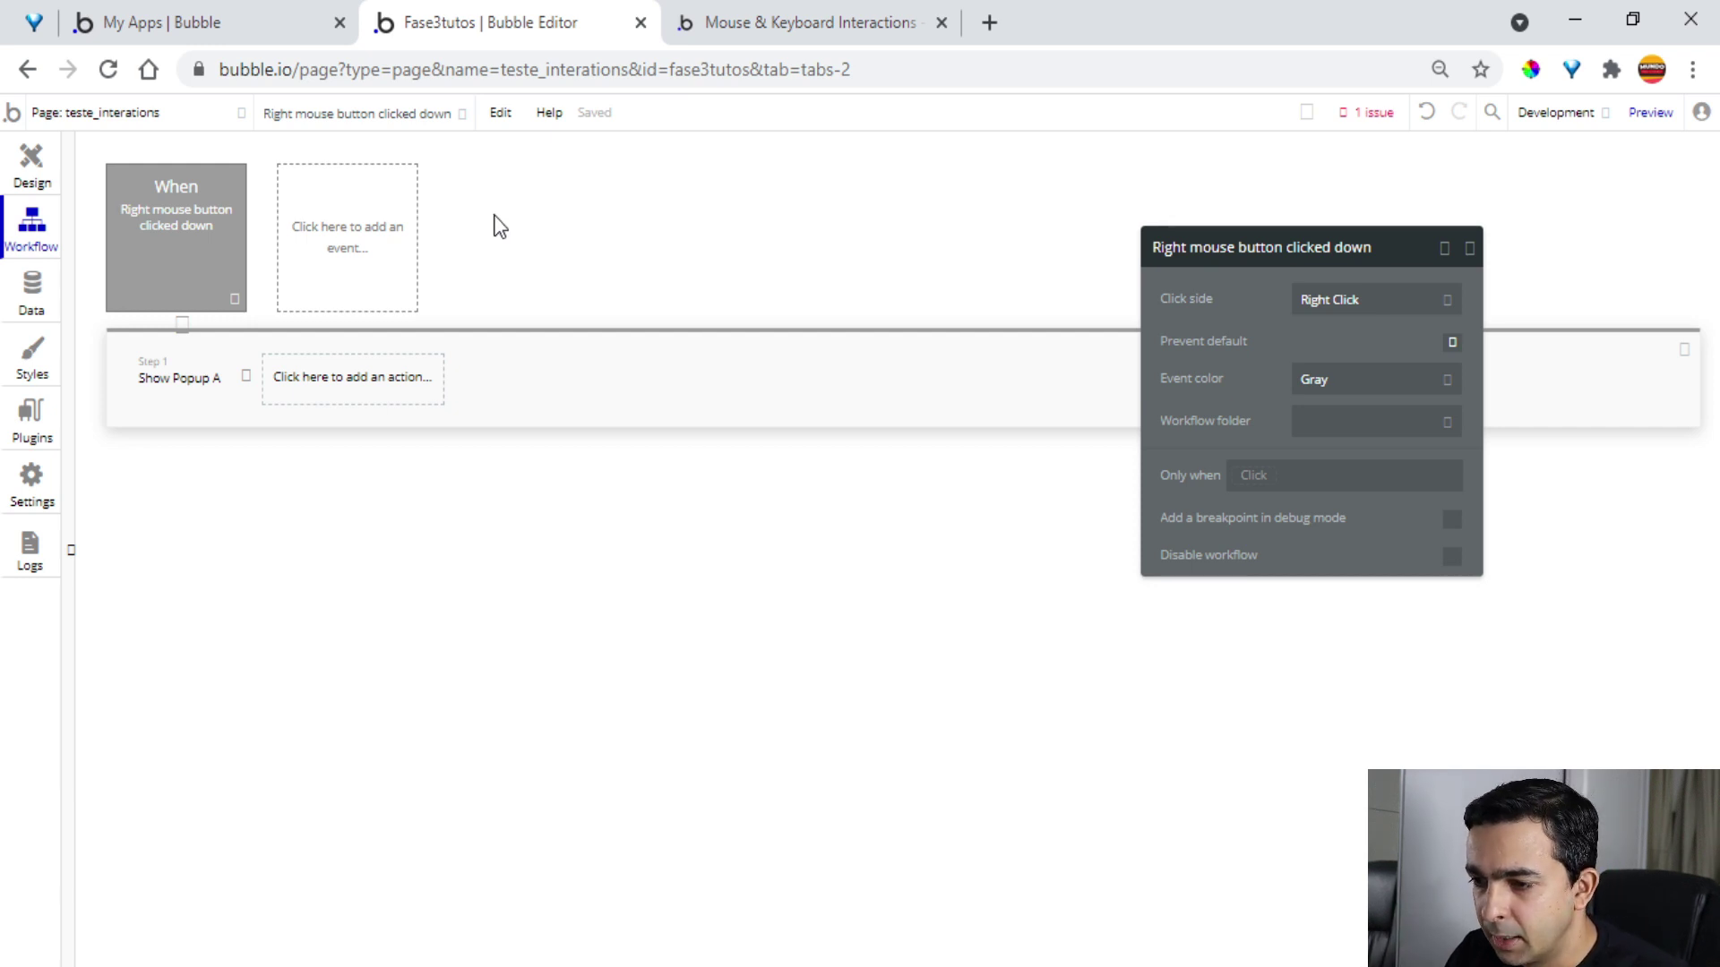
# Draw a Group about 507 by 203 pixels on the page, below the logo and the popup
pyautogui.click(368, 250)
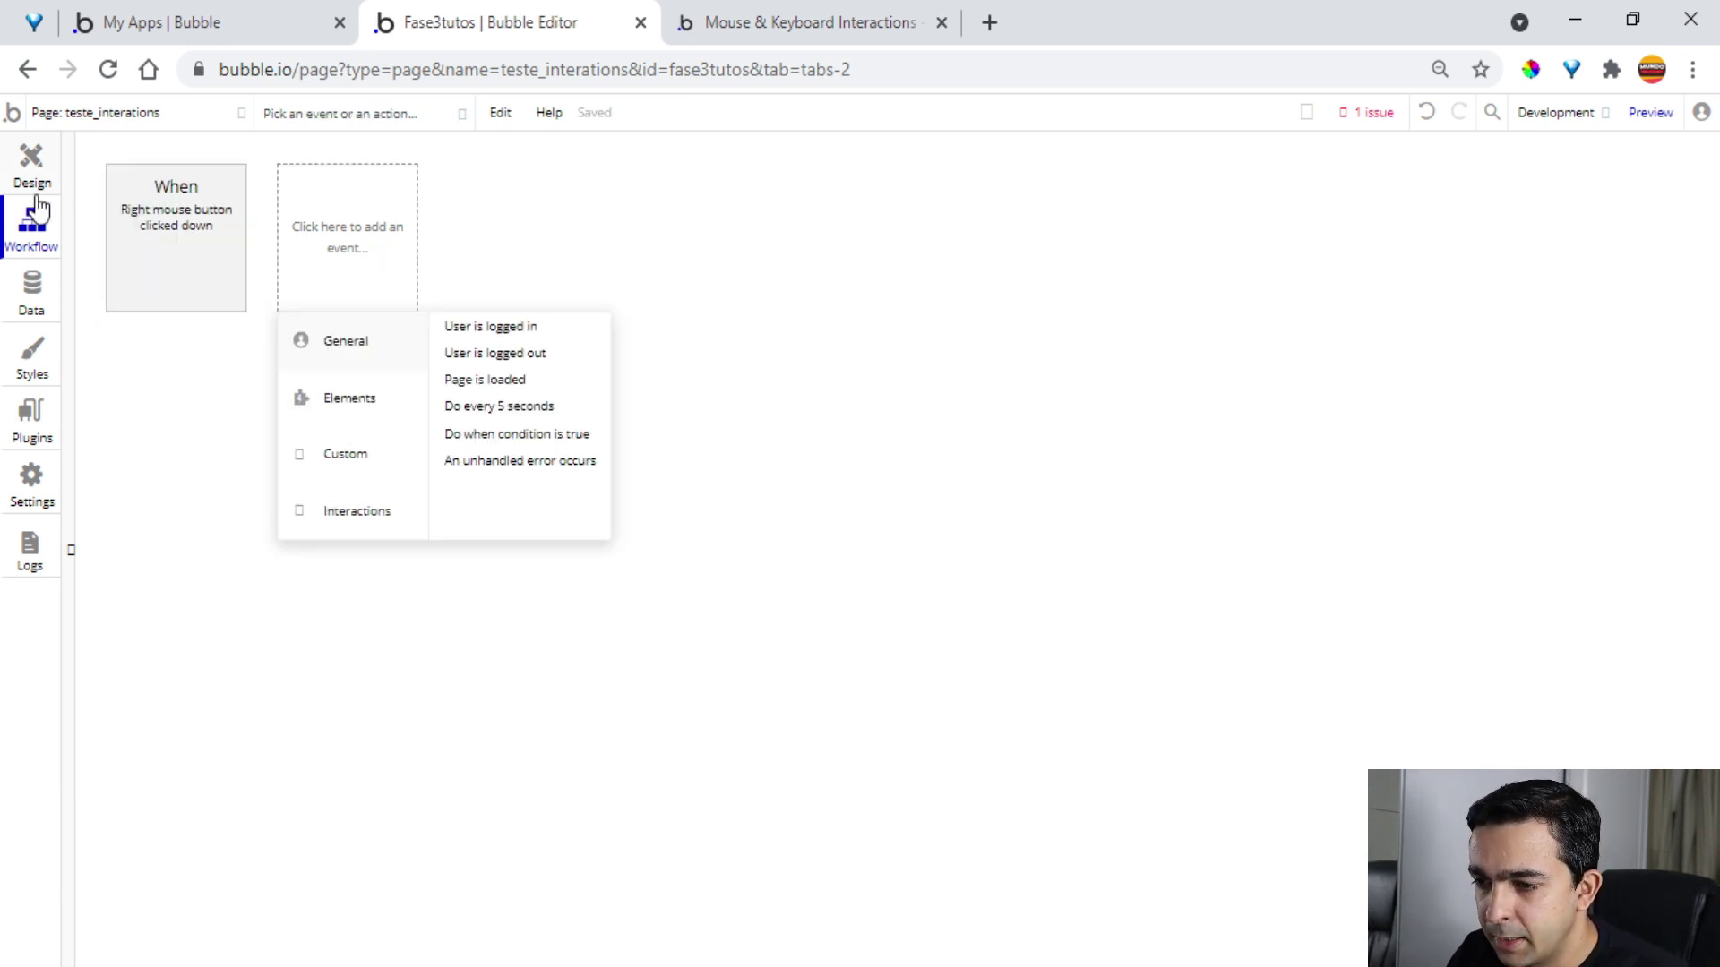
pyautogui.click(27, 193)
pyautogui.click(159, 814)
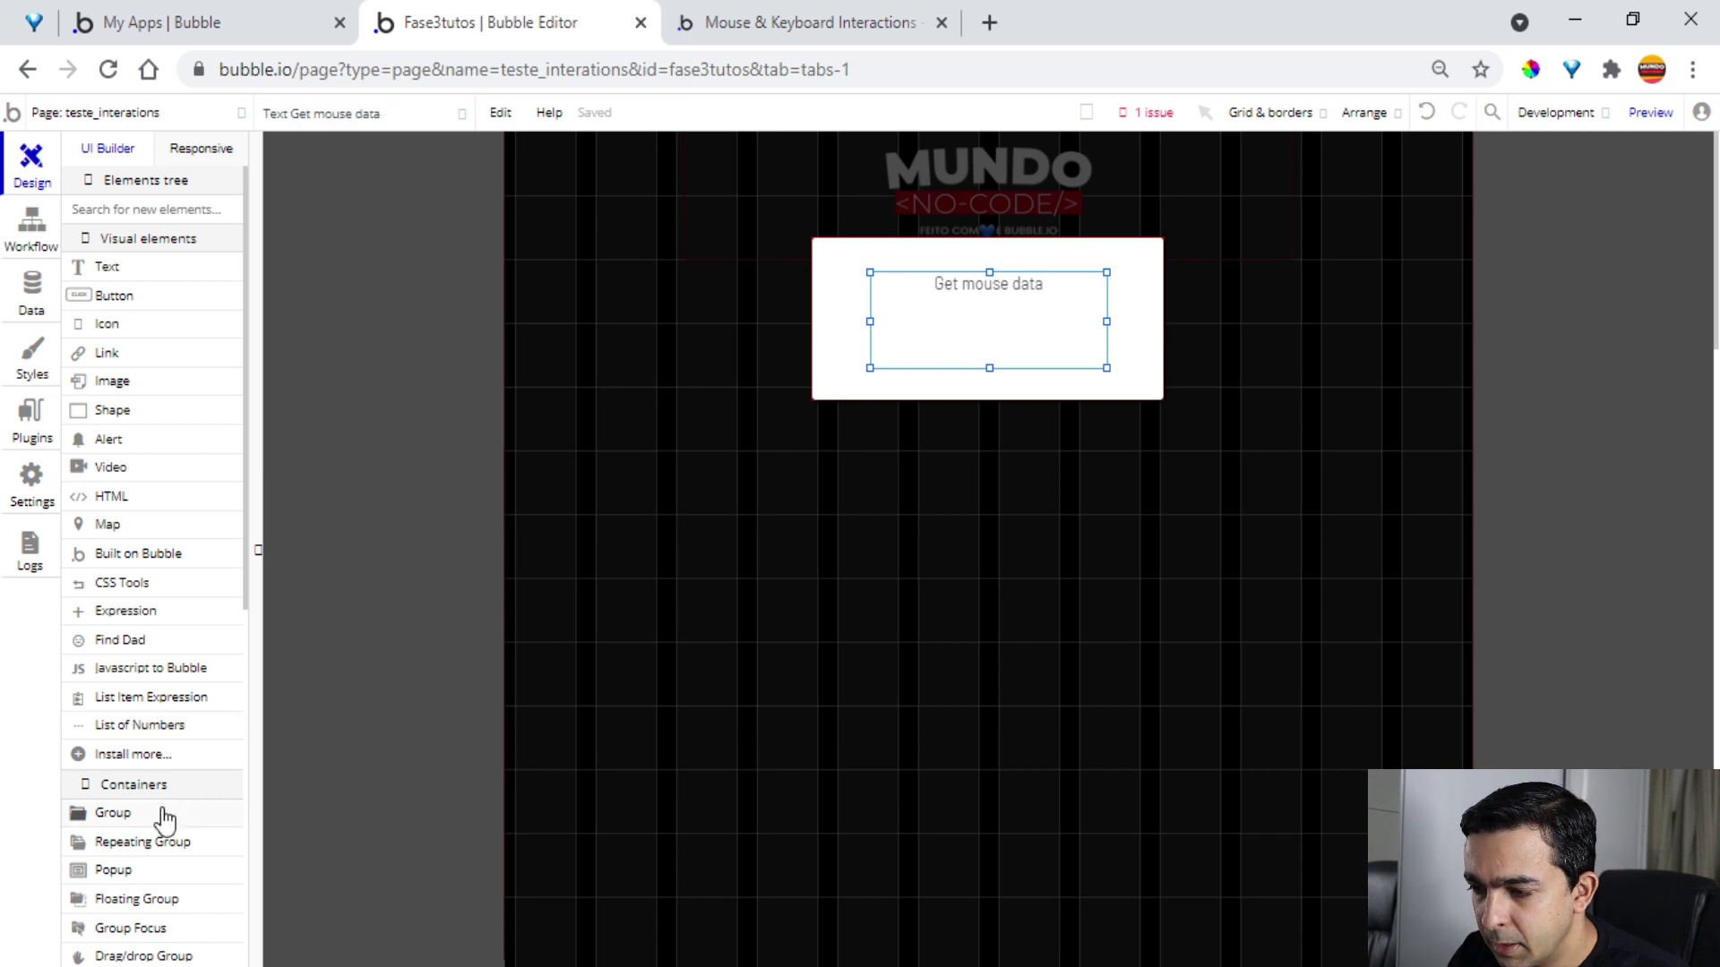
pyautogui.moveTo(756, 549); pyautogui.dragTo(1272, 765)
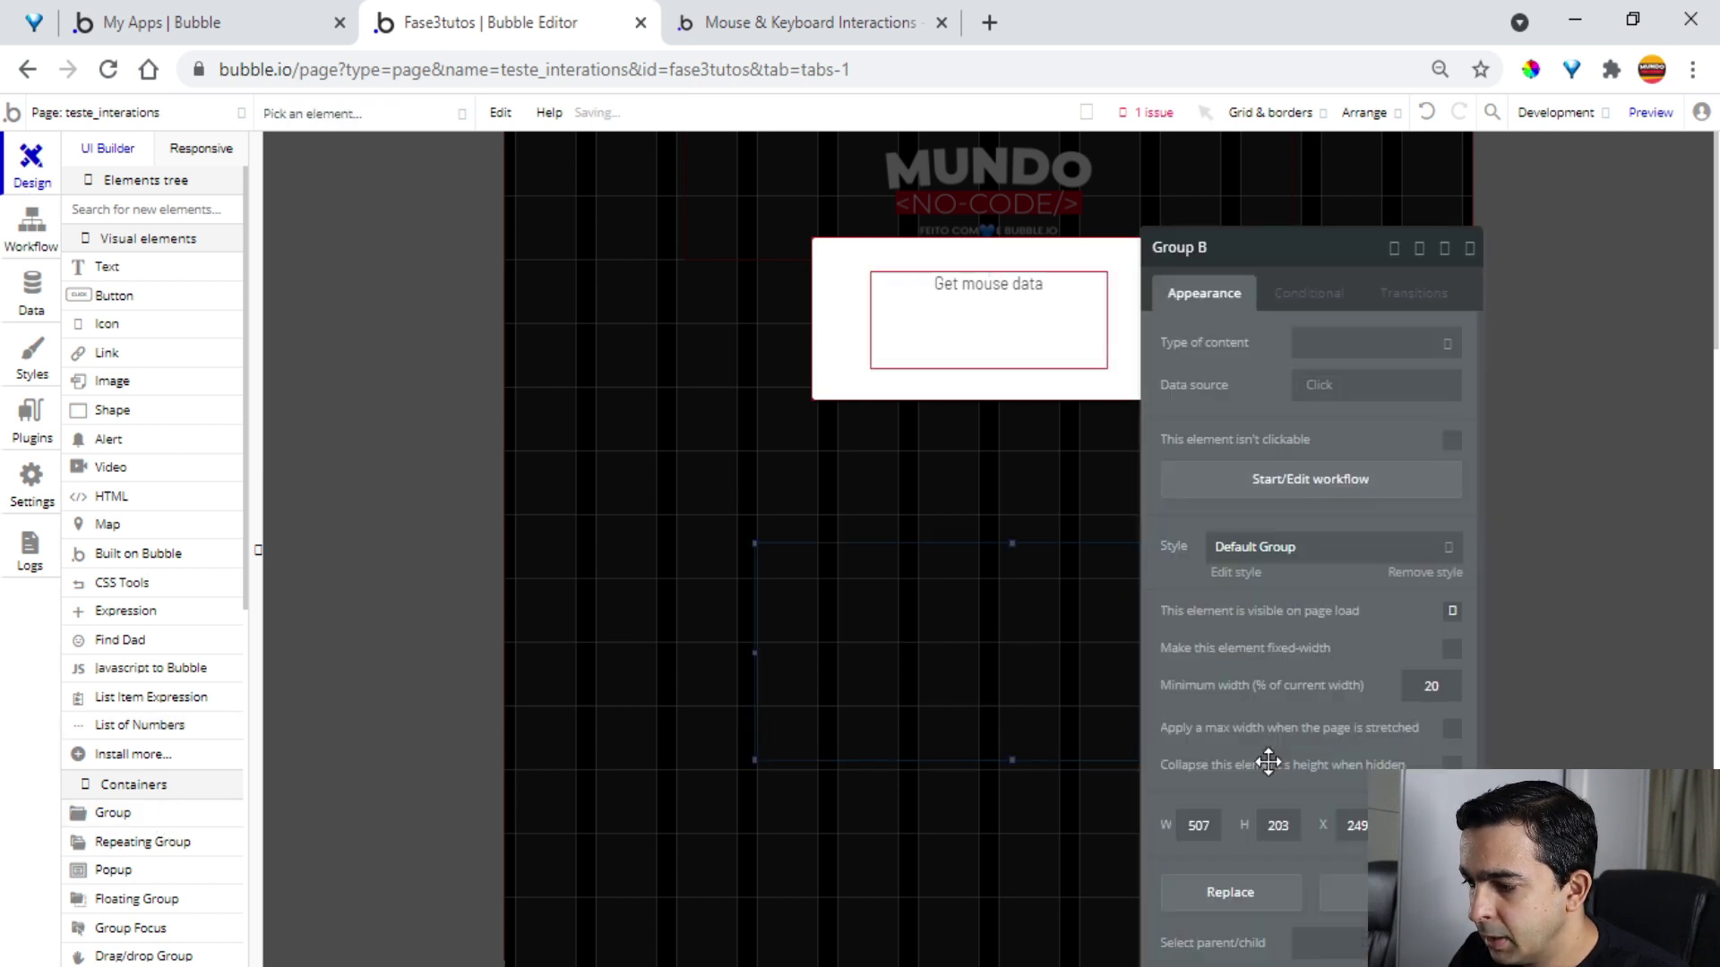
# Remove the new group's style and give it an image background using the uploaded file BARRA DE PROGRESSO.png
pyautogui.click(1404, 572)
pyautogui.click(1373, 622)
pyautogui.click(1335, 741)
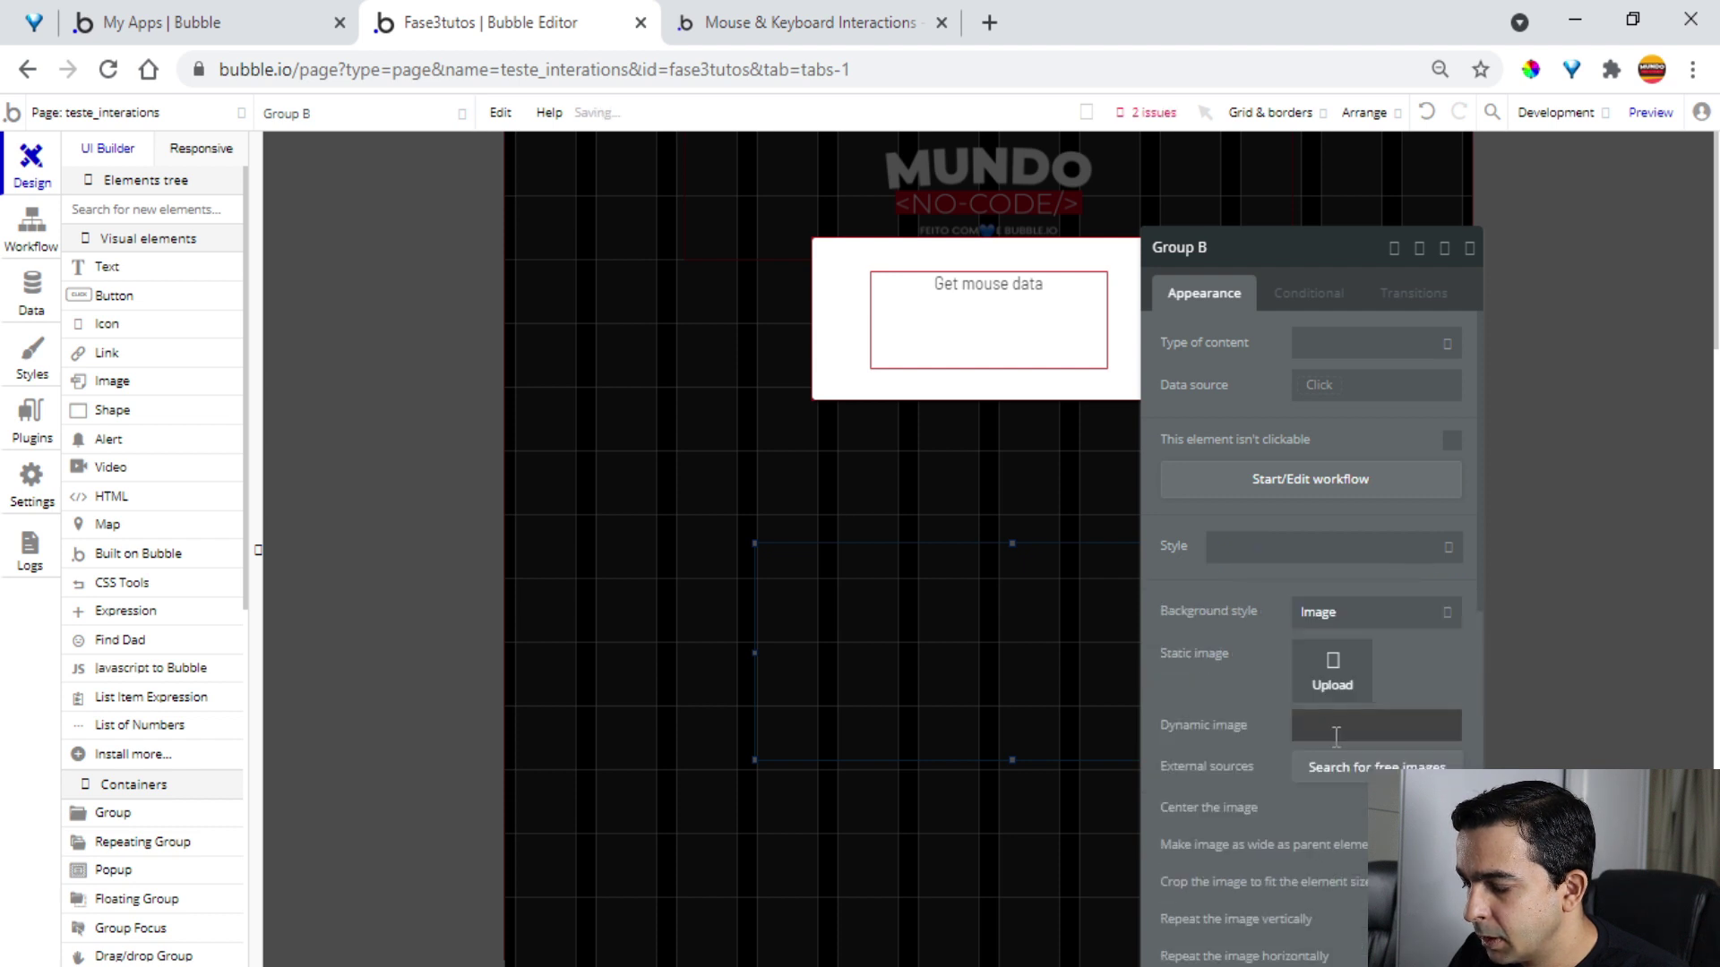
pyautogui.click(1323, 683)
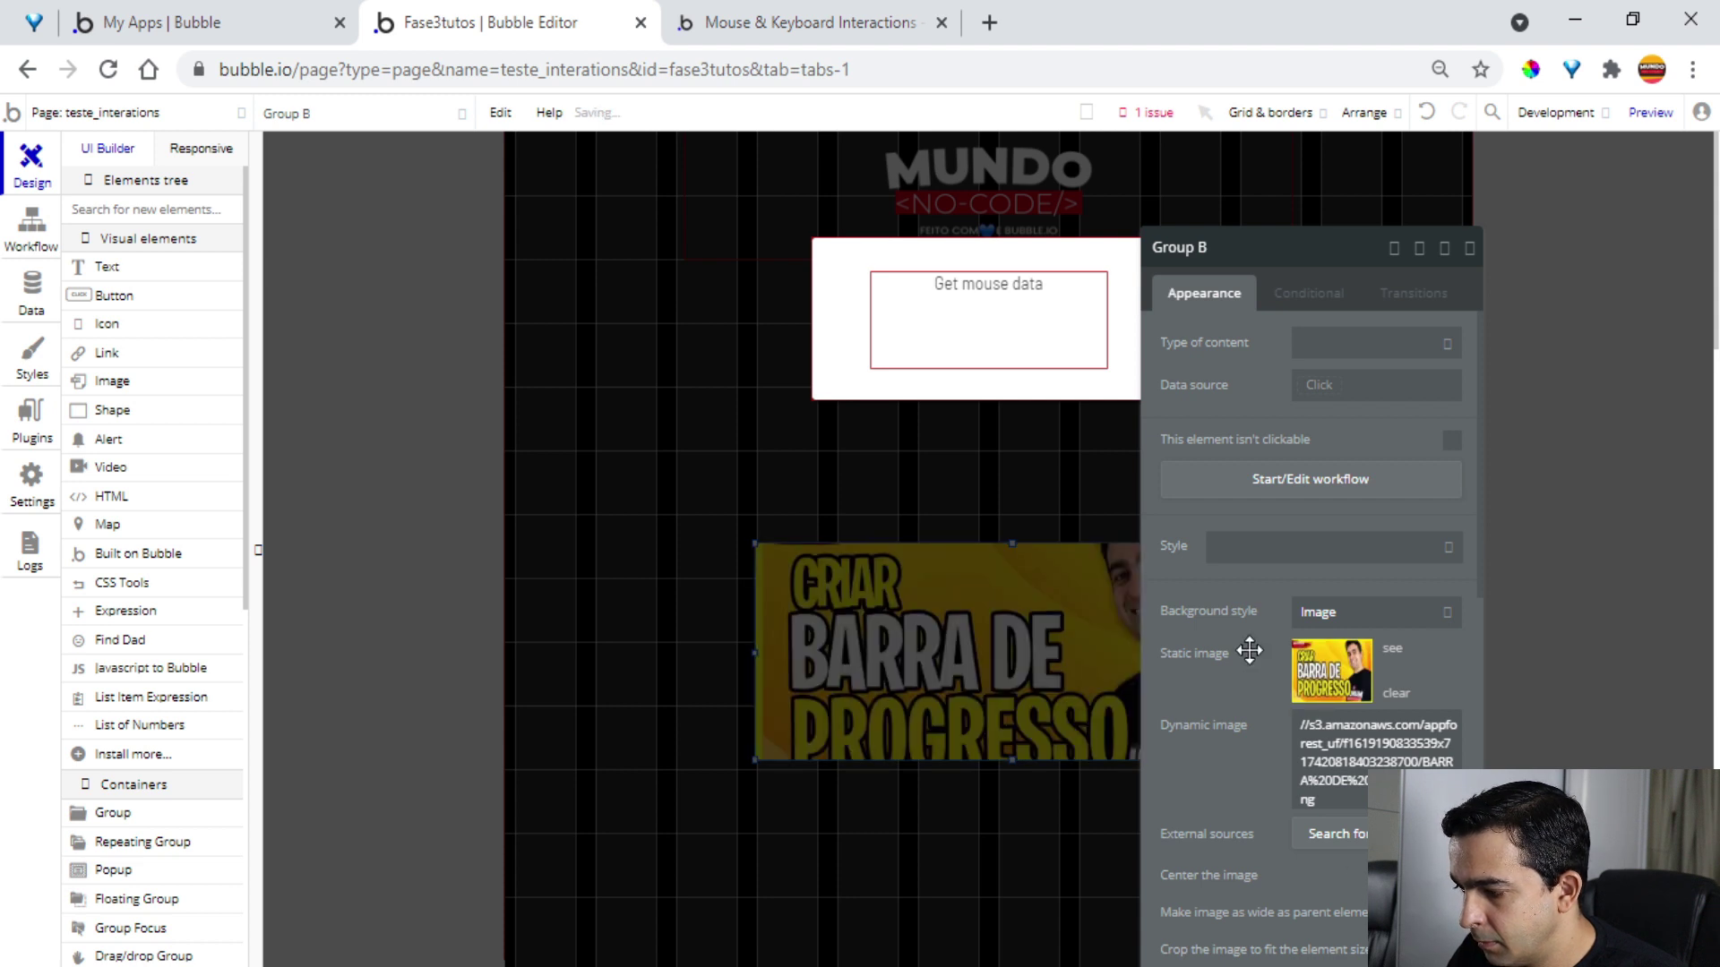
pyautogui.click(1476, 258)
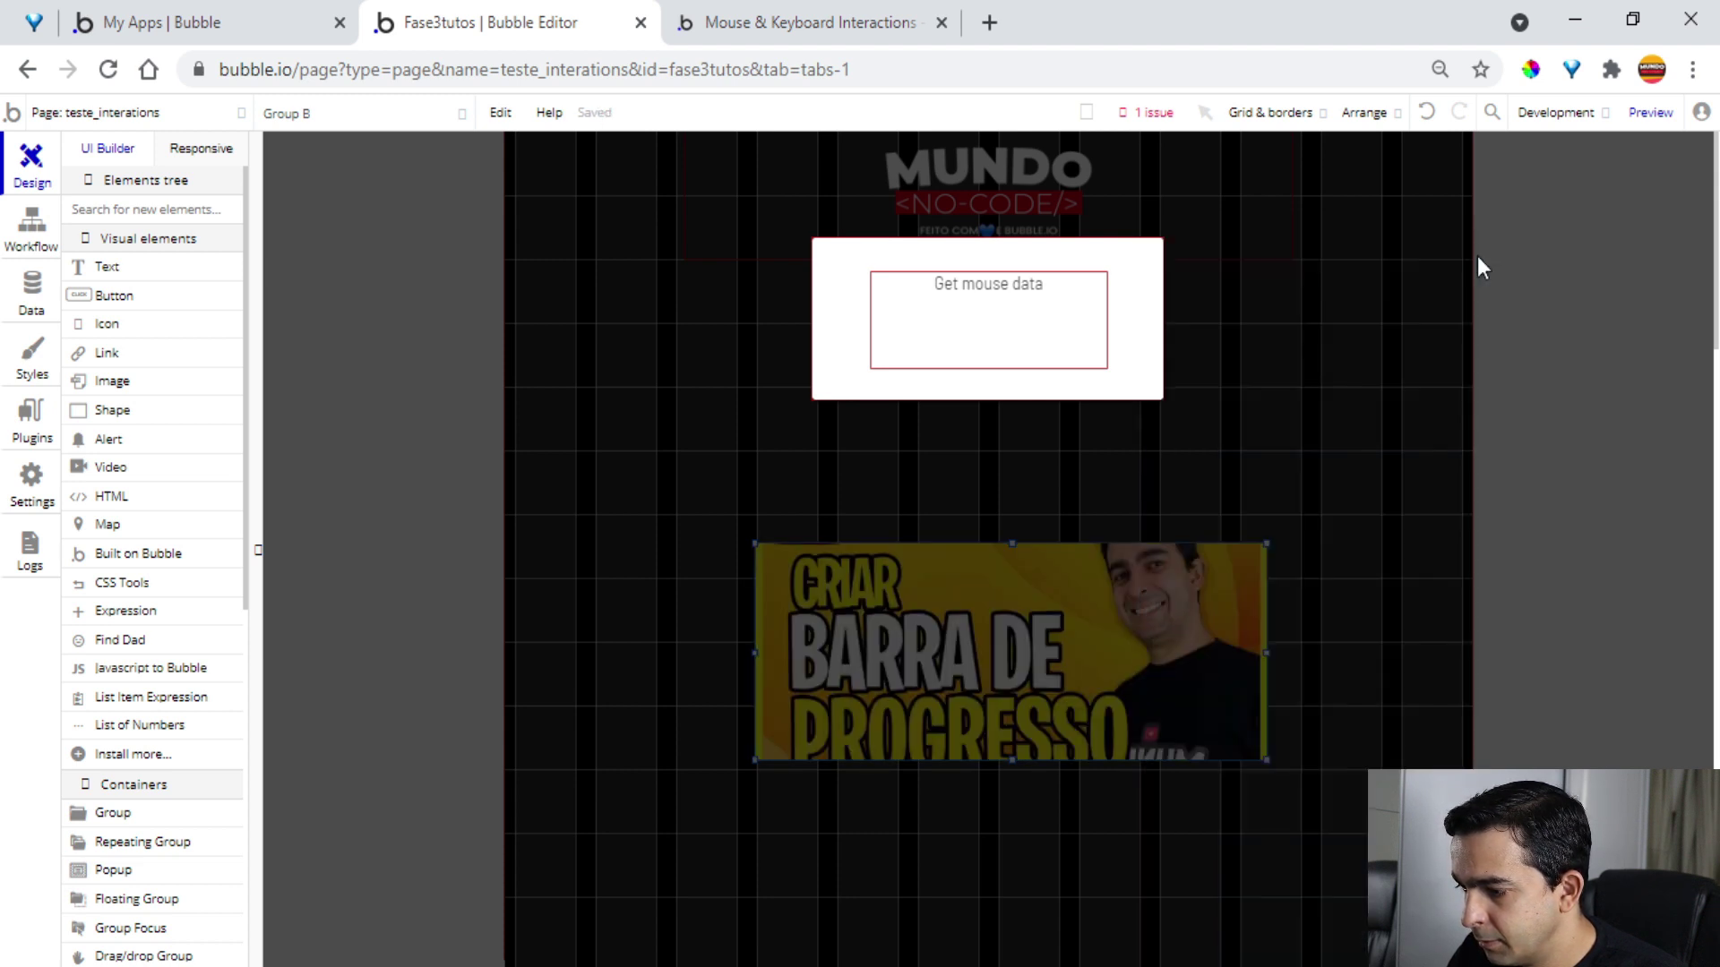
# Turn off the image group's visibility on page load and close its properties
pyautogui.click(733, 453)
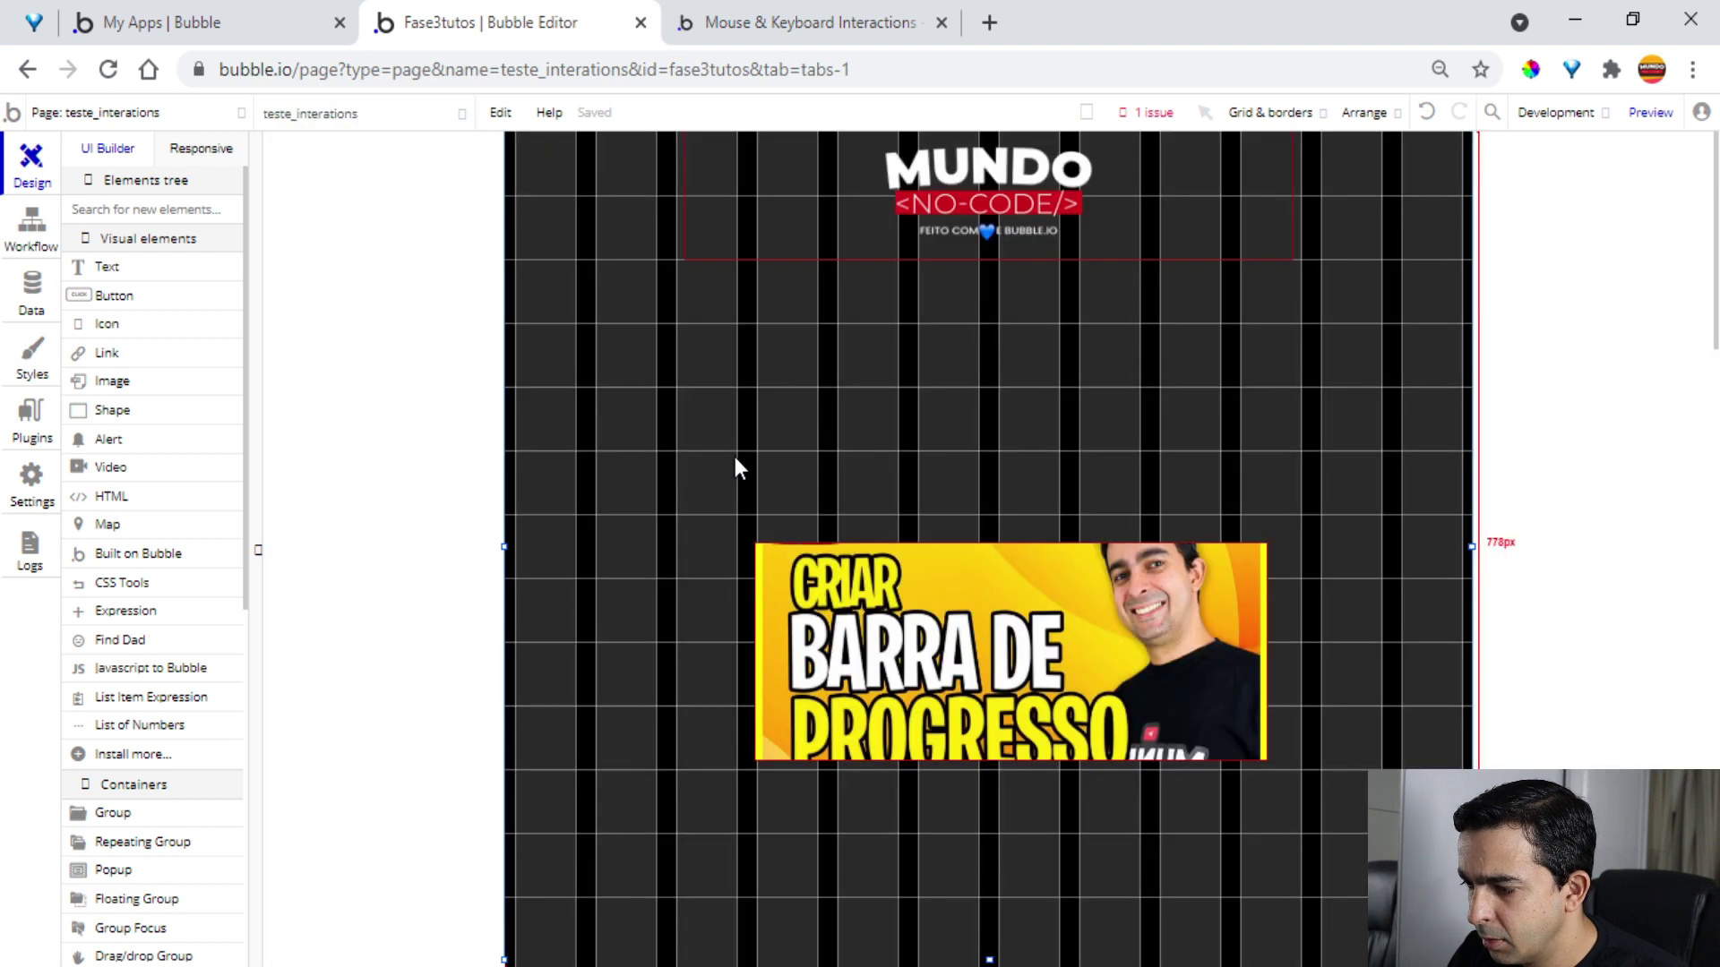
pyautogui.doubleClick(940, 663)
pyautogui.scroll(-5, 1443, 675)
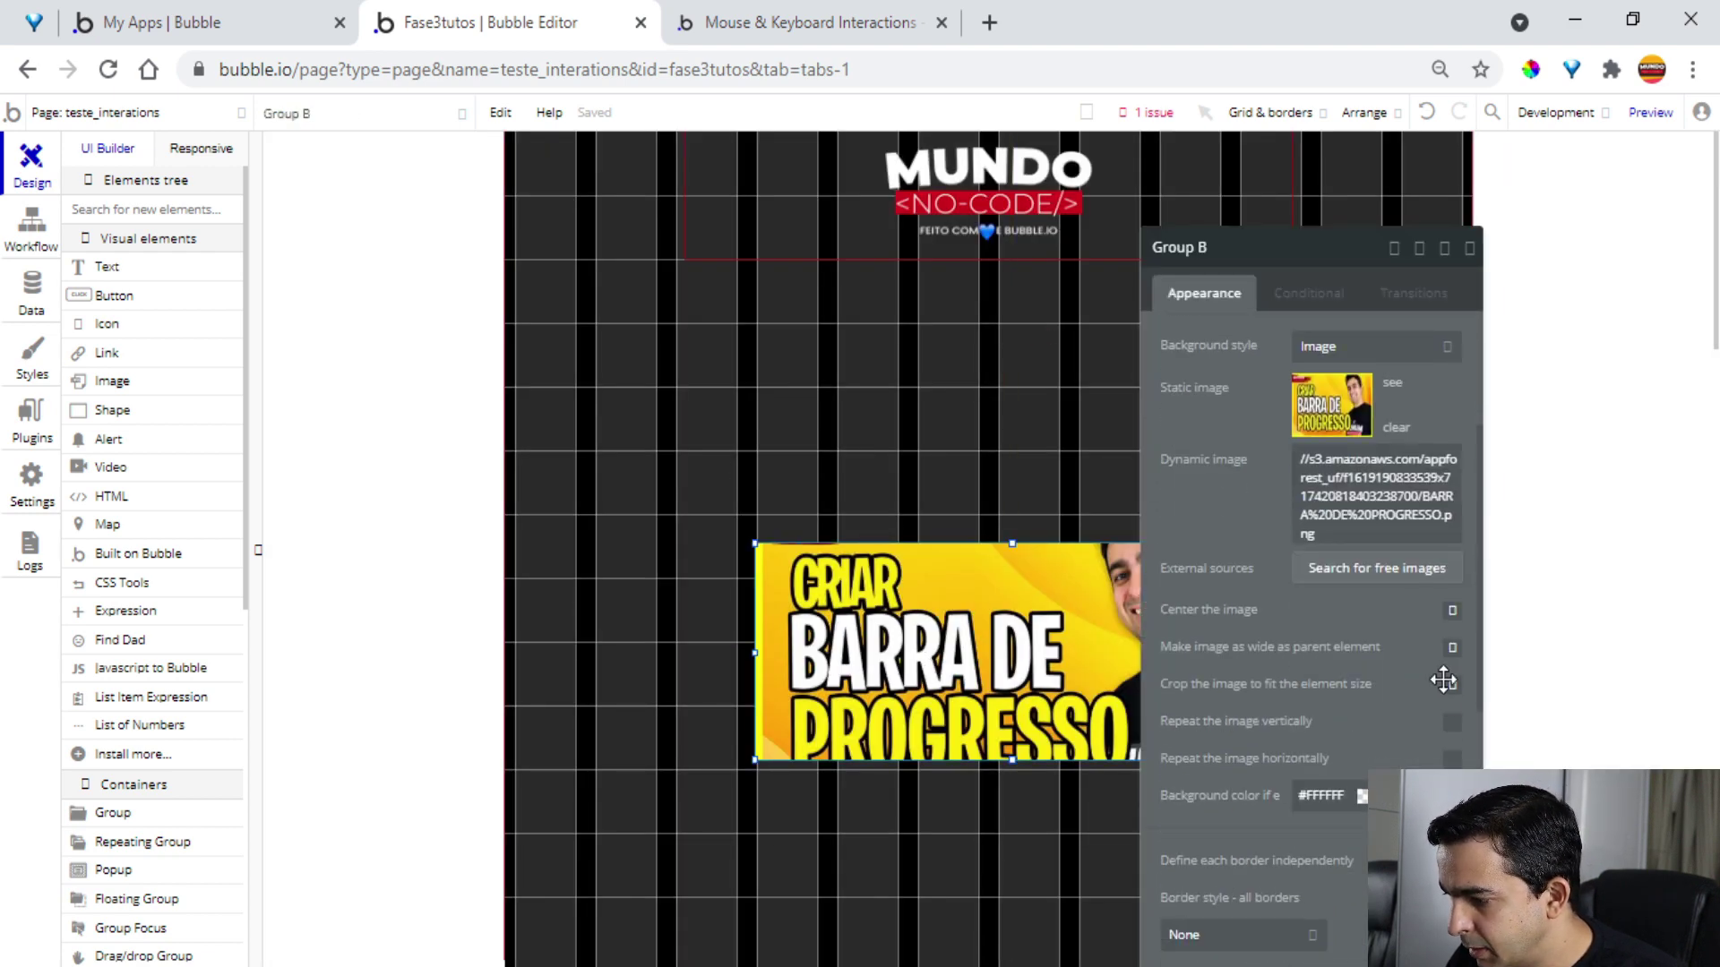
pyautogui.click(1451, 660)
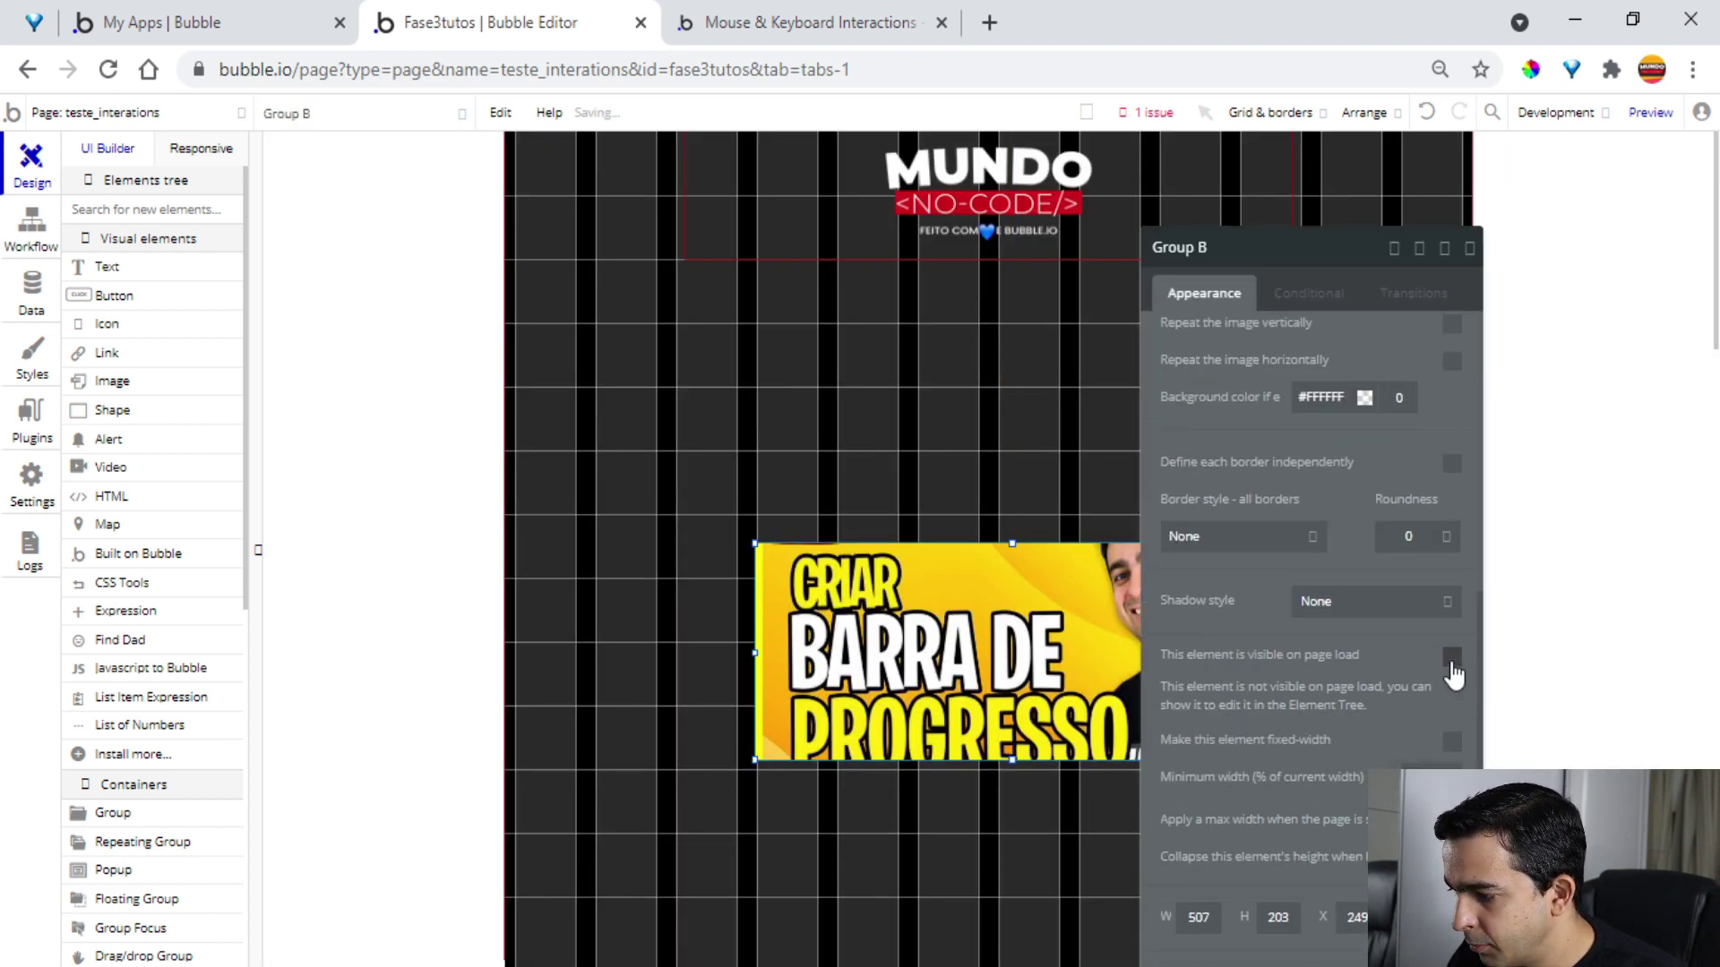
pyautogui.click(1469, 251)
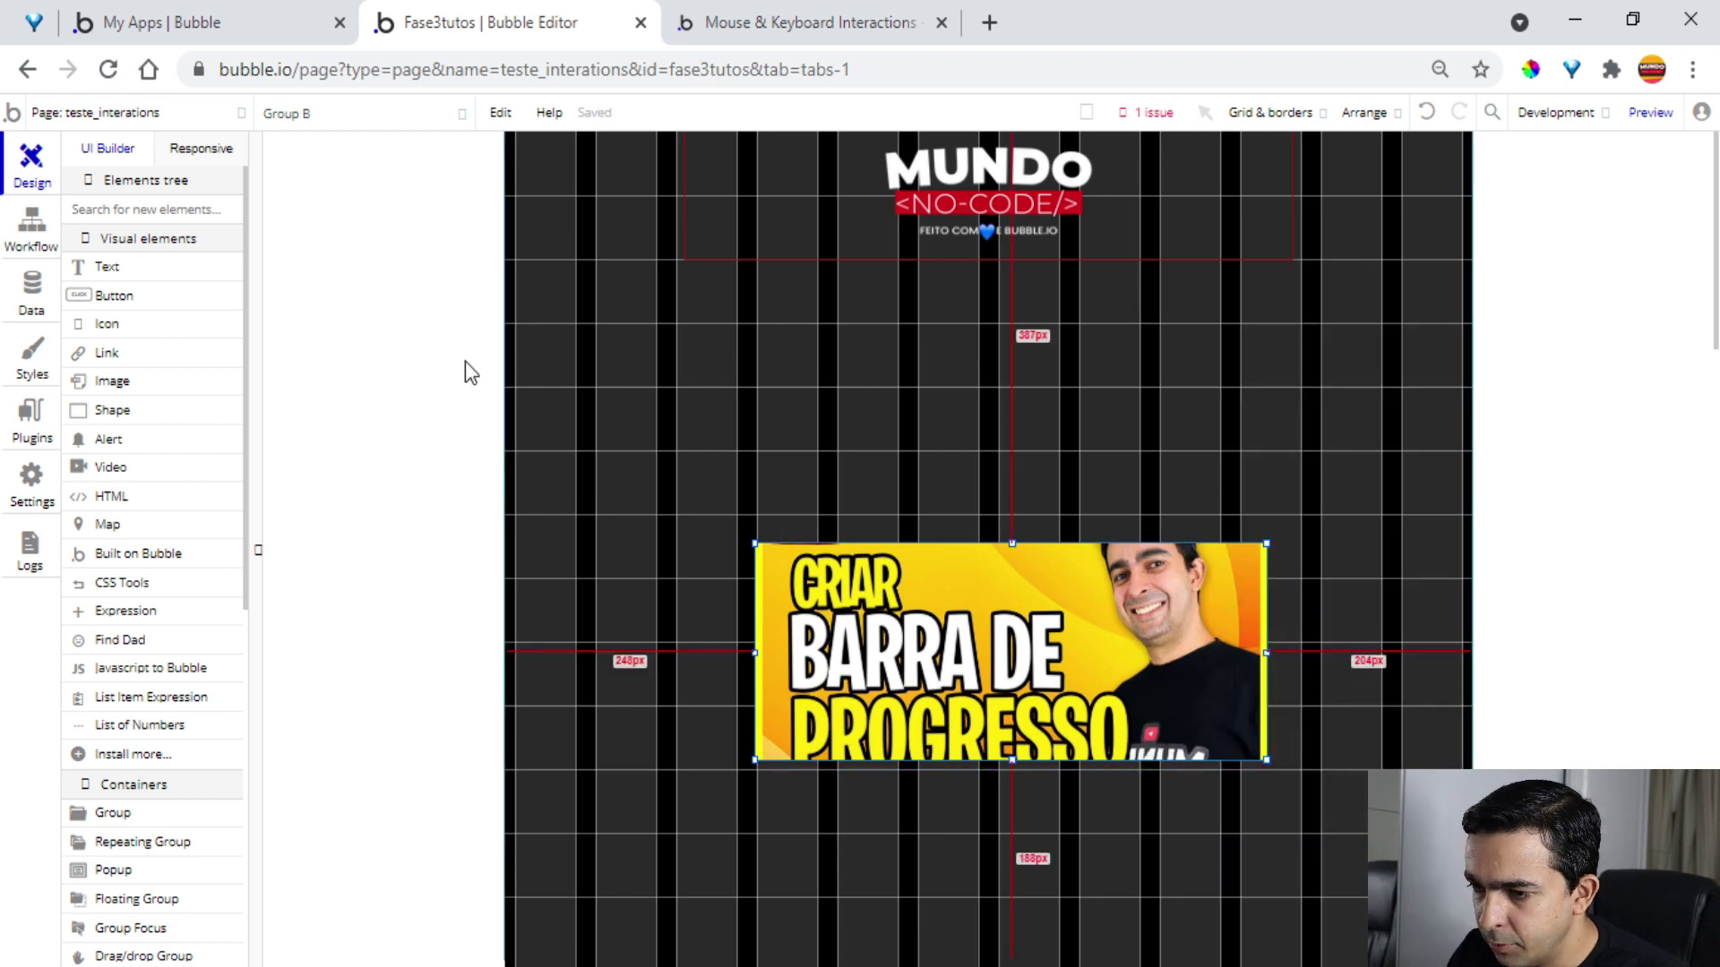
# Add a User scrolls on page event from the Interactions category to the page's workflows
pyautogui.click(31, 231)
pyautogui.click(391, 236)
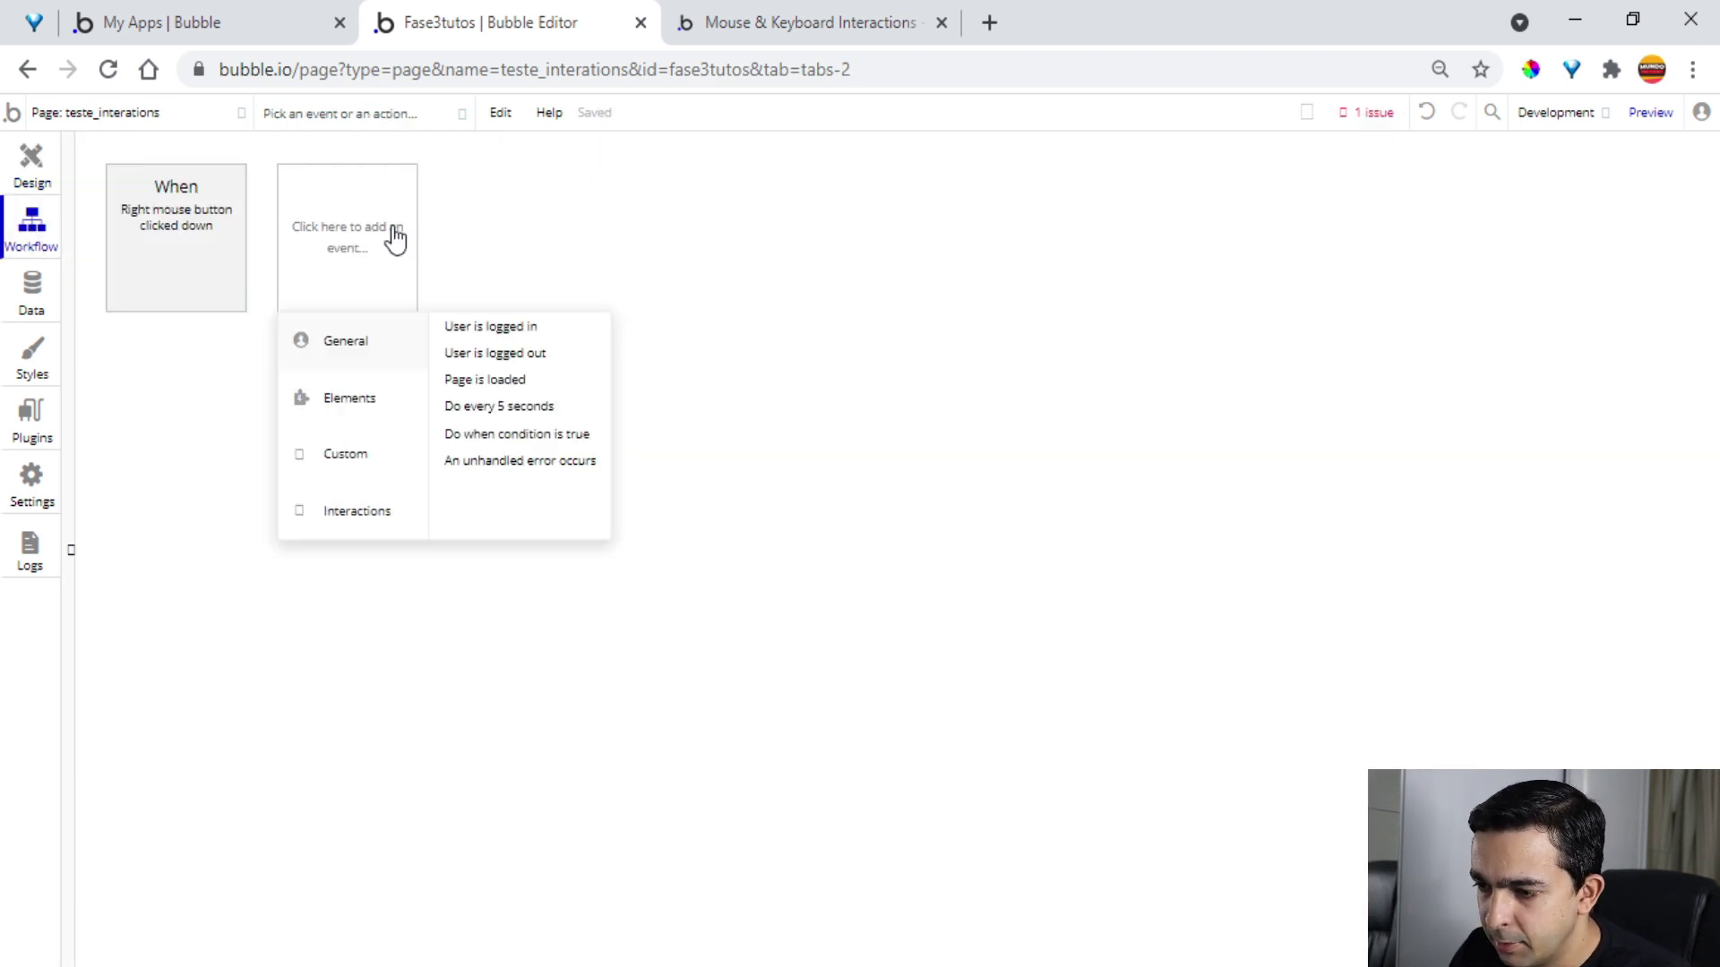
pyautogui.click(358, 529)
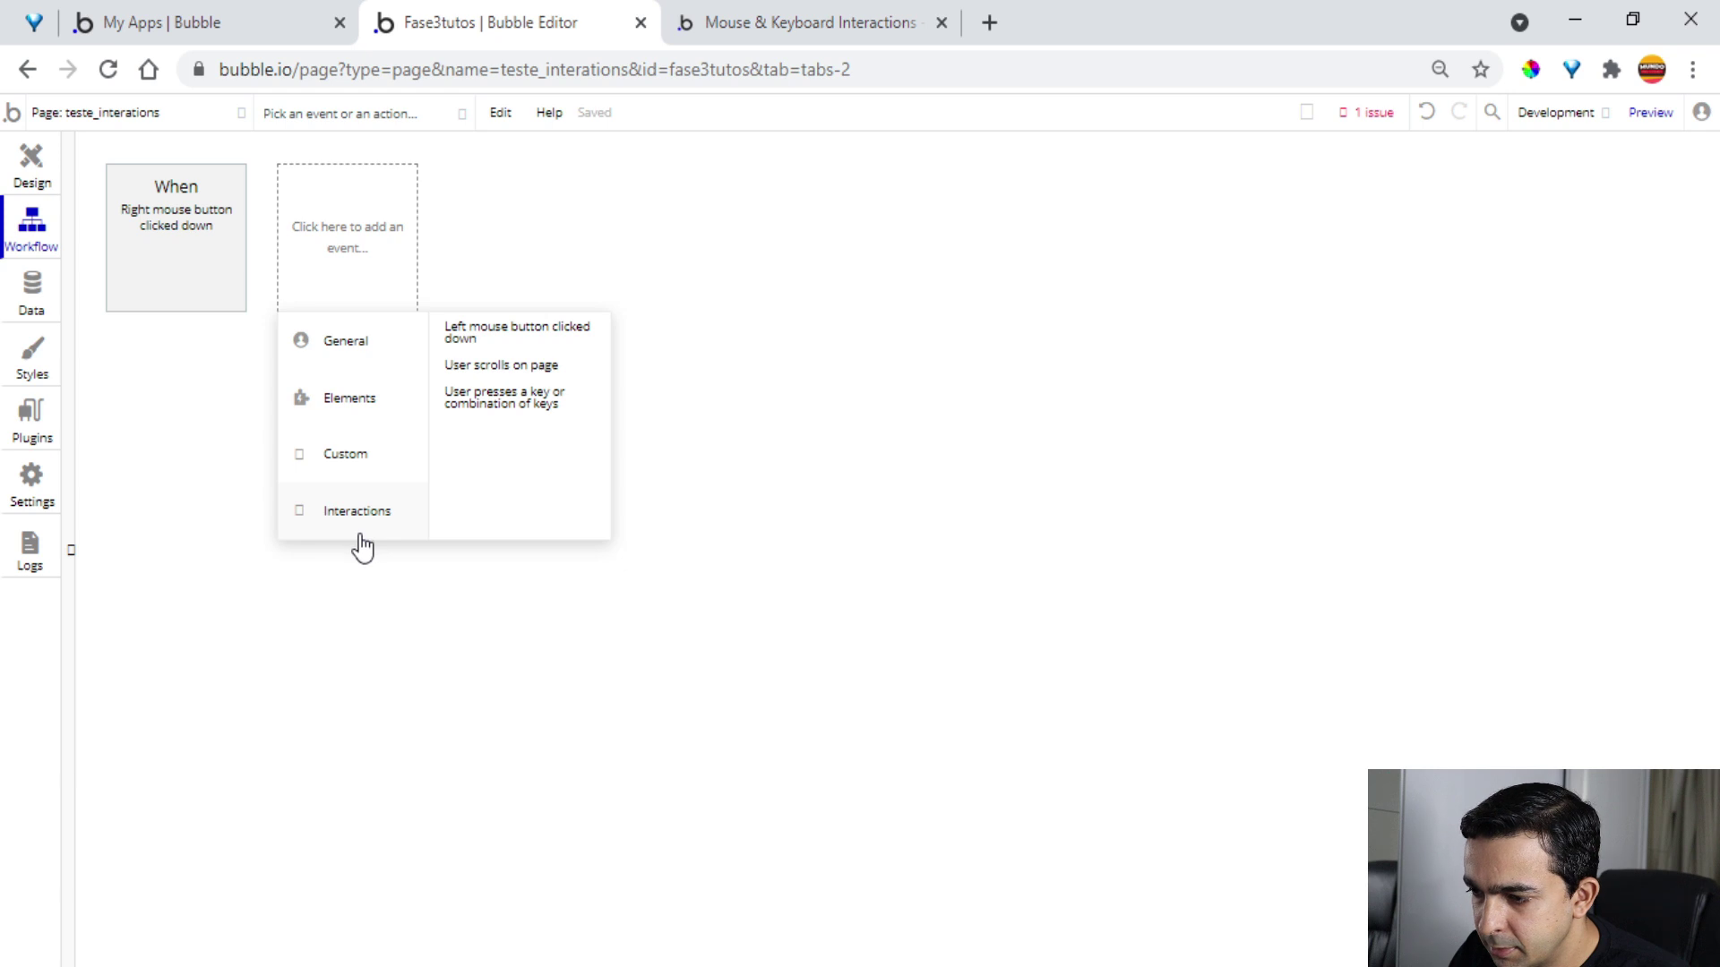
pyautogui.click(501, 367)
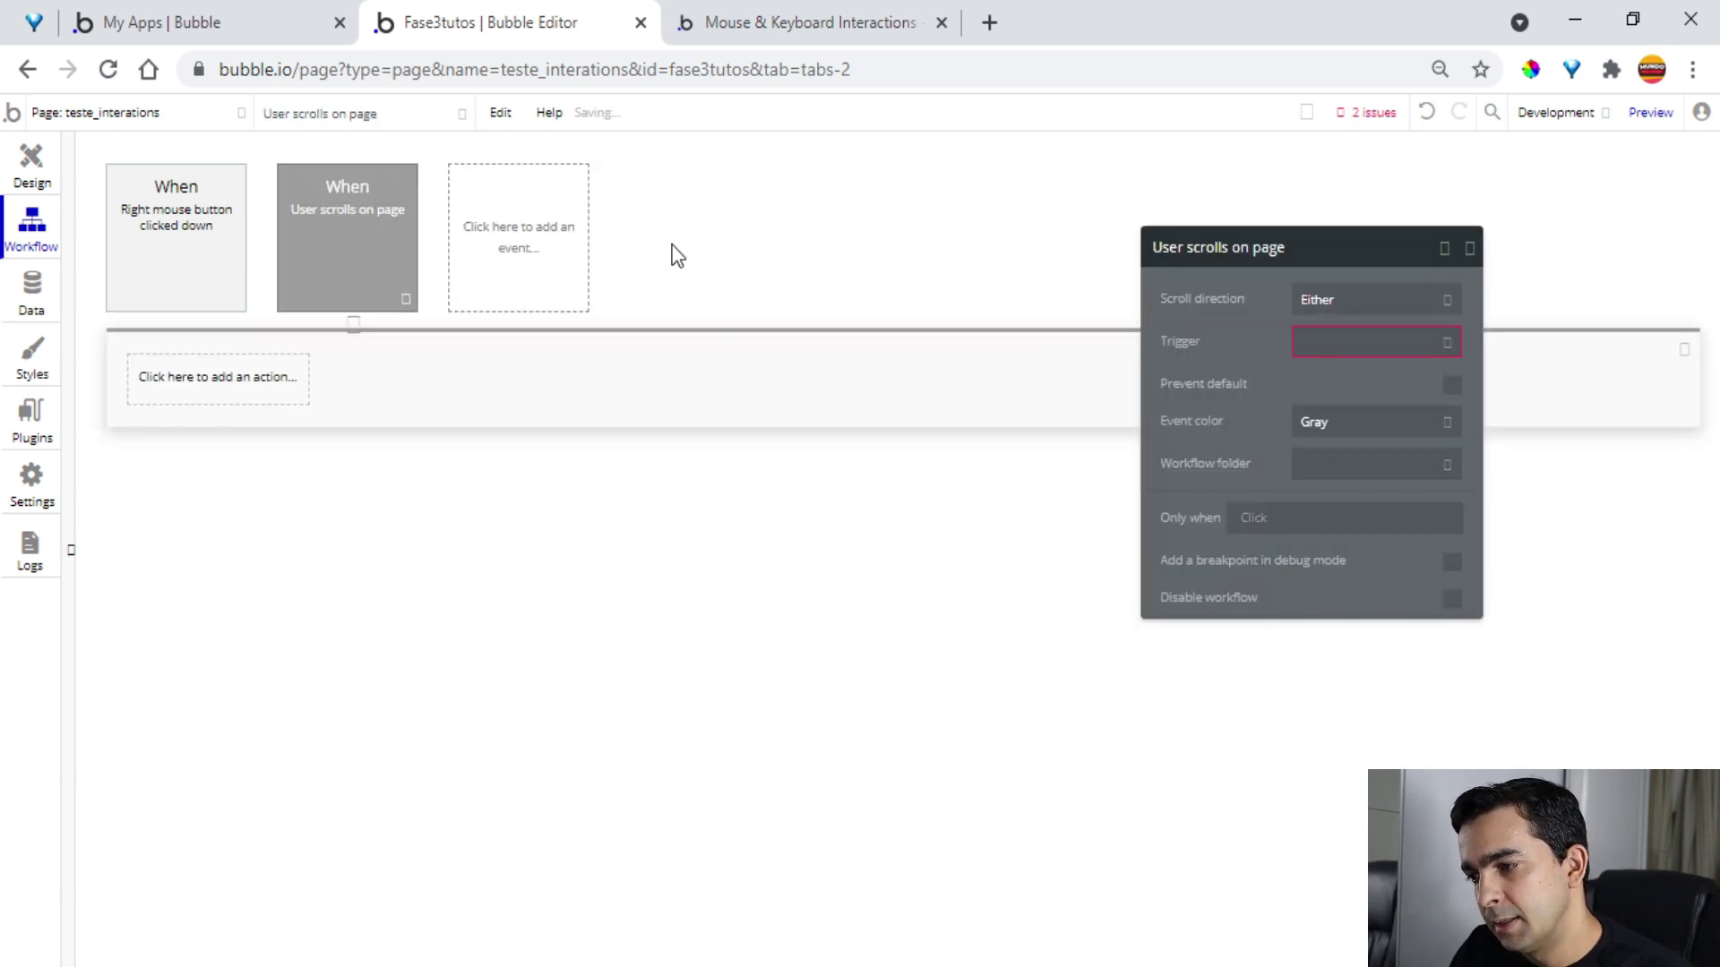
# Set the scroll event's direction to Scroll Down and its trigger to On start of scroll, and close its properties
pyautogui.click(1407, 311)
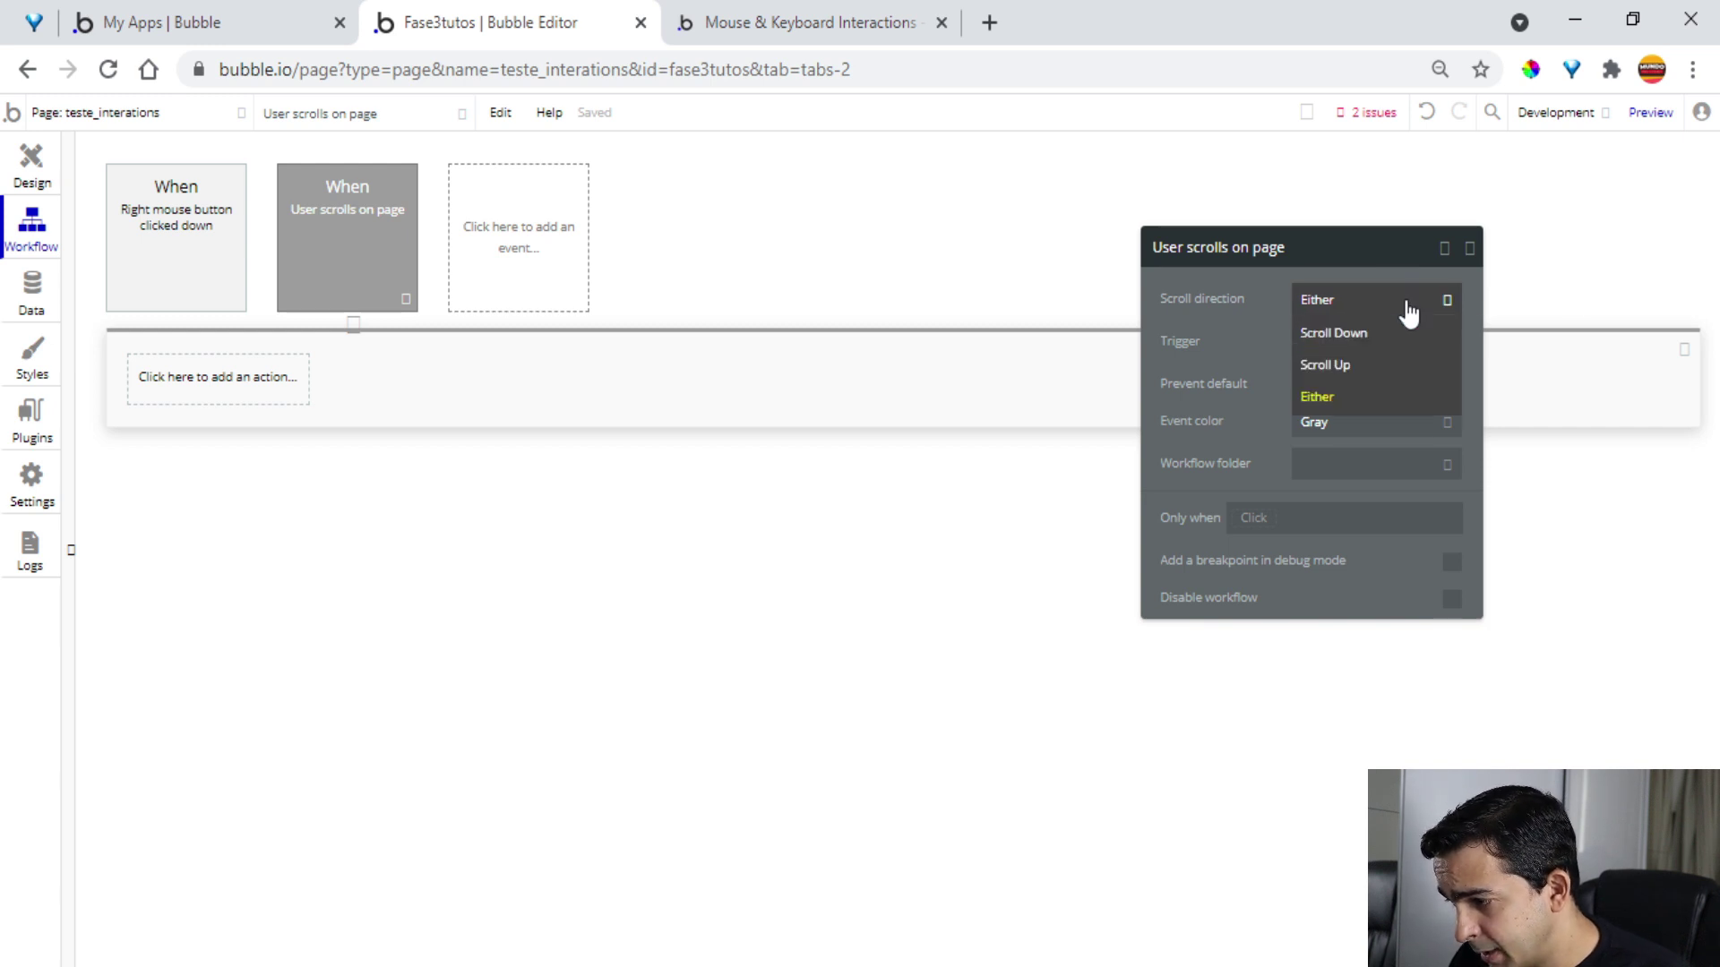
pyautogui.click(1367, 334)
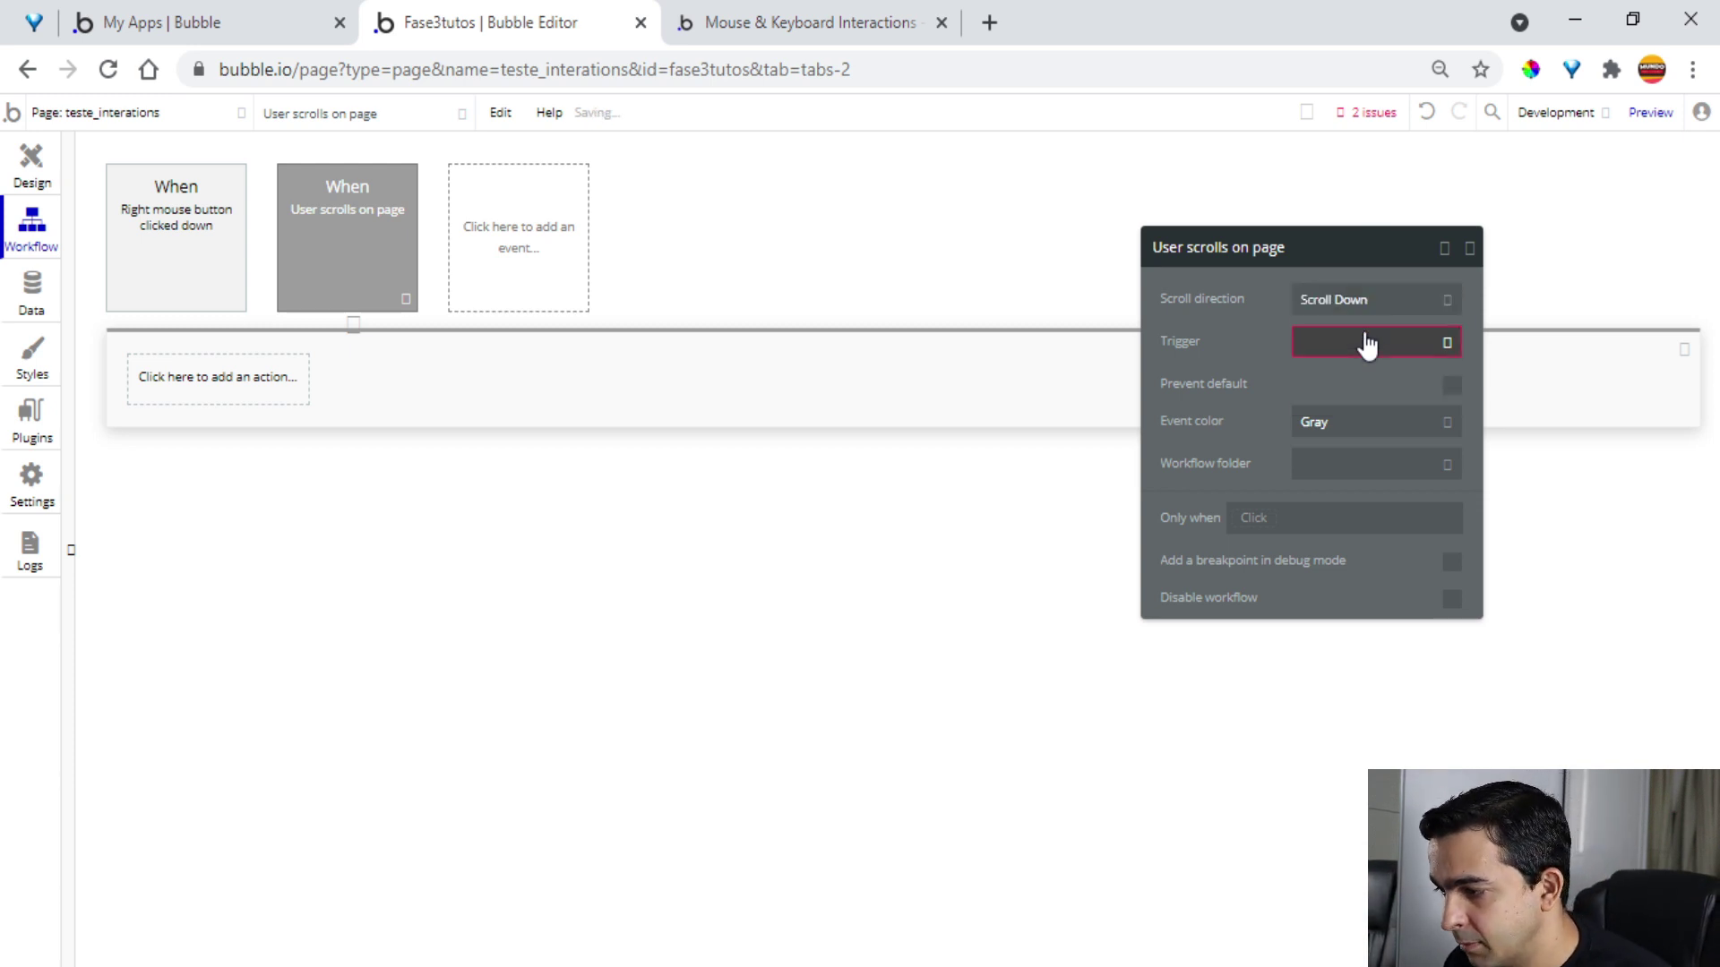
pyautogui.click(1325, 342)
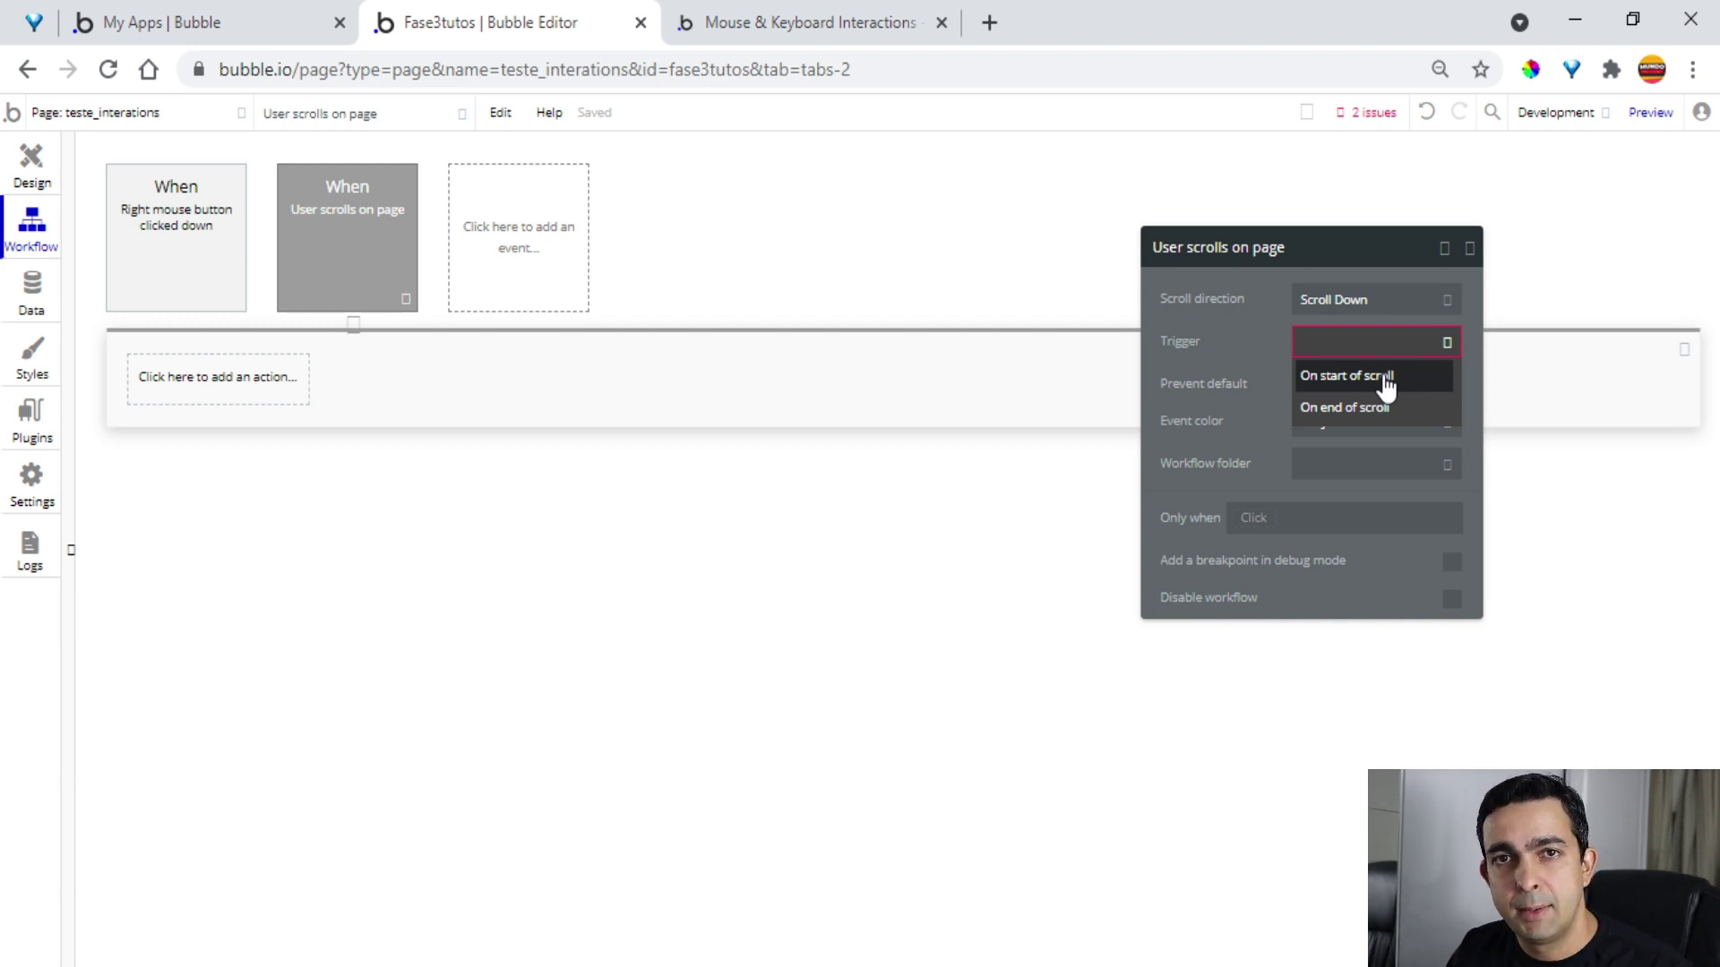
pyautogui.click(1387, 383)
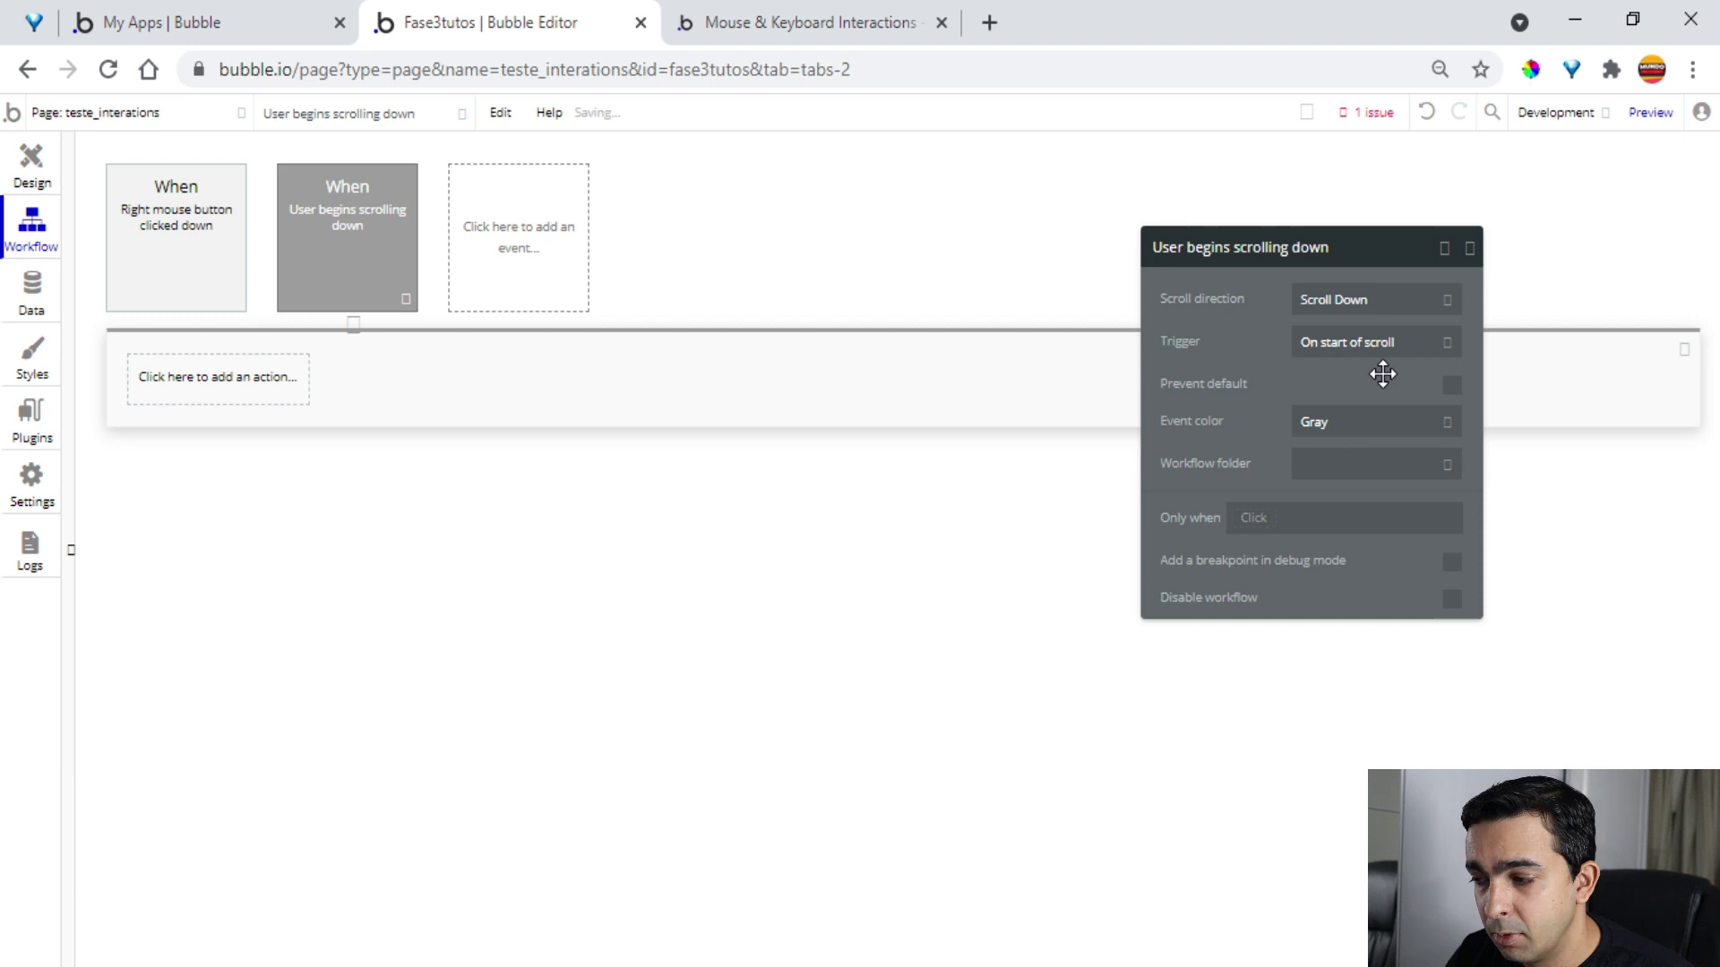
pyautogui.click(1469, 248)
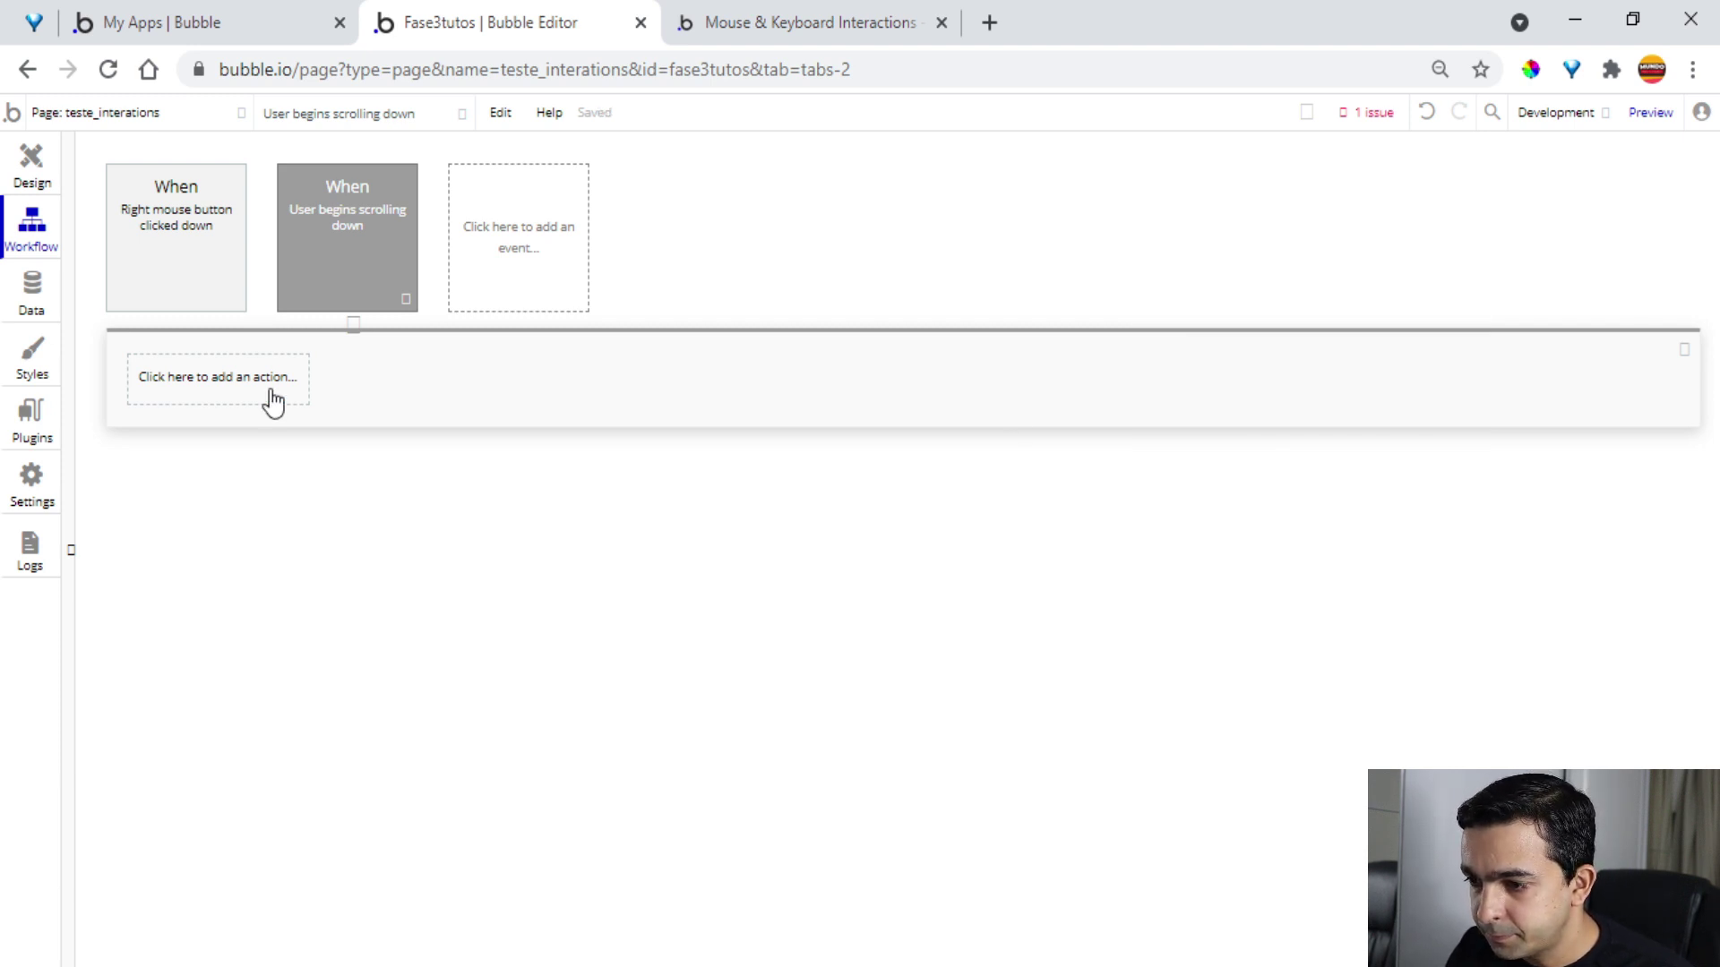
# Add an Animate element action to the scroll-down event, with Group B as the target element
pyautogui.click(213, 387)
pyautogui.click(253, 670)
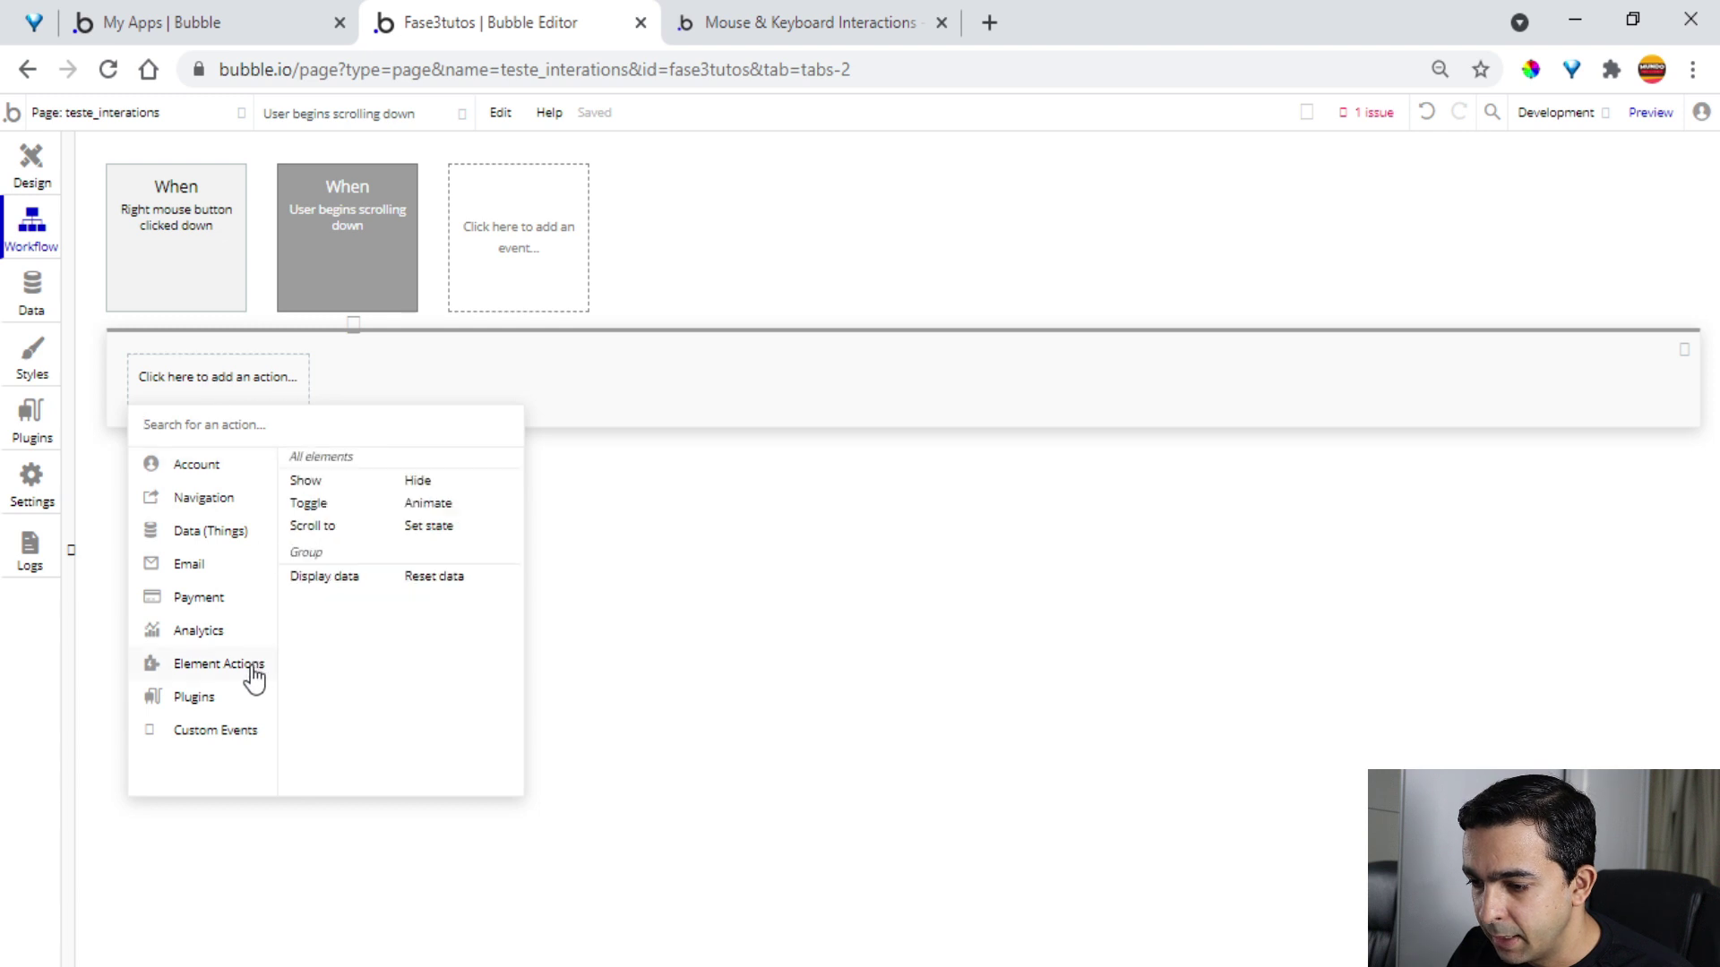
pyautogui.click(436, 507)
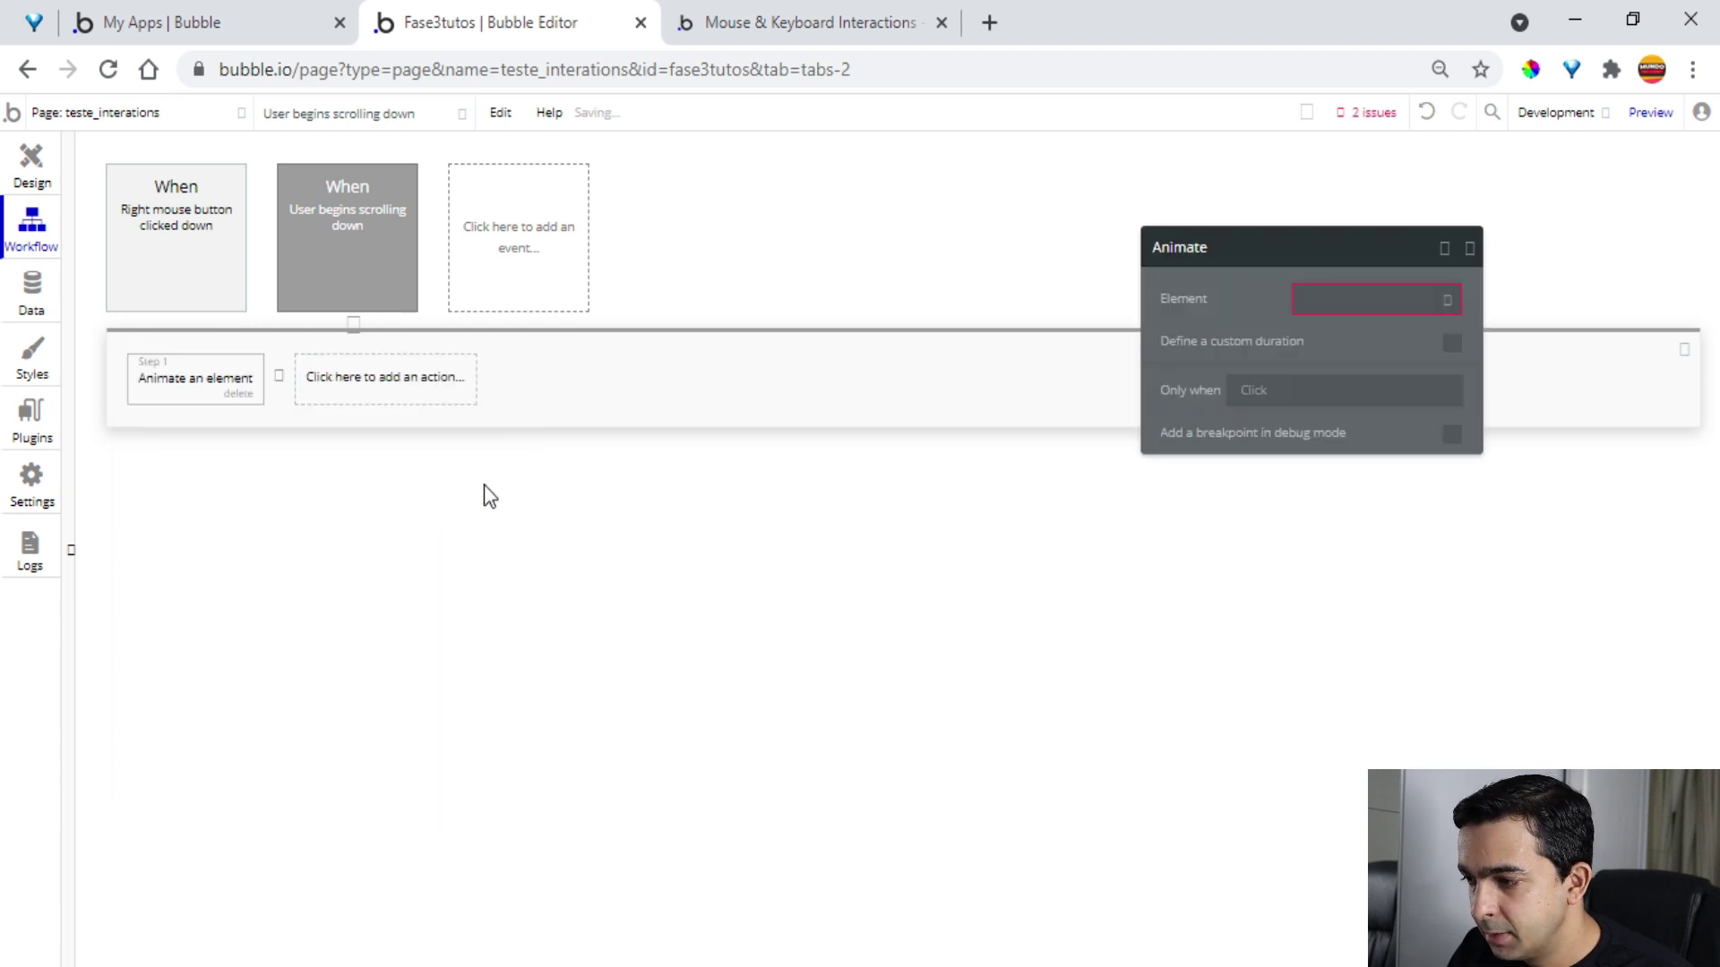
pyautogui.click(1336, 298)
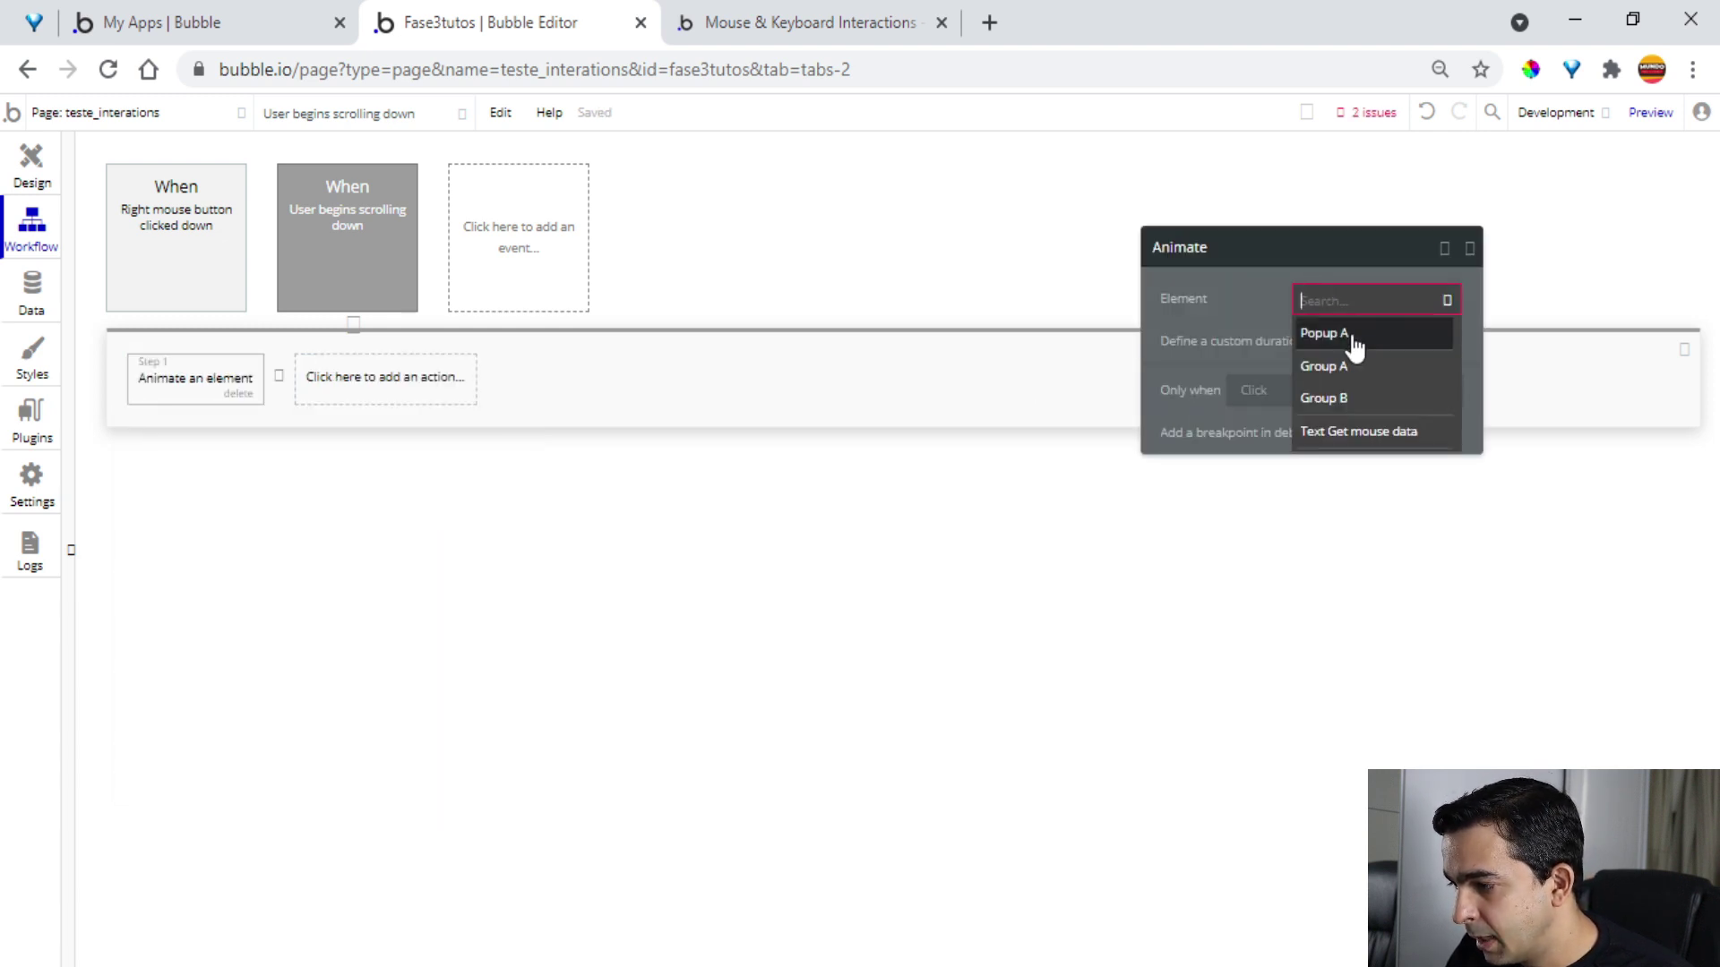
pyautogui.click(1384, 398)
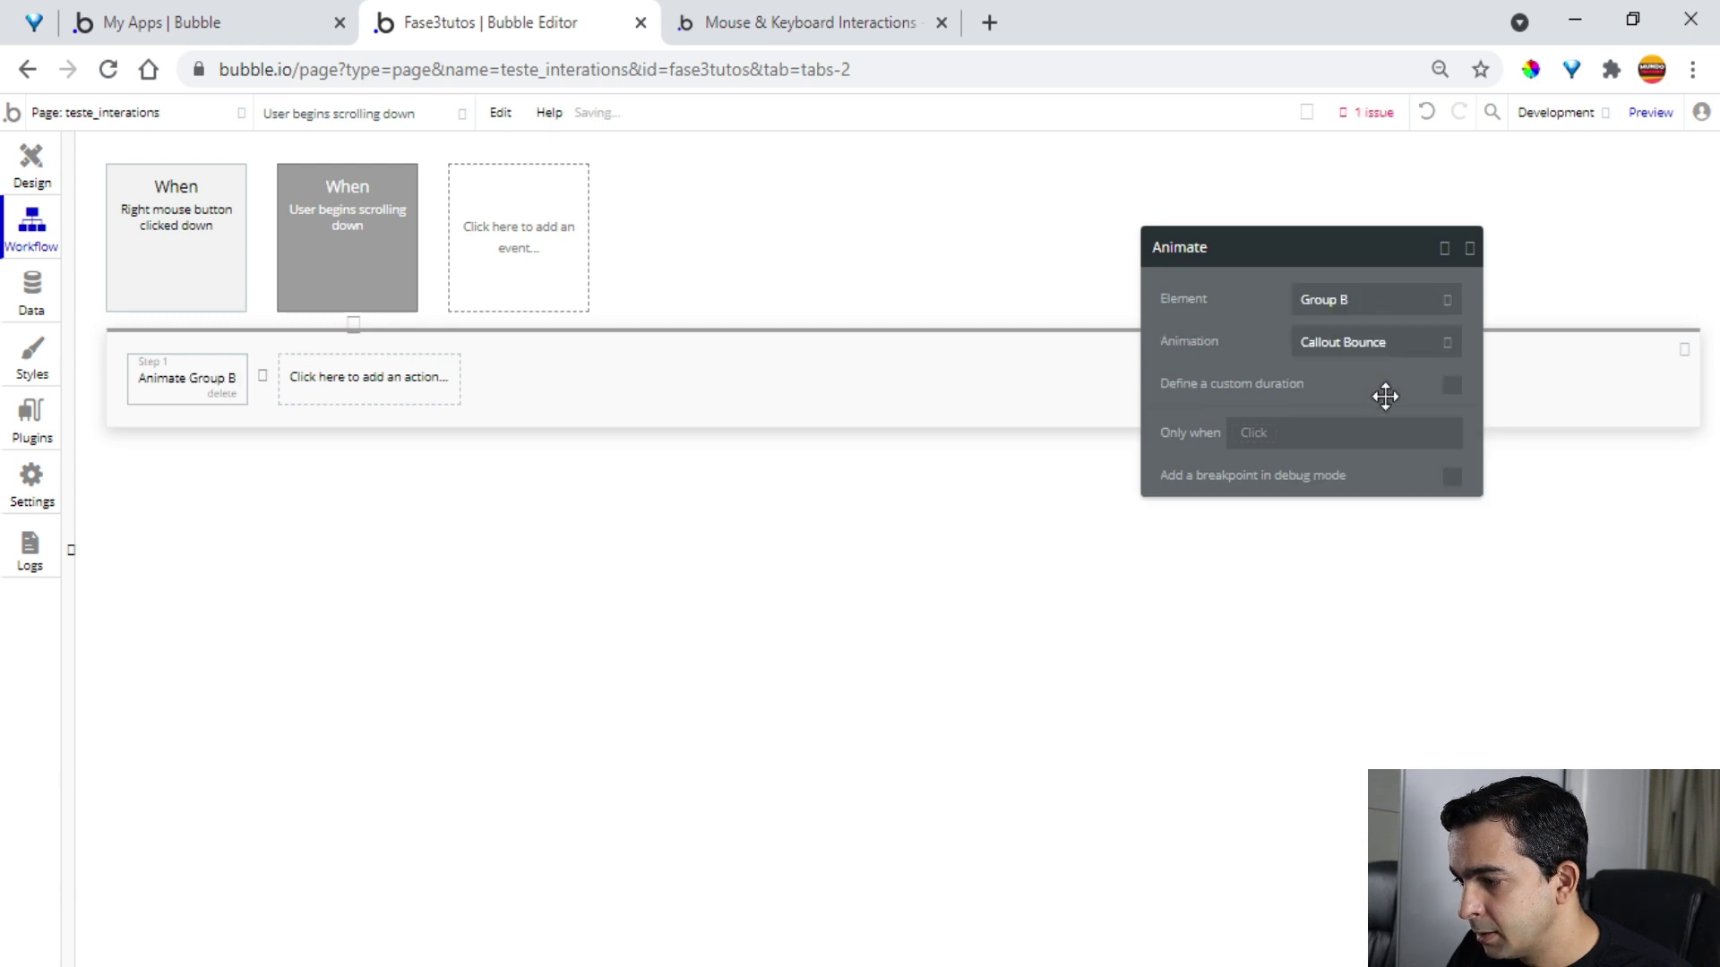
# Set the Group B animation to Transition BounceLeftIn
pyautogui.click(1446, 342)
pyautogui.scroll(-3, 1421, 582)
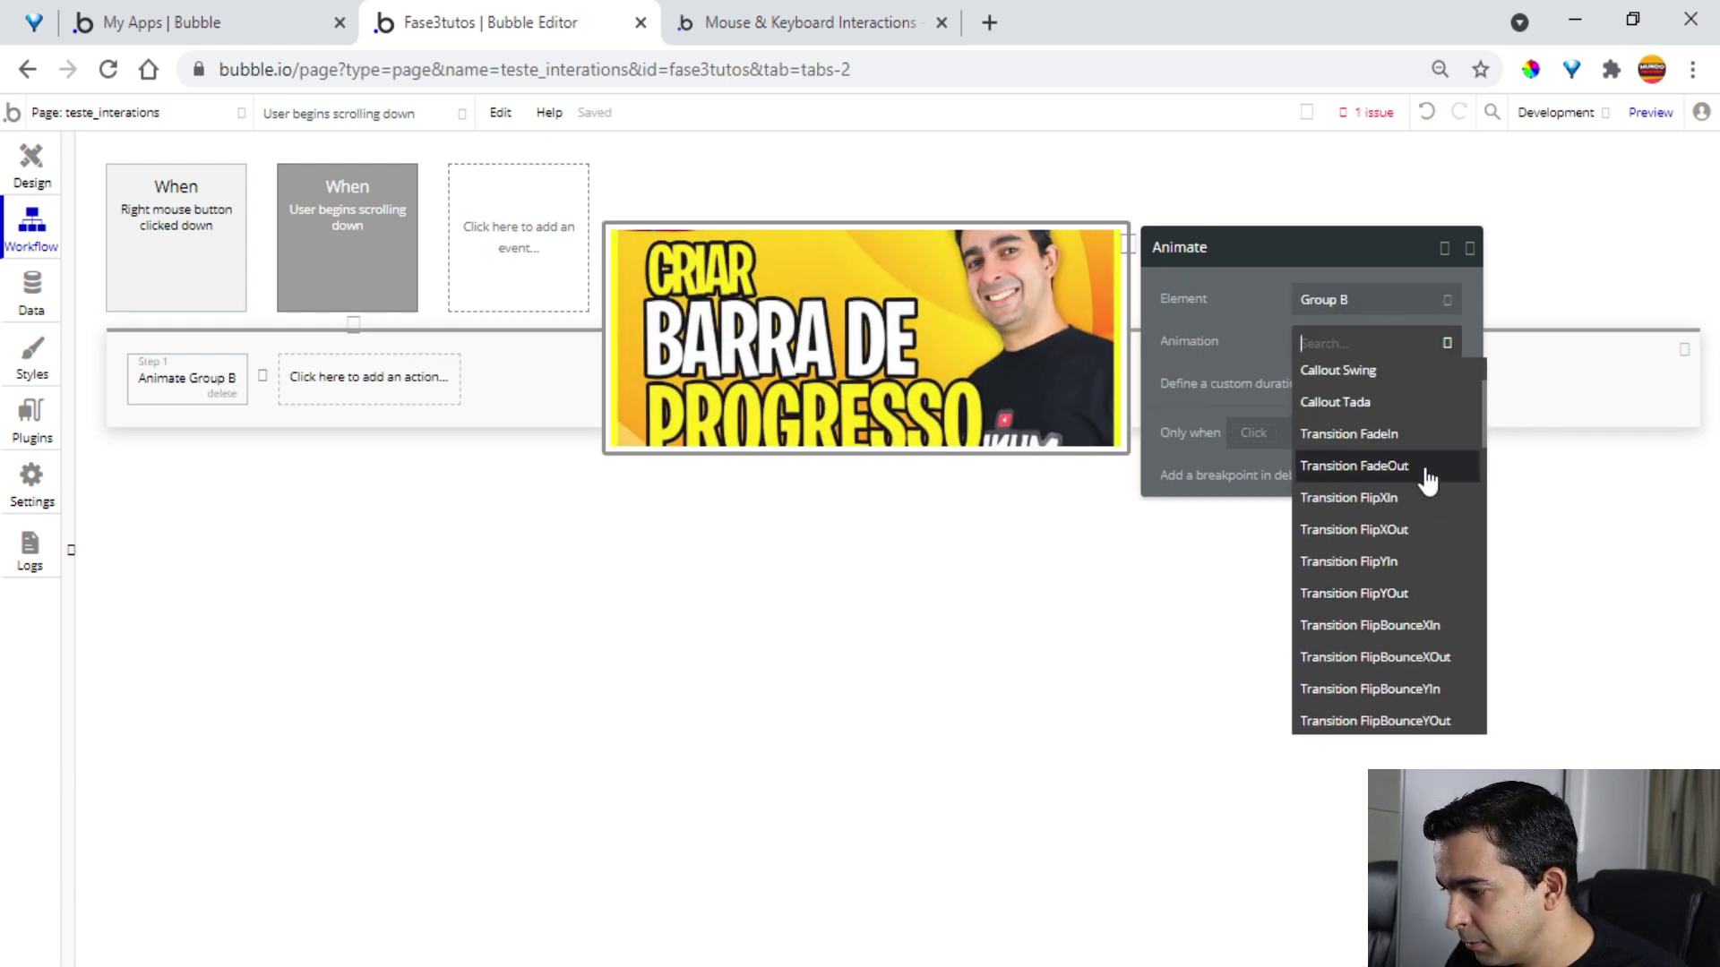
pyautogui.scroll(-5, 1426, 484)
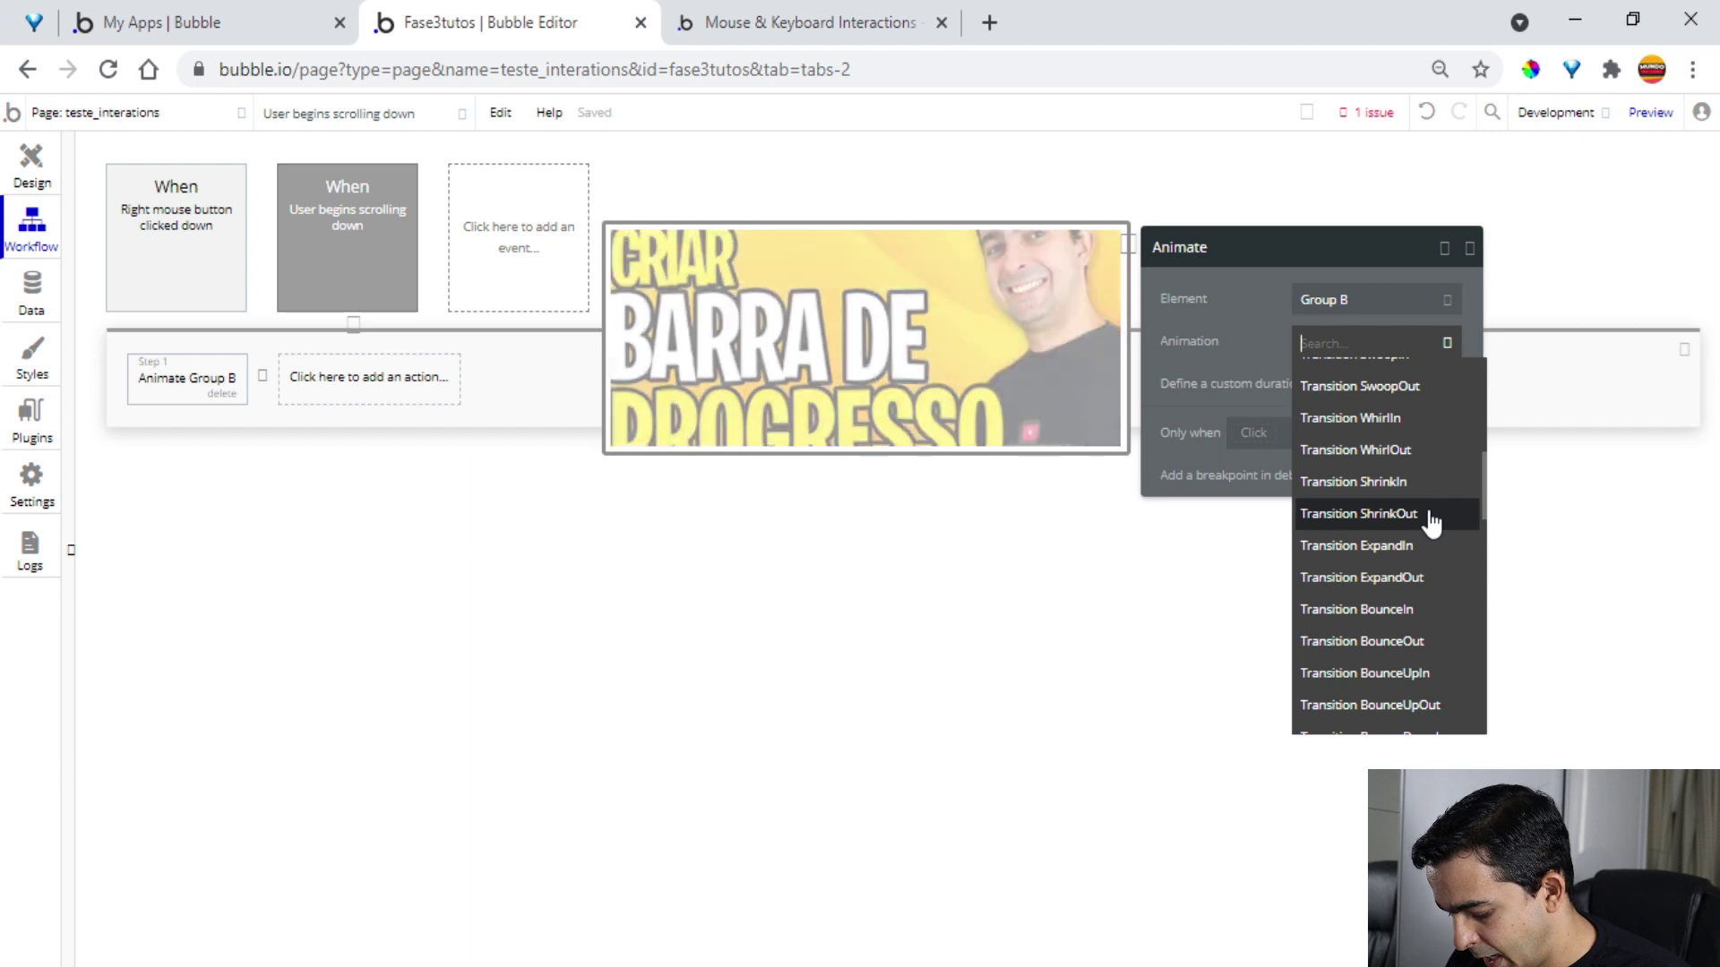
pyautogui.scroll(-2, 1425, 502)
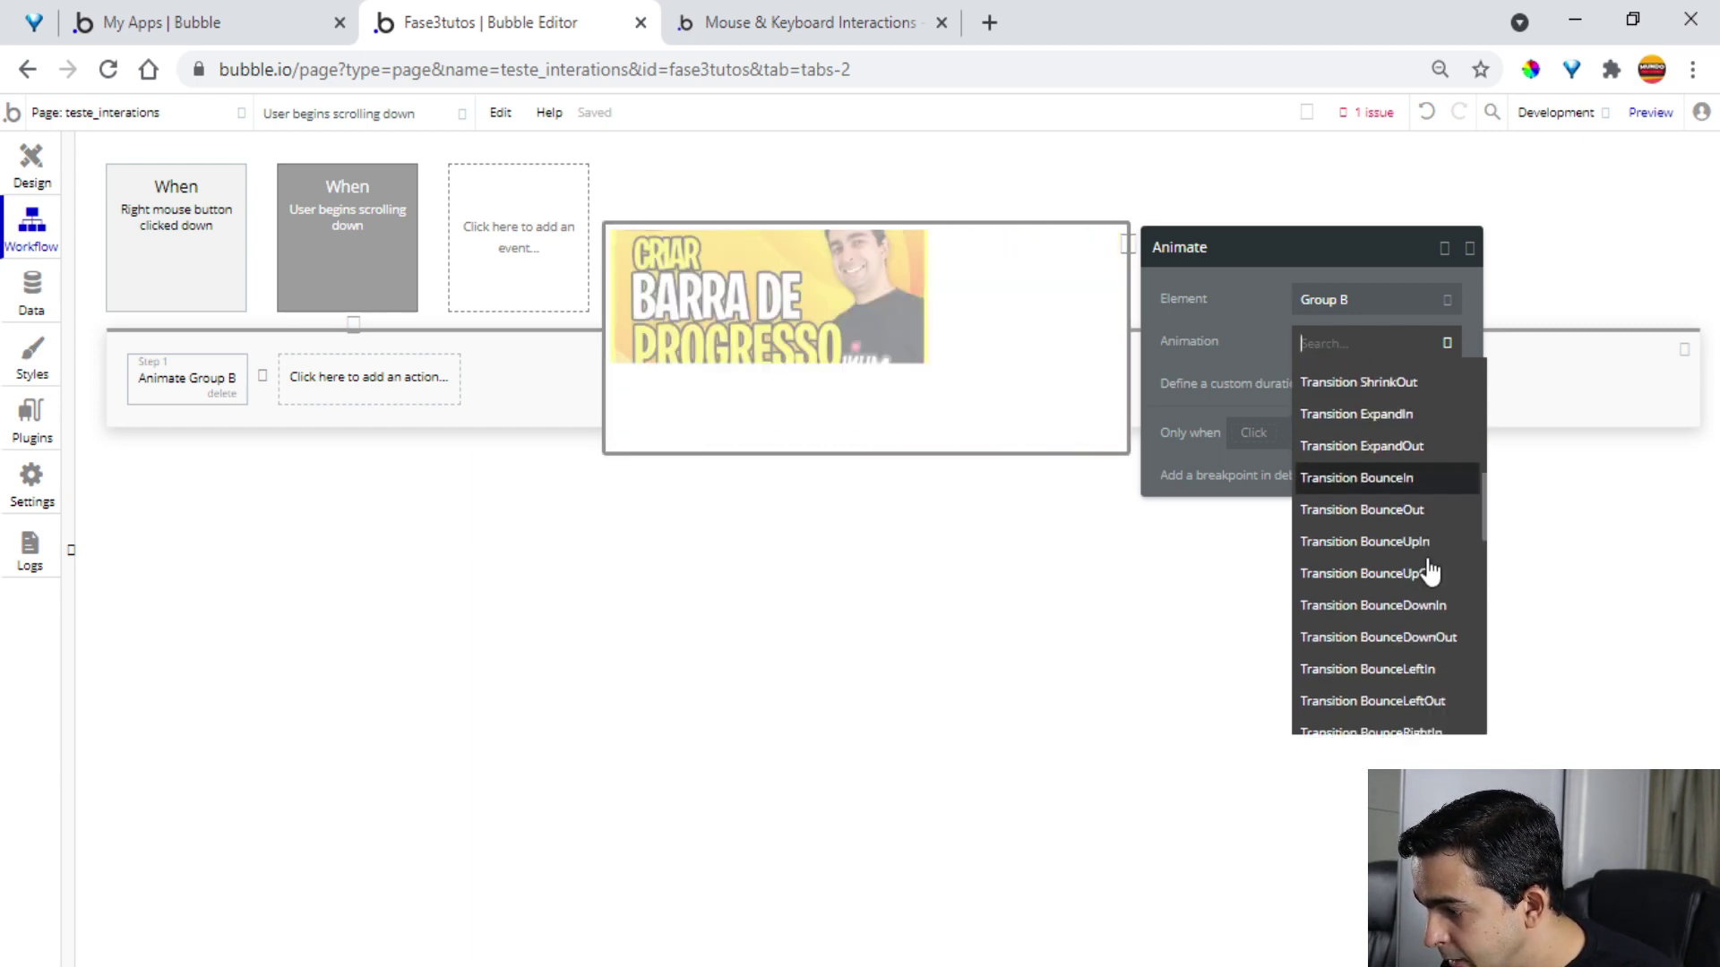
pyautogui.scroll(-2, 1426, 537)
pyautogui.click(1422, 551)
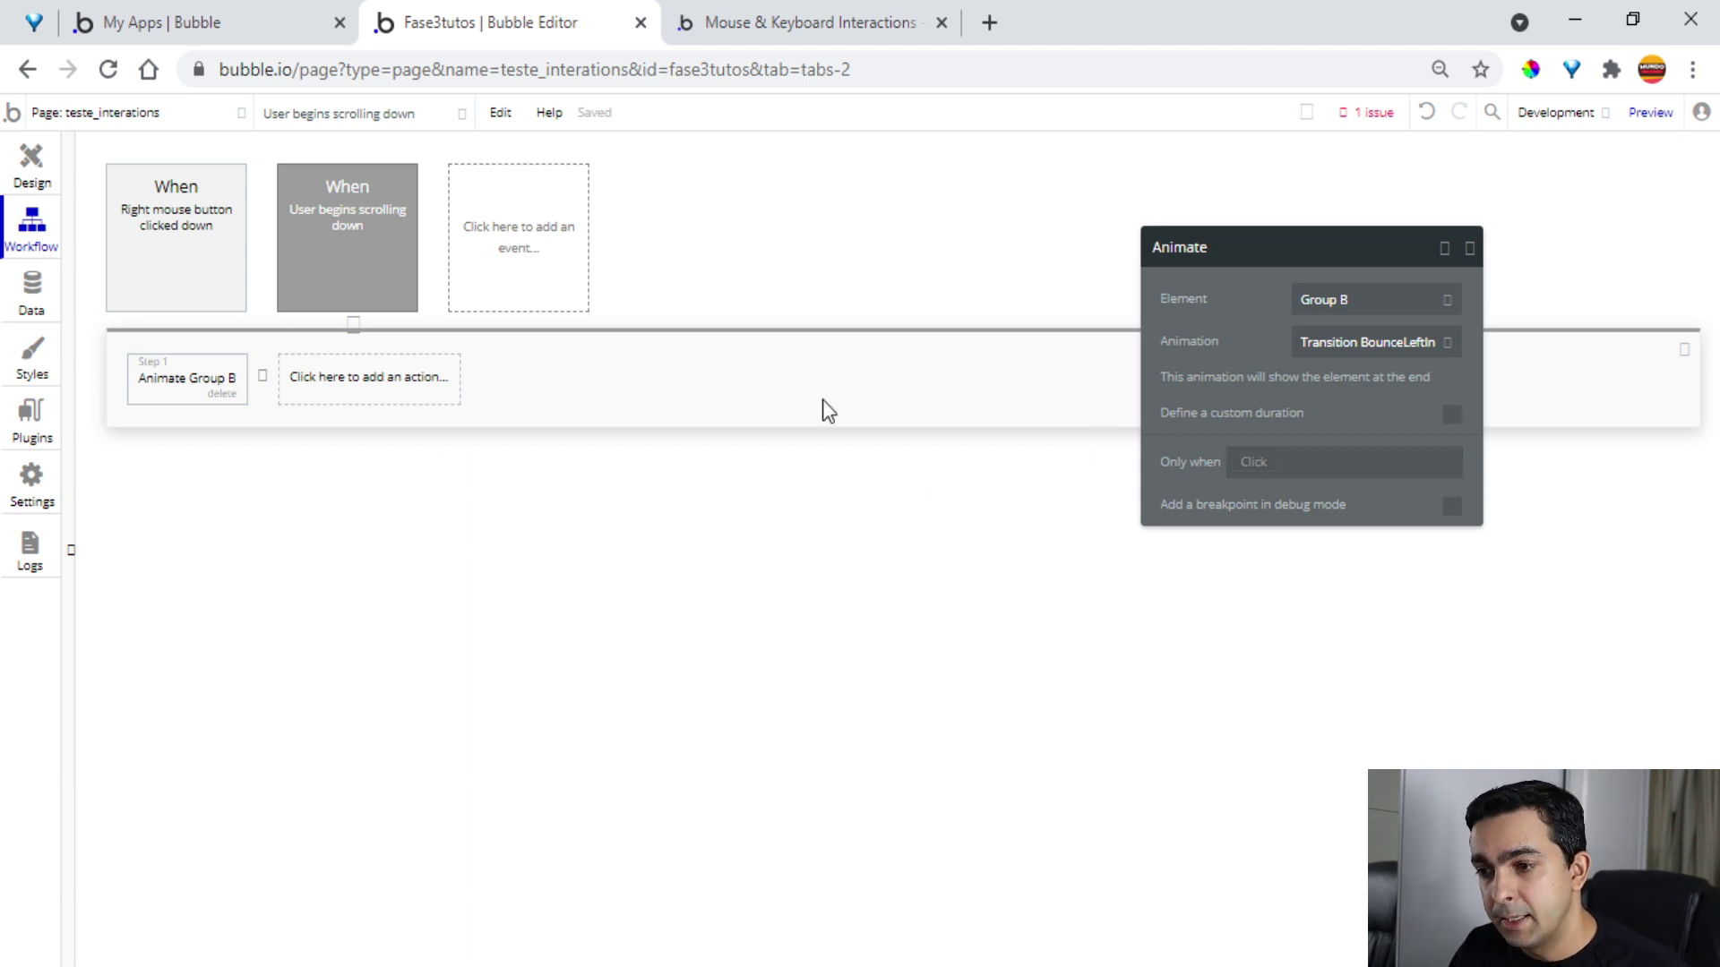
# Restrict the scroll-down event to run only when the Current page scrolling position is ≥ 200
pyautogui.click(343, 216)
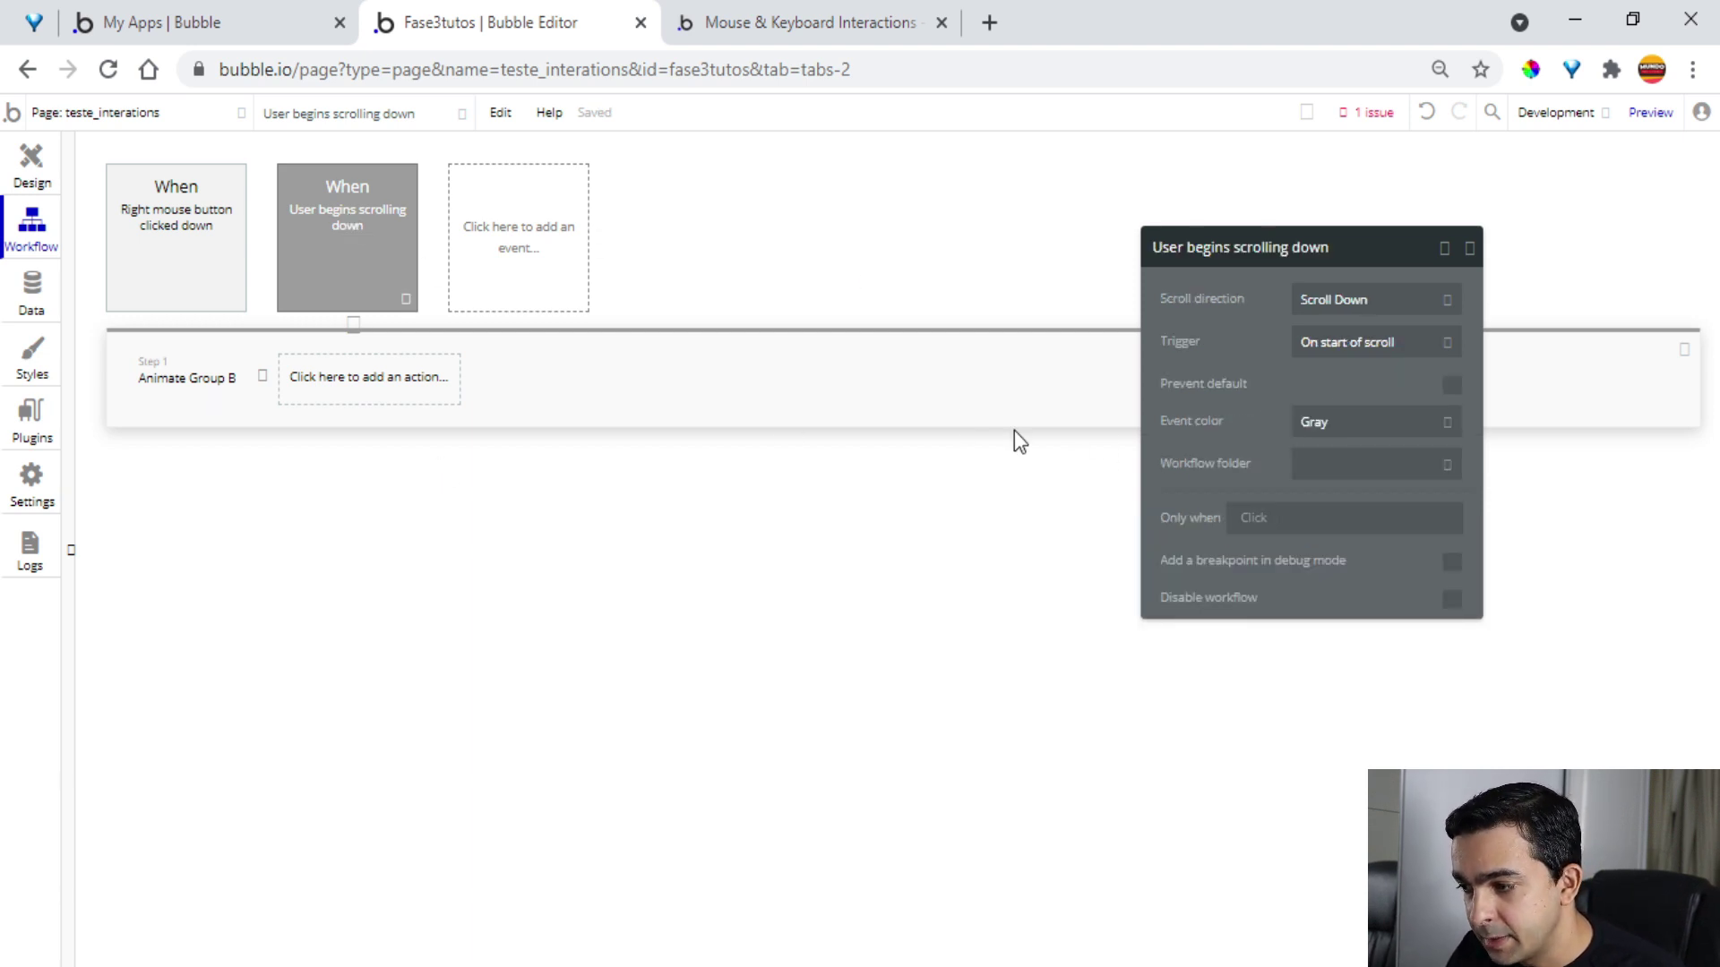
pyautogui.click(1254, 519)
pyautogui.write('page')
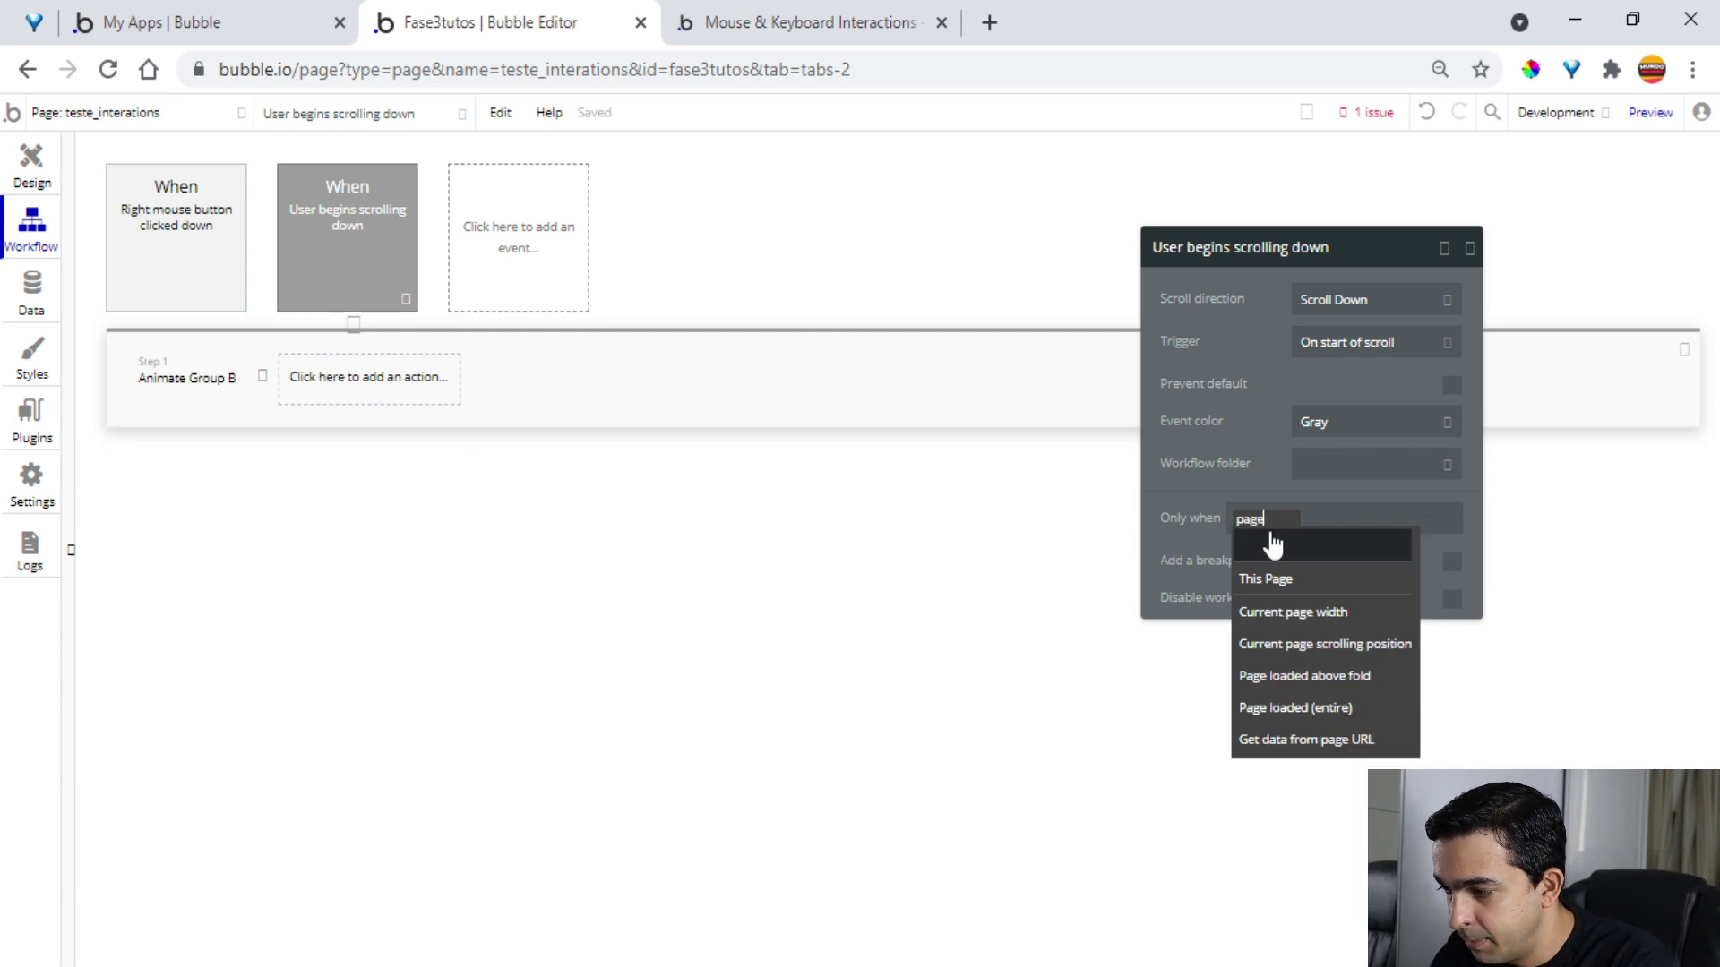
pyautogui.click(1341, 655)
pyautogui.click(1290, 663)
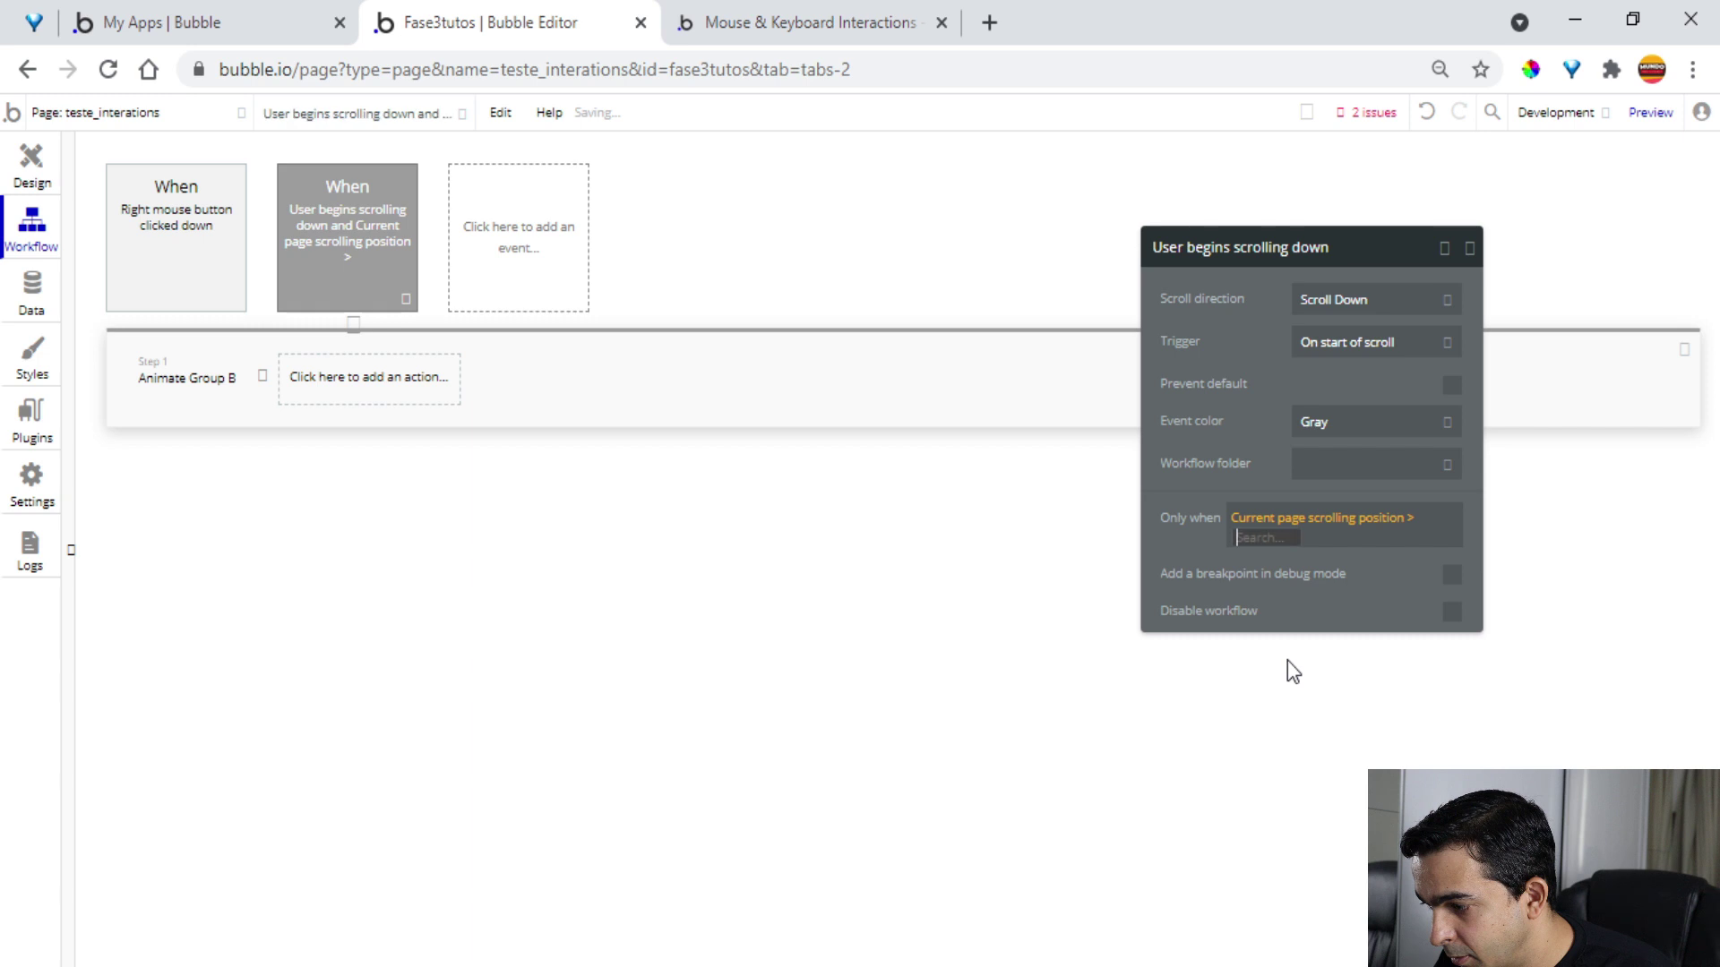
pyautogui.click(1417, 529)
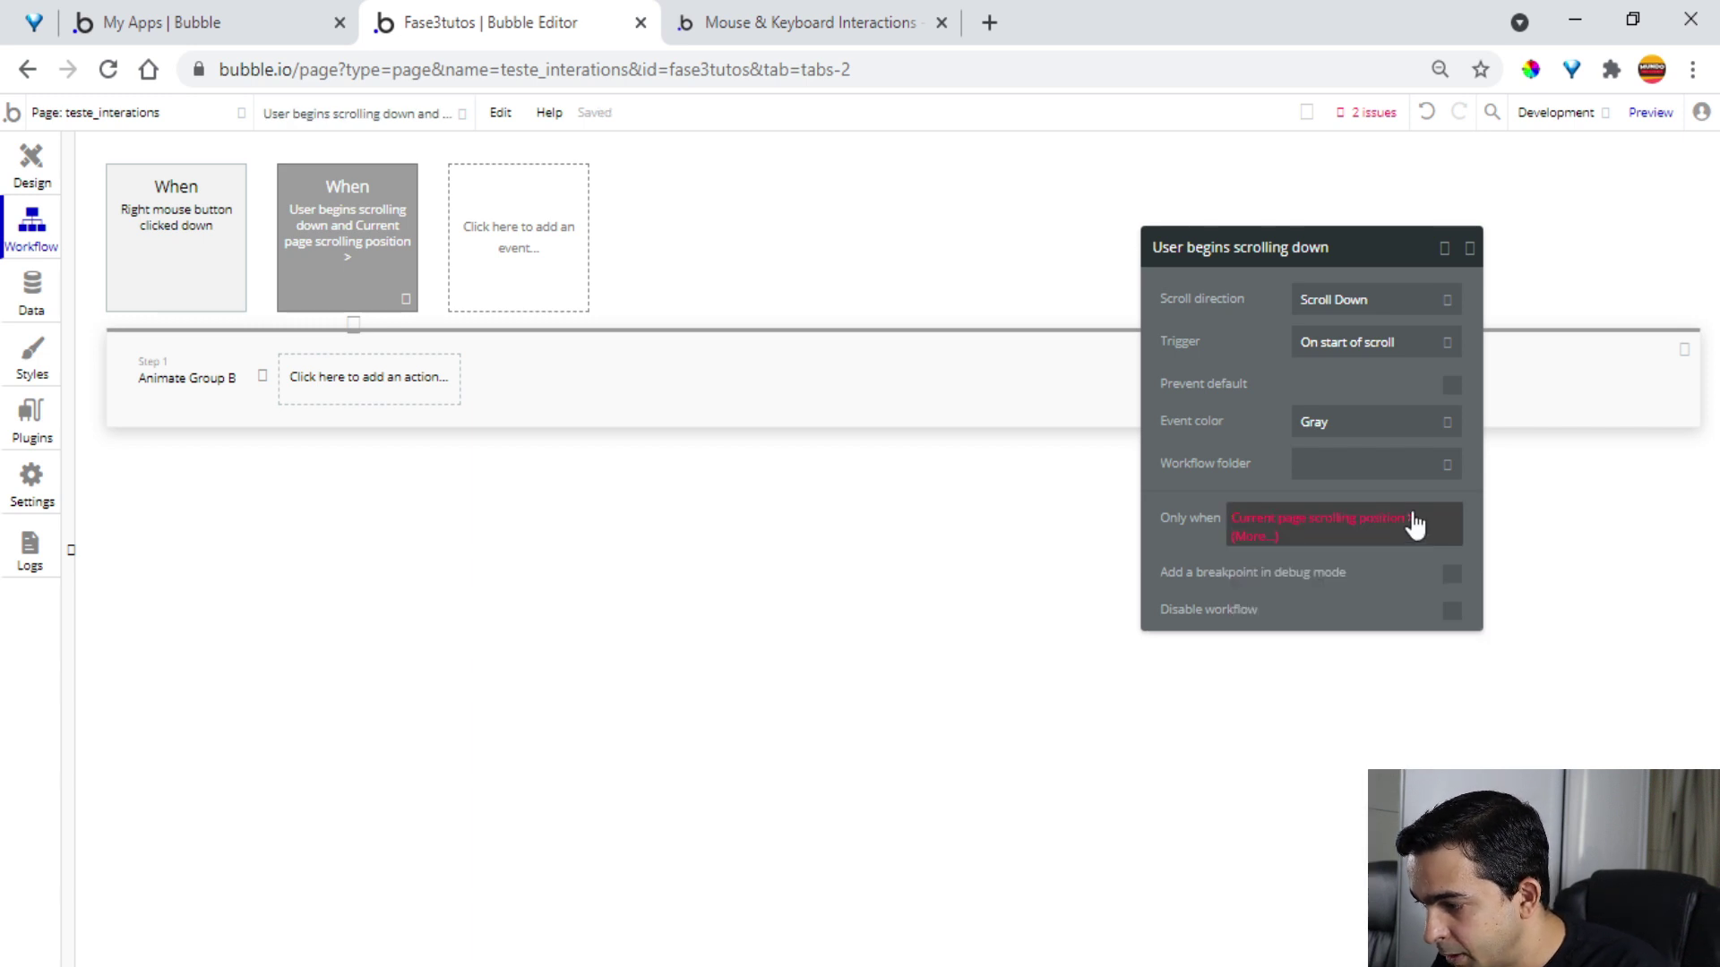
pyautogui.click(1414, 525)
pyautogui.click(1284, 727)
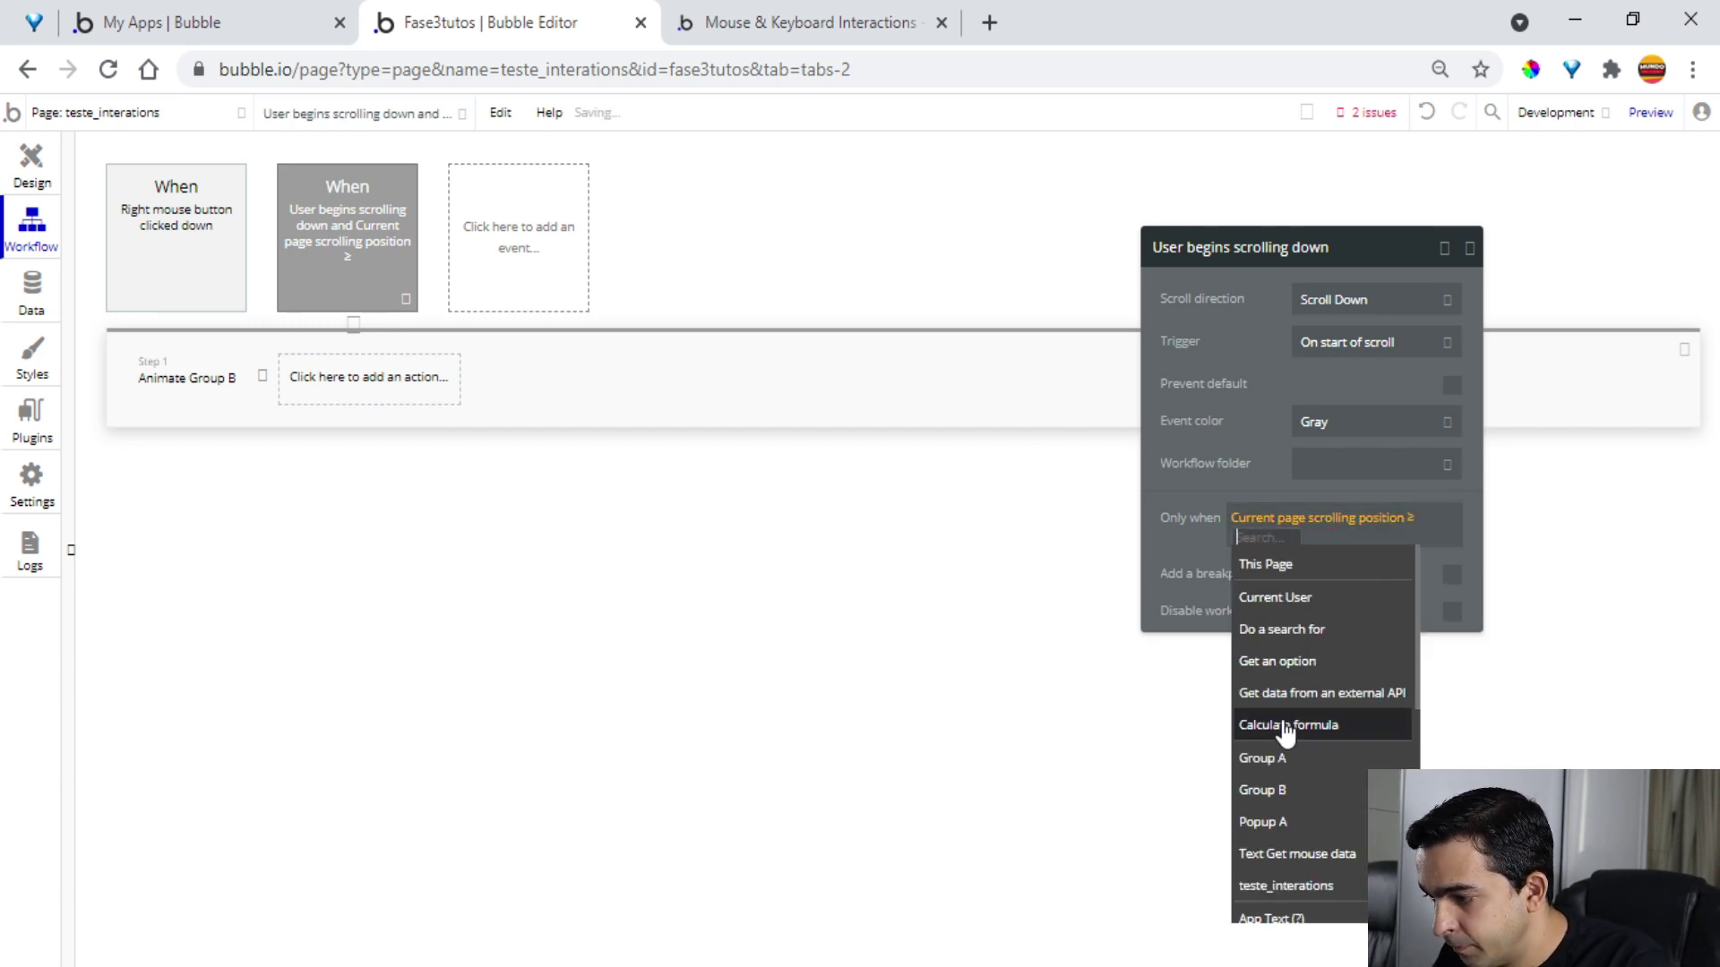
pyautogui.write('200')
pyautogui.click(1211, 464)
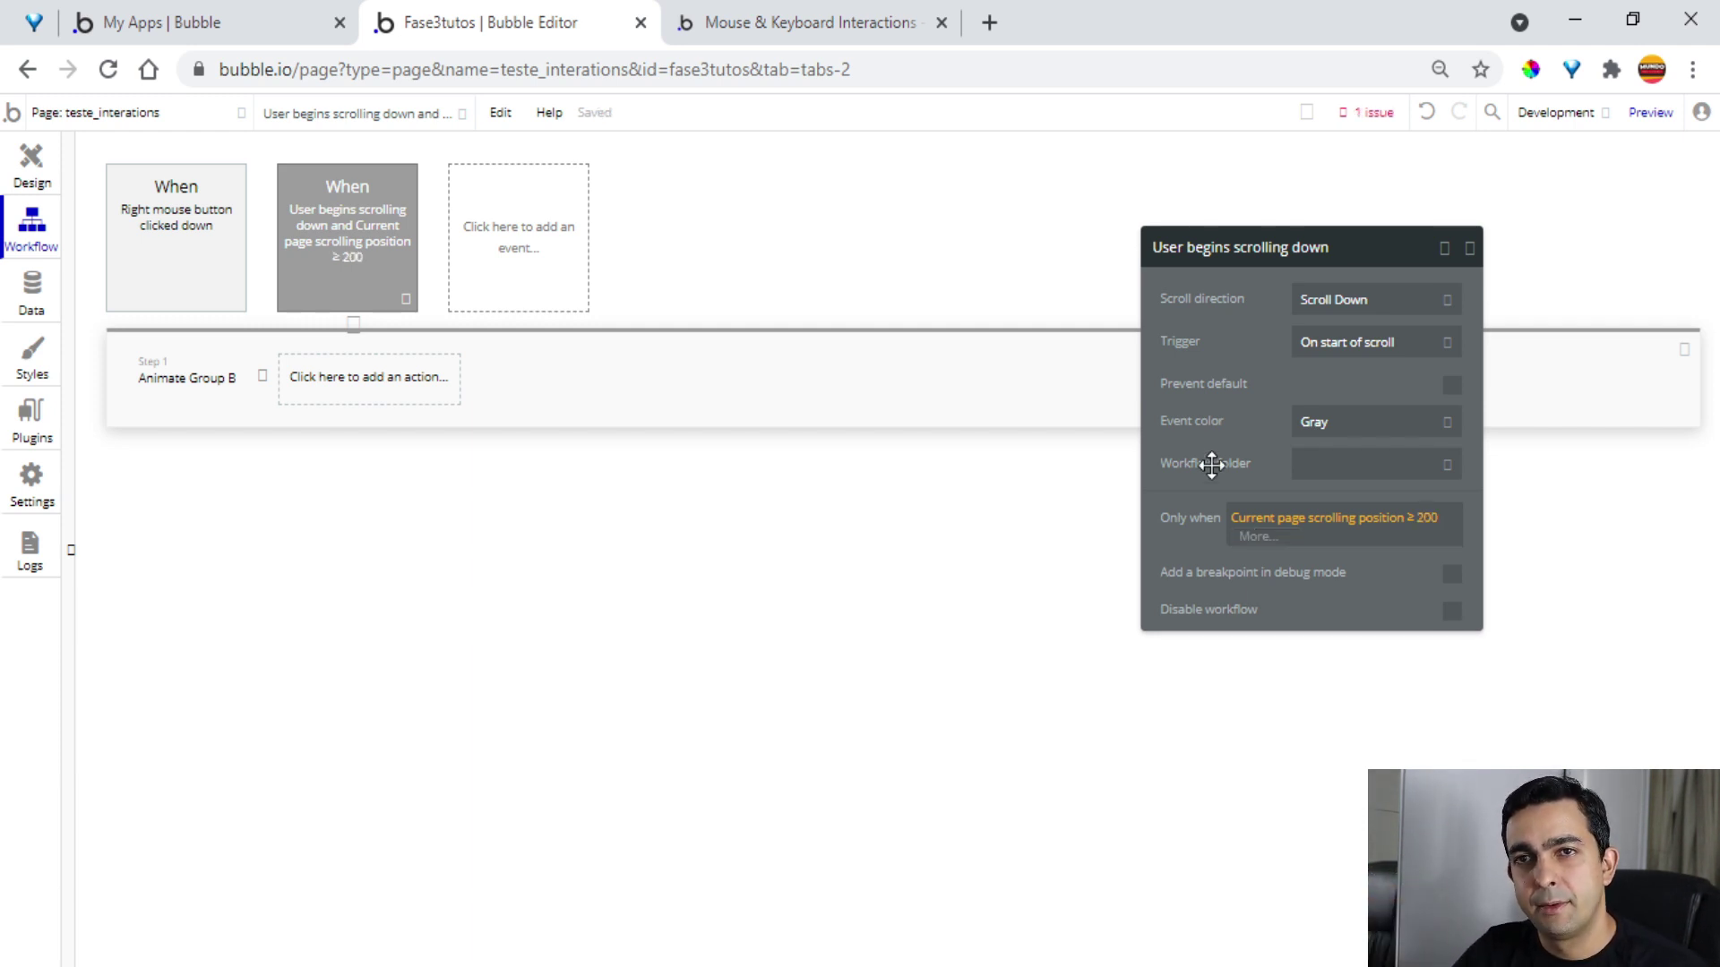
# Preview the teste_interations page and scroll it down and up repeatedly to test the Group B animation
pyautogui.click(824, 4)
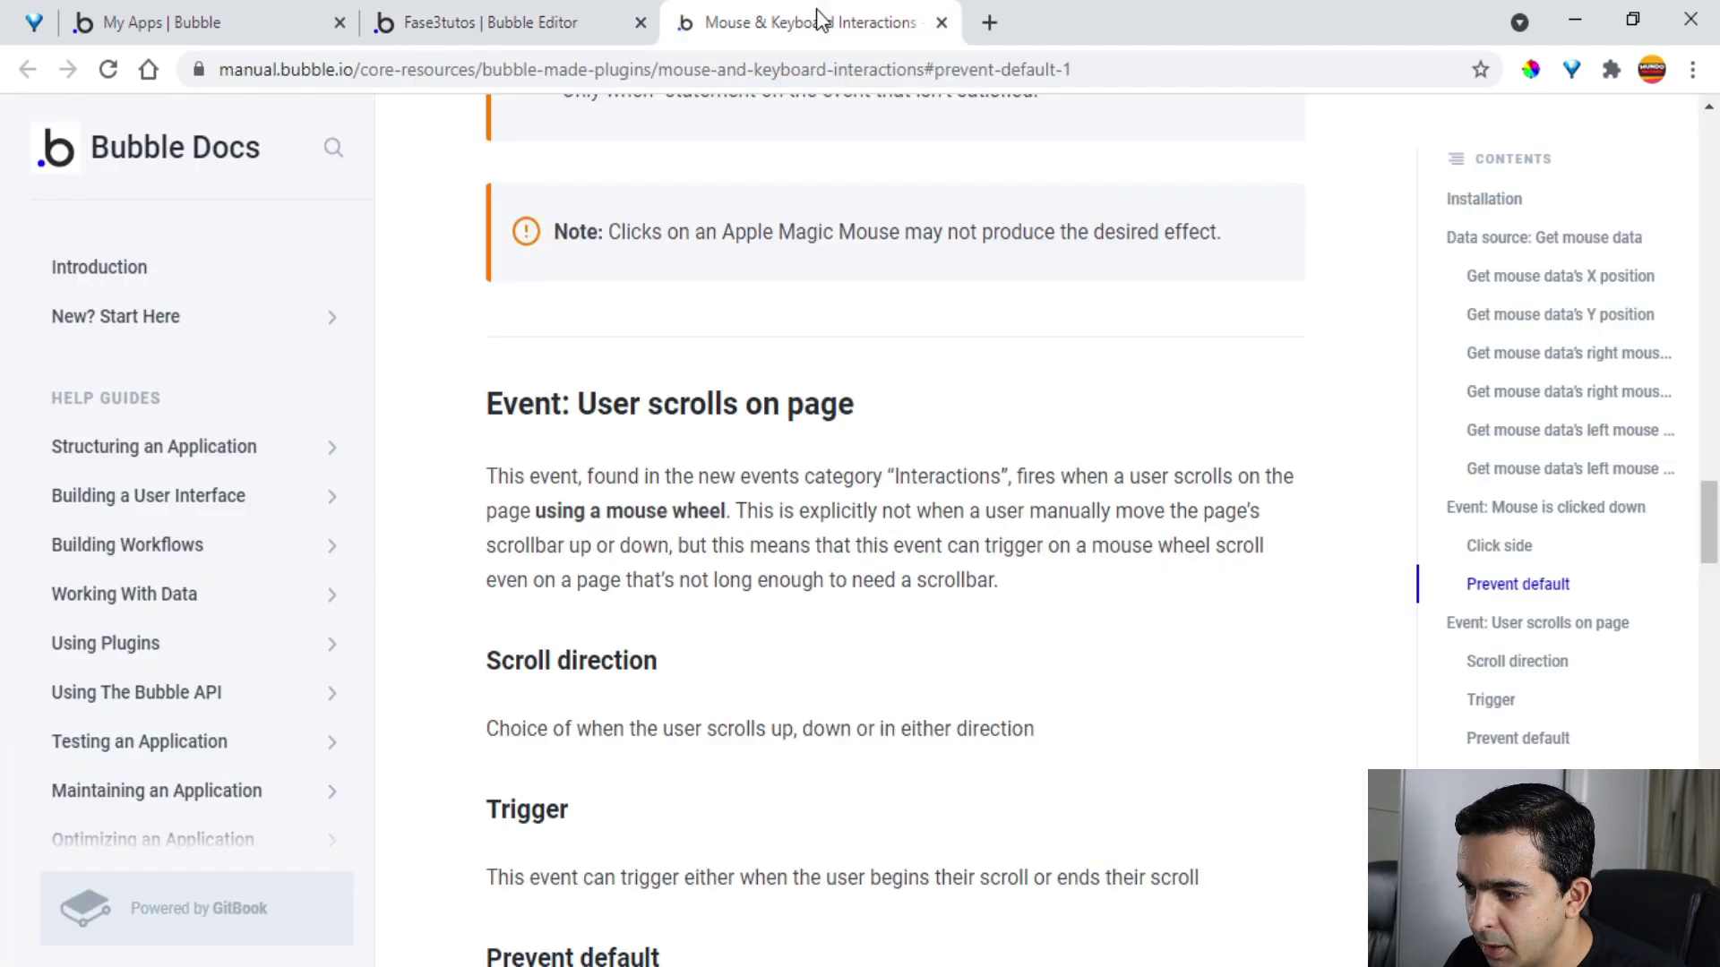
pyautogui.click(439, 34)
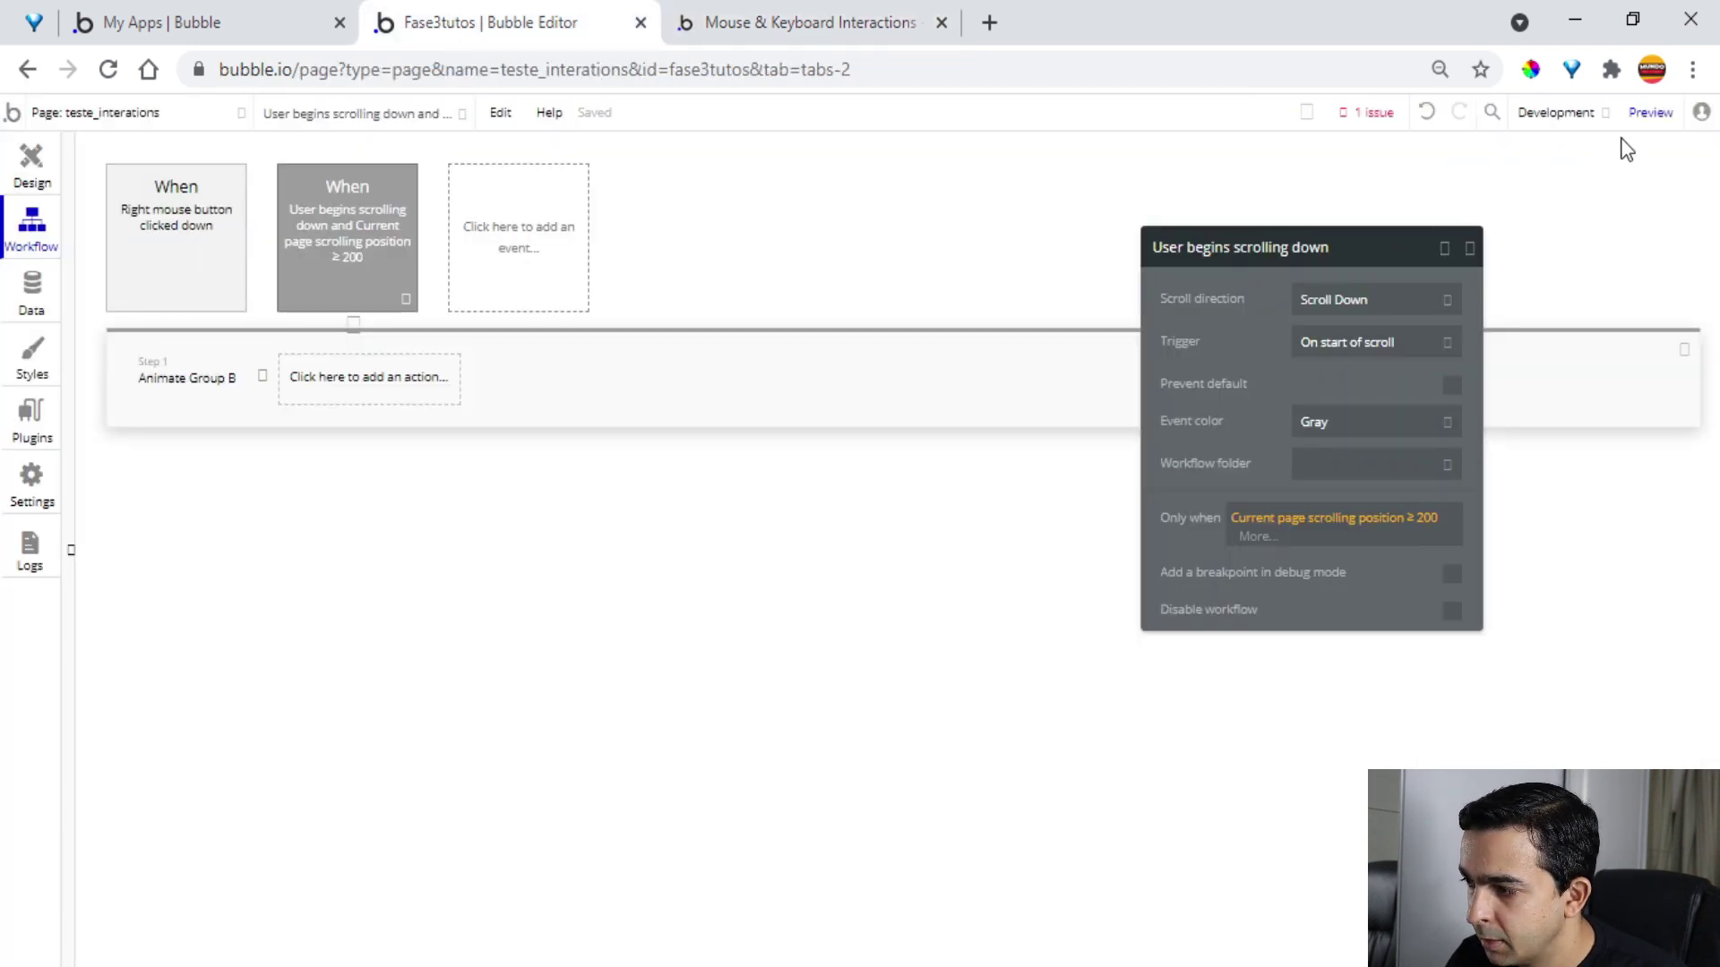
pyautogui.click(1636, 119)
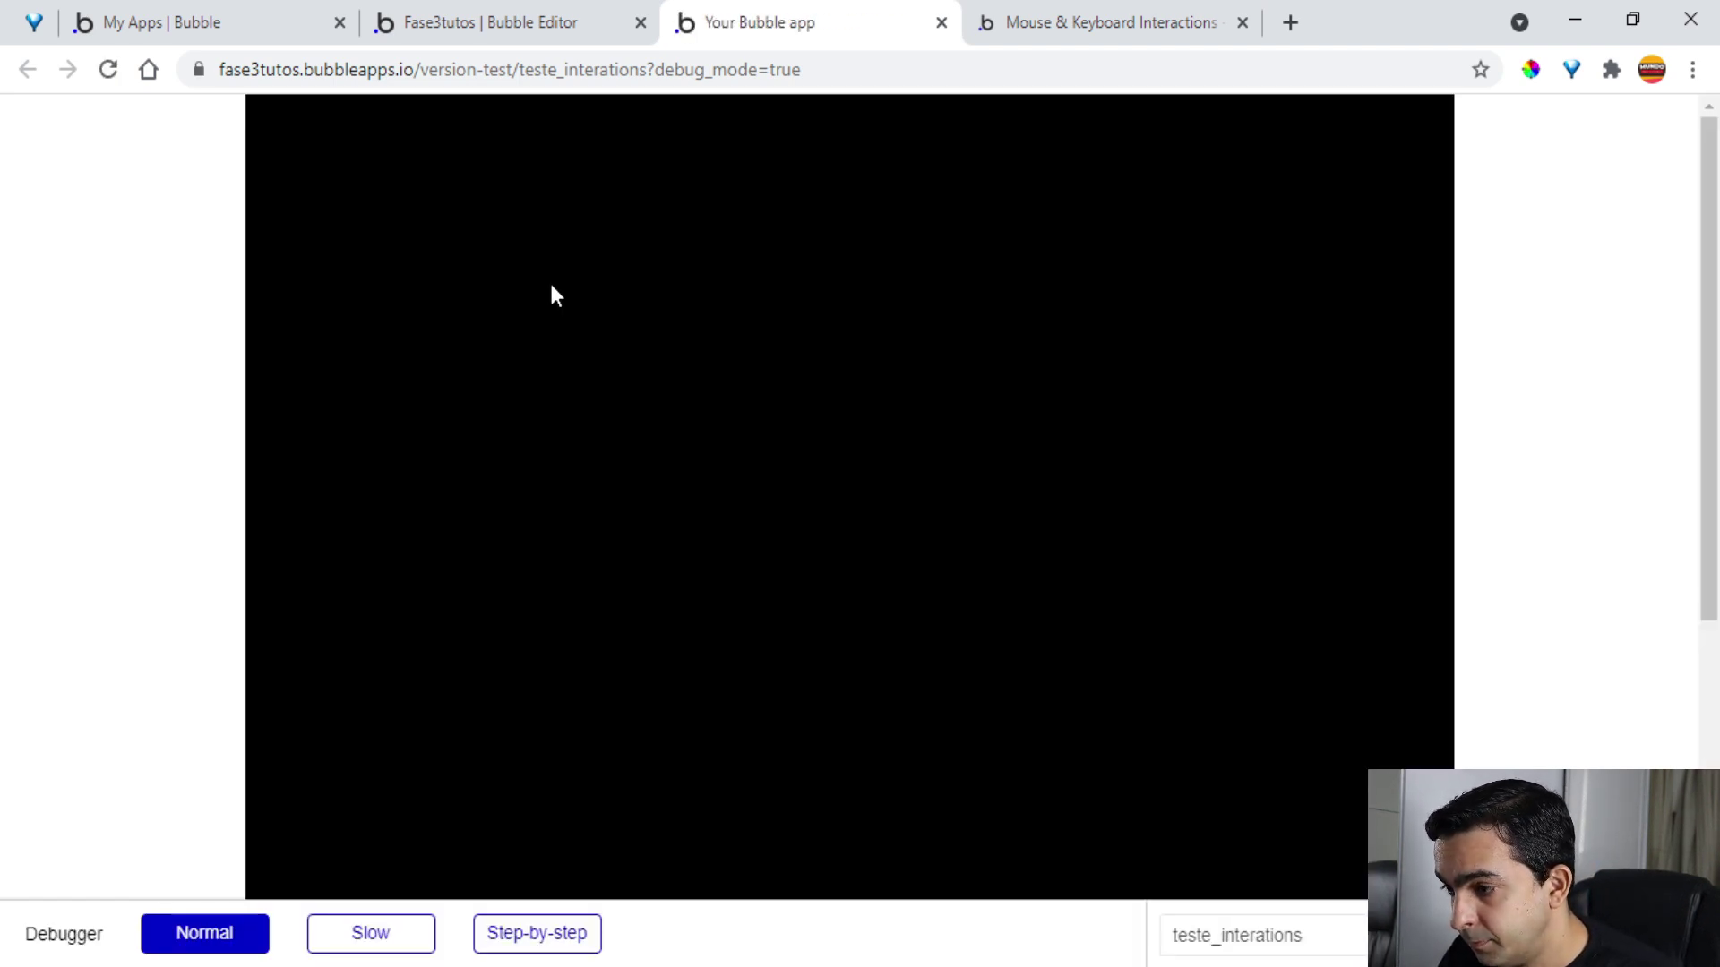
pyautogui.scroll(-5, 754, 368)
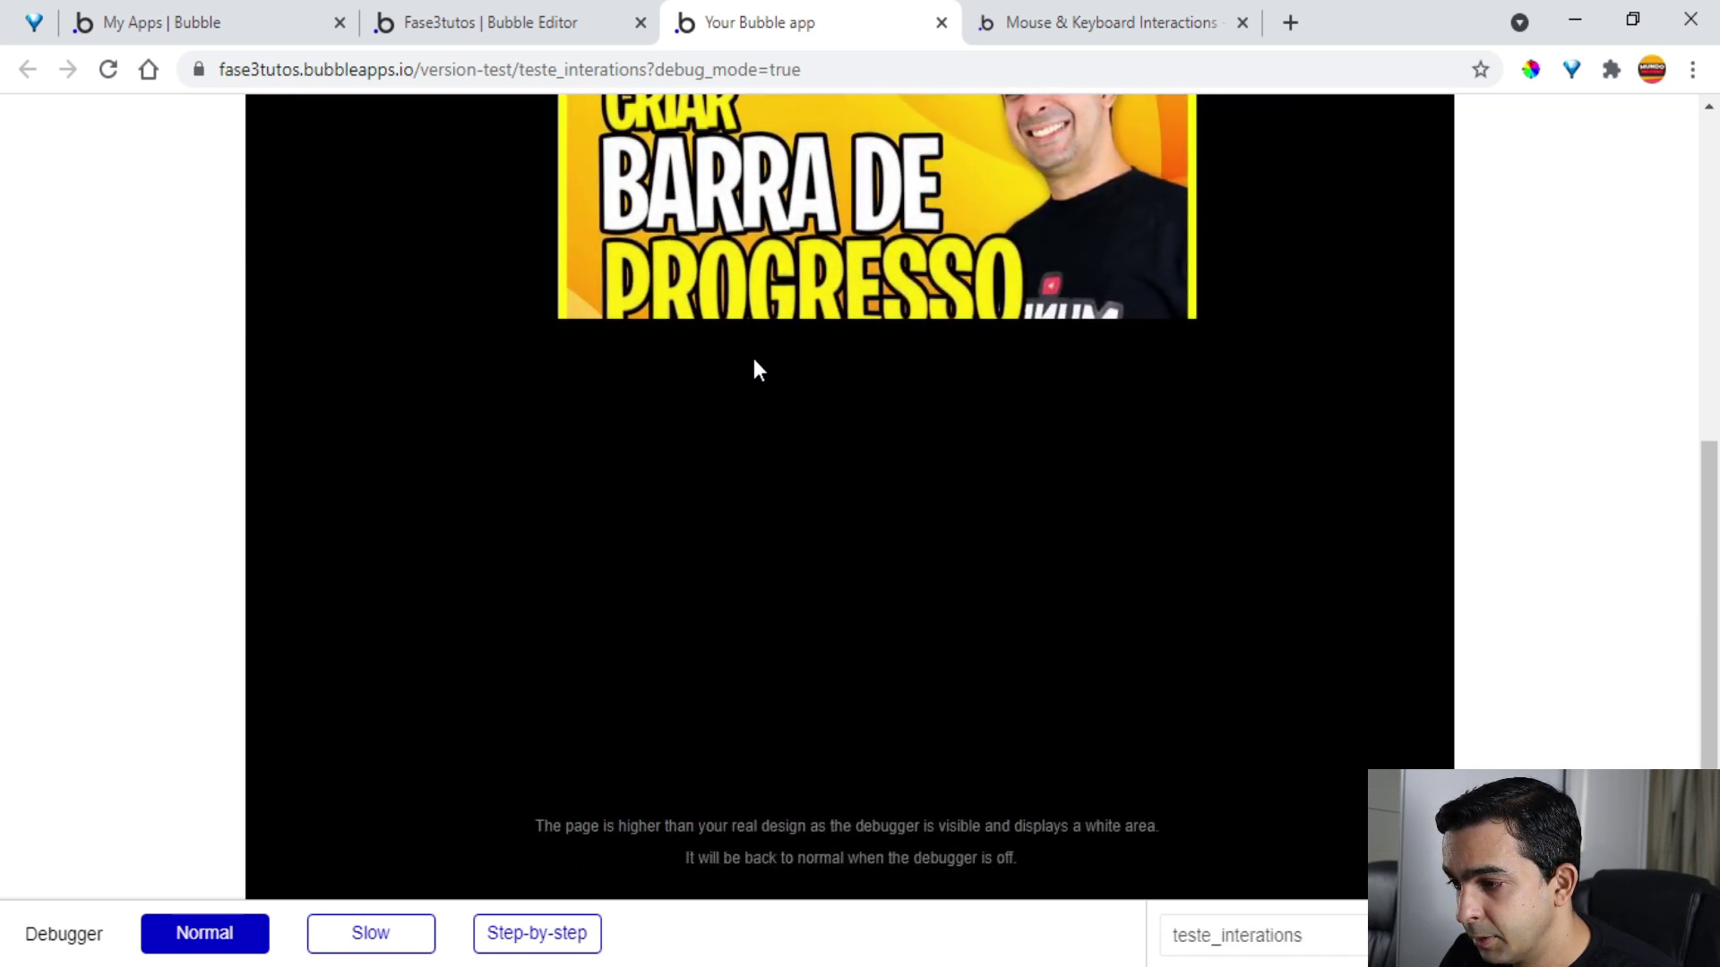
pyautogui.scroll(3, 933, 323)
pyautogui.scroll(3, 935, 323)
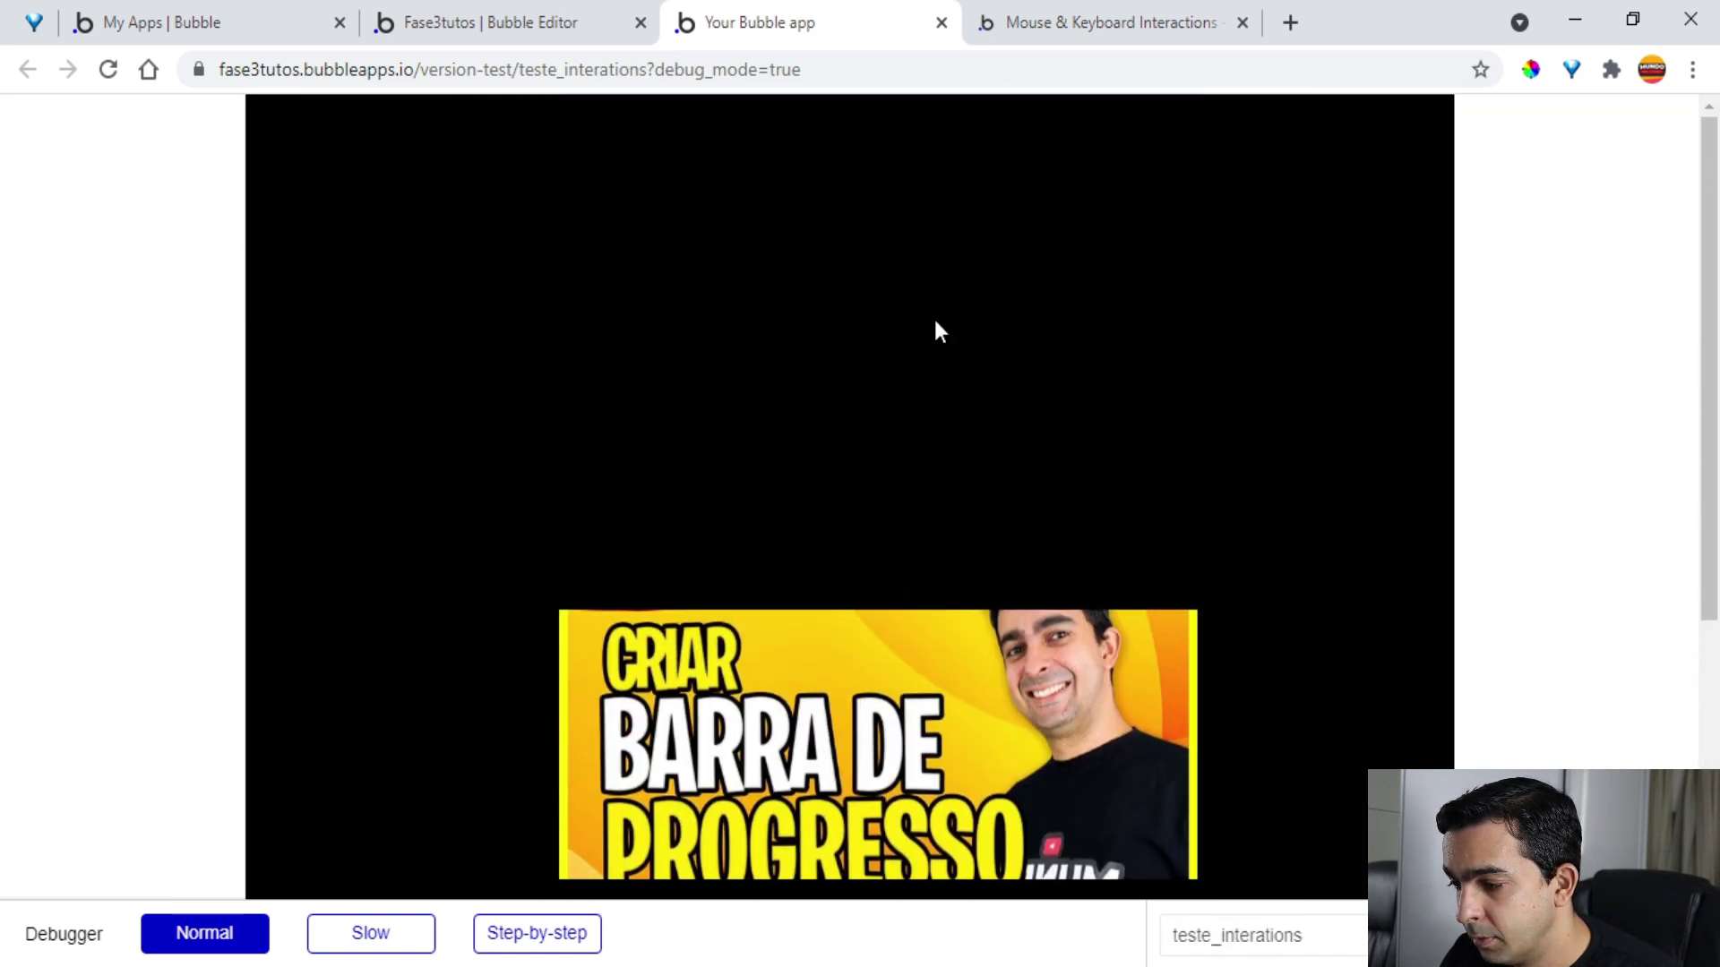
pyautogui.scroll(-5, 935, 323)
pyautogui.scroll(5, 935, 323)
pyautogui.scroll(-5, 935, 331)
pyautogui.scroll(5, 935, 330)
pyautogui.scroll(-5, 935, 330)
pyautogui.scroll(5, 936, 329)
# Change the scroll event's direction to Scroll Up
pyautogui.click(501, 20)
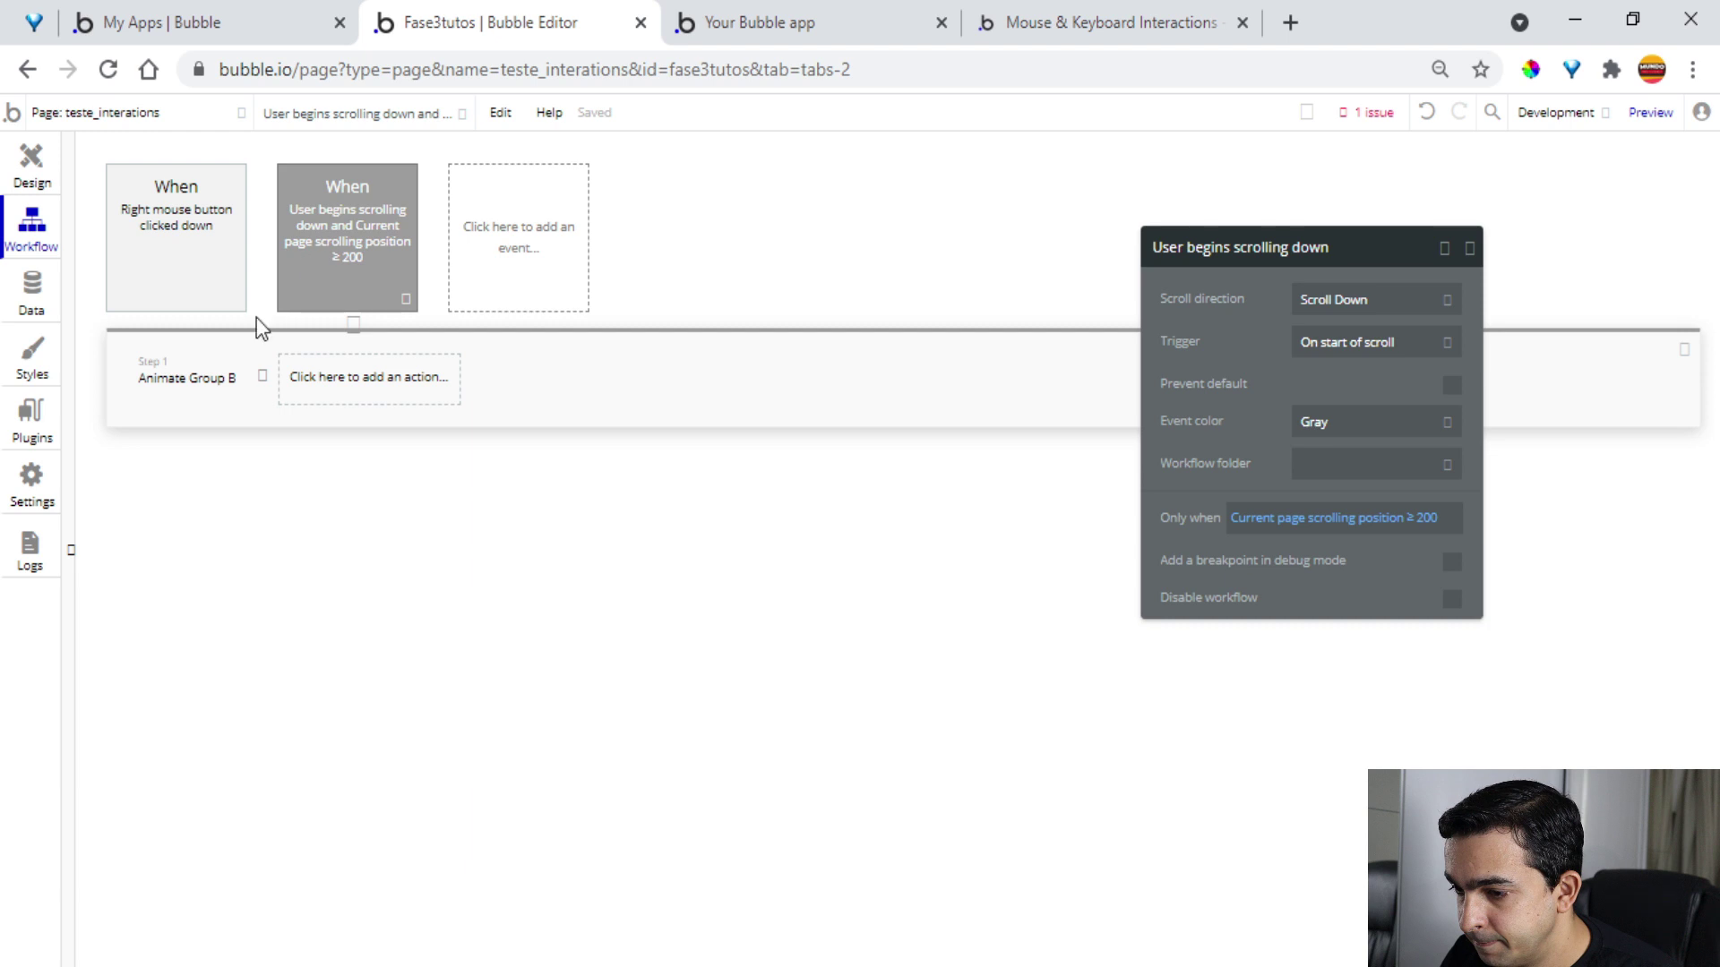
pyautogui.click(170, 400)
pyautogui.click(301, 260)
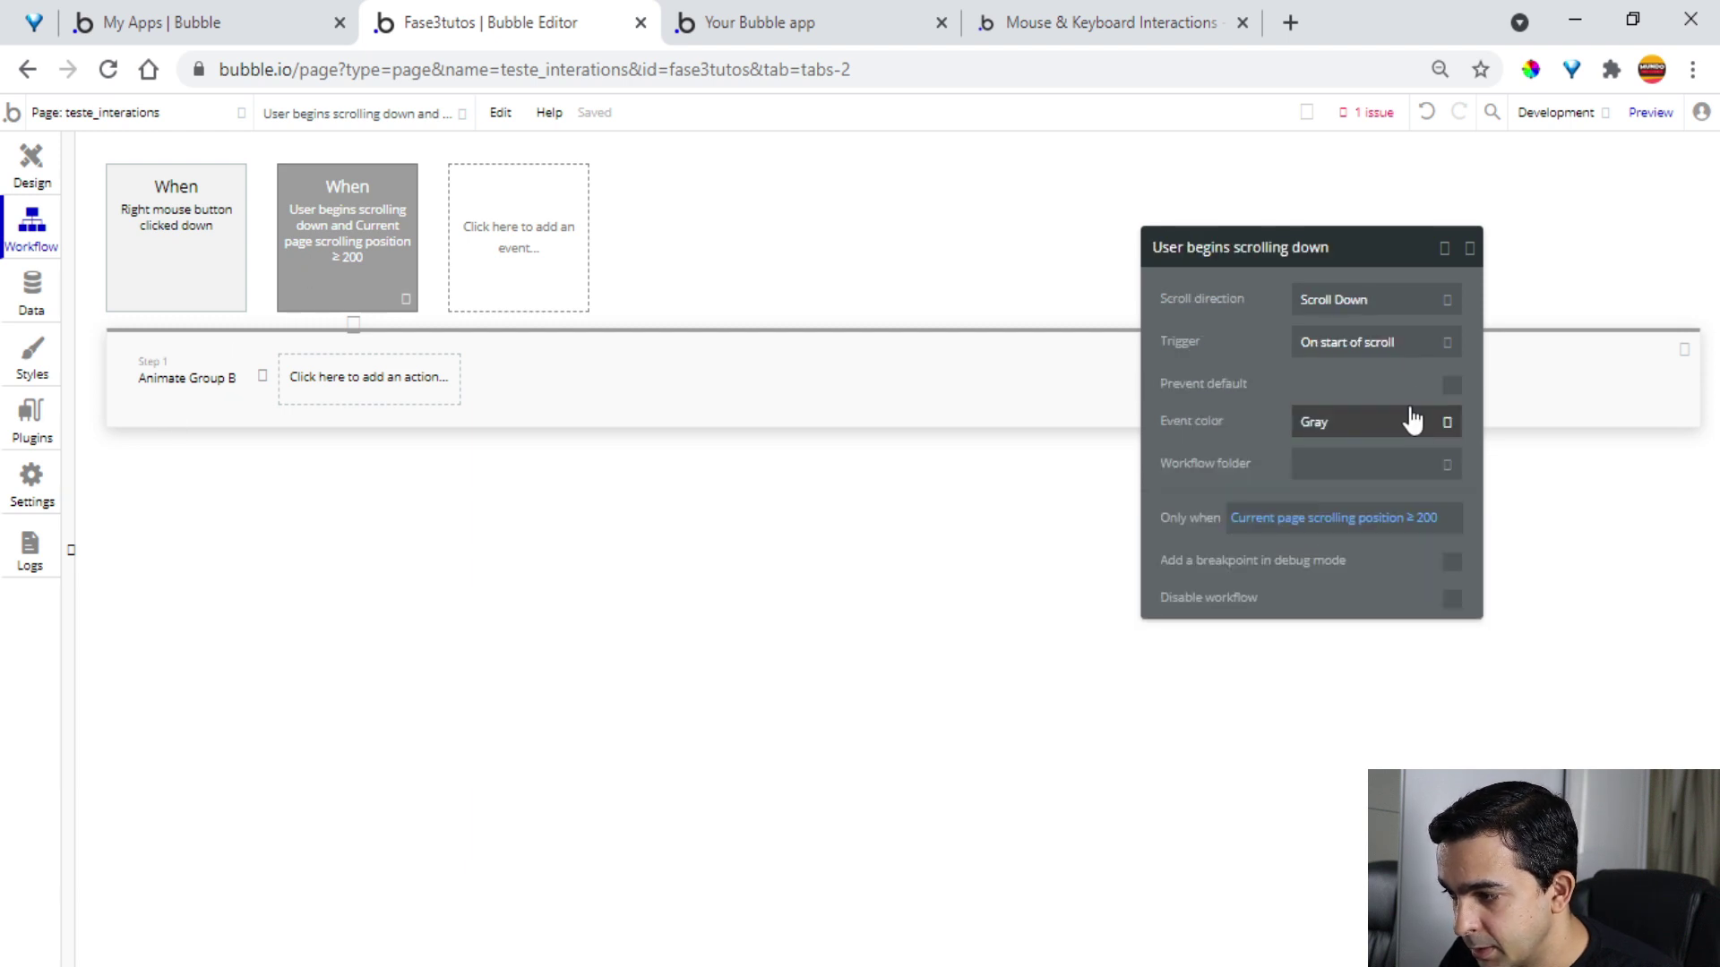
pyautogui.click(1375, 309)
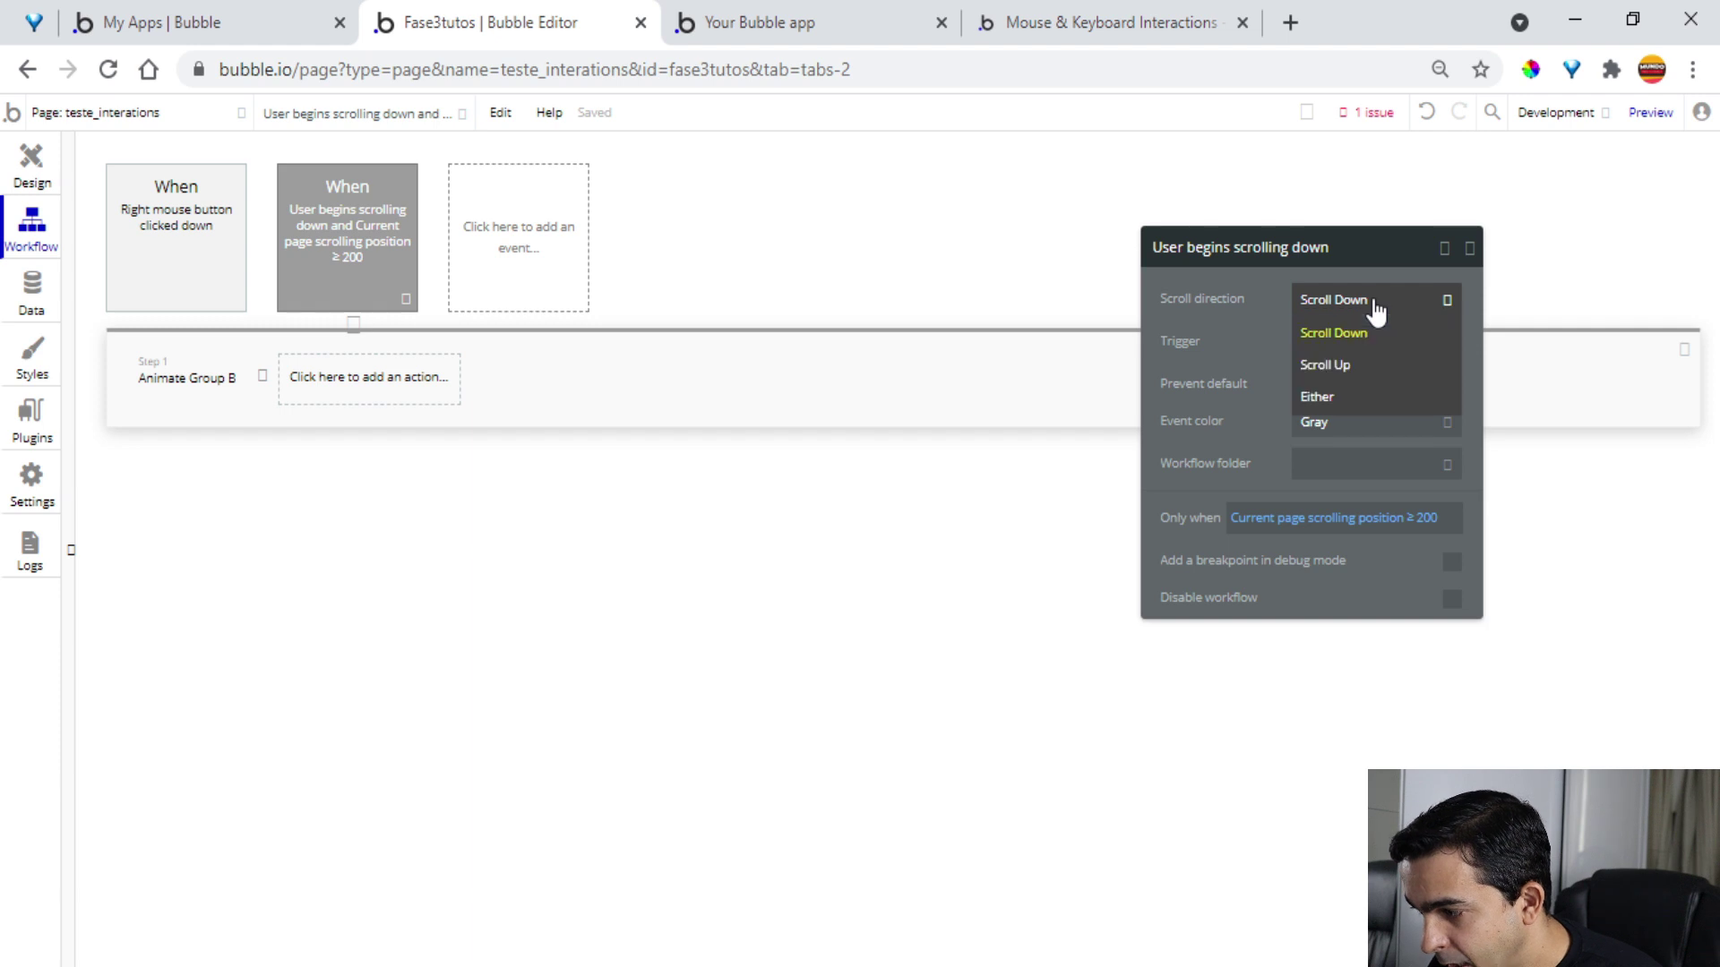
pyautogui.click(1353, 365)
# Scroll the previewed page to test the scroll-up event, and read the Trigger and Prevent default sections in the plugin documentation
pyautogui.click(757, 27)
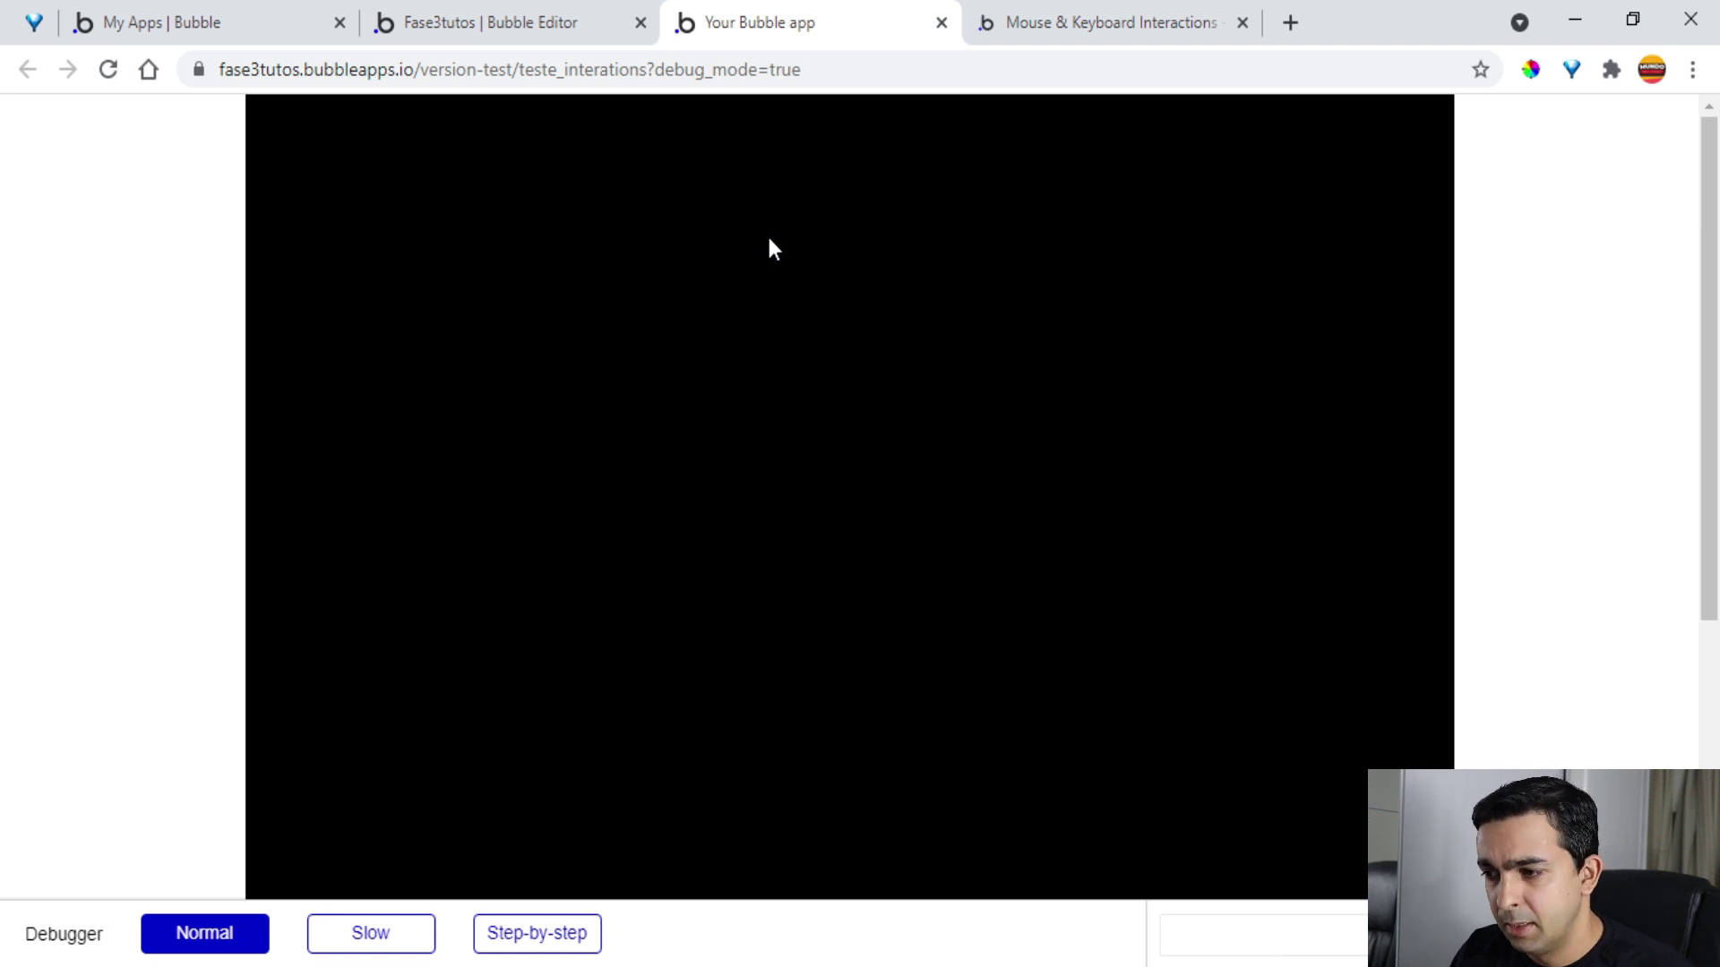
pyautogui.scroll(-5, 768, 242)
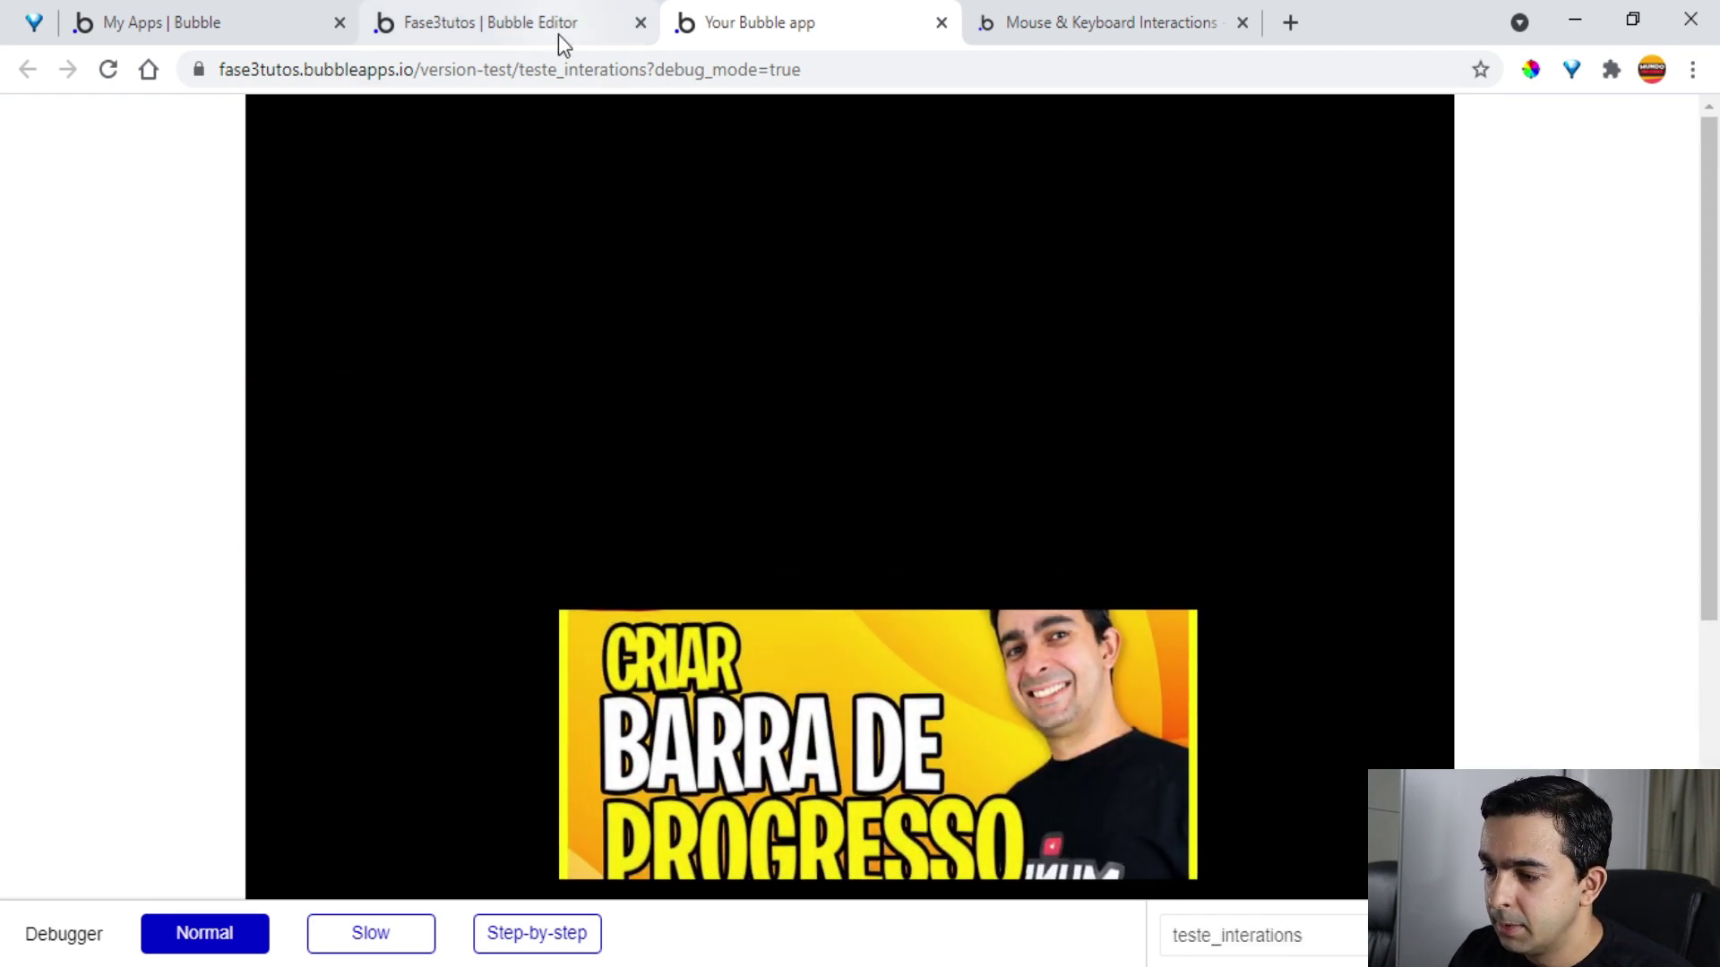
pyautogui.click(557, 34)
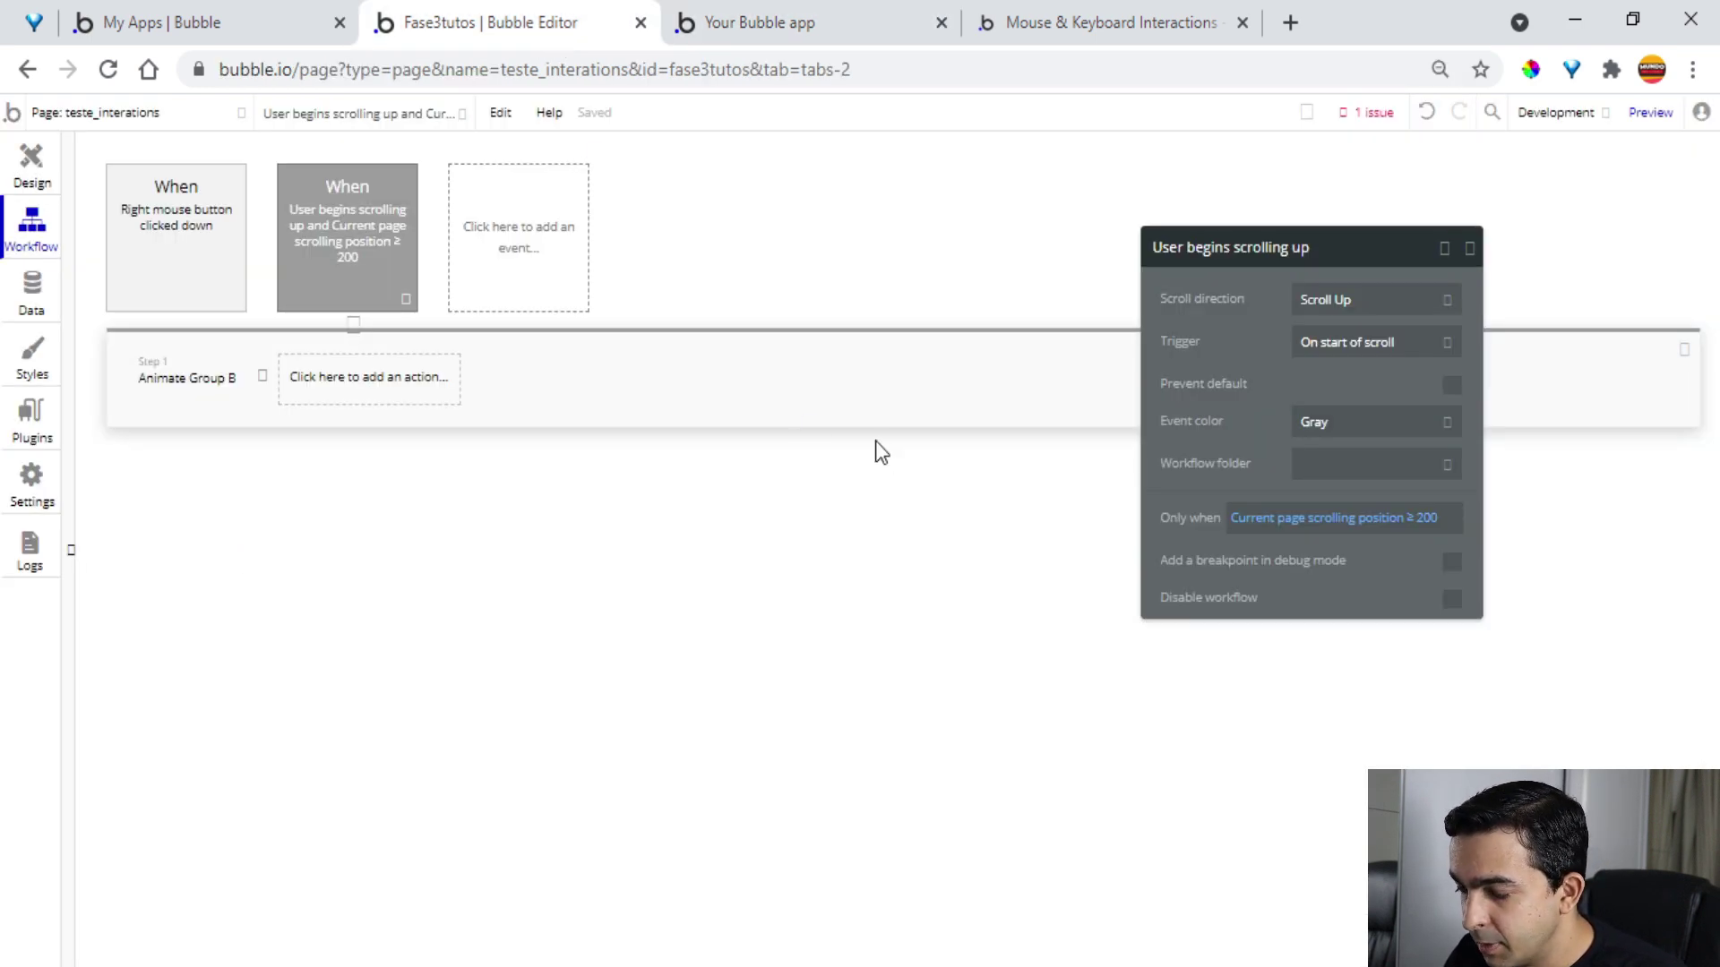
pyautogui.click(1019, 27)
pyautogui.scroll(-10, 860, 448)
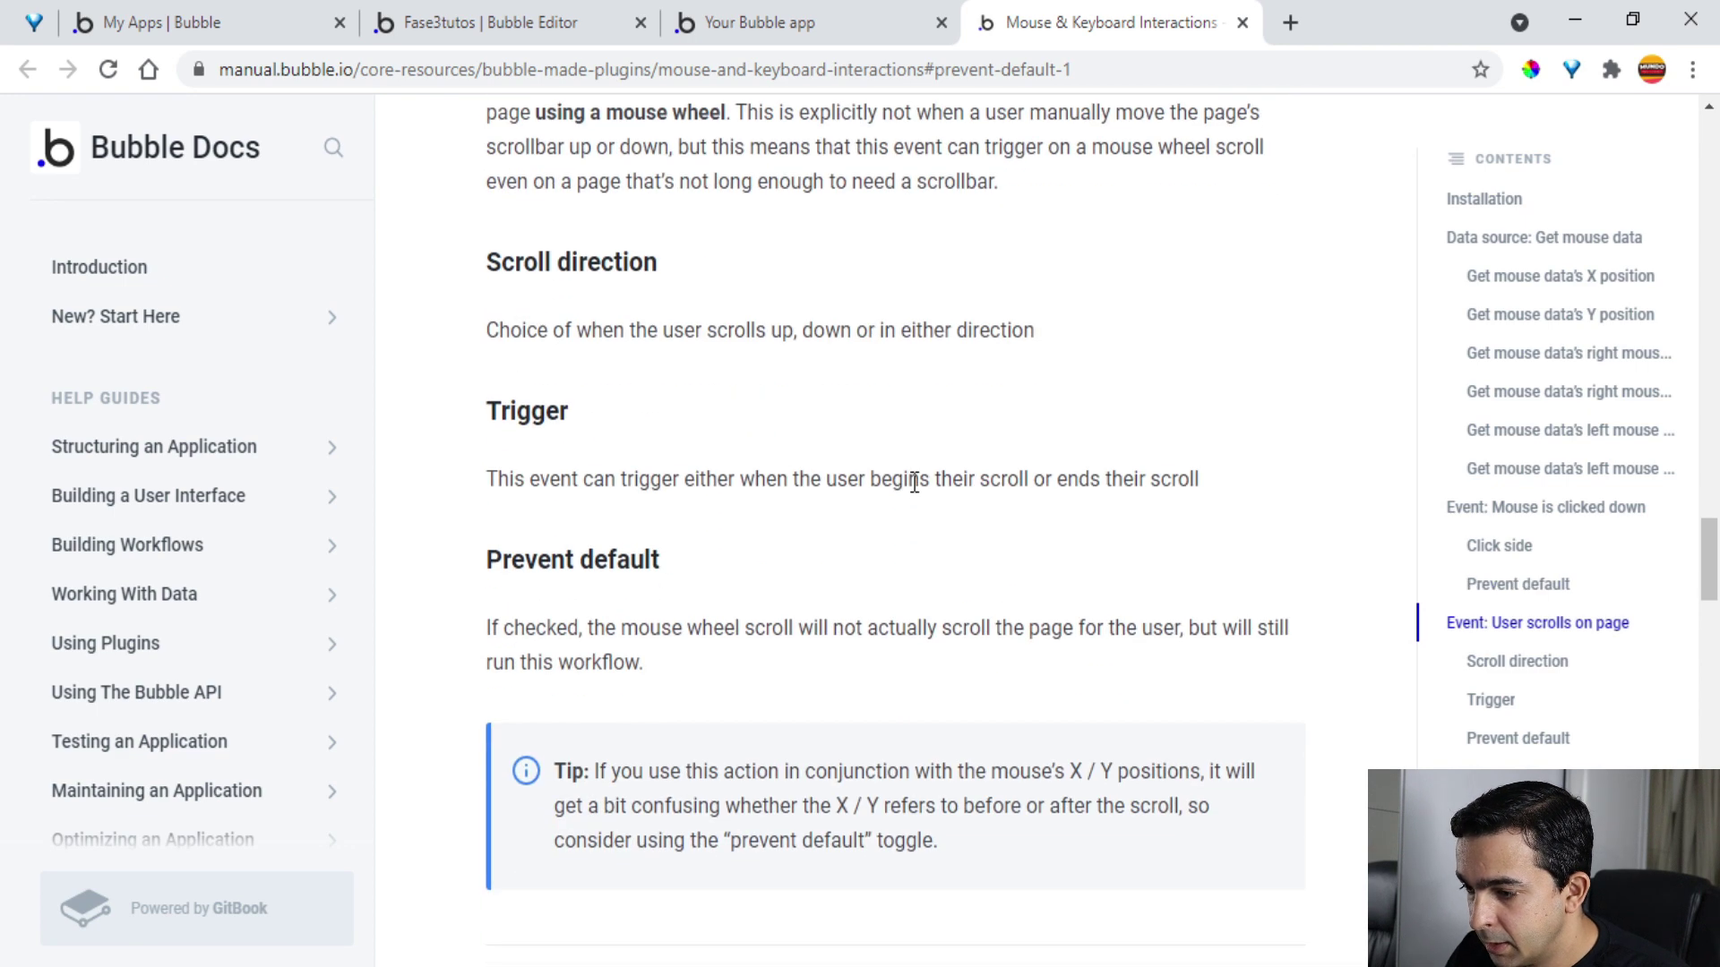
pyautogui.click(799, 20)
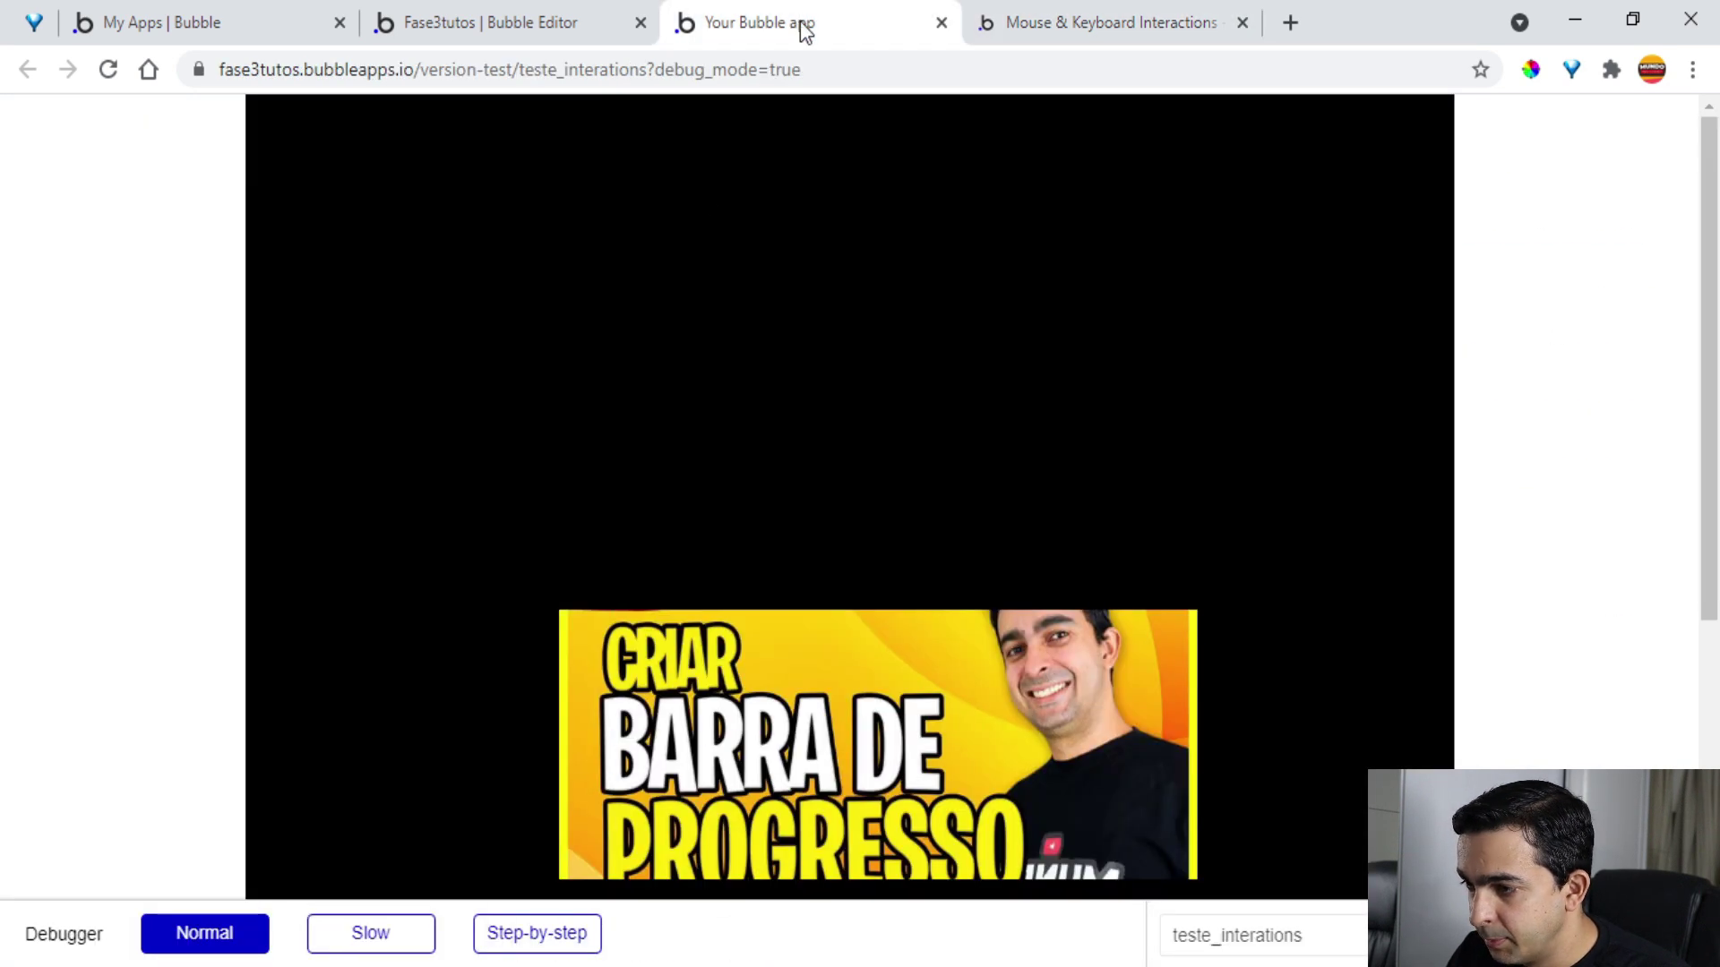
# Enable Prevent default on the scroll event and refresh the previewed page
pyautogui.click(513, 26)
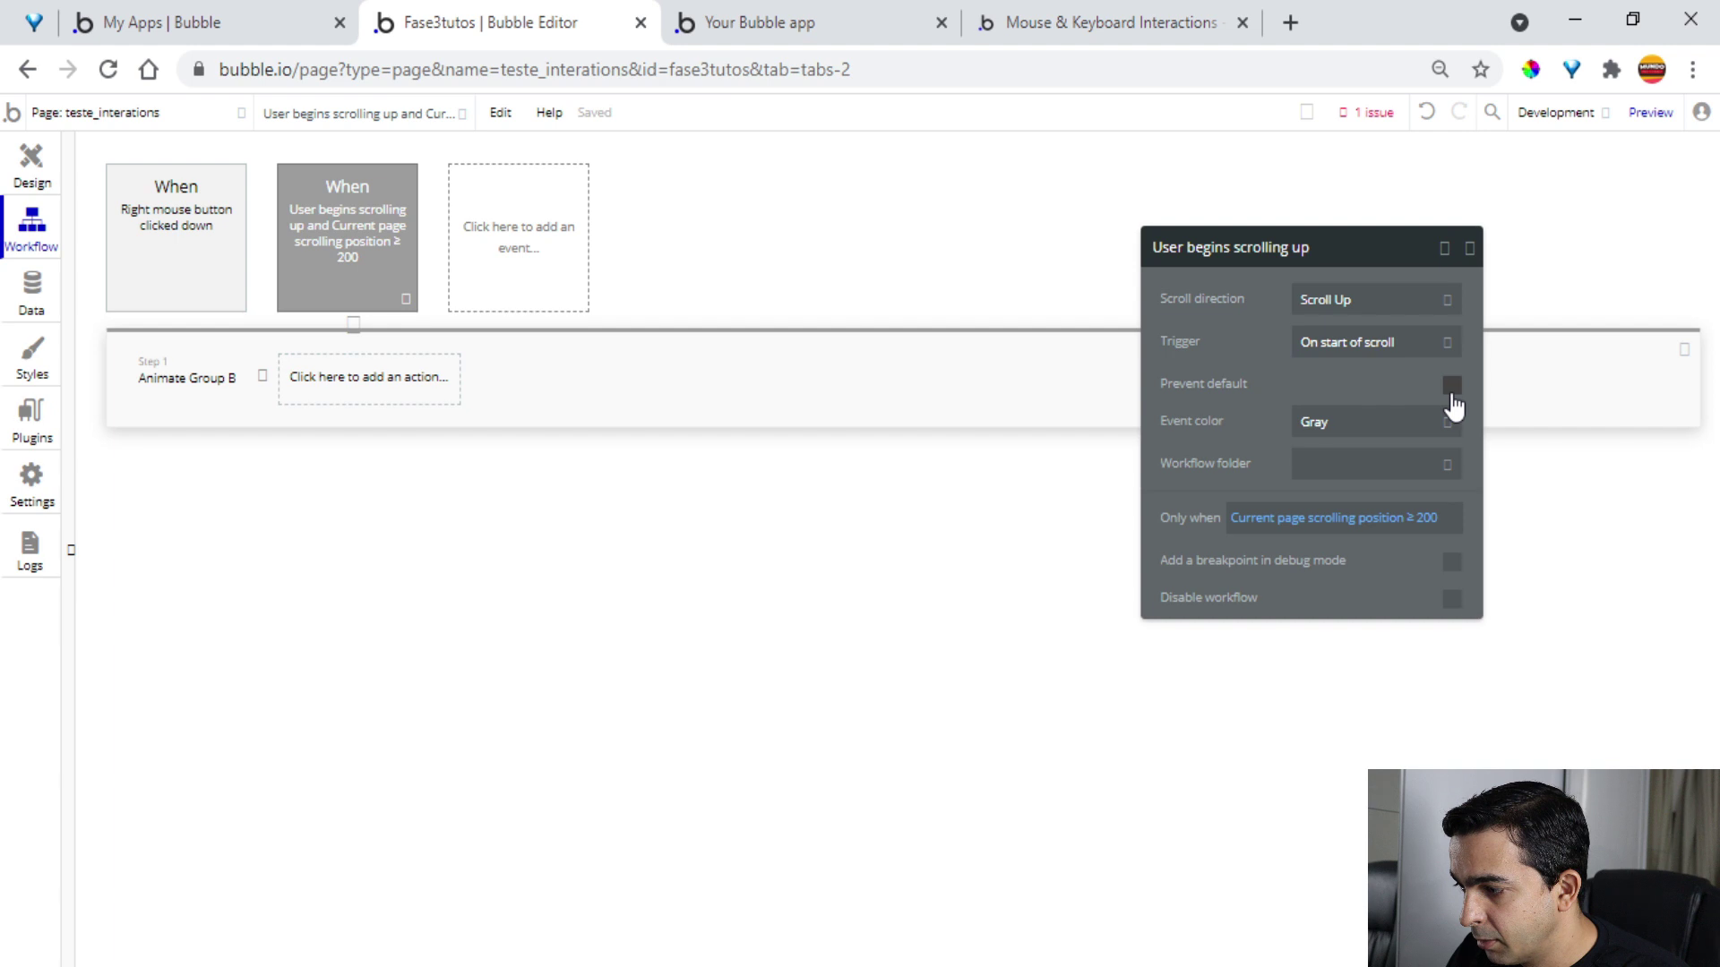
pyautogui.moveTo(1452, 407)
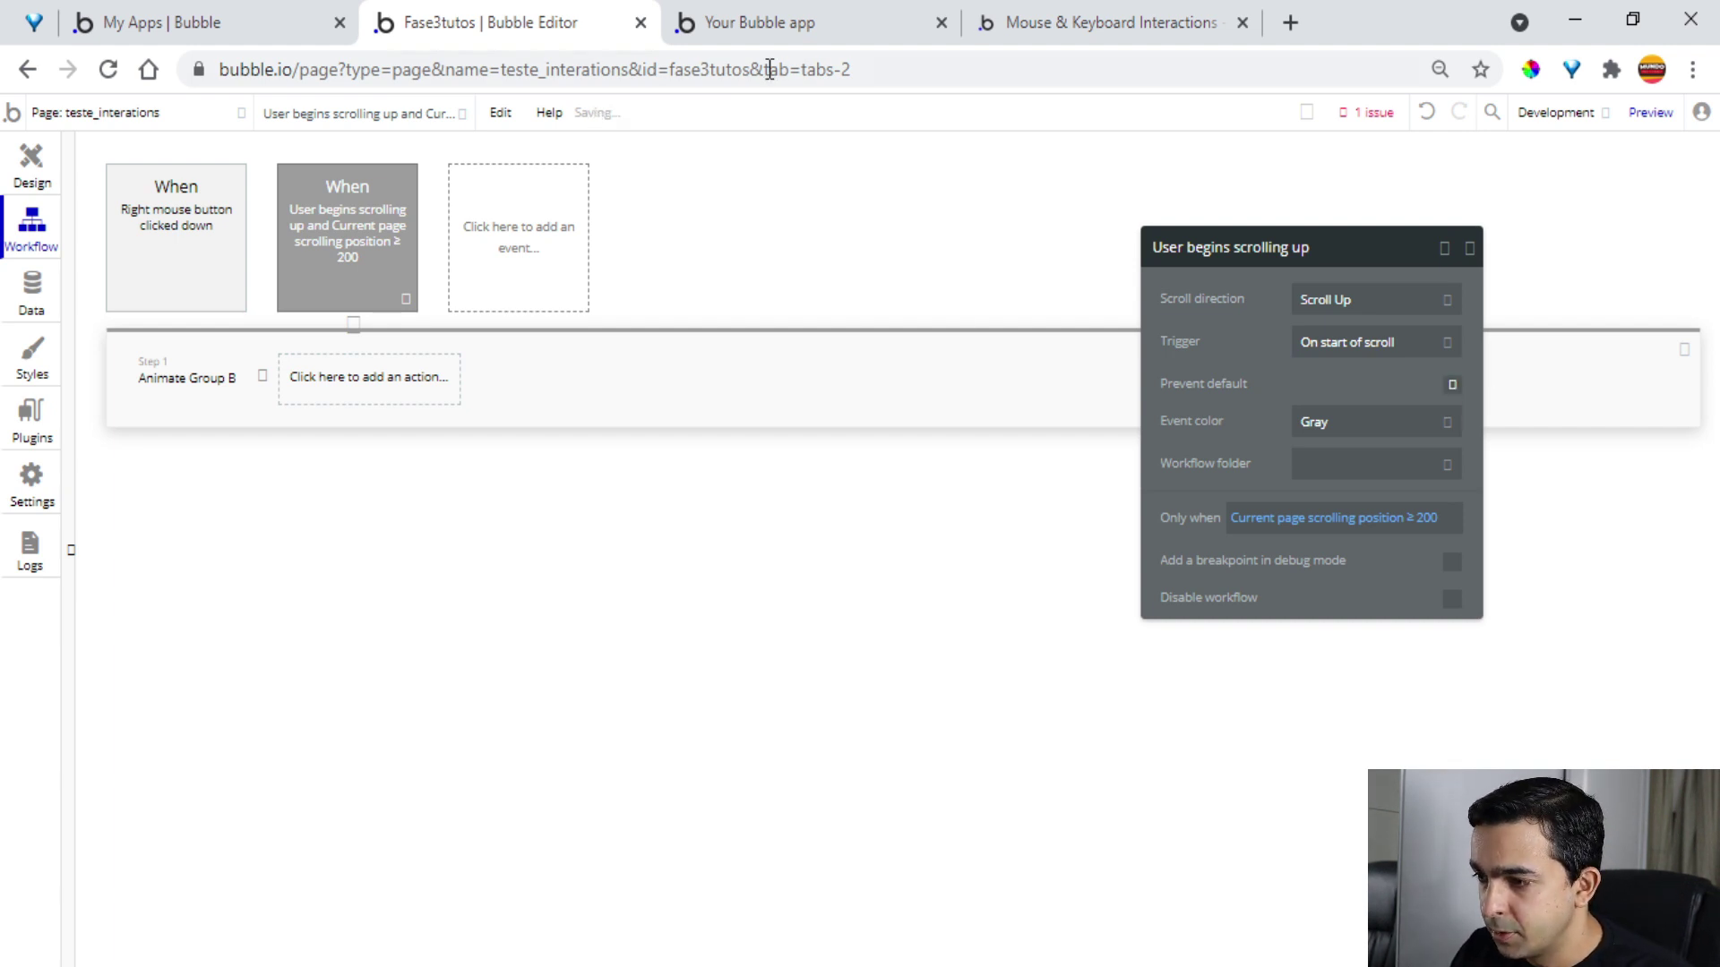
pyautogui.click(769, 20)
pyautogui.click(722, 117)
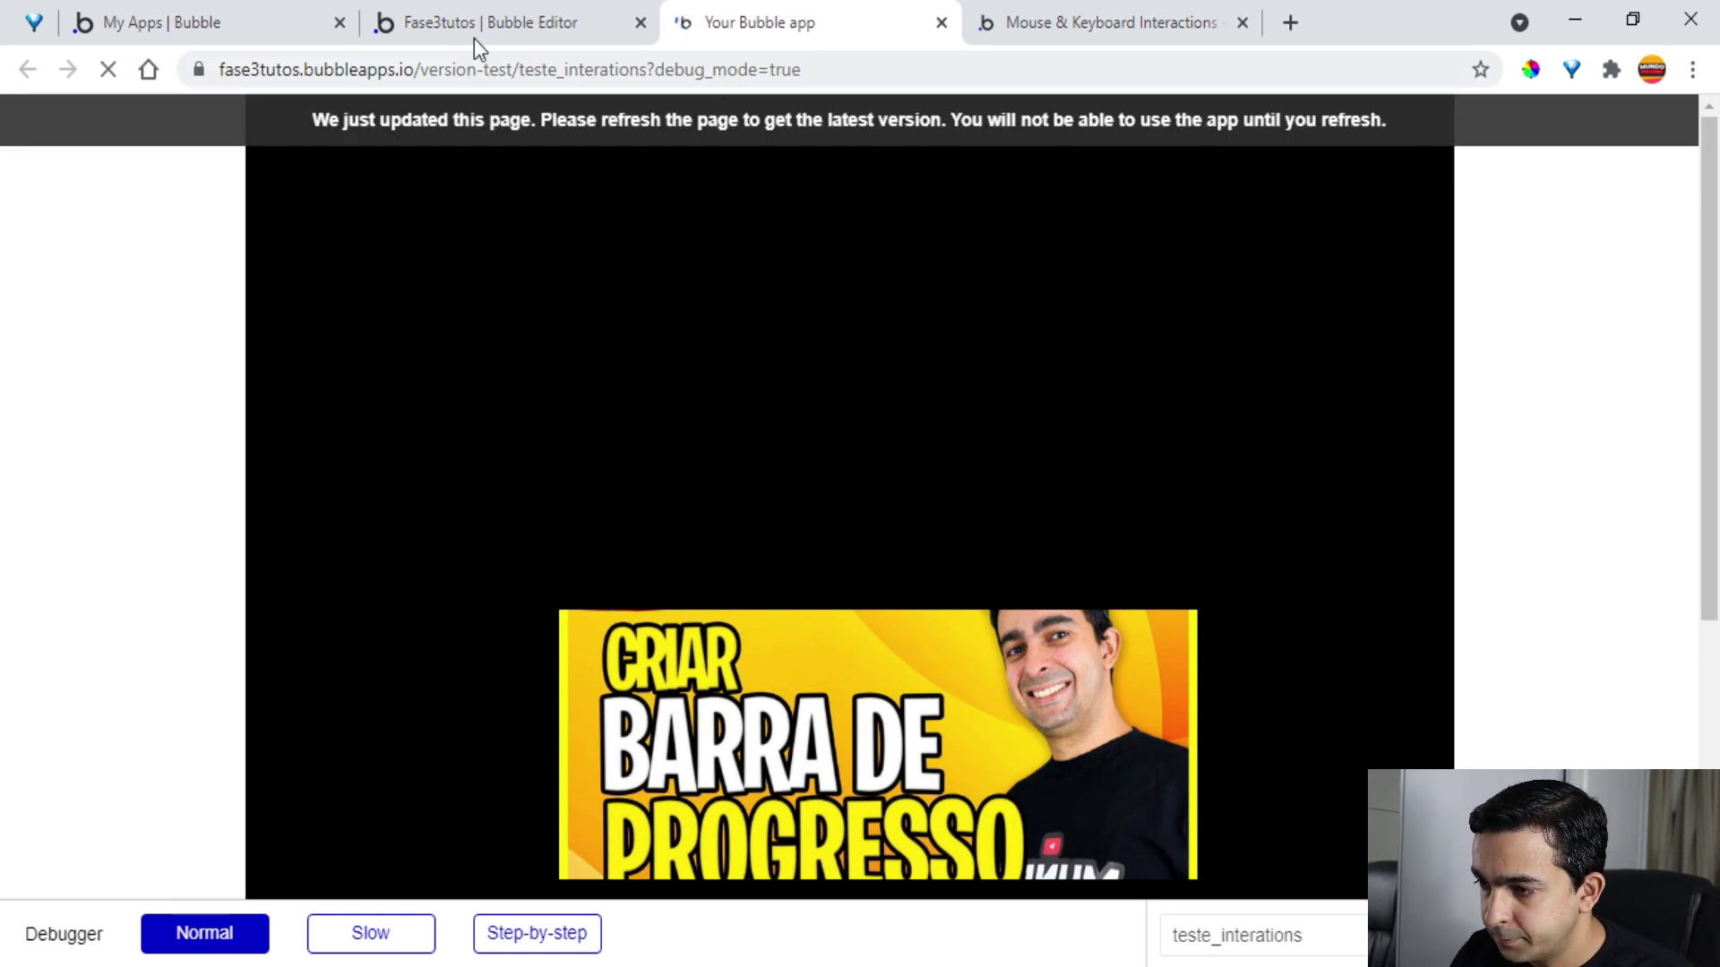
# Switch the scroll event's direction back to Scroll Down
pyautogui.click(538, 27)
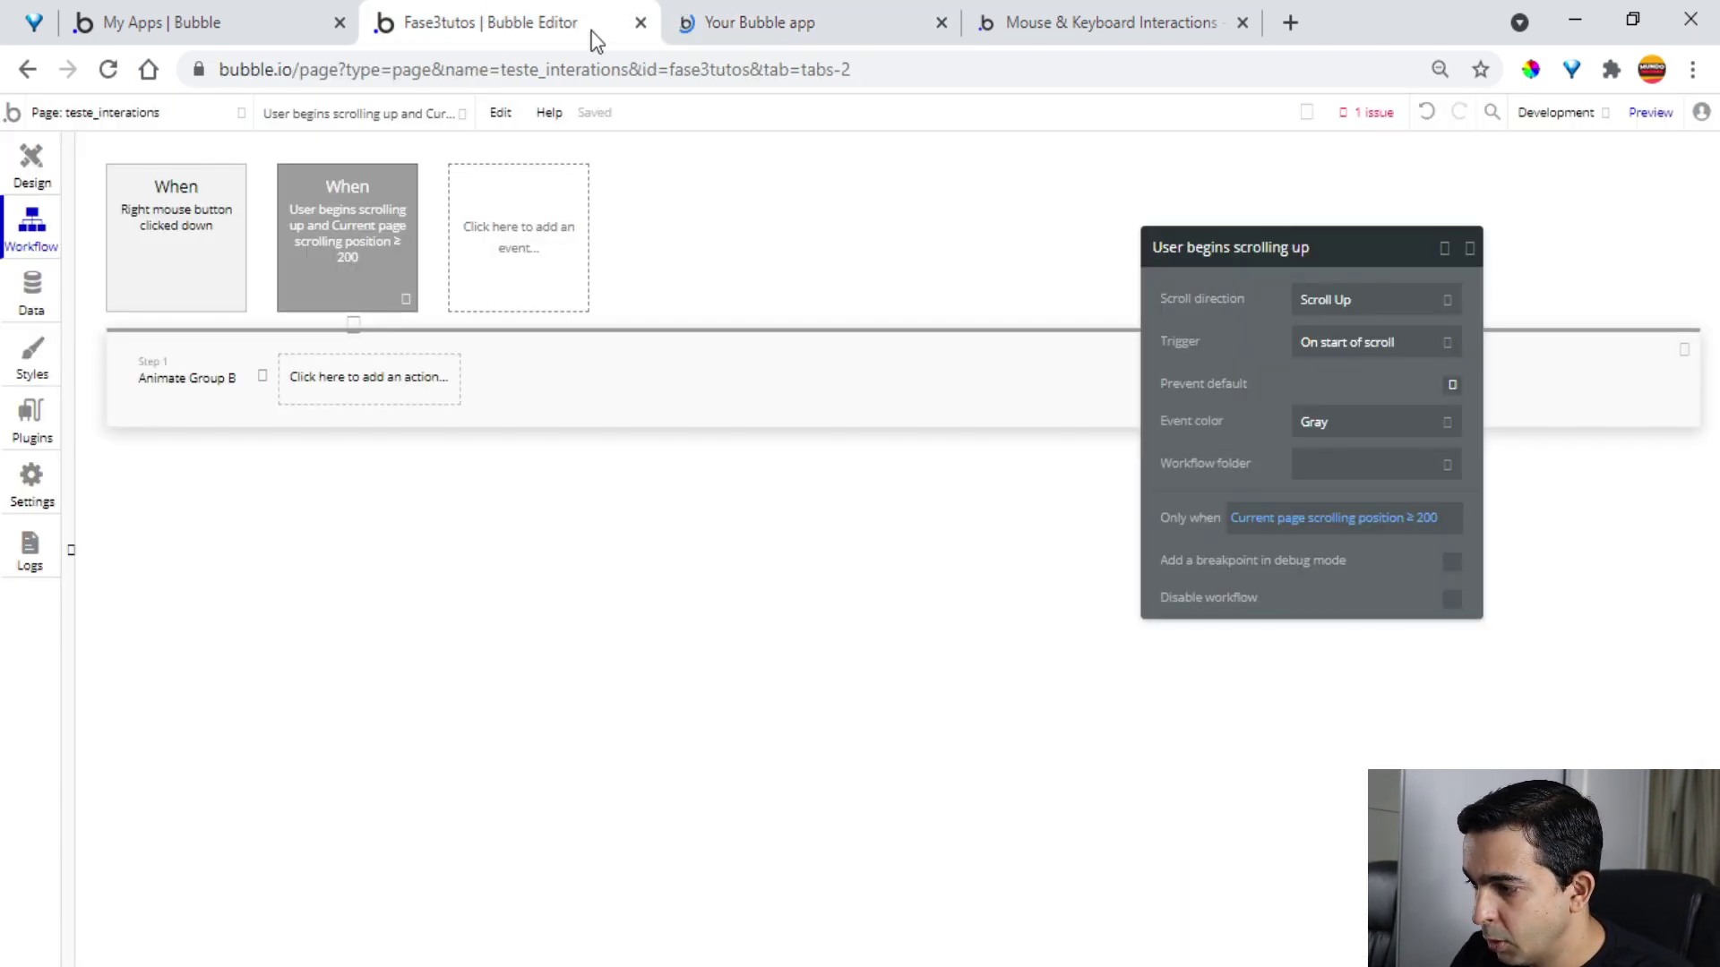
pyautogui.click(1370, 309)
pyautogui.click(1374, 336)
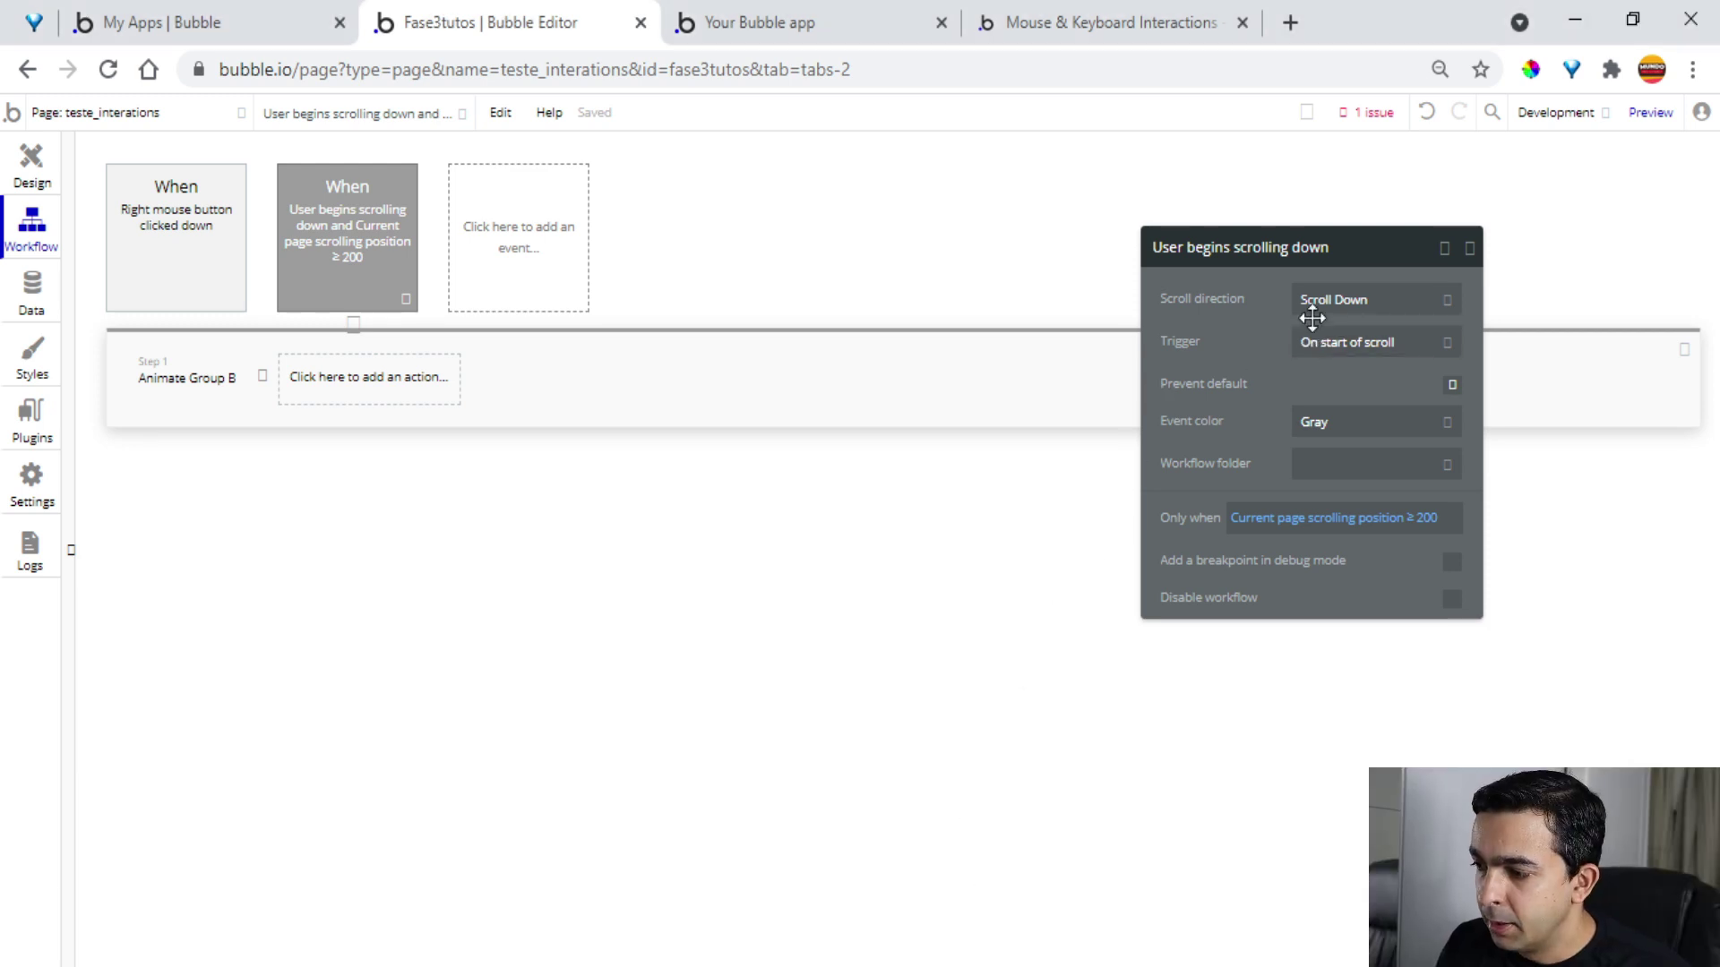
# Set the scroll event's direction to Either and reload the previewed page
pyautogui.click(1404, 310)
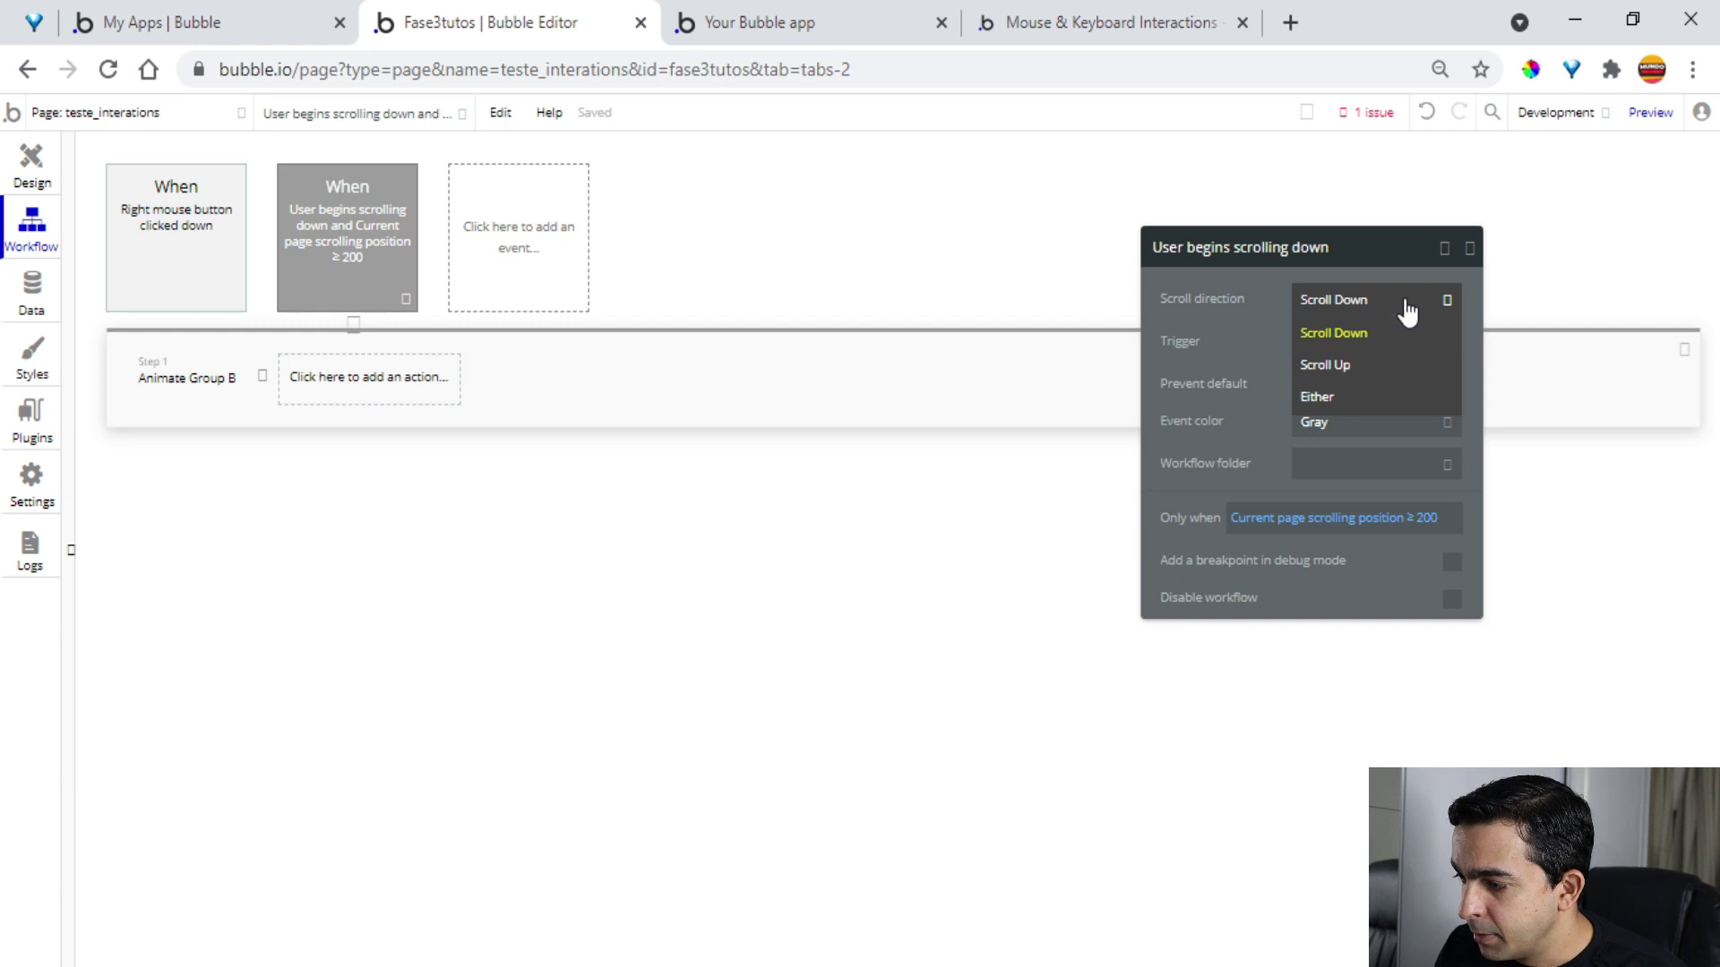
pyautogui.click(1348, 399)
pyautogui.click(794, 41)
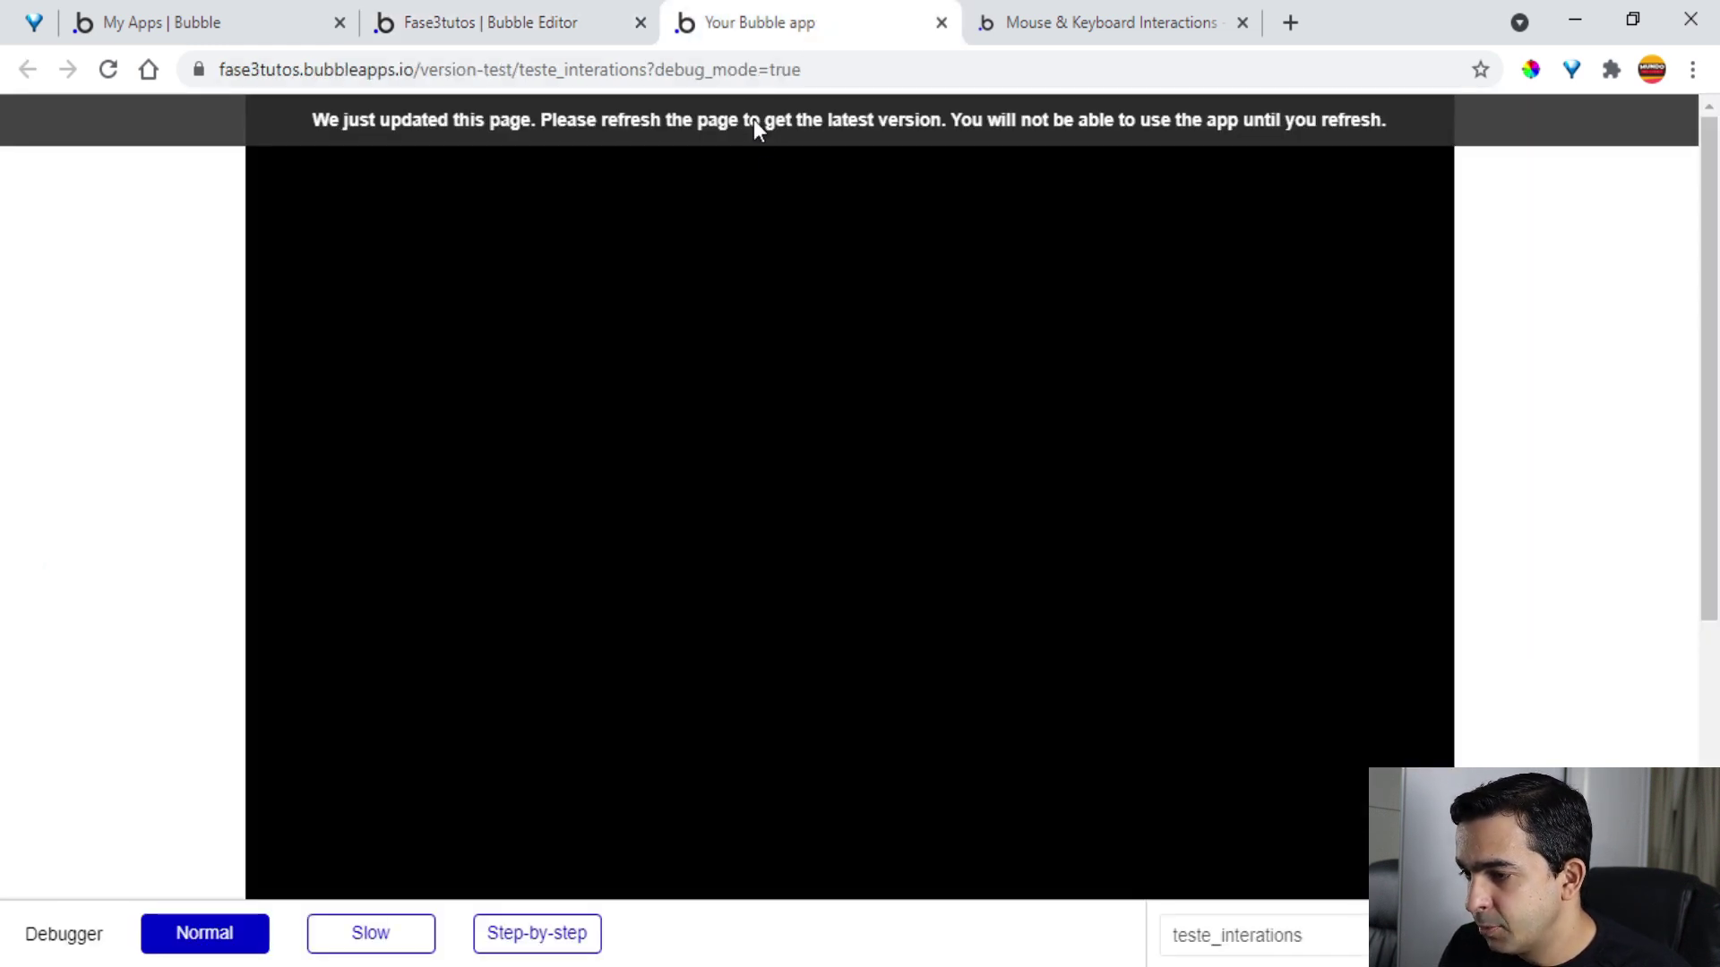
pyautogui.press('F5')
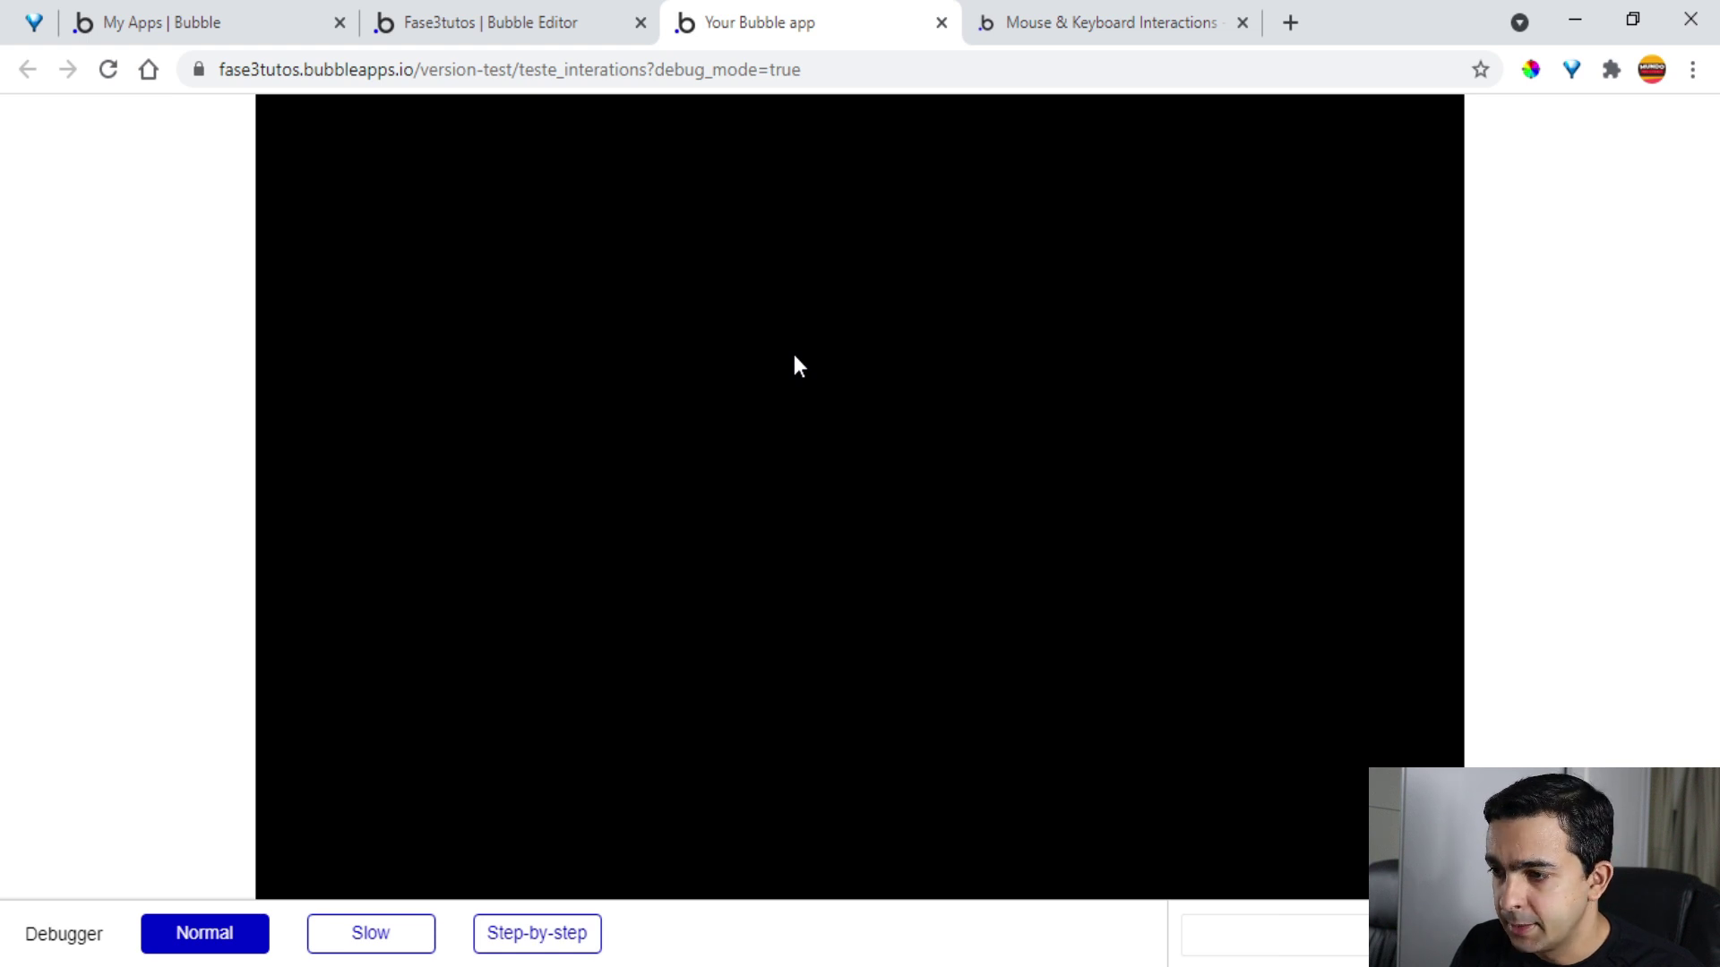
# Review the scroll event's settings against the documentation tip on Prevent default, and close the event's properties
pyautogui.click(507, 13)
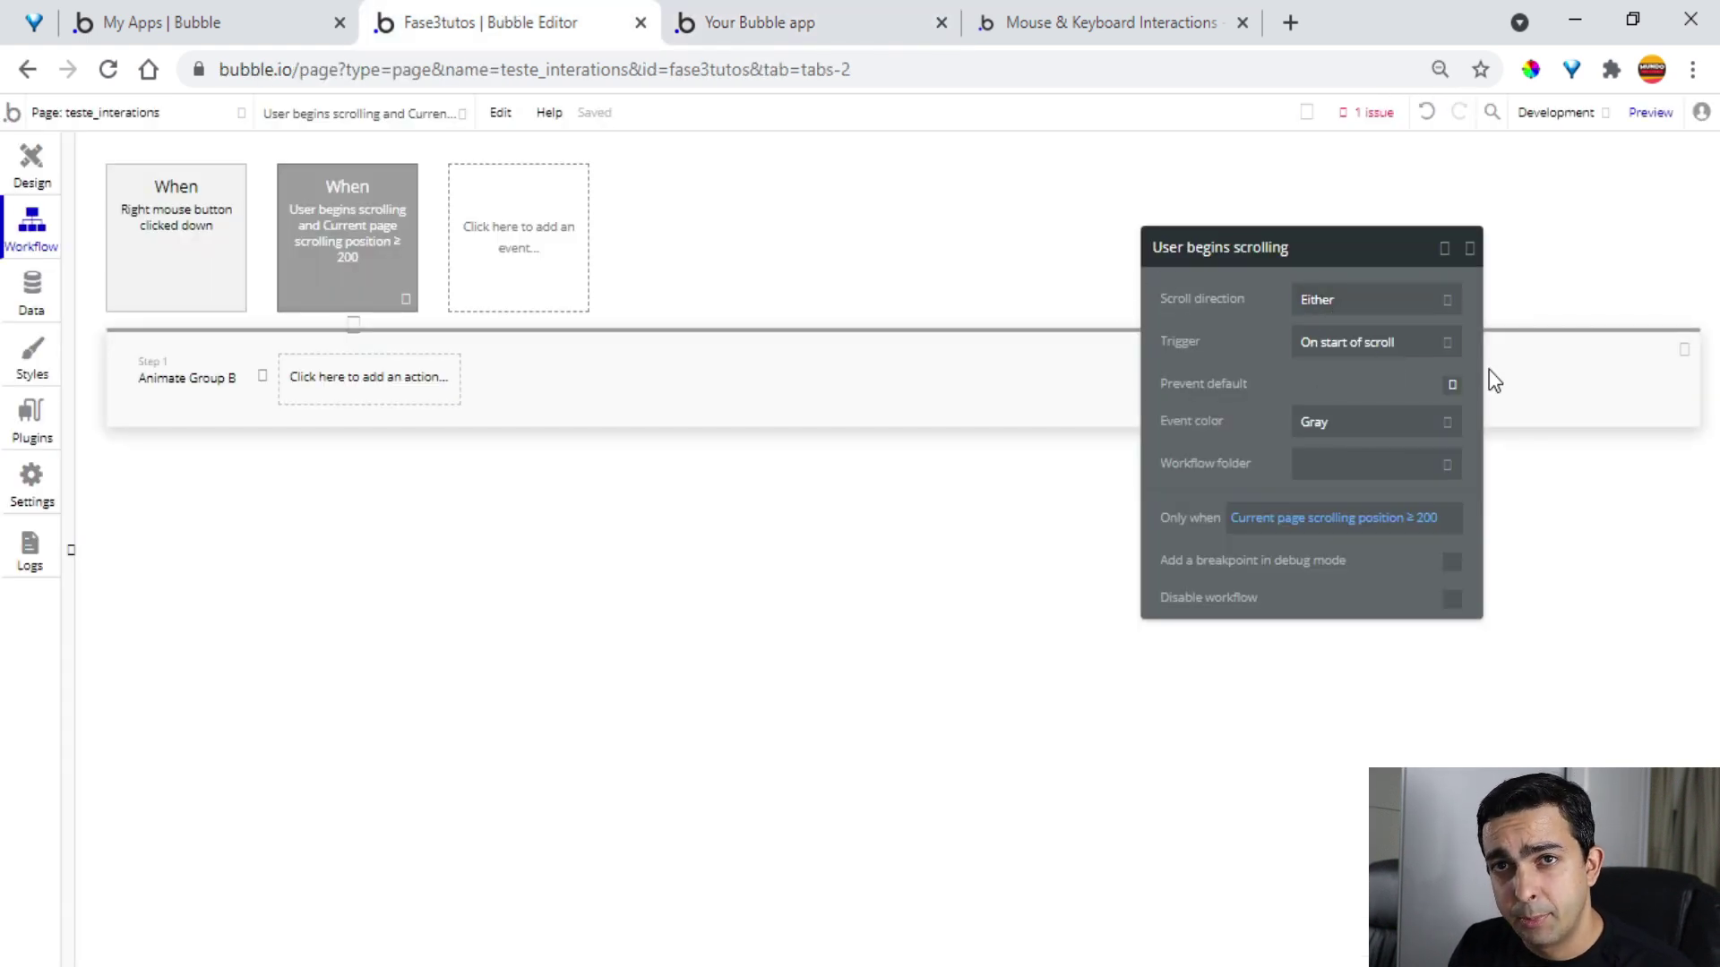
pyautogui.moveTo(1346, 376)
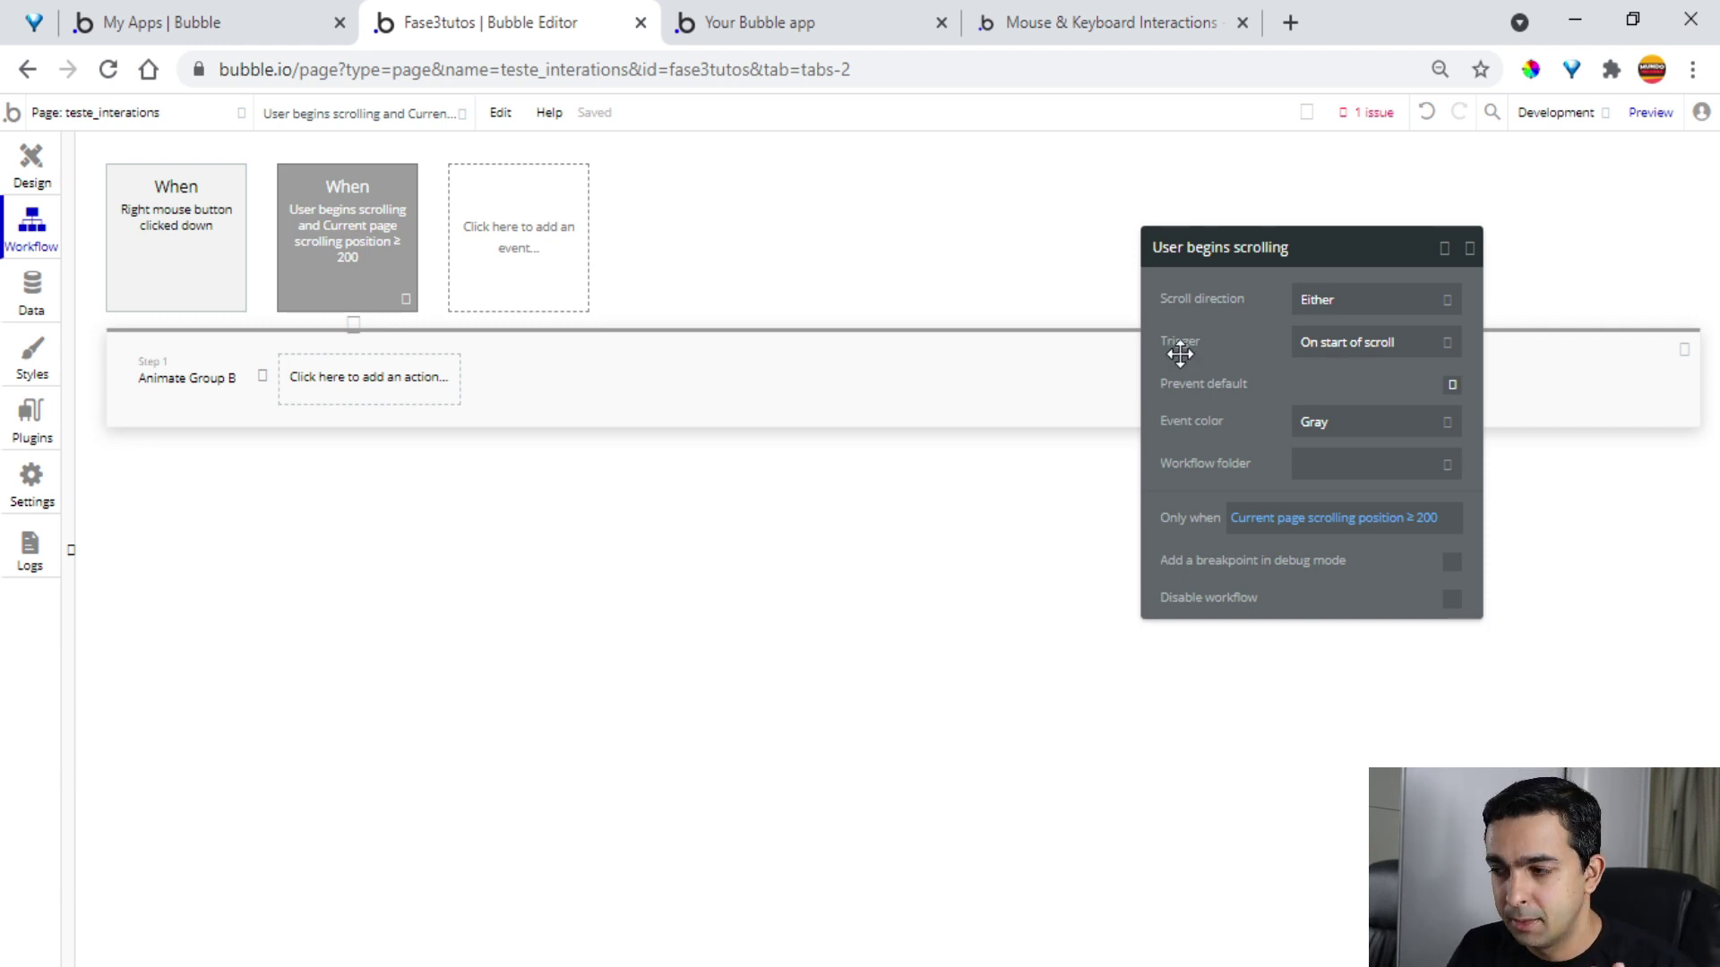
pyautogui.click(1082, 17)
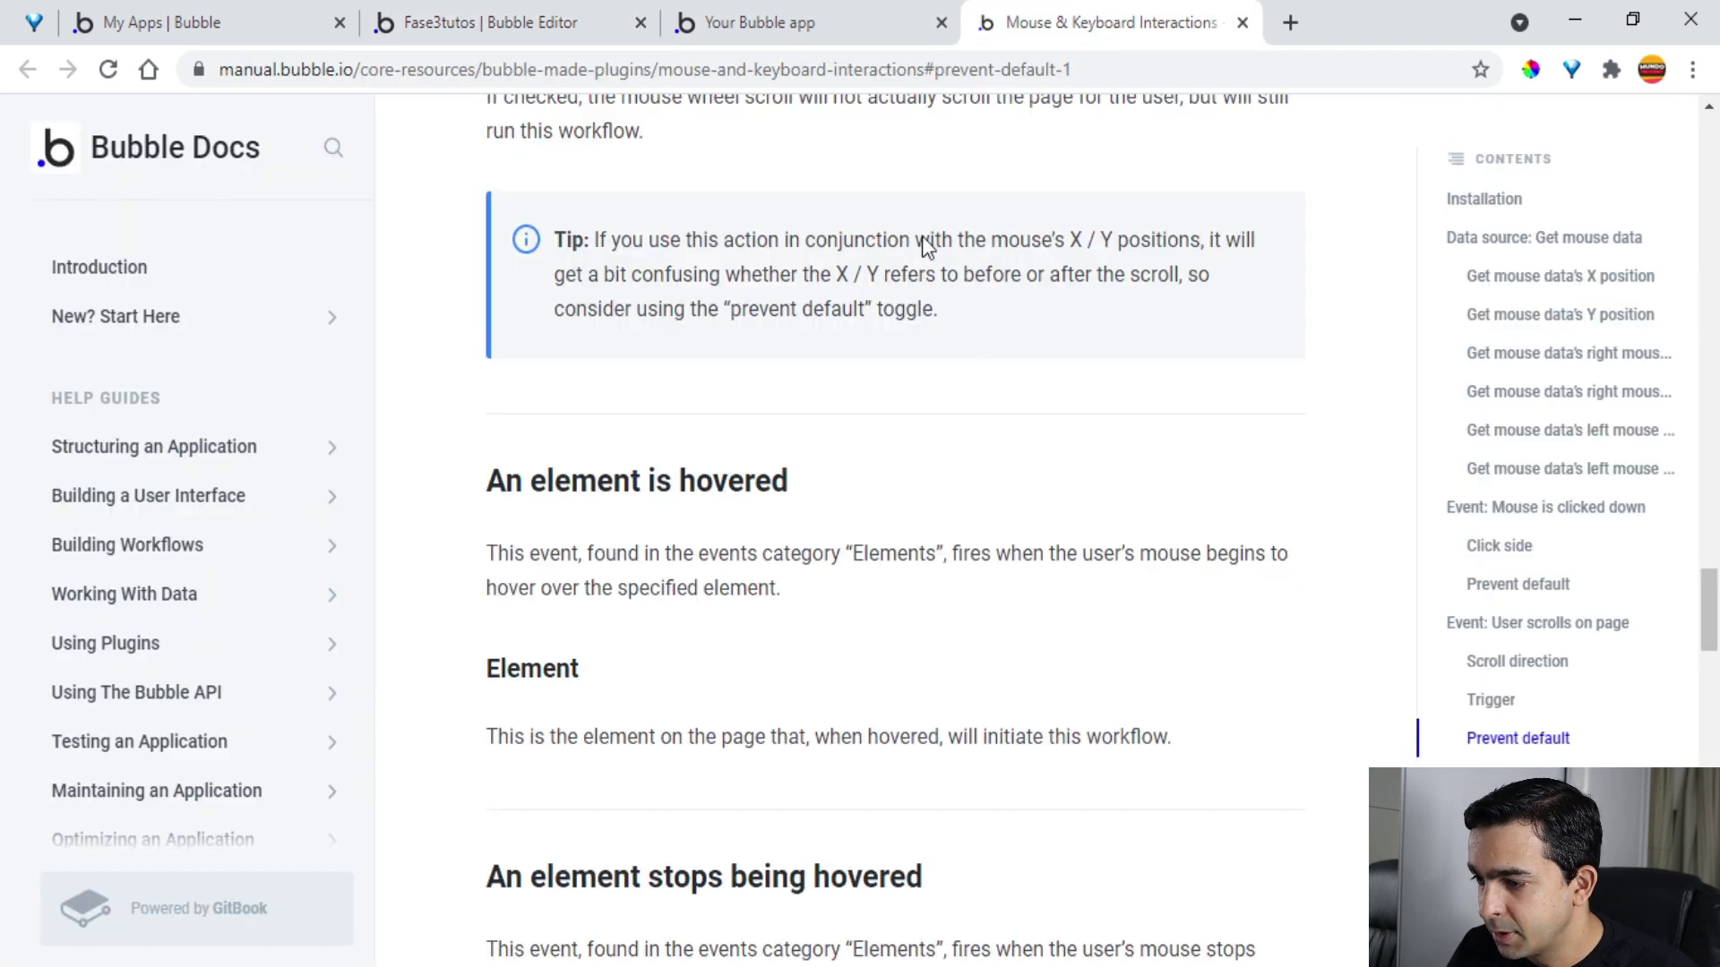
pyautogui.click(812, 25)
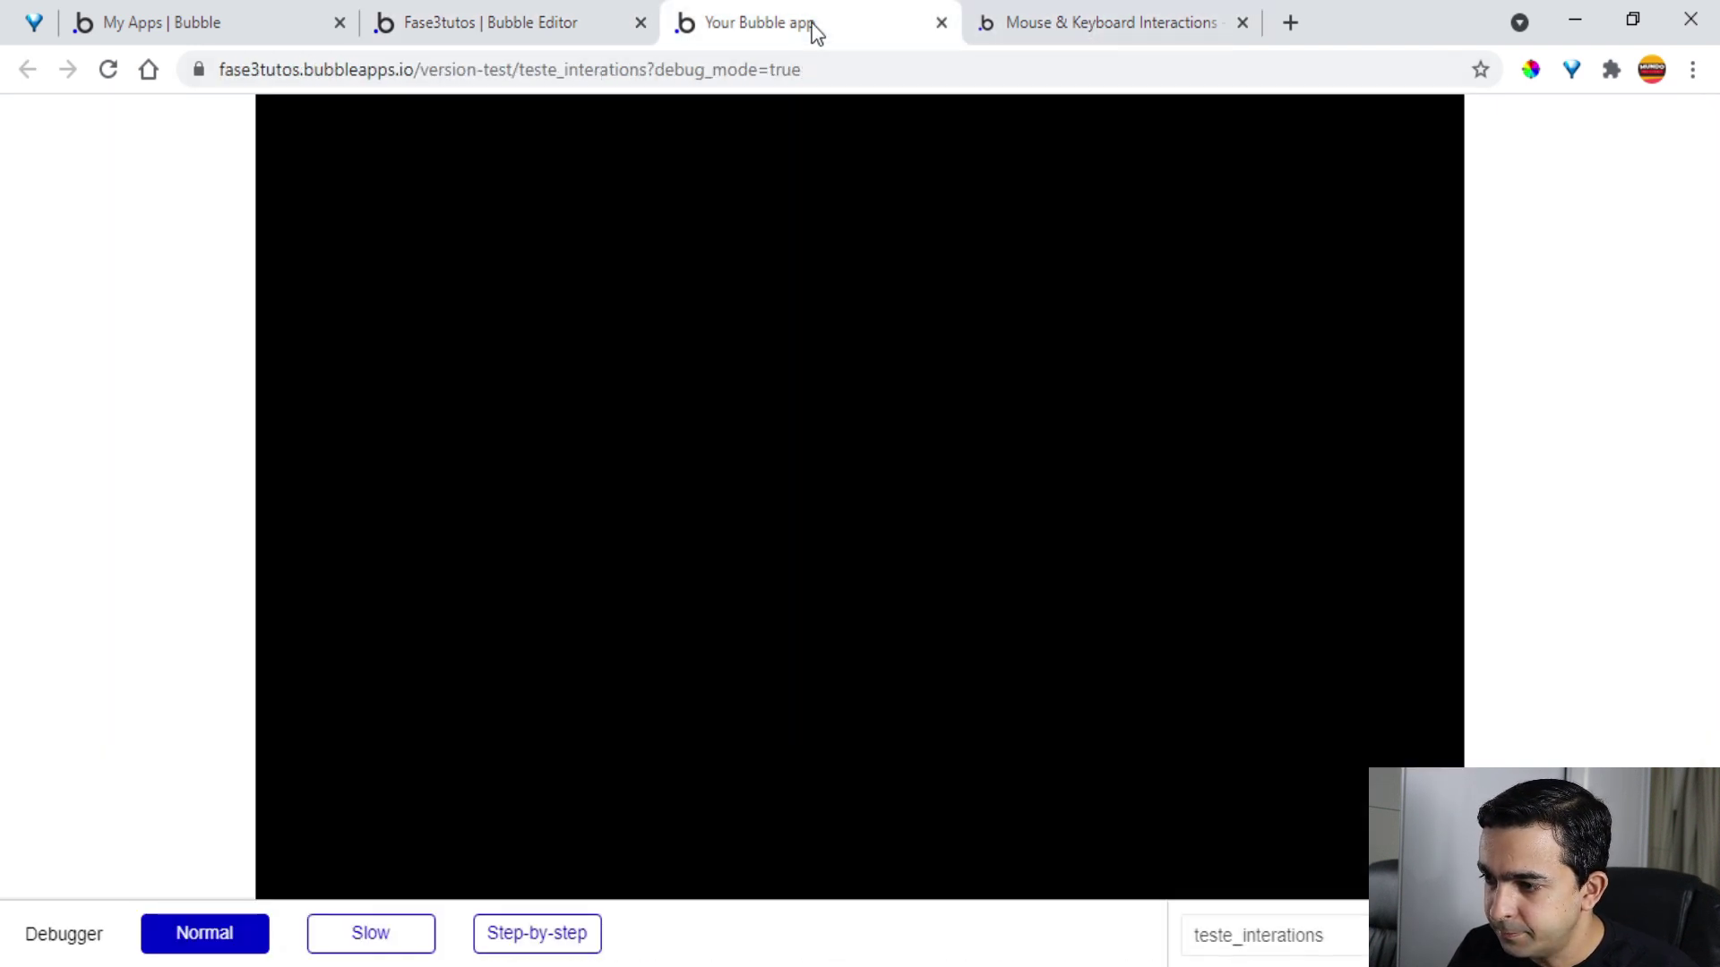
pyautogui.click(555, 36)
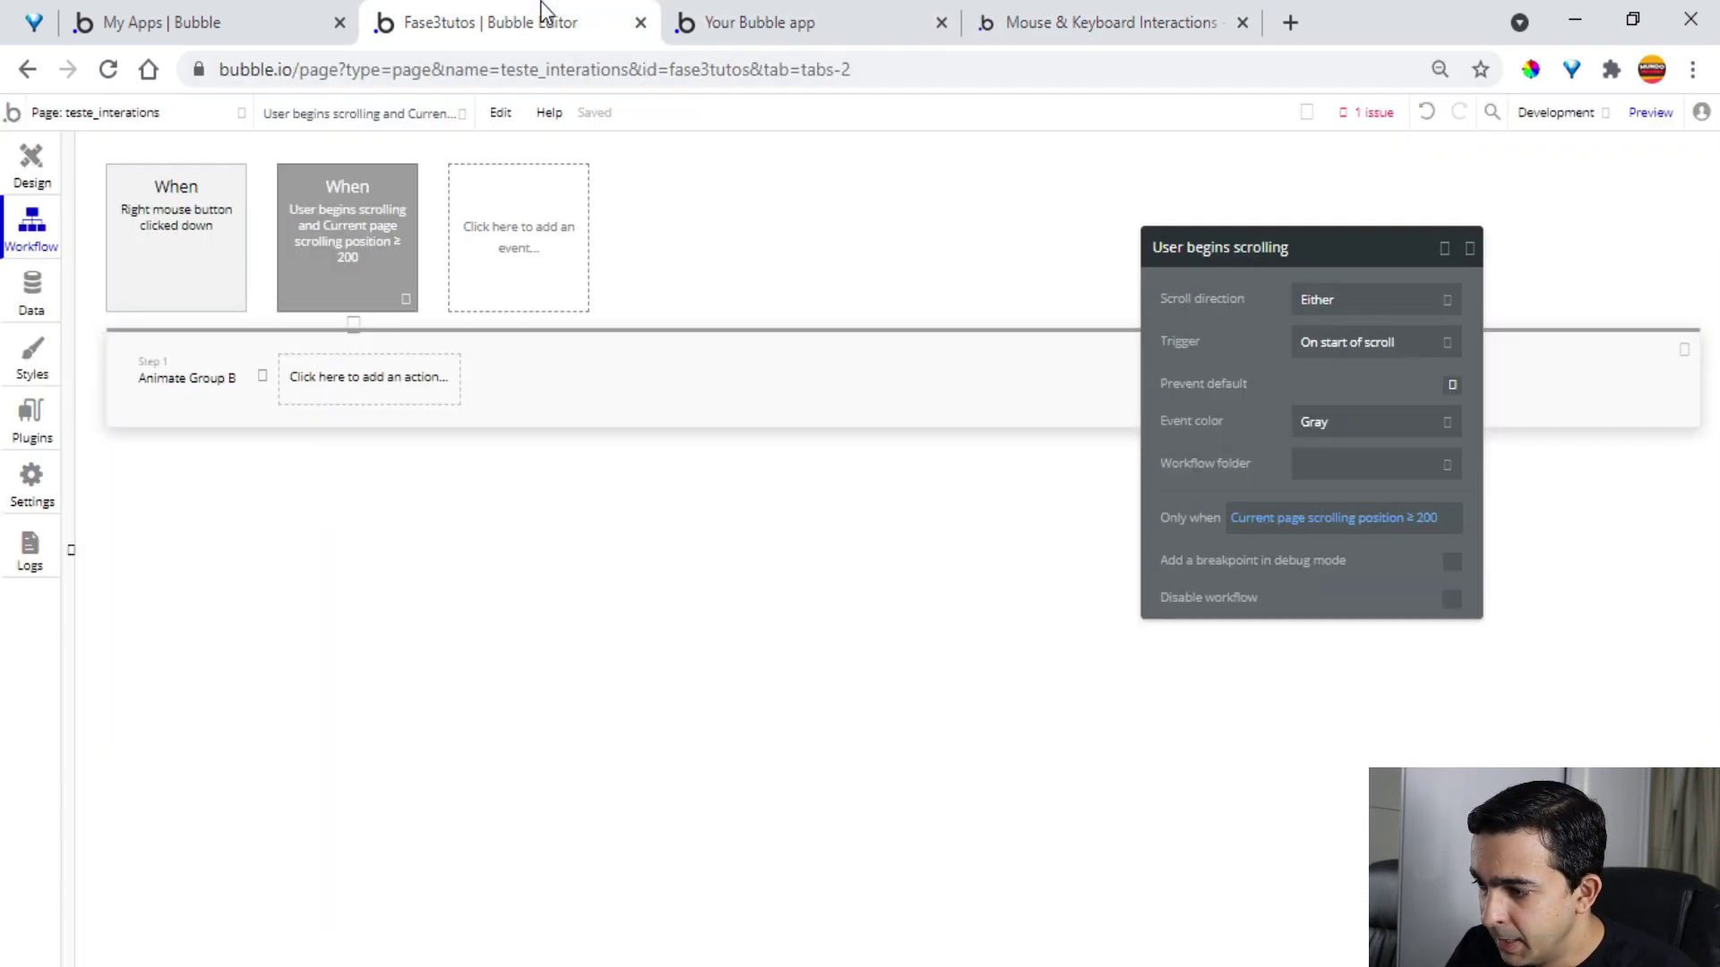
pyautogui.click(1470, 250)
# Read the An element is hovered section in the plugin documentation and return to the page's workflows
pyautogui.click(1054, 24)
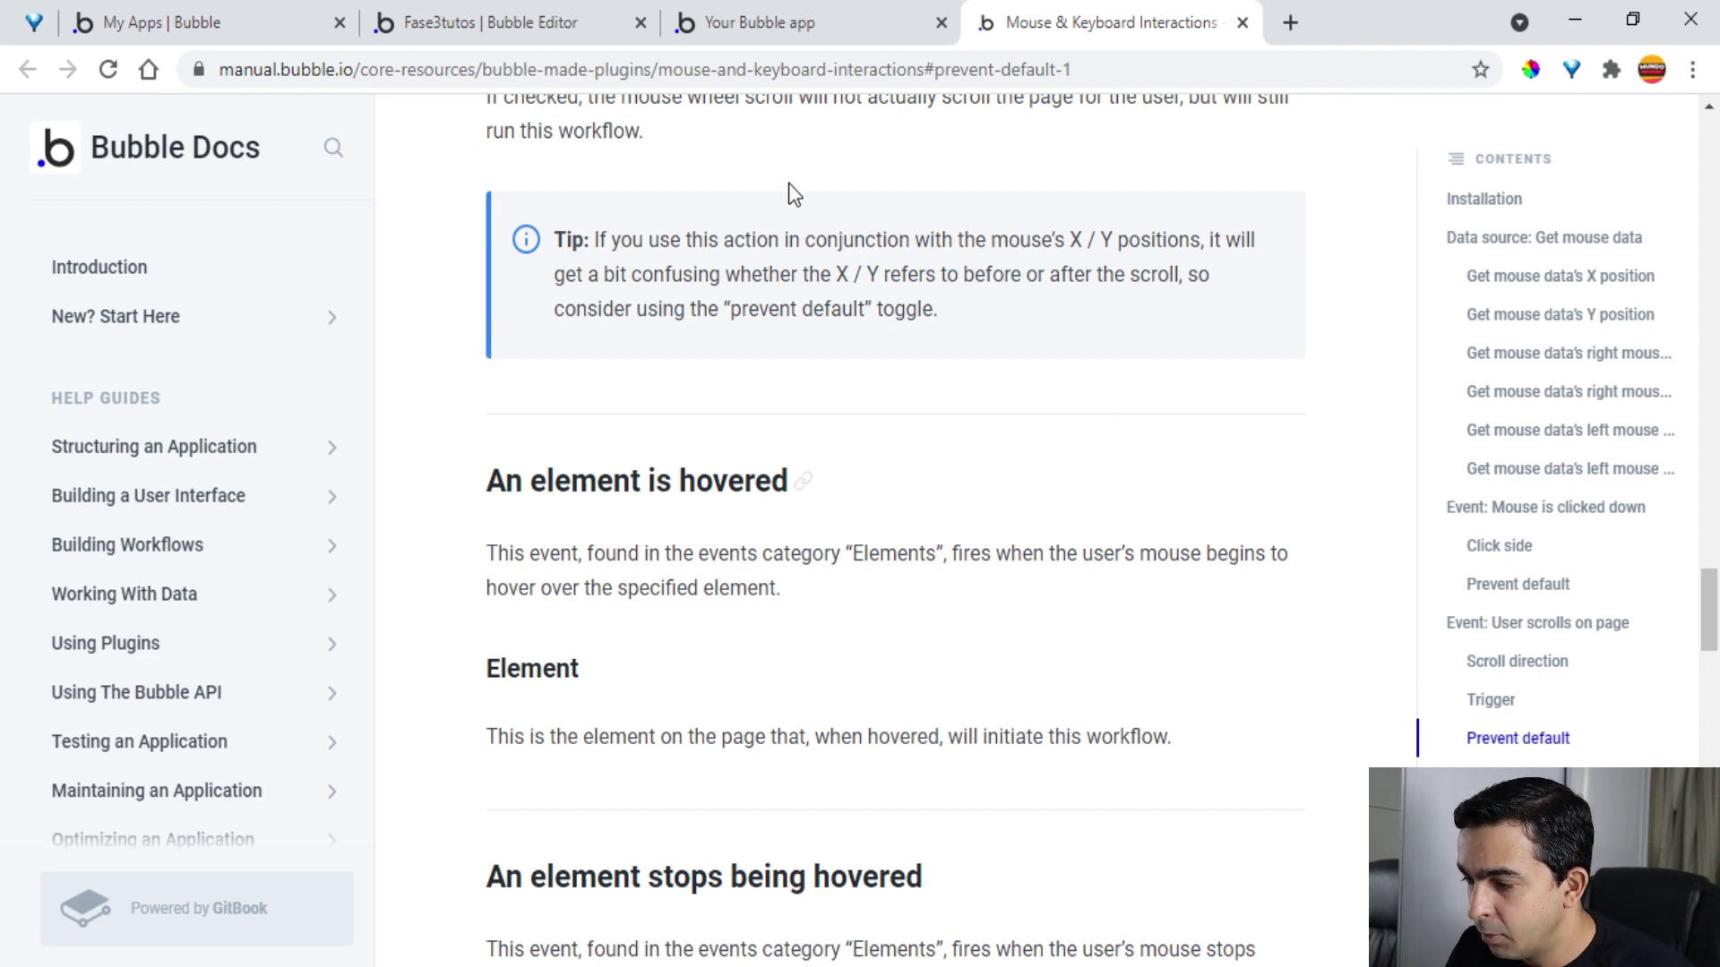
pyautogui.click(856, 16)
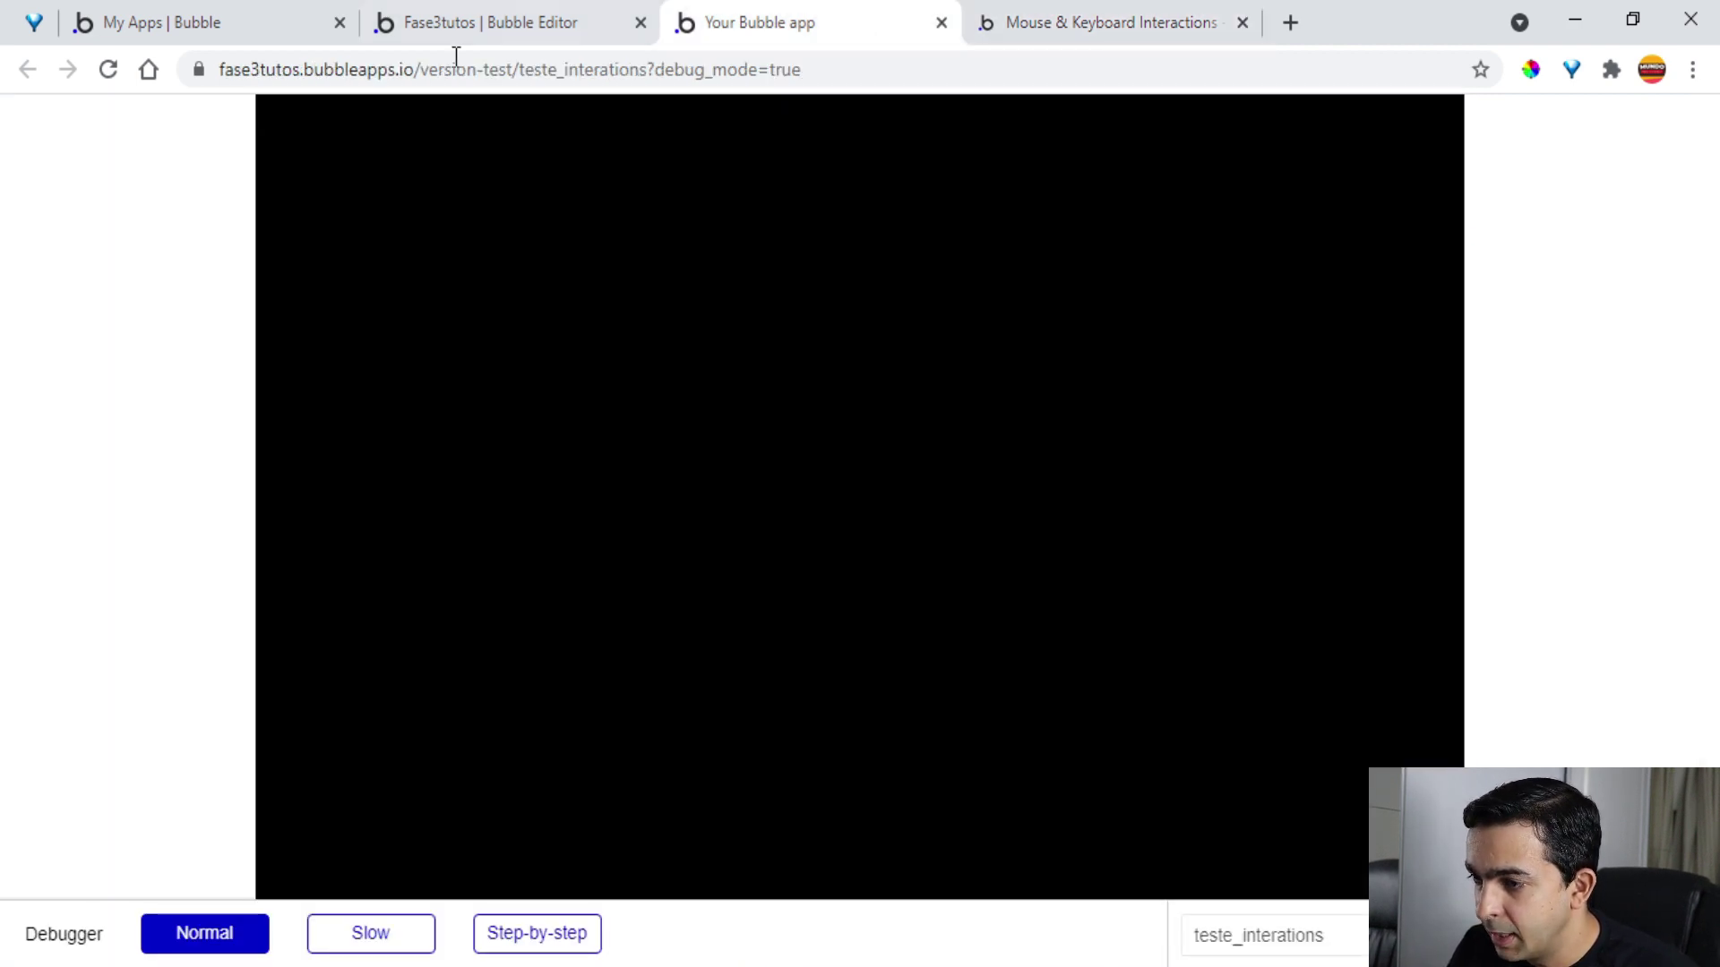
pyautogui.click(459, 27)
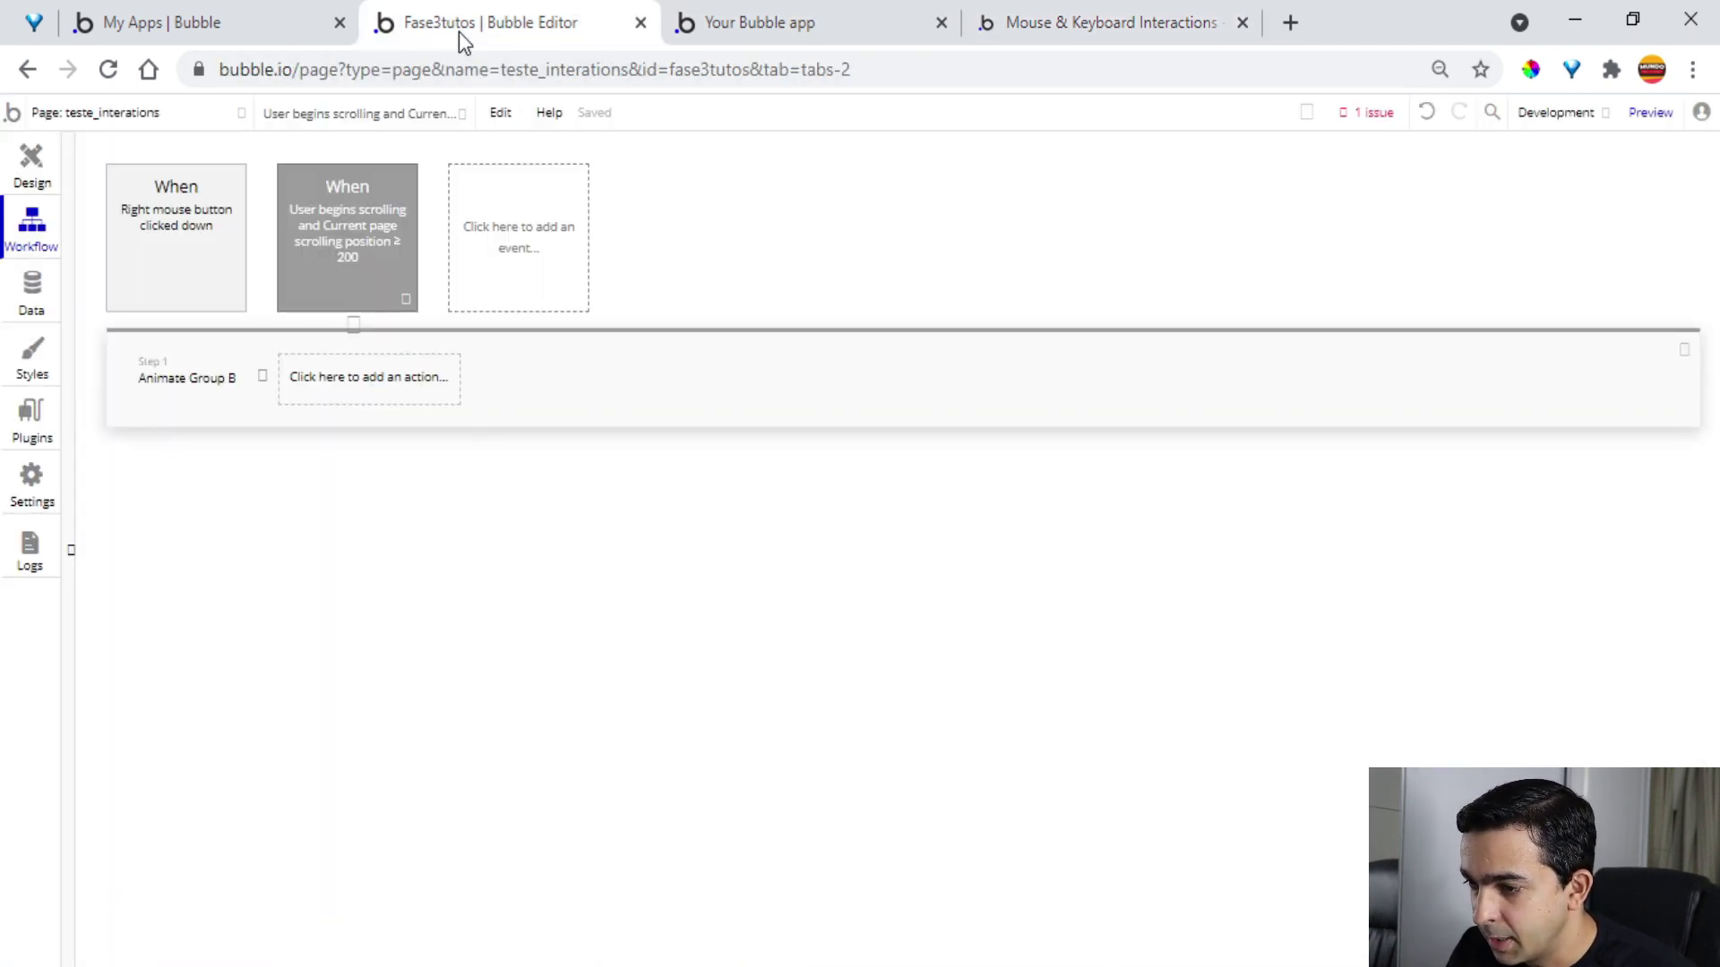
# Add a new workflow event of type An element is hovered
pyautogui.click(517, 273)
pyautogui.moveTo(527, 419)
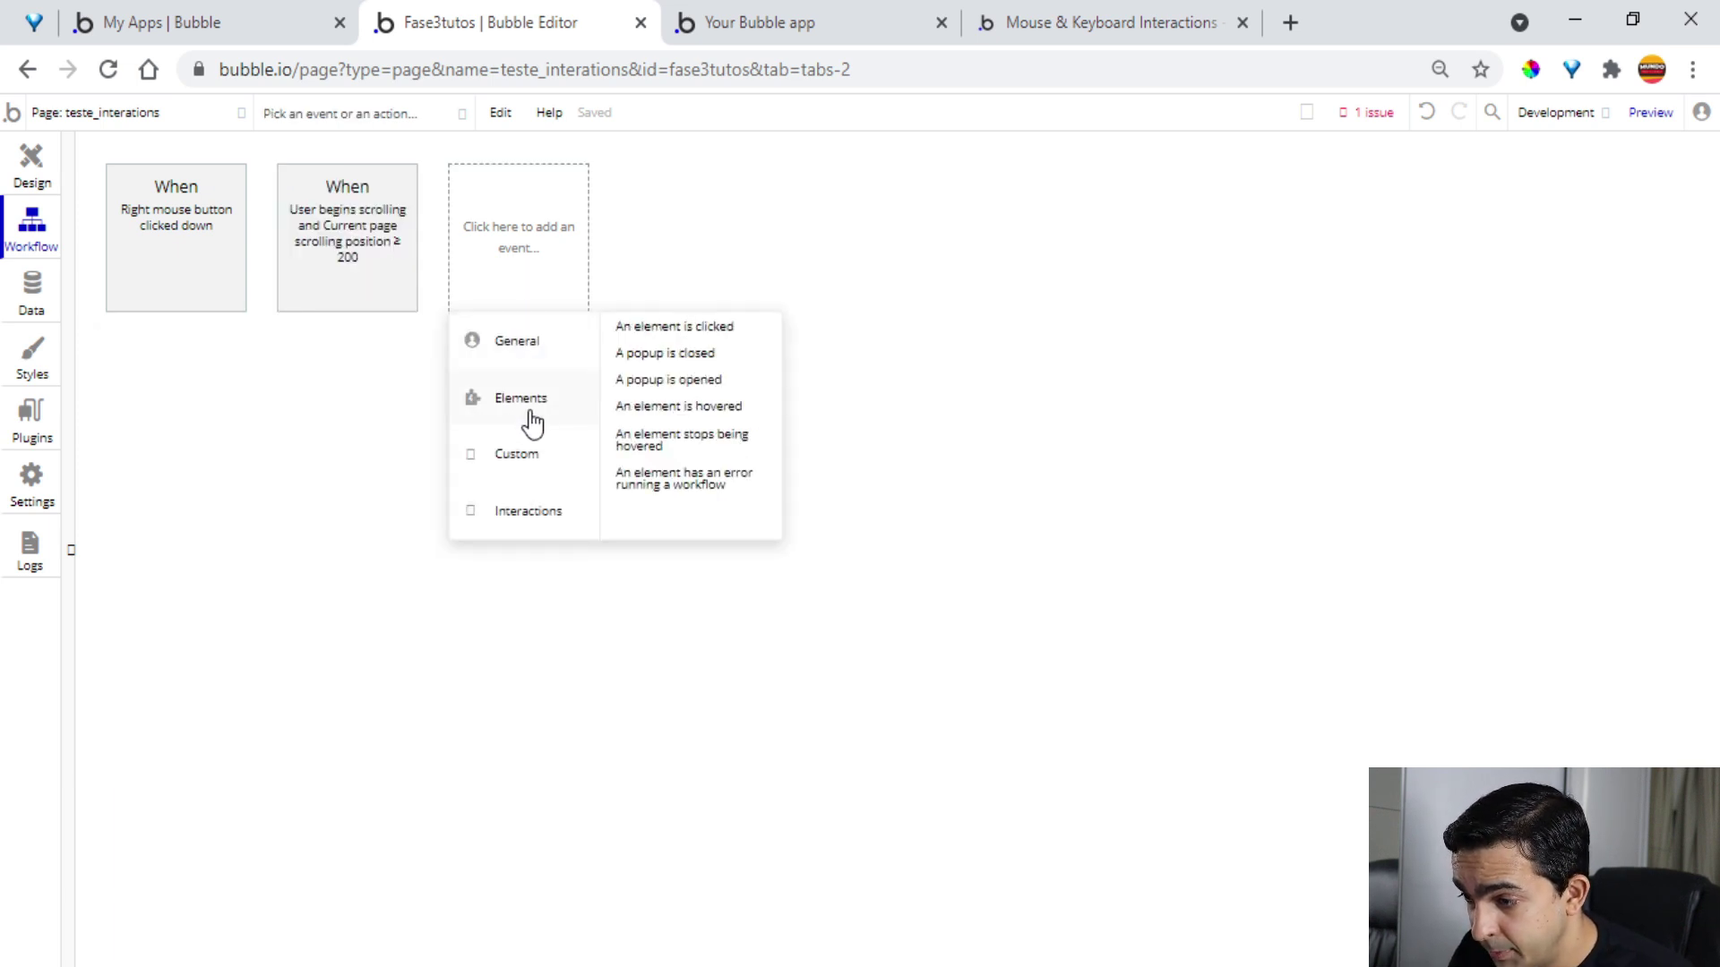
pyautogui.click(724, 414)
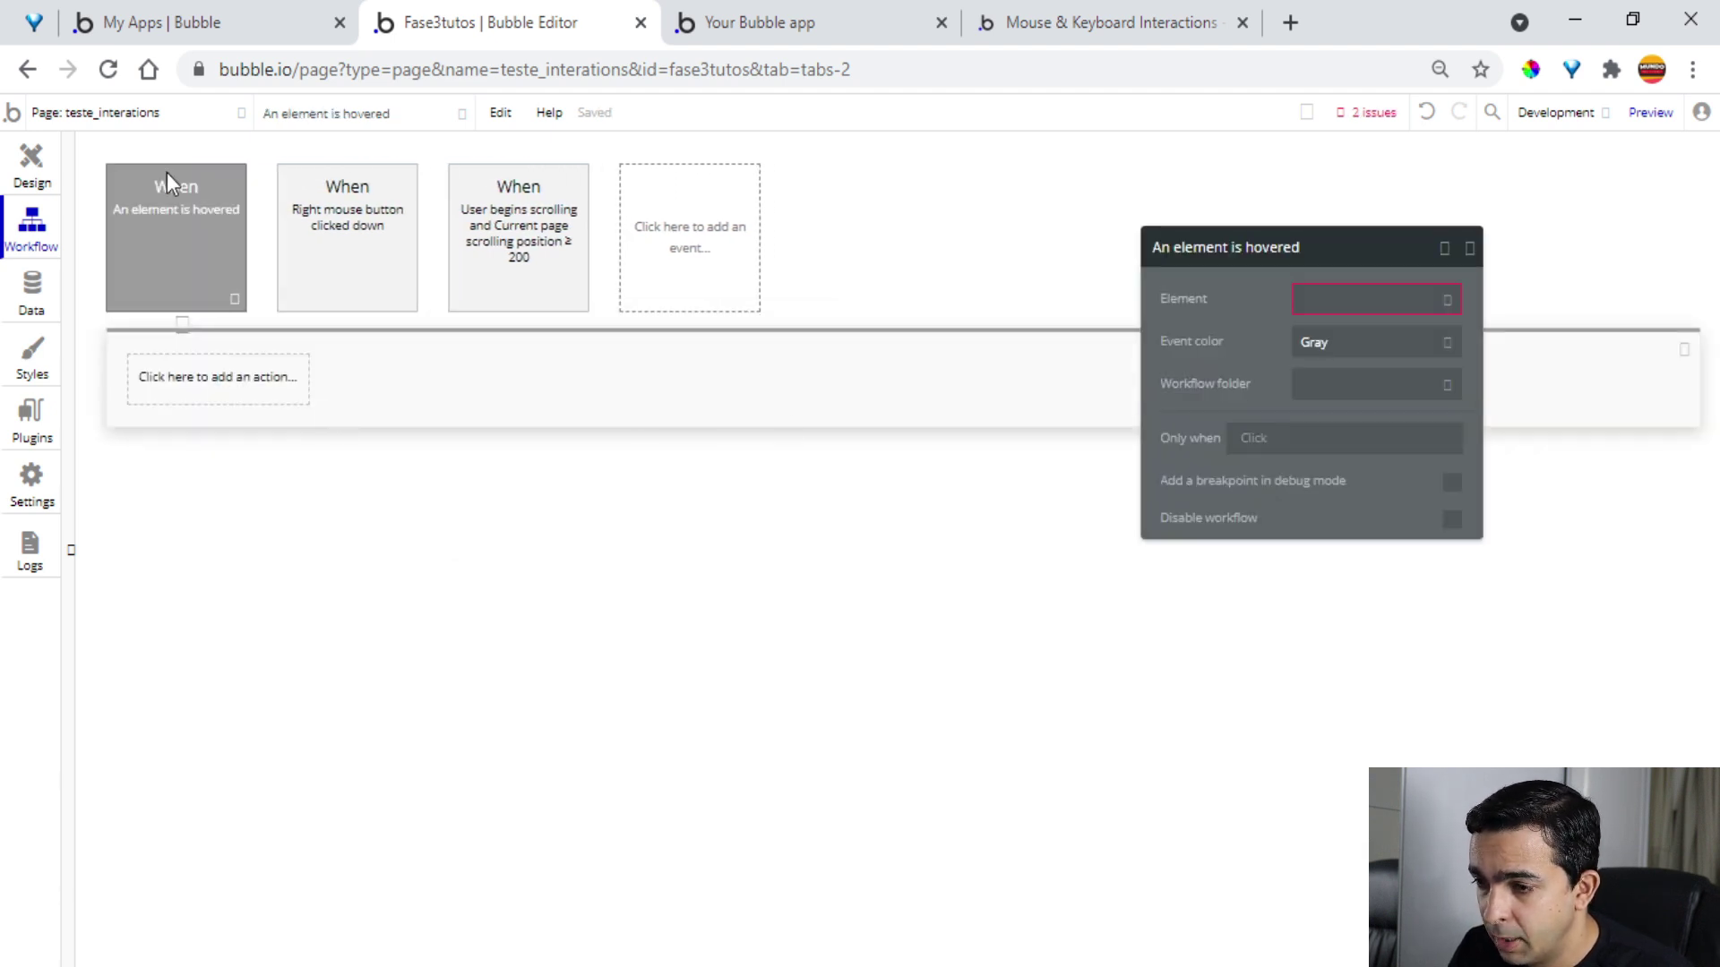
# Draw a button about 292 wide and 84 high on the page, between the logo and the yellow banner
pyautogui.click(51, 166)
pyautogui.click(126, 271)
pyautogui.click(129, 303)
pyautogui.moveTo(748, 324); pyautogui.dragTo(1042, 412)
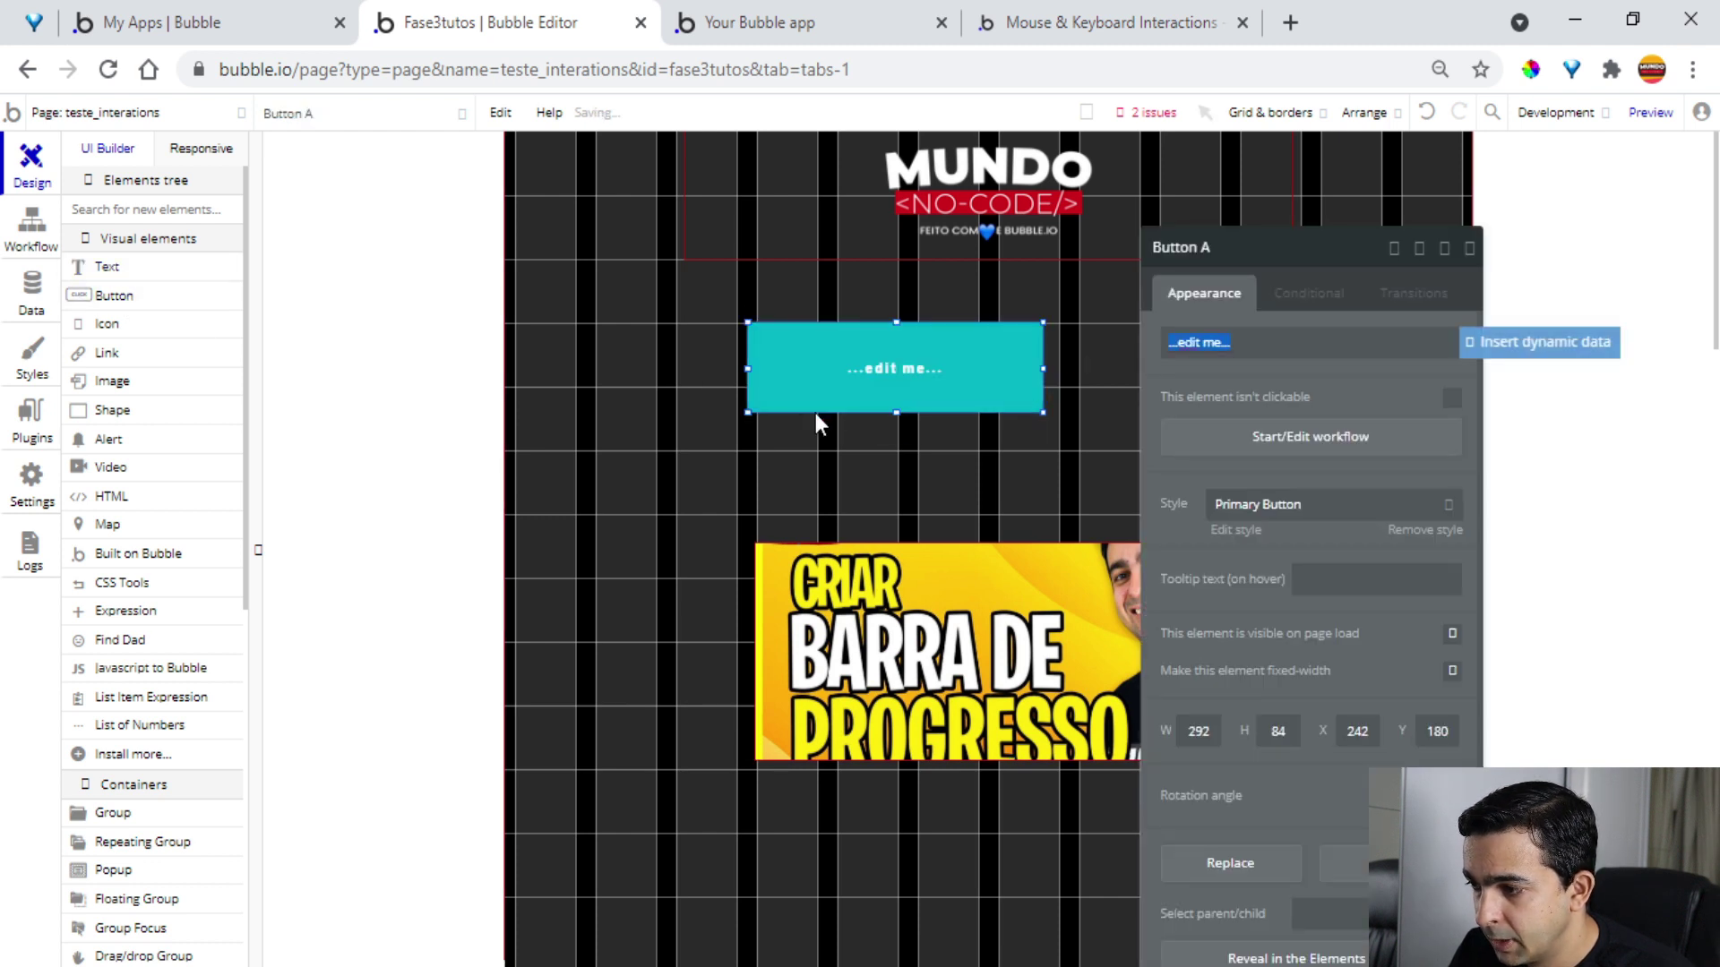
# Return to the page's workflows and set the hovered event's element to Button A
pyautogui.click(49, 240)
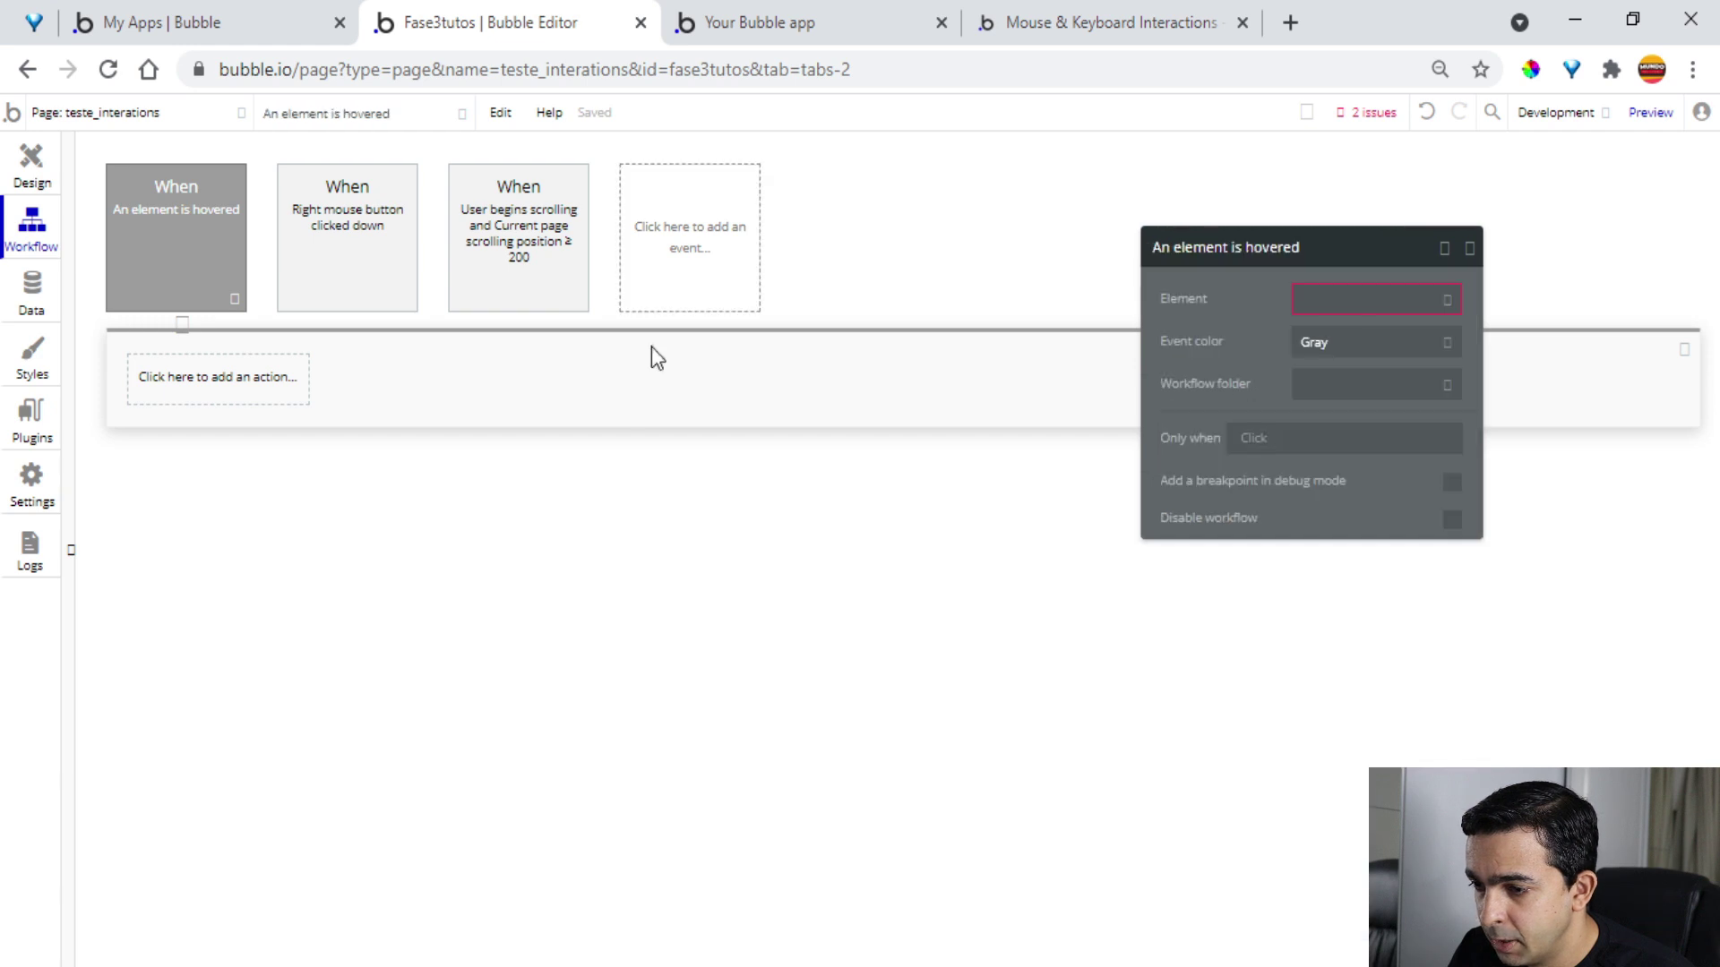
pyautogui.click(27, 166)
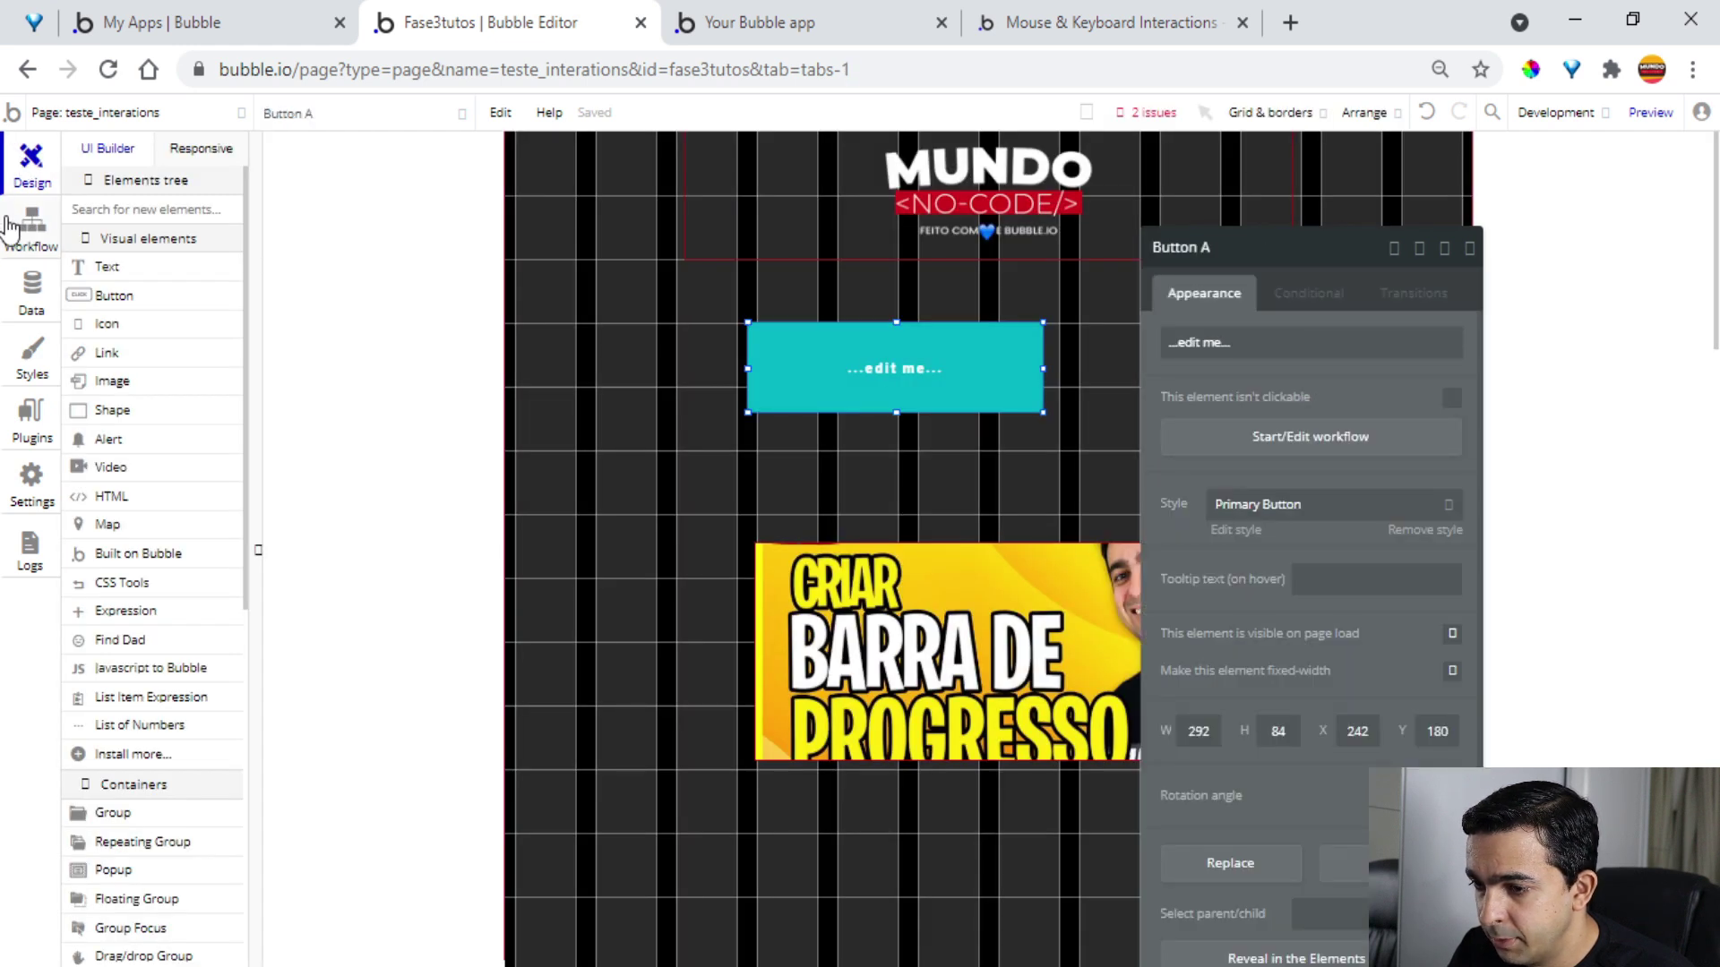
pyautogui.click(32, 228)
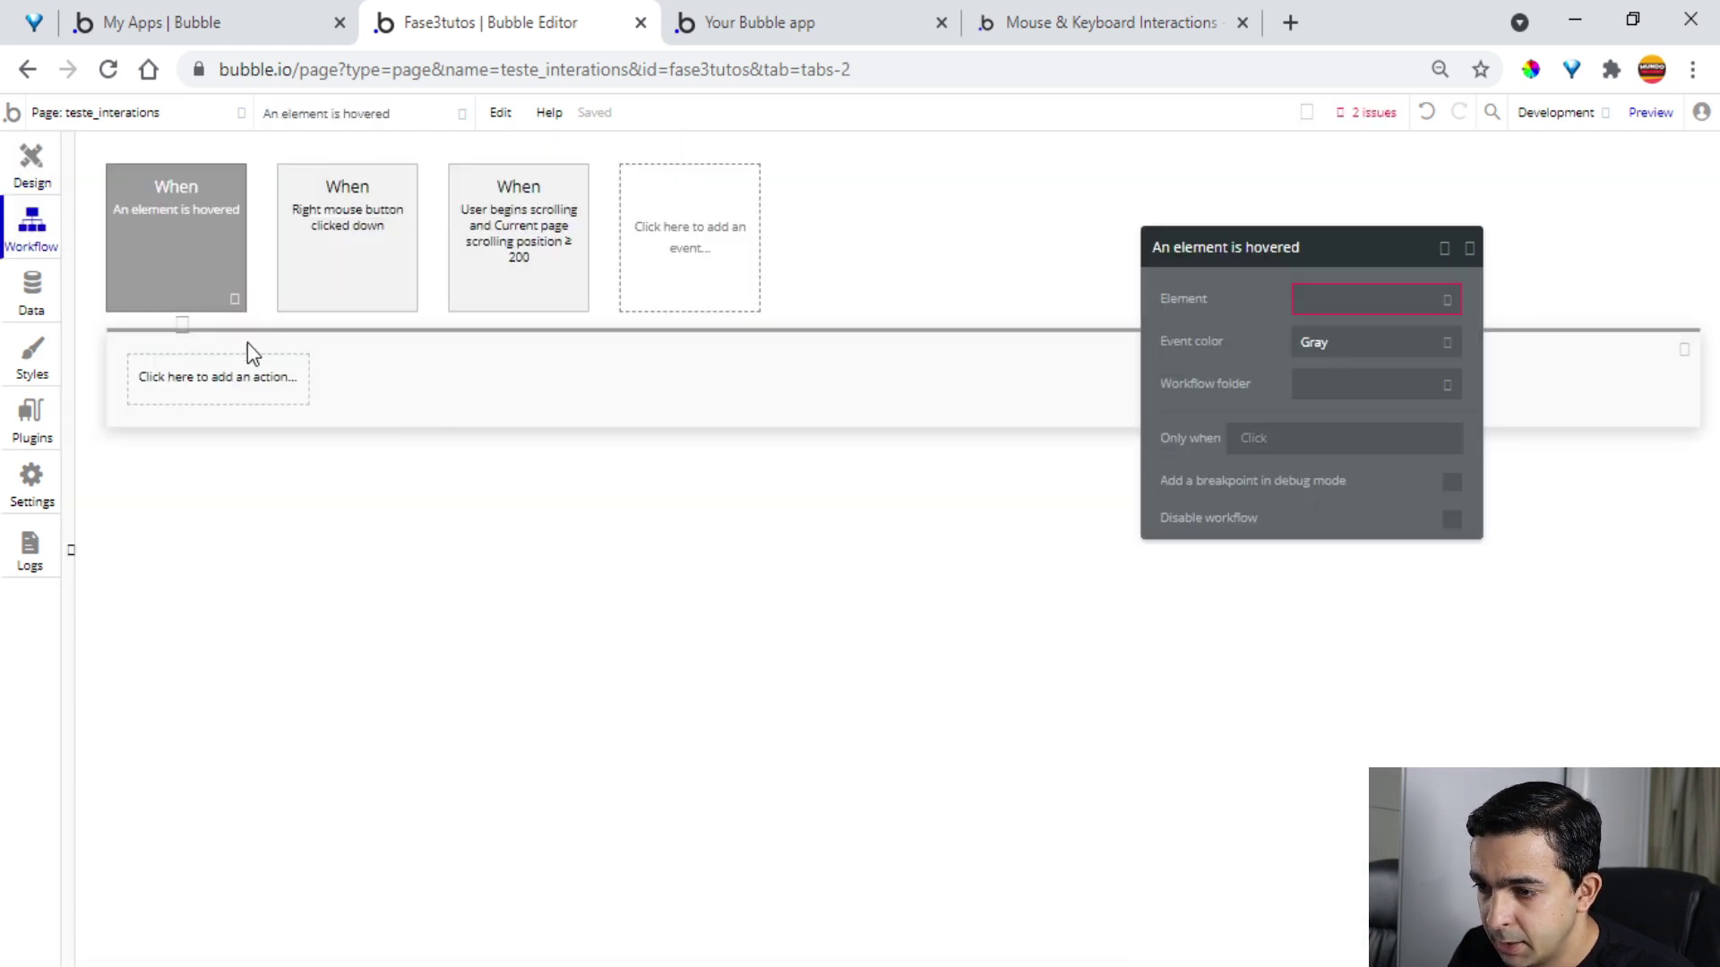
pyautogui.click(1353, 300)
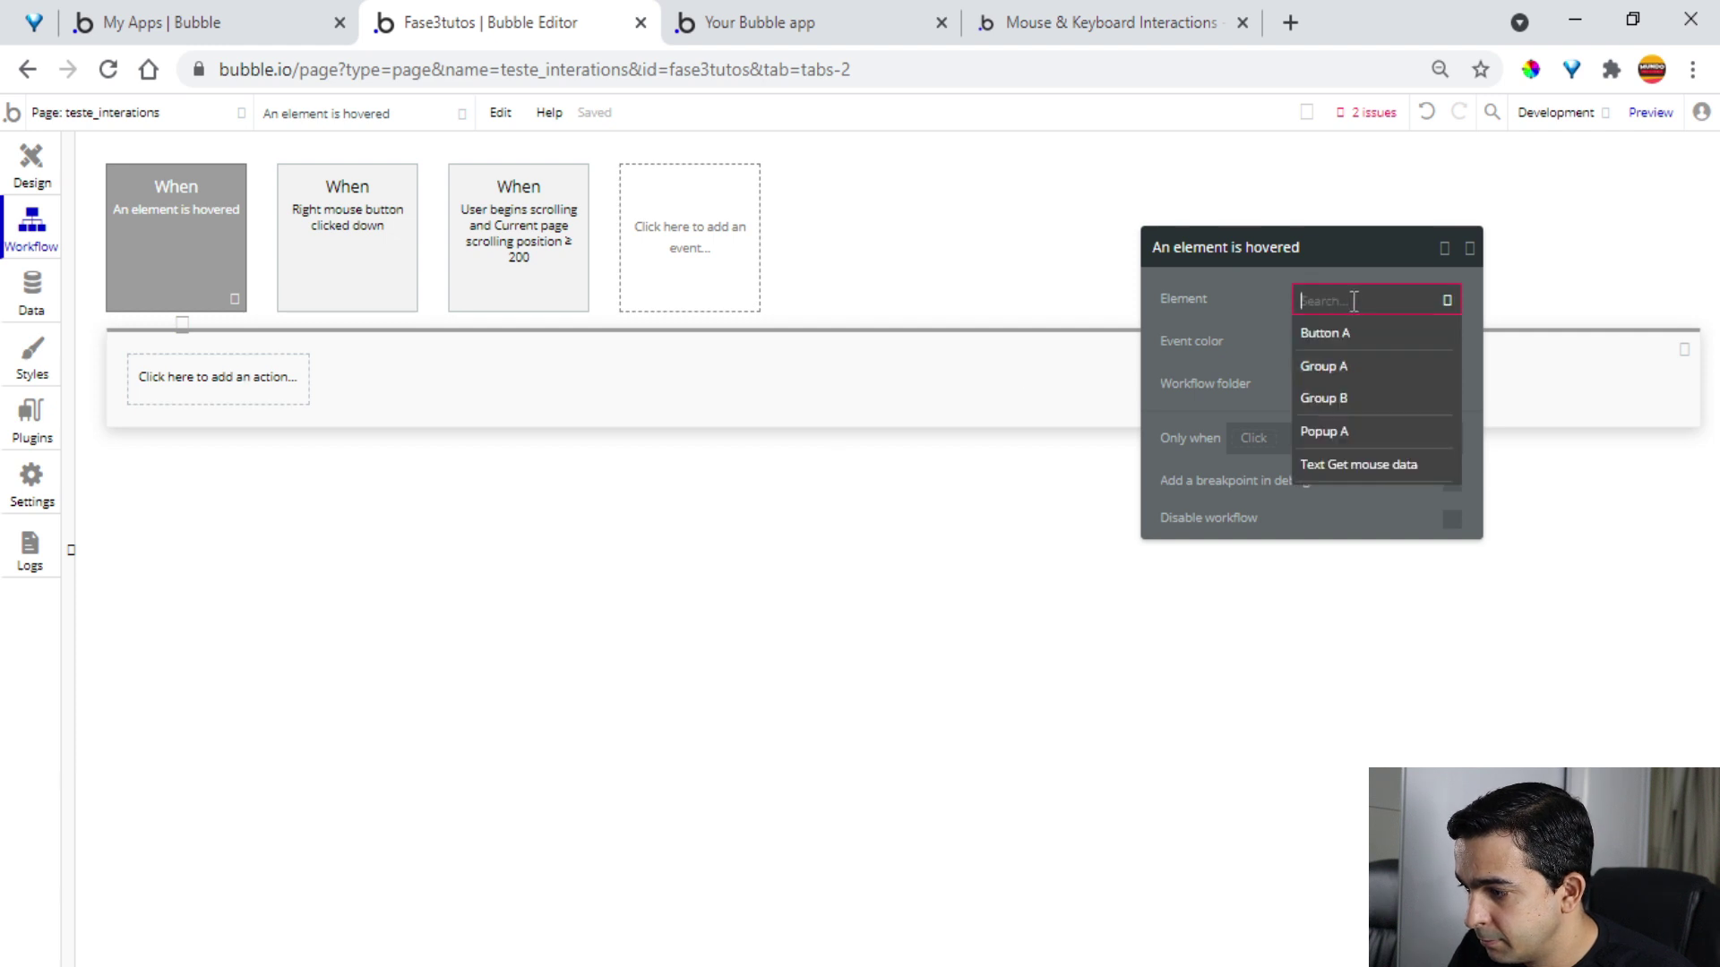
pyautogui.click(1340, 332)
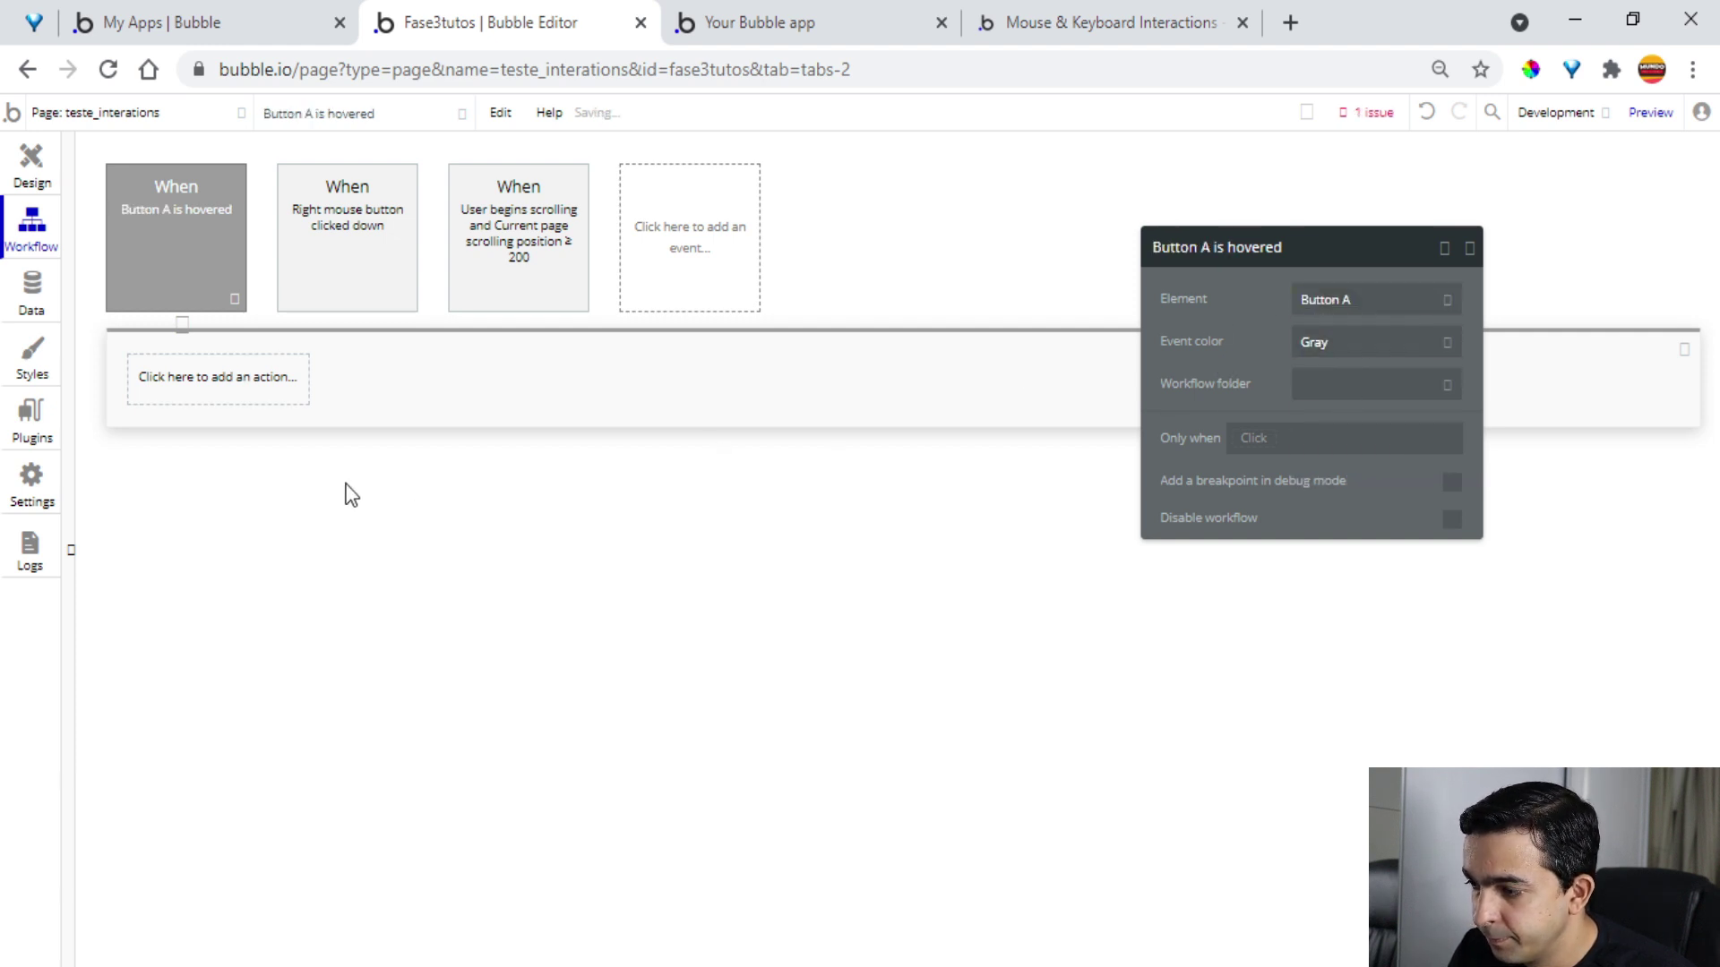
# Add a Show element action for Group B to the Button A hovered event
pyautogui.click(255, 389)
pyautogui.moveTo(242, 678)
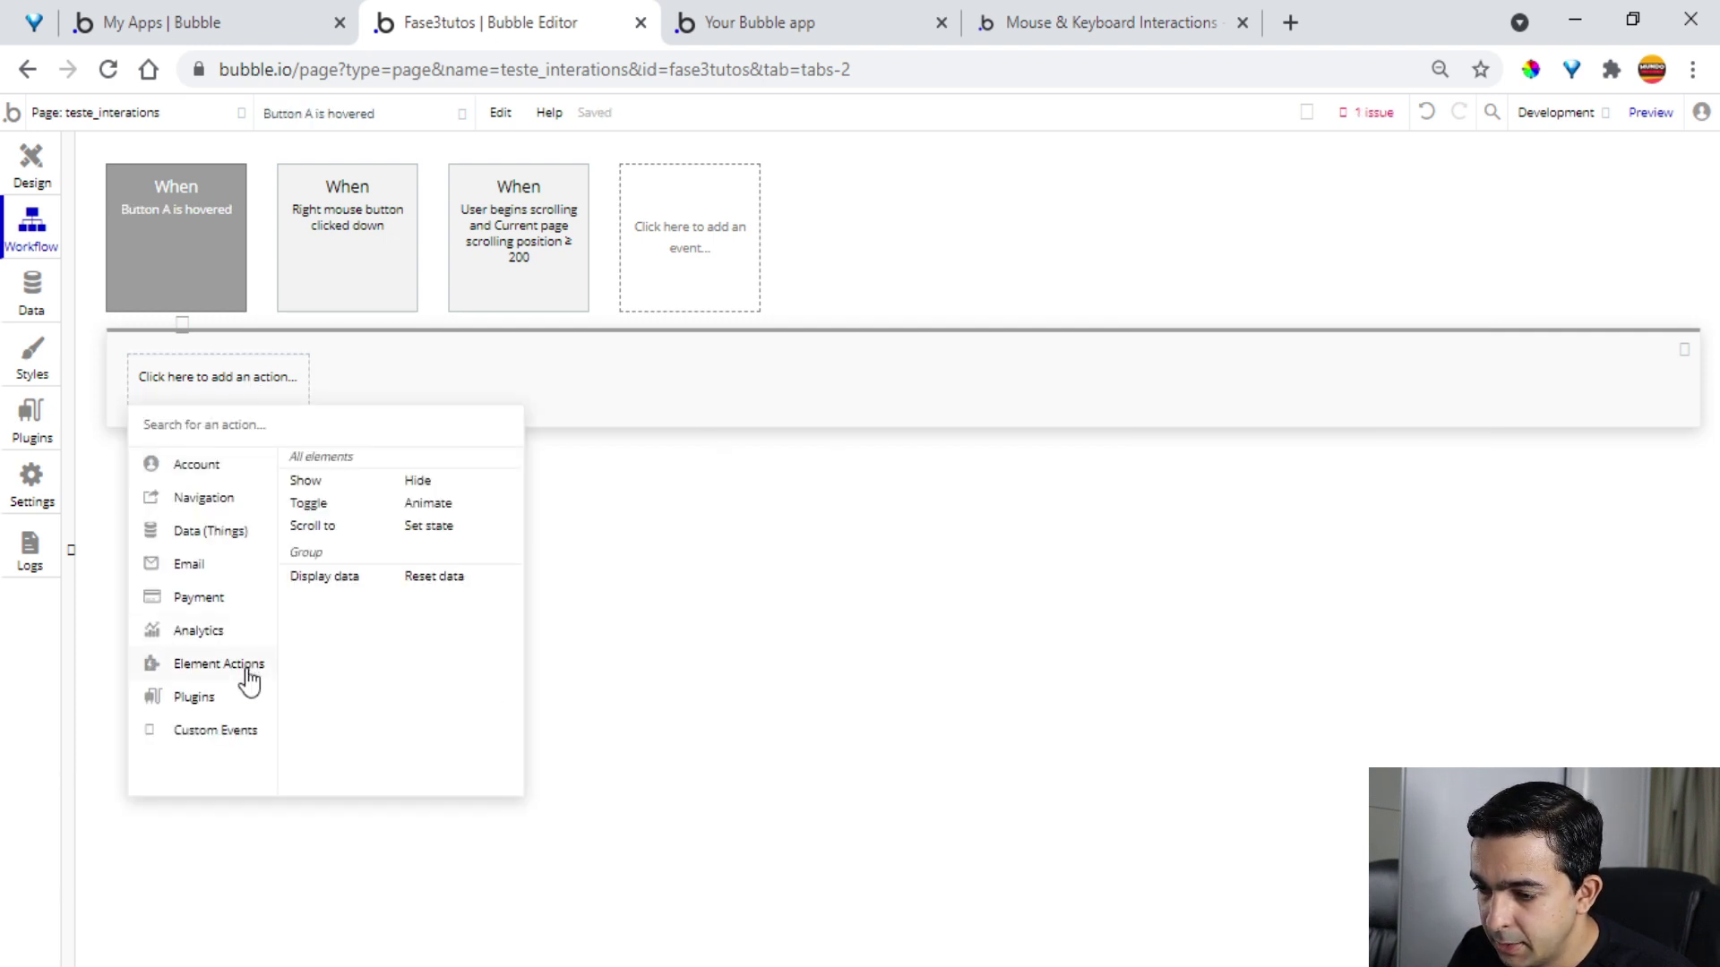
pyautogui.click(321, 484)
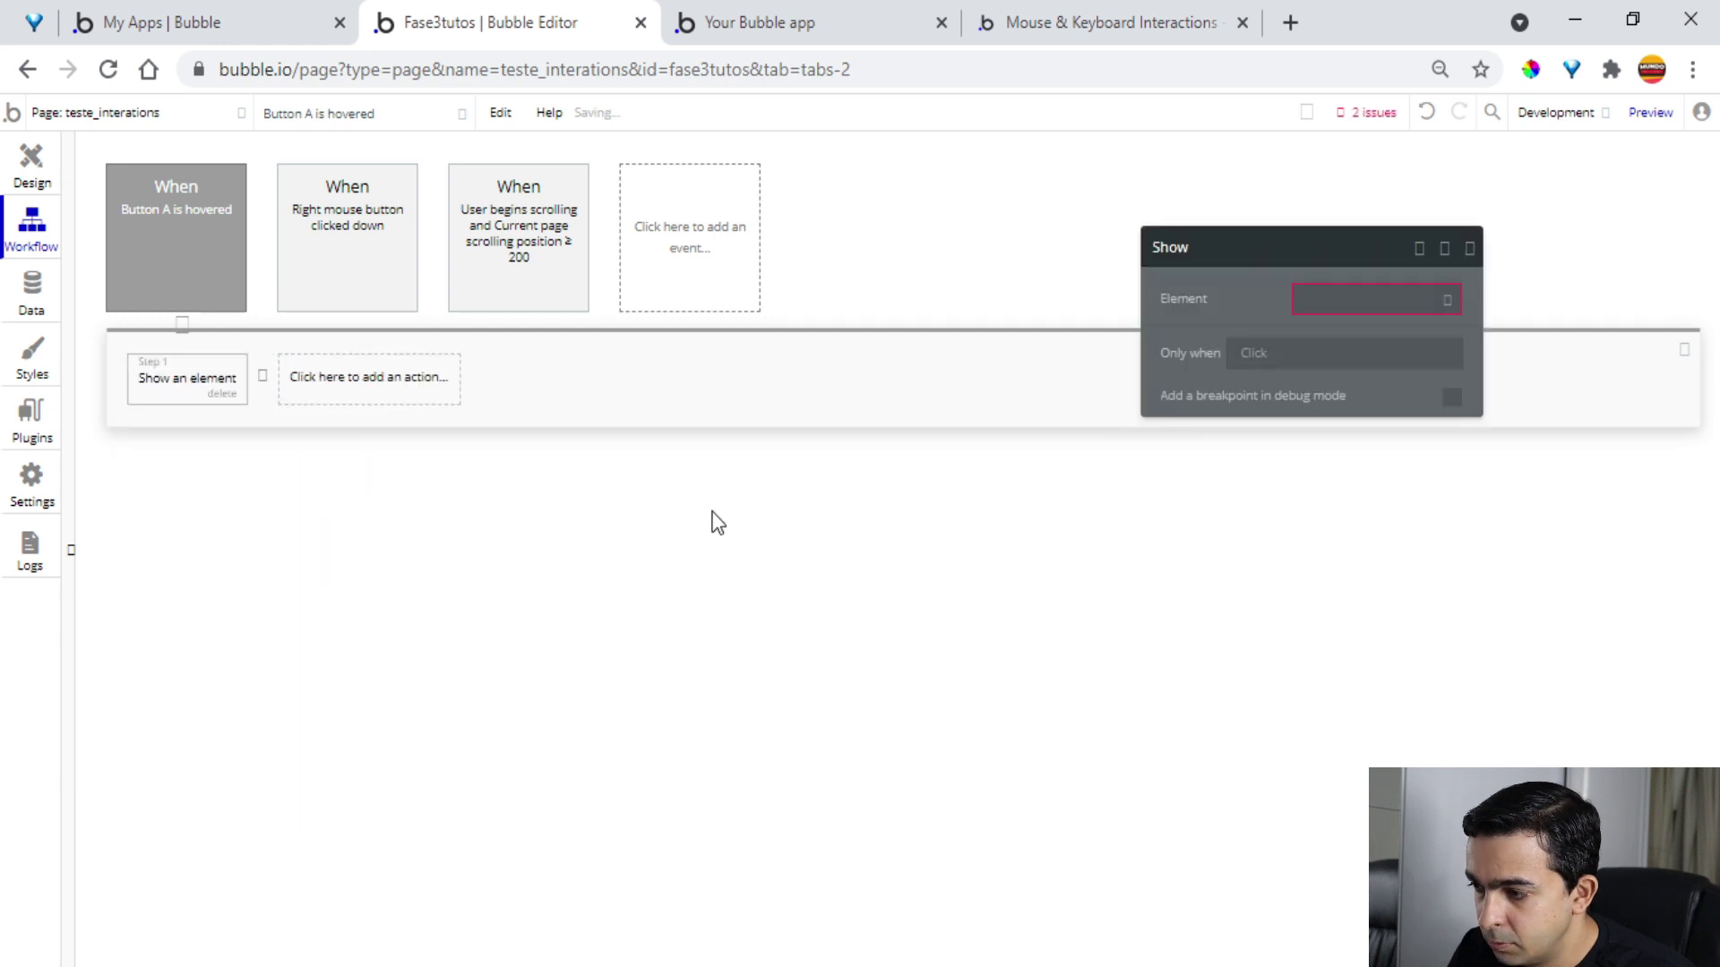
pyautogui.click(1341, 309)
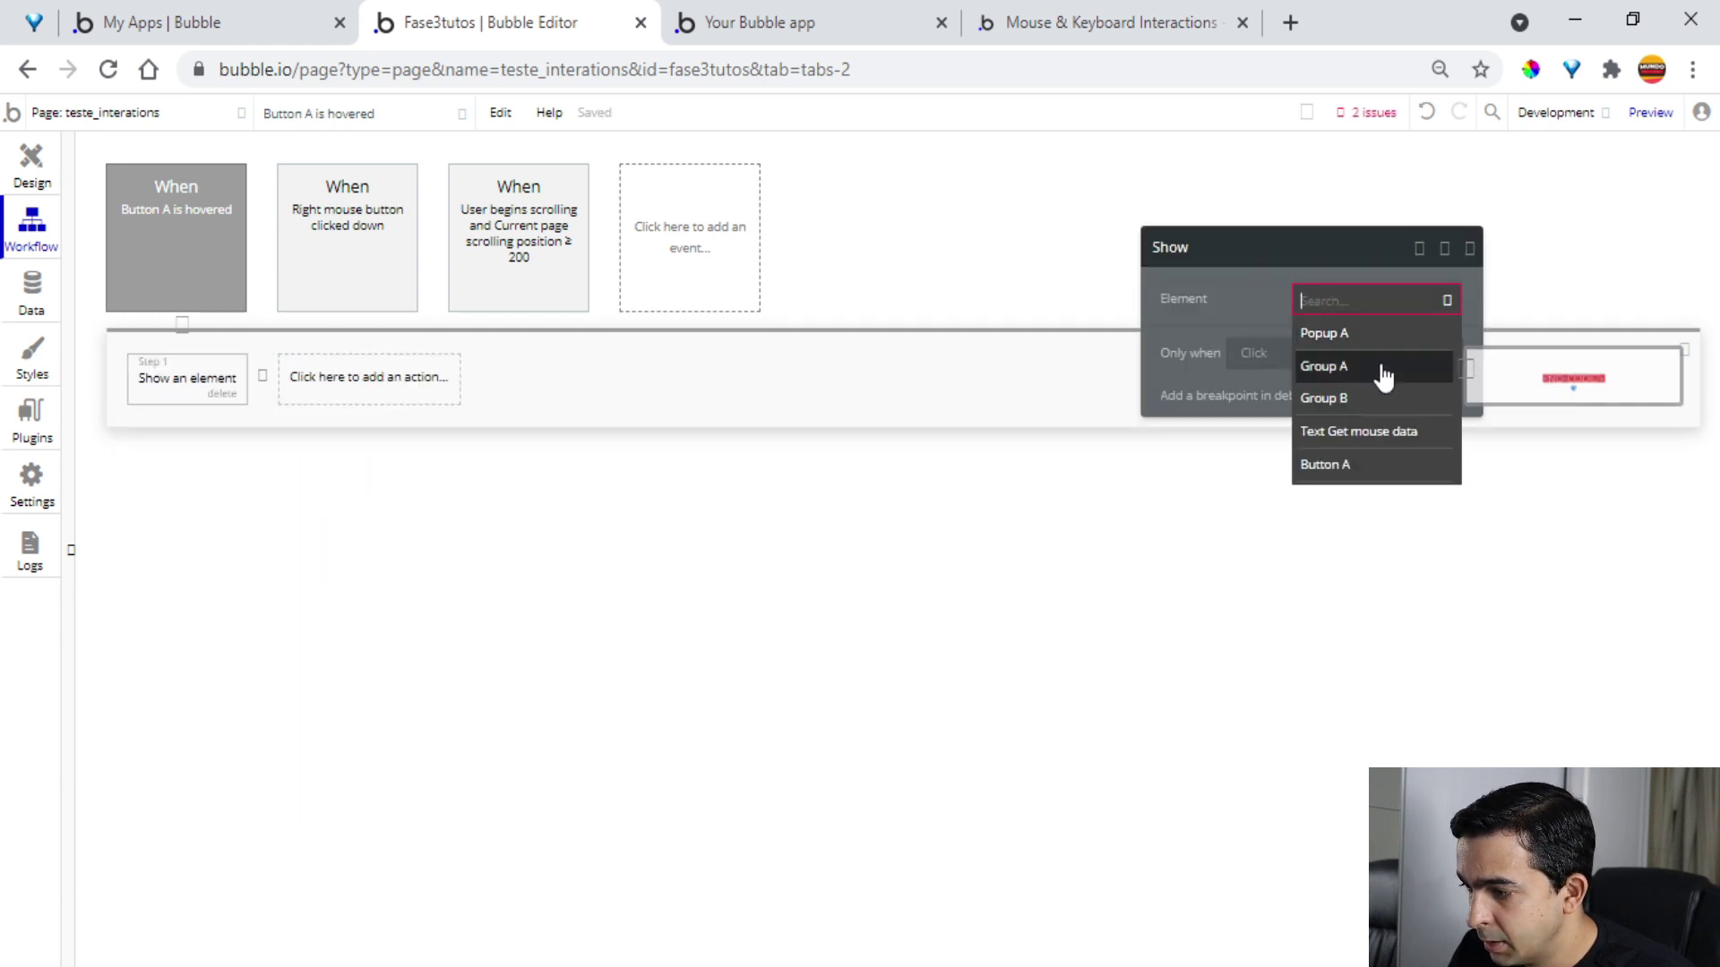
pyautogui.click(1372, 406)
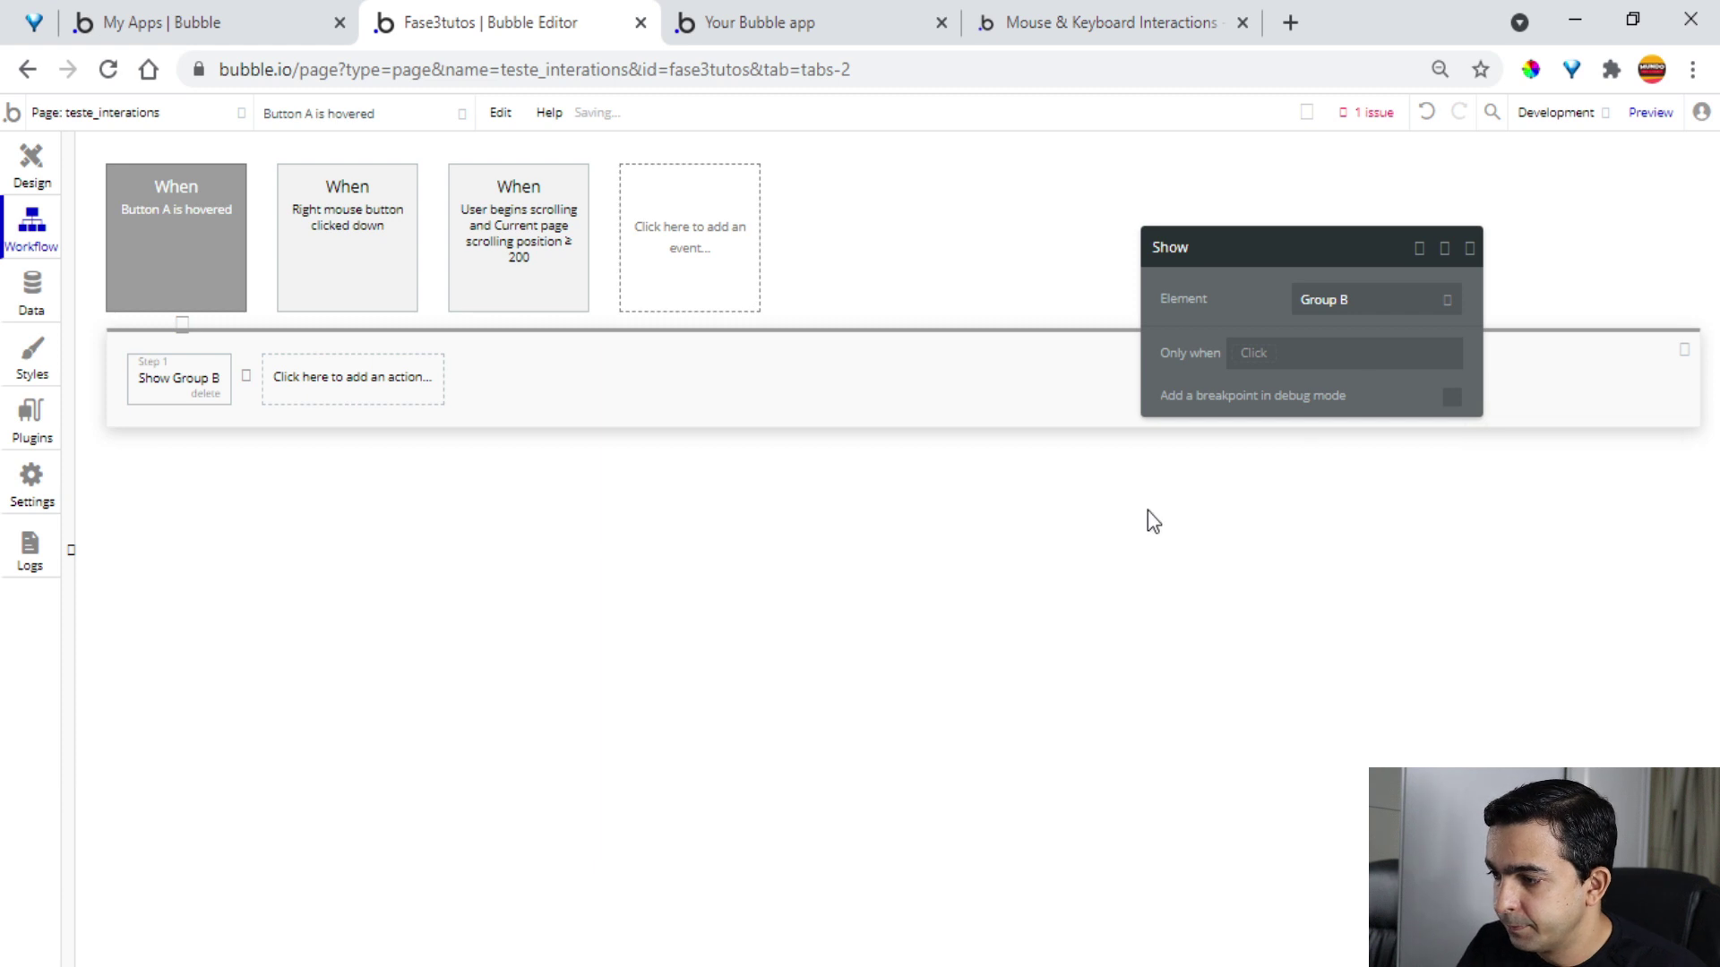
# Reload the previewed page, check the logo group in the page design, and test hovering over the button in the preview
pyautogui.click(775, 20)
pyautogui.click(742, 130)
pyautogui.click(548, 25)
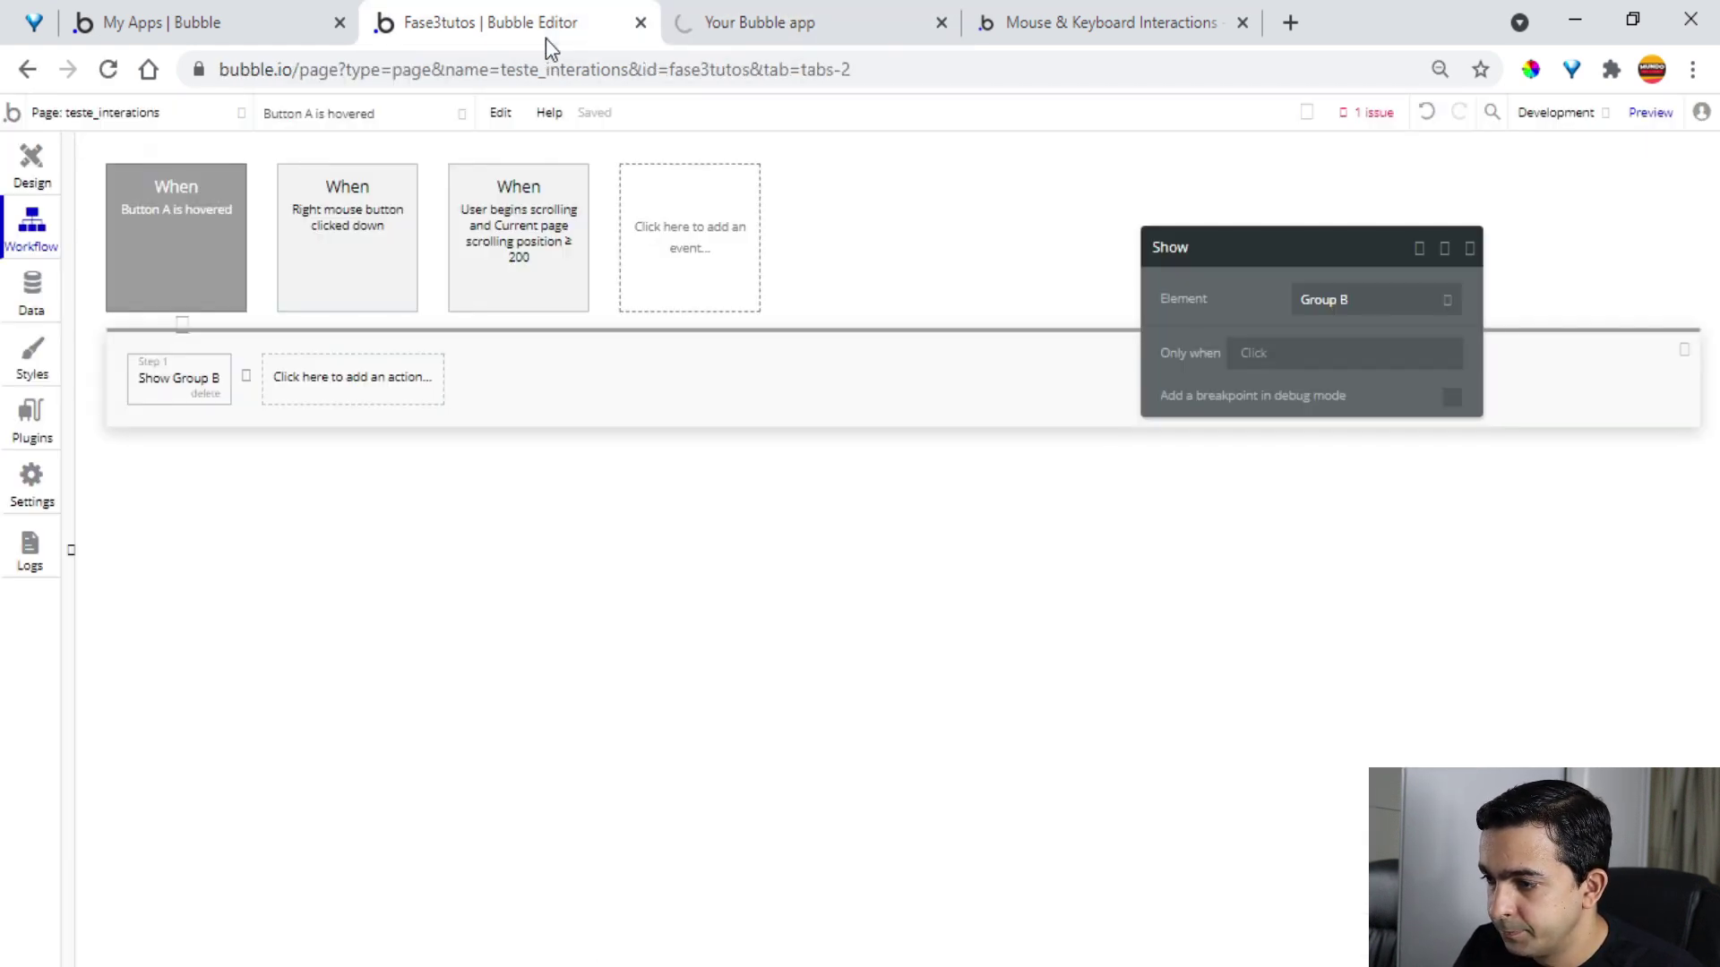
pyautogui.click(32, 164)
pyautogui.click(932, 254)
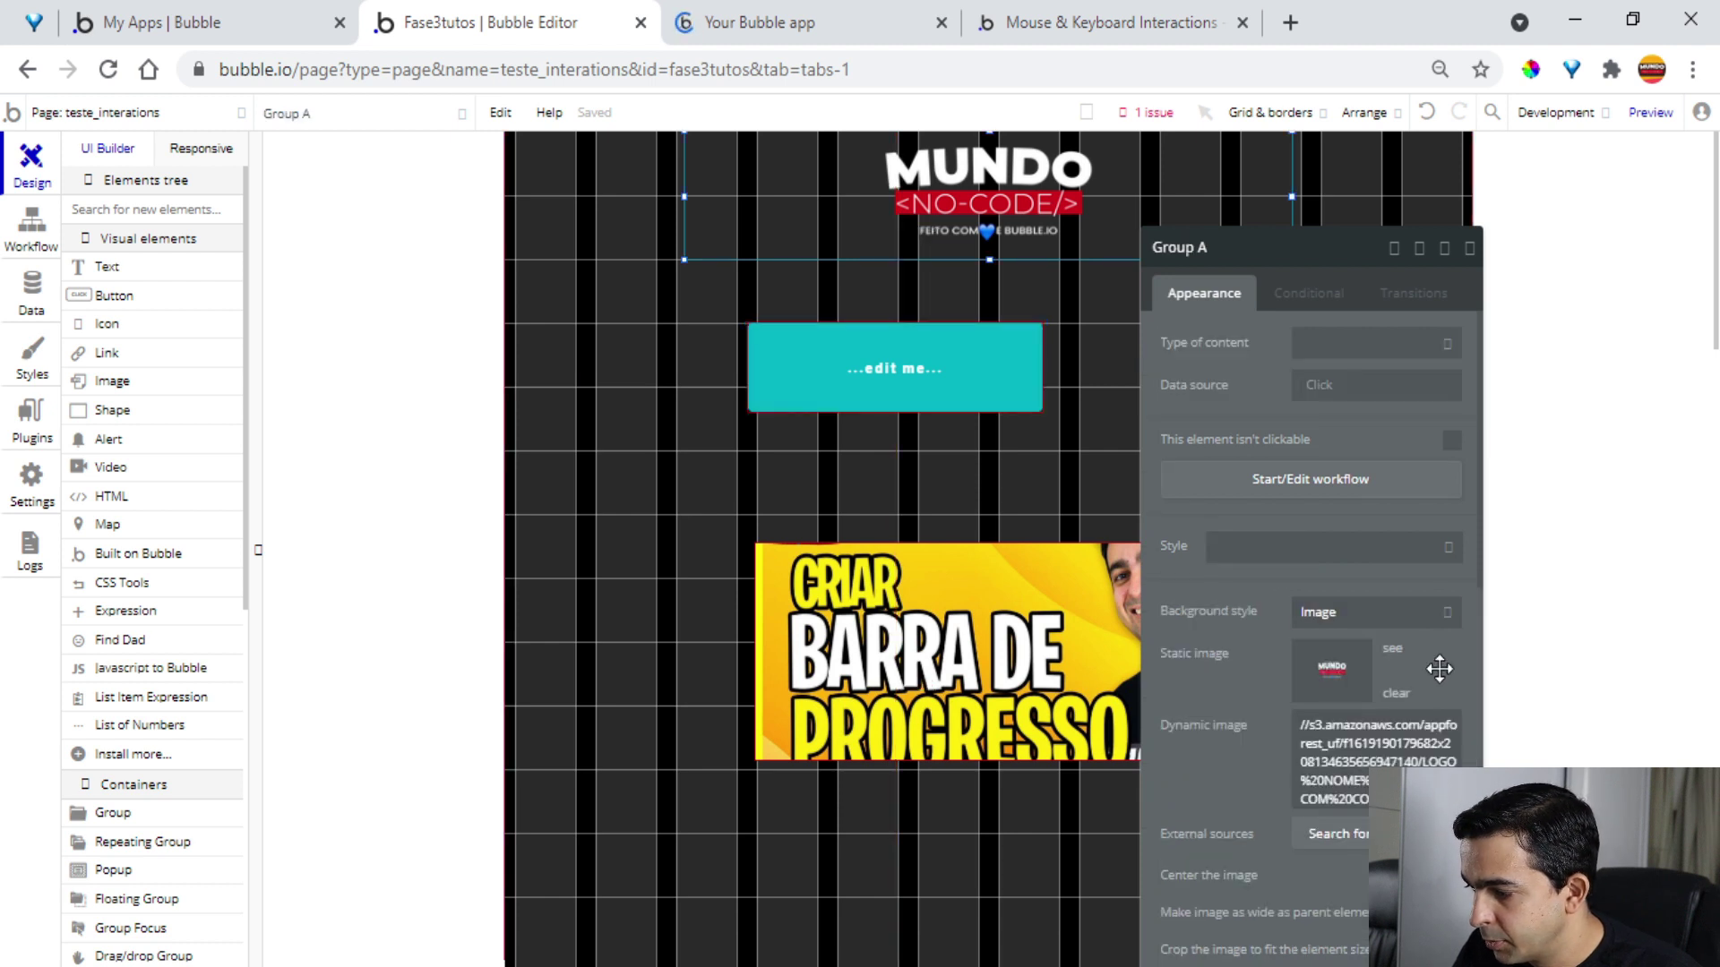
pyautogui.scroll(-2, 1436, 664)
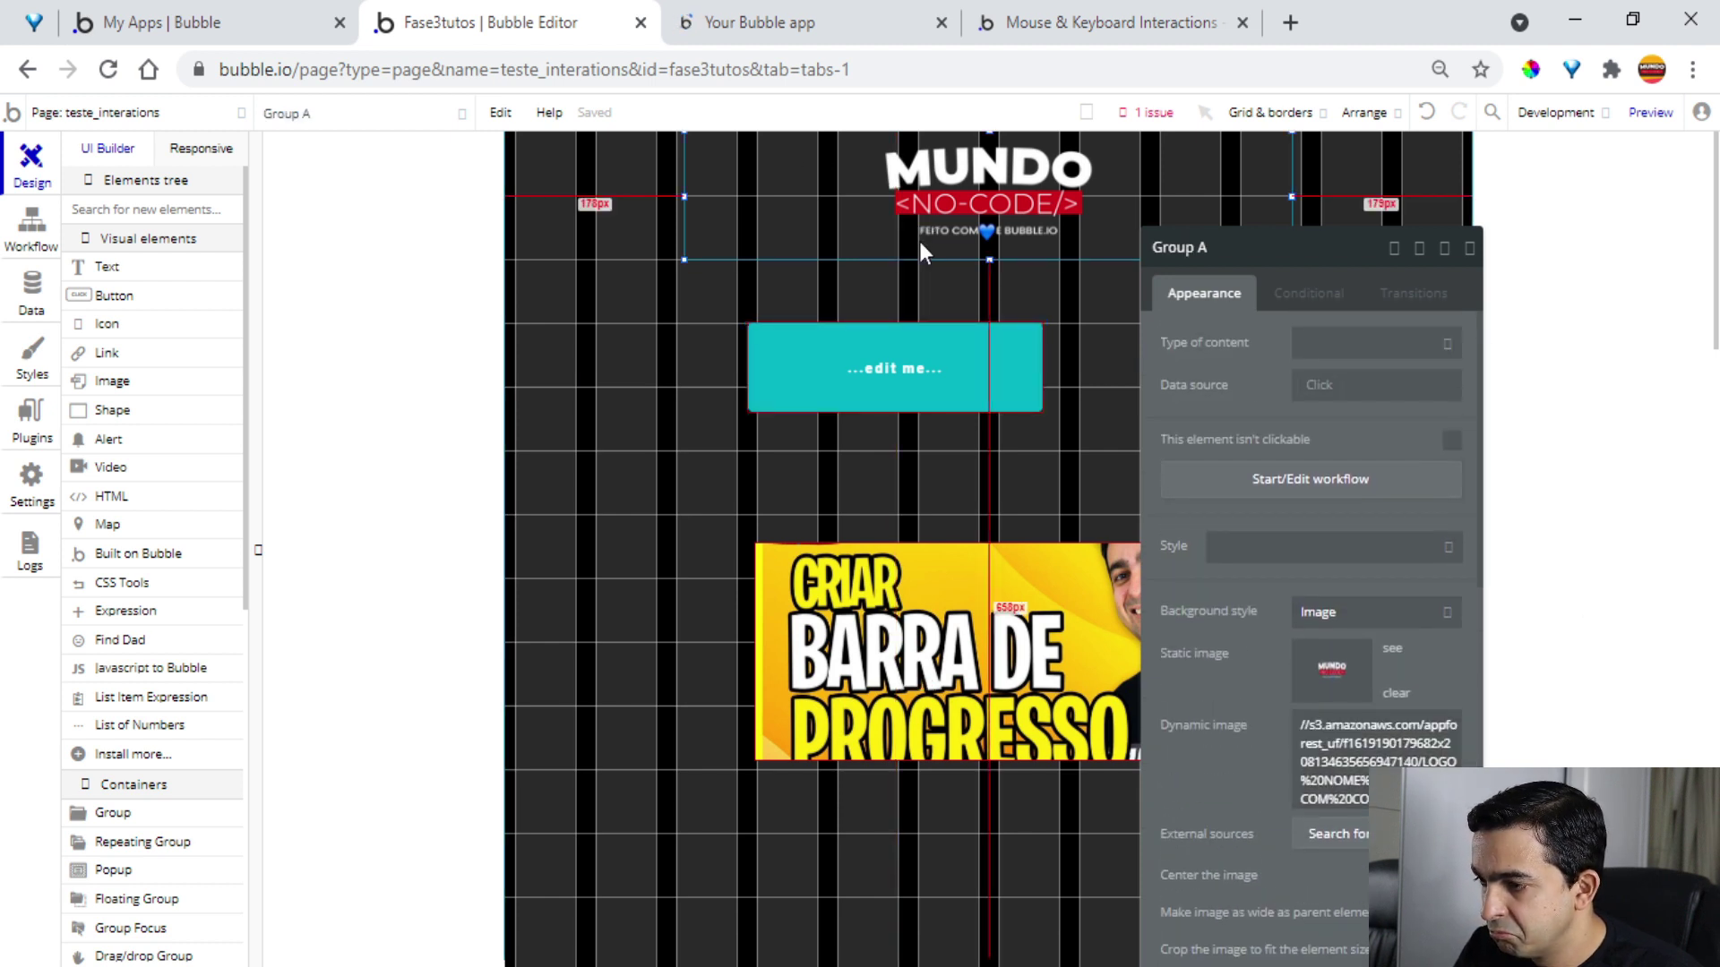
pyautogui.click(766, 22)
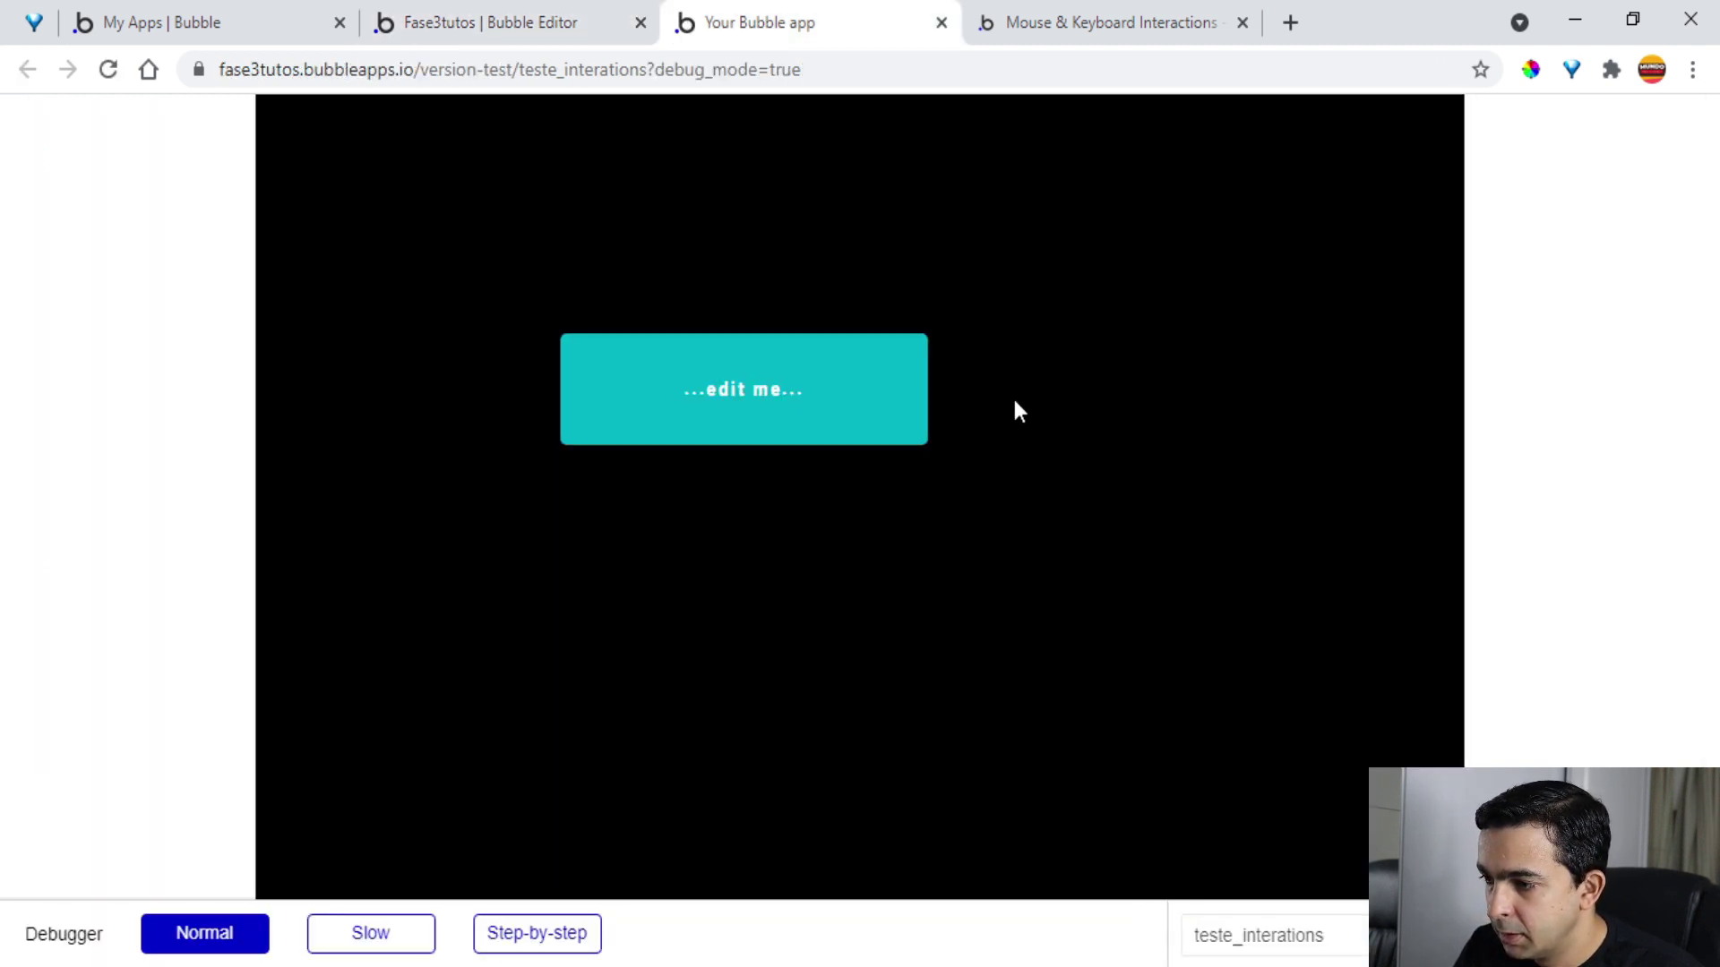
pyautogui.moveTo(872, 412)
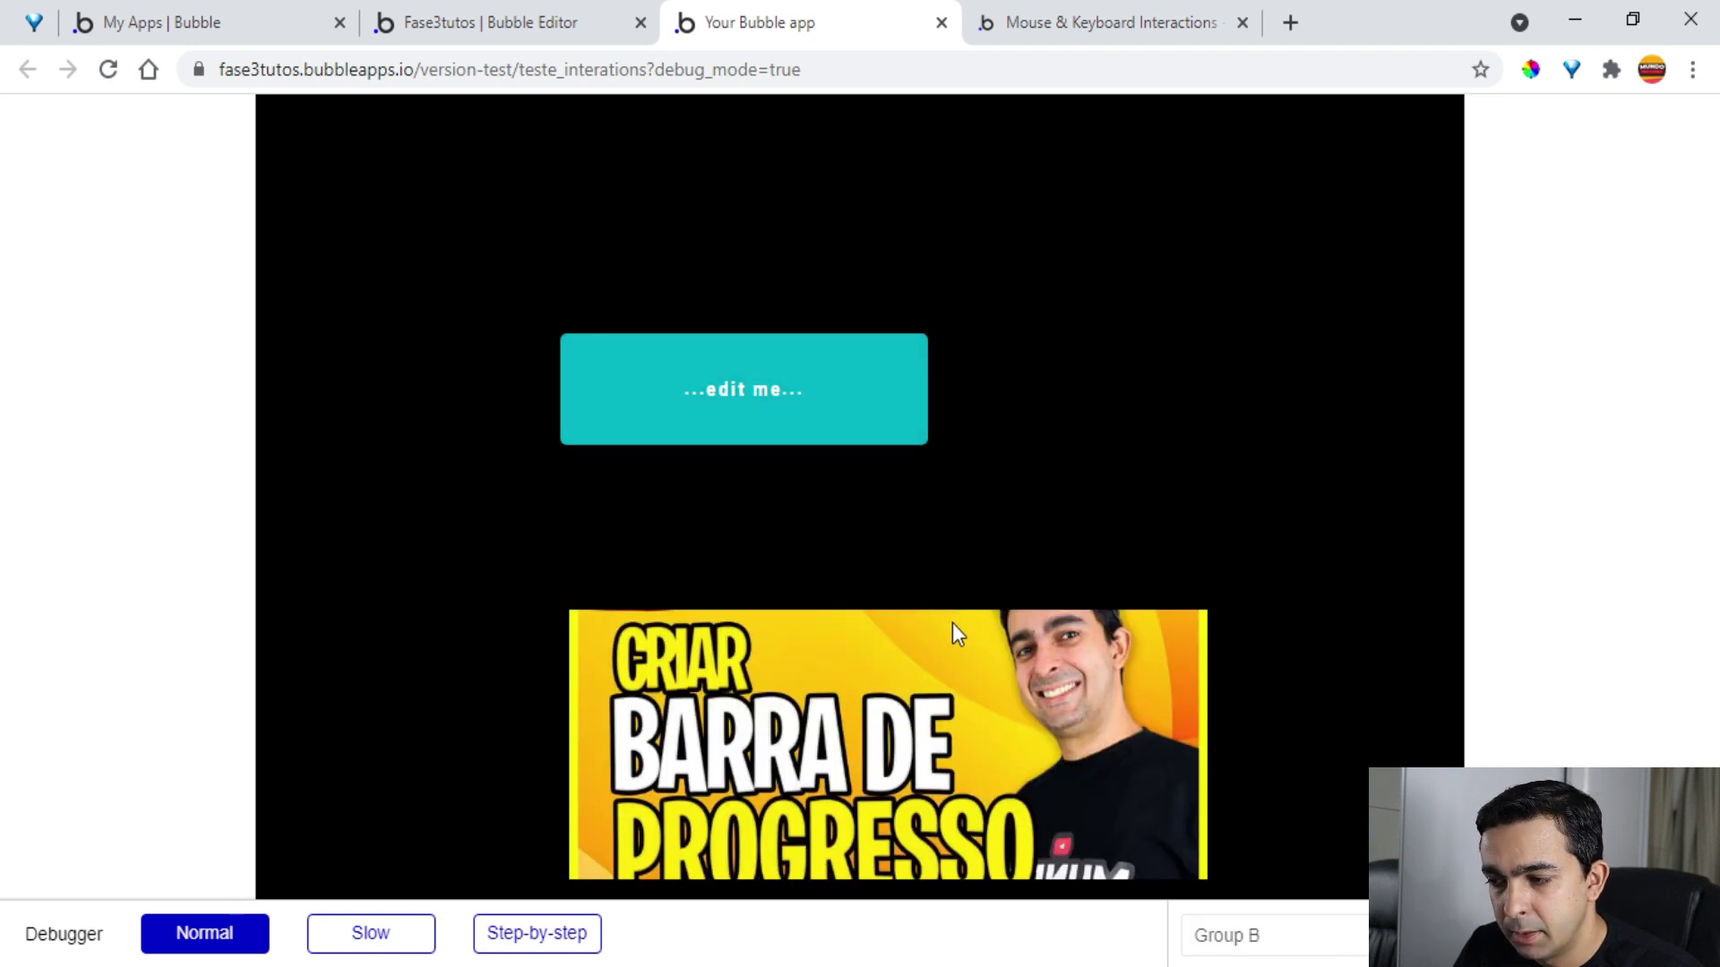
# Add an An element stops being hovered event to the page's workflows and set its element to Button A
pyautogui.click(461, 20)
pyautogui.click(15, 255)
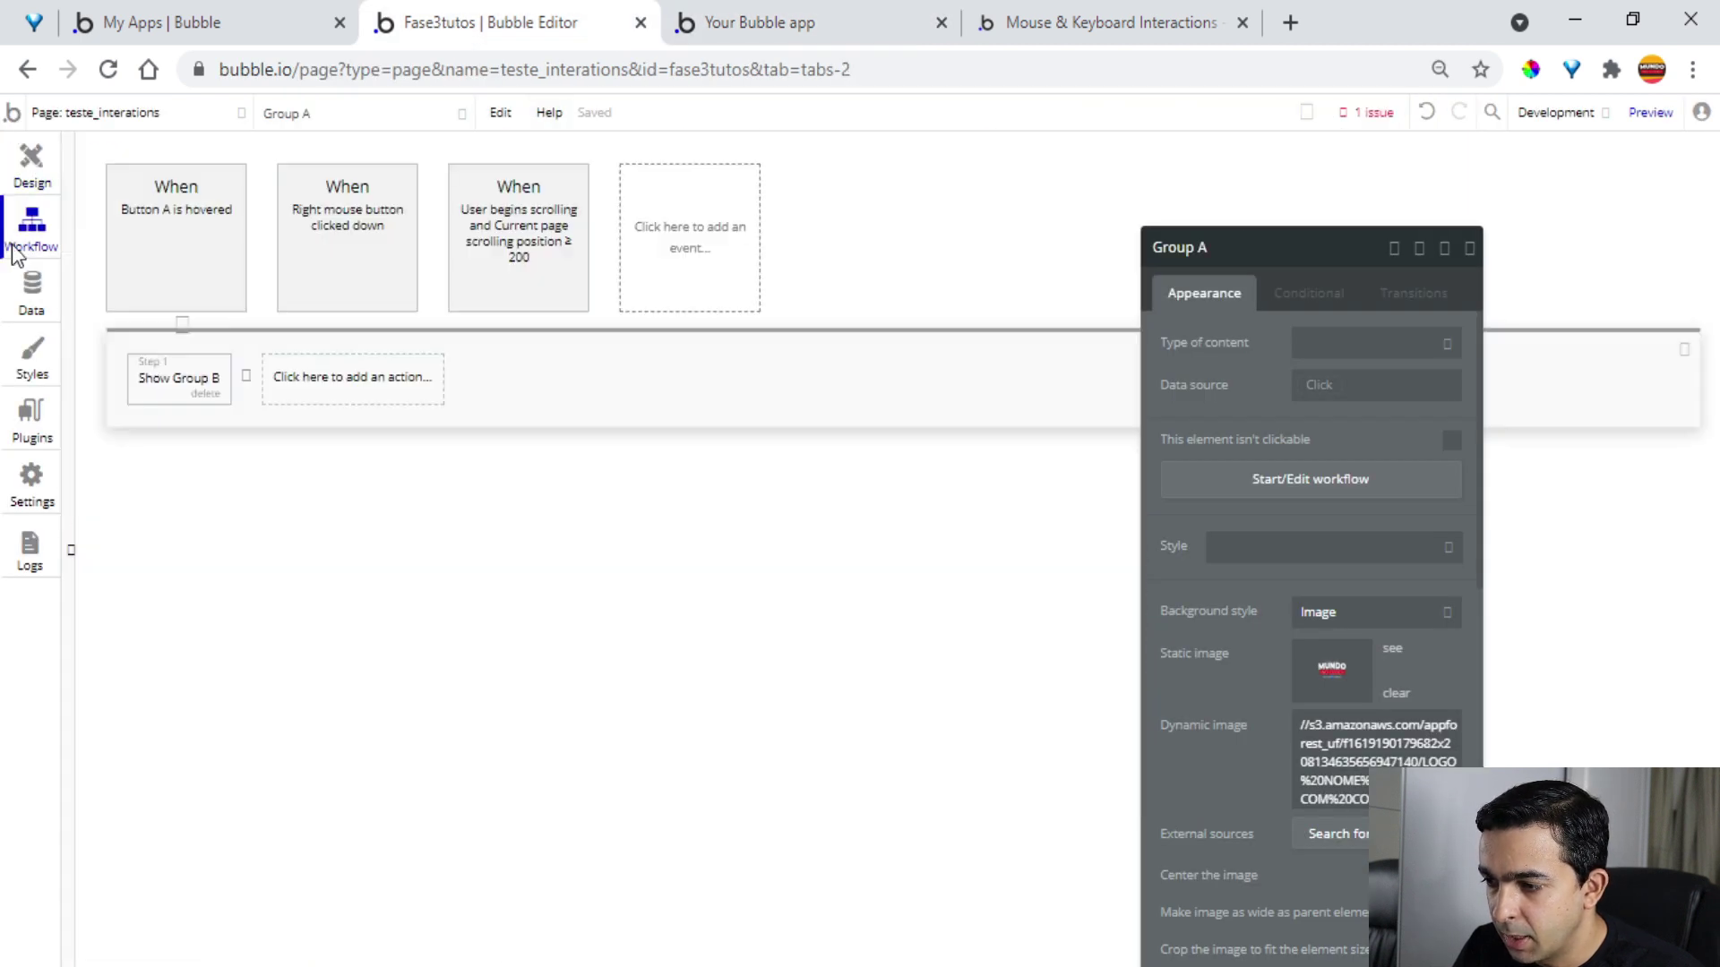
pyautogui.click(212, 227)
pyautogui.click(722, 259)
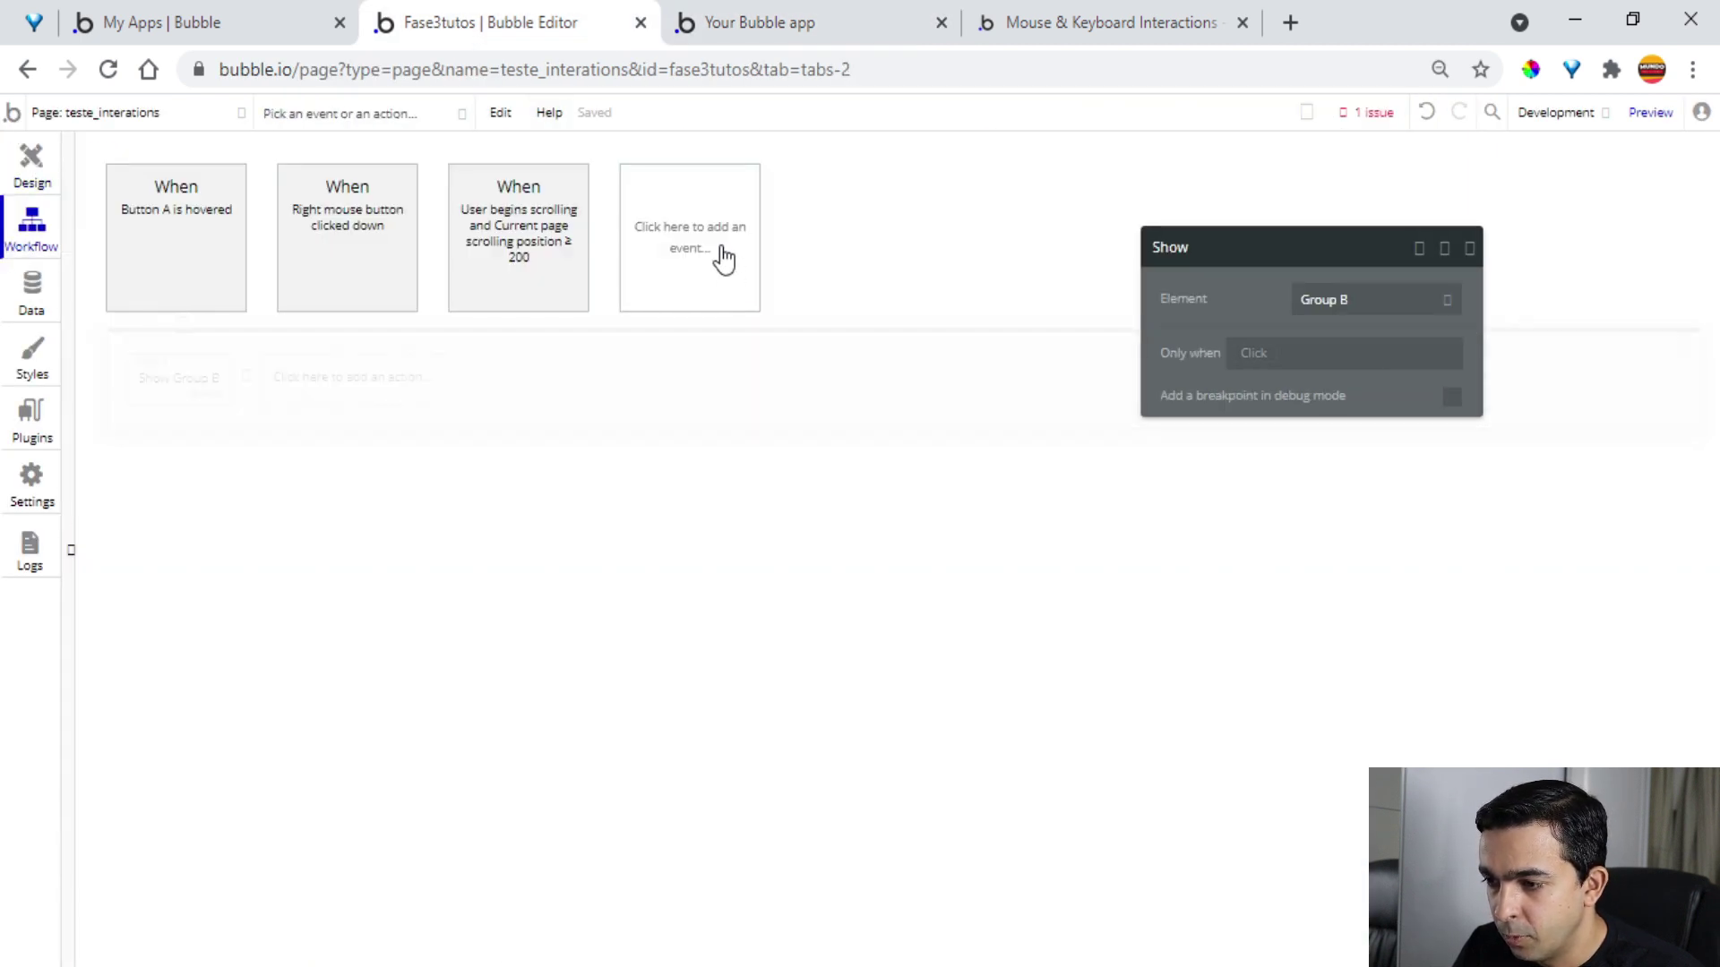
pyautogui.moveTo(706, 396)
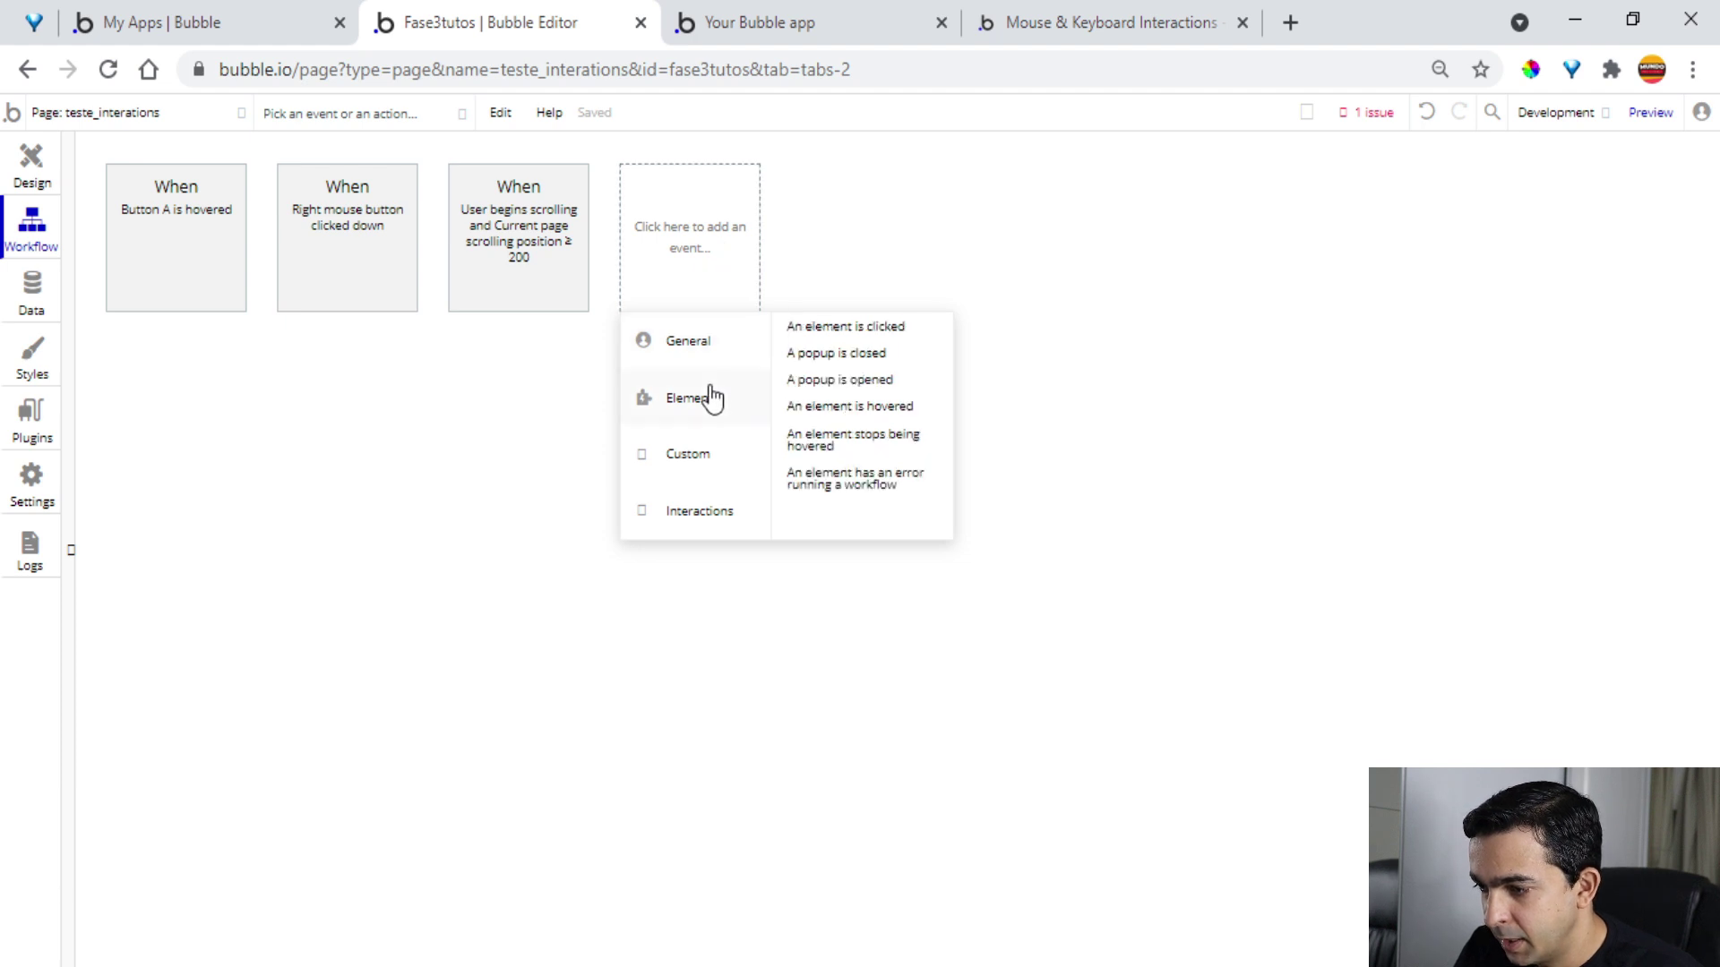
pyautogui.click(877, 439)
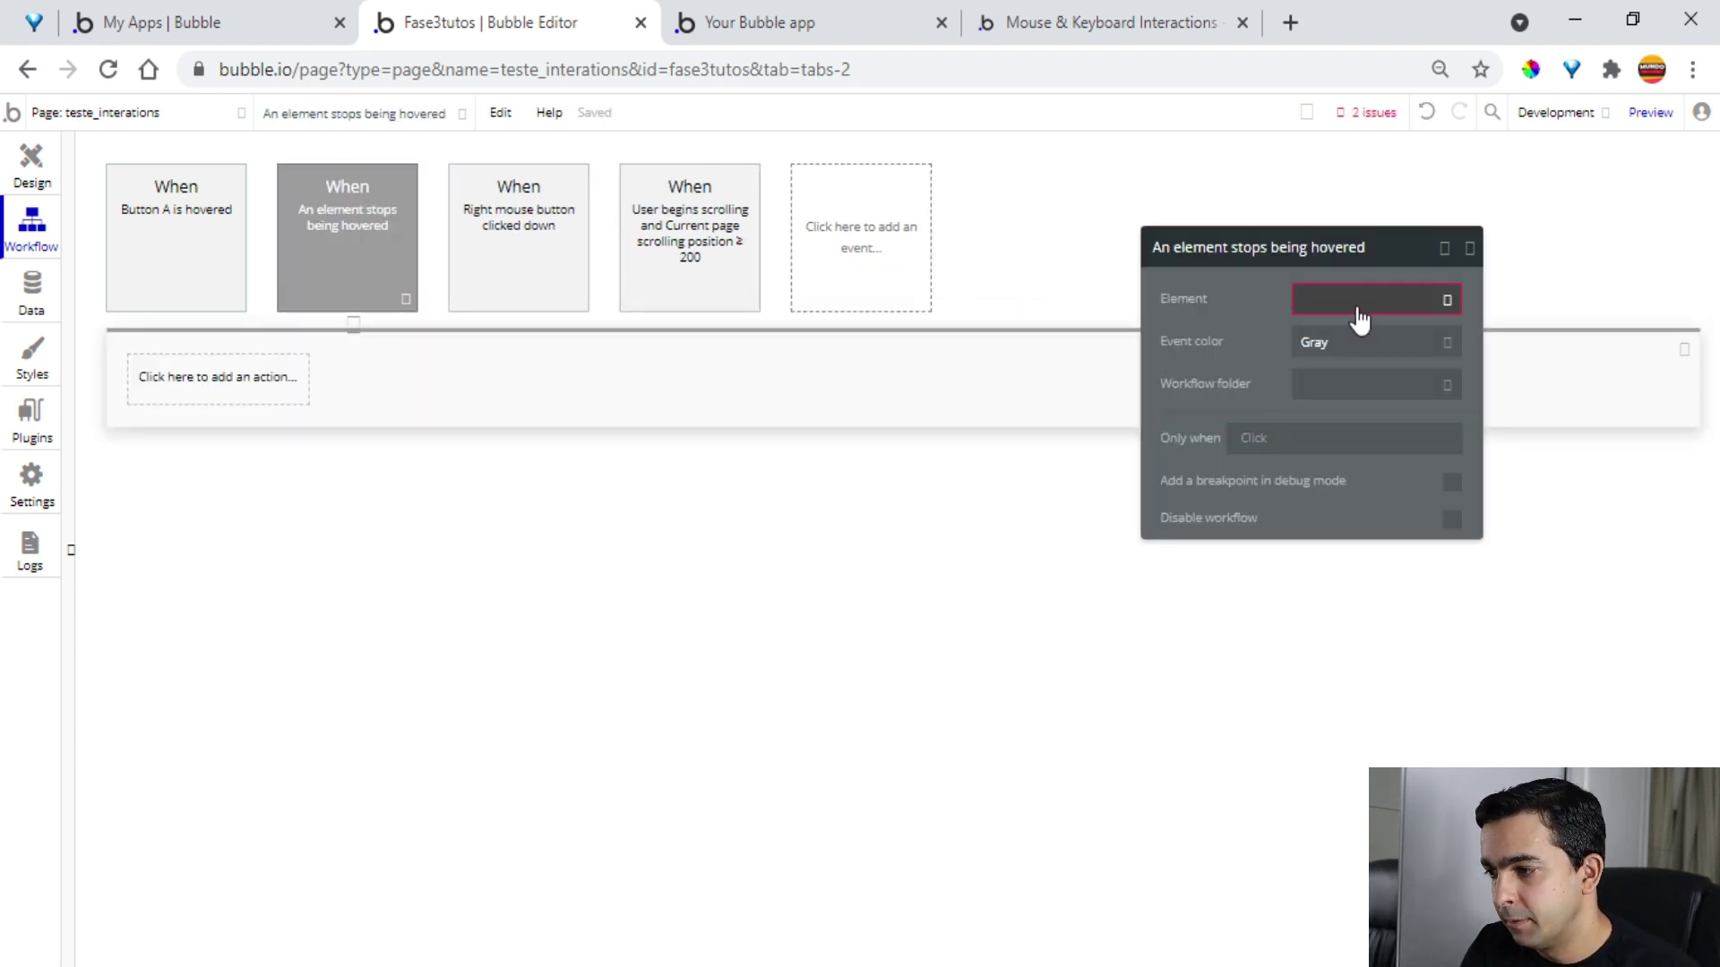
pyautogui.click(1357, 304)
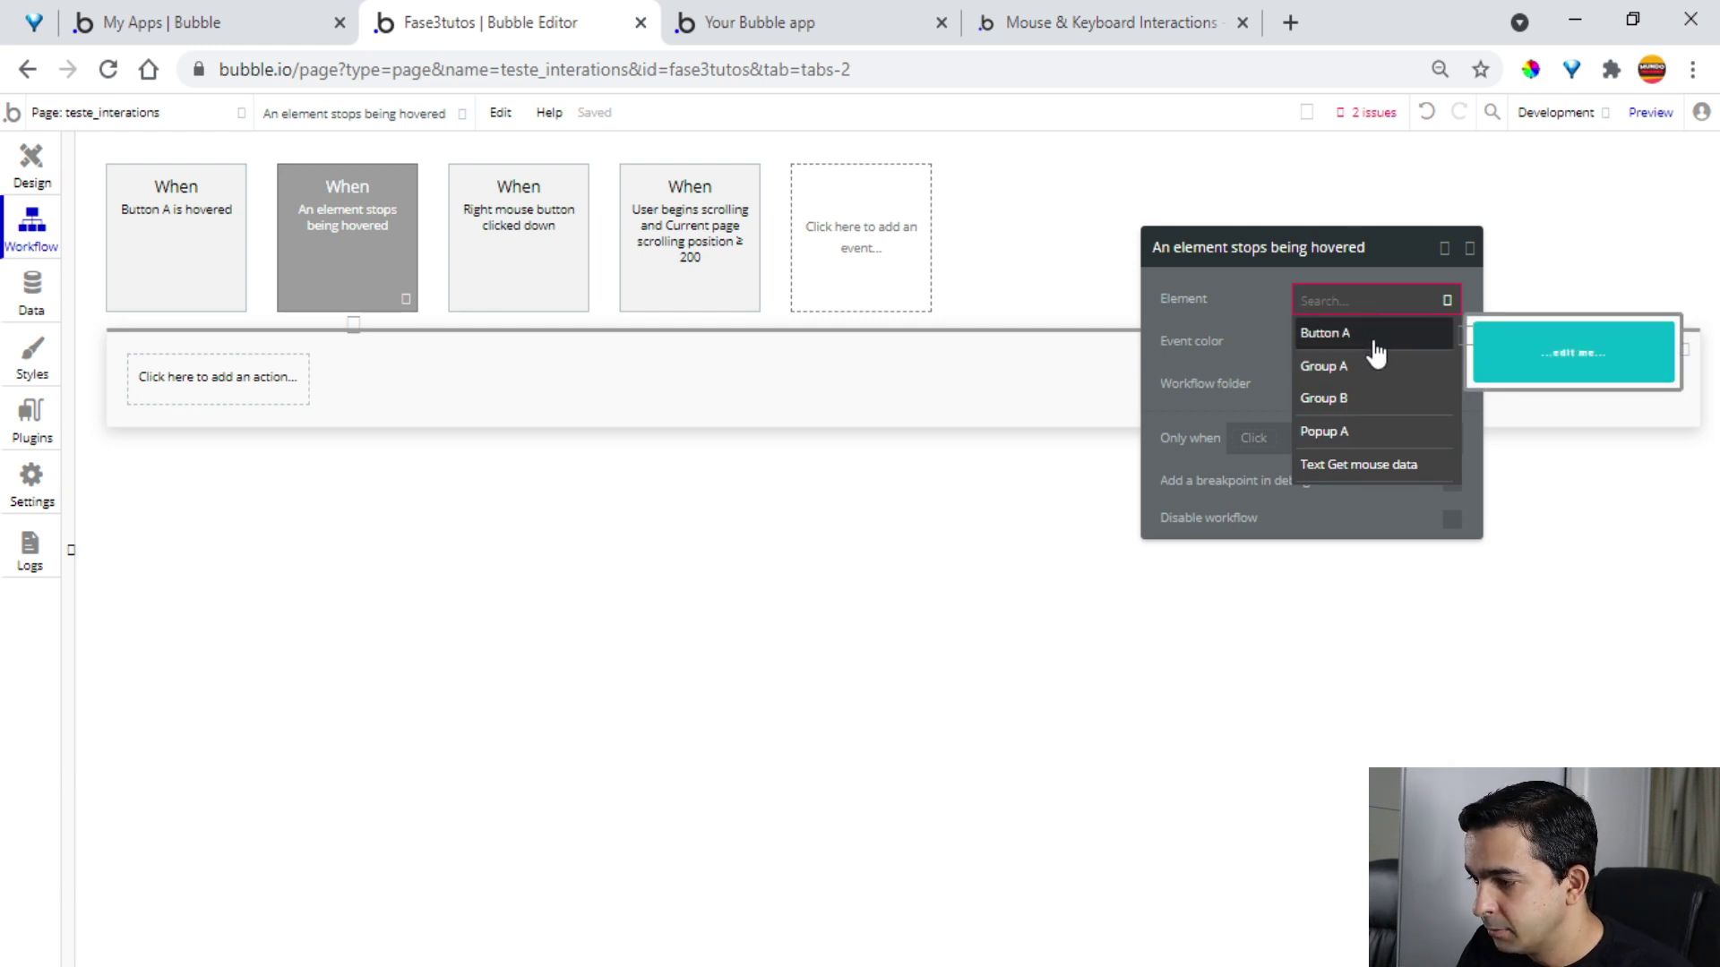
pyautogui.click(1373, 339)
# Add a Hide element action for Group B to the Button A stops being hovered event
pyautogui.click(164, 382)
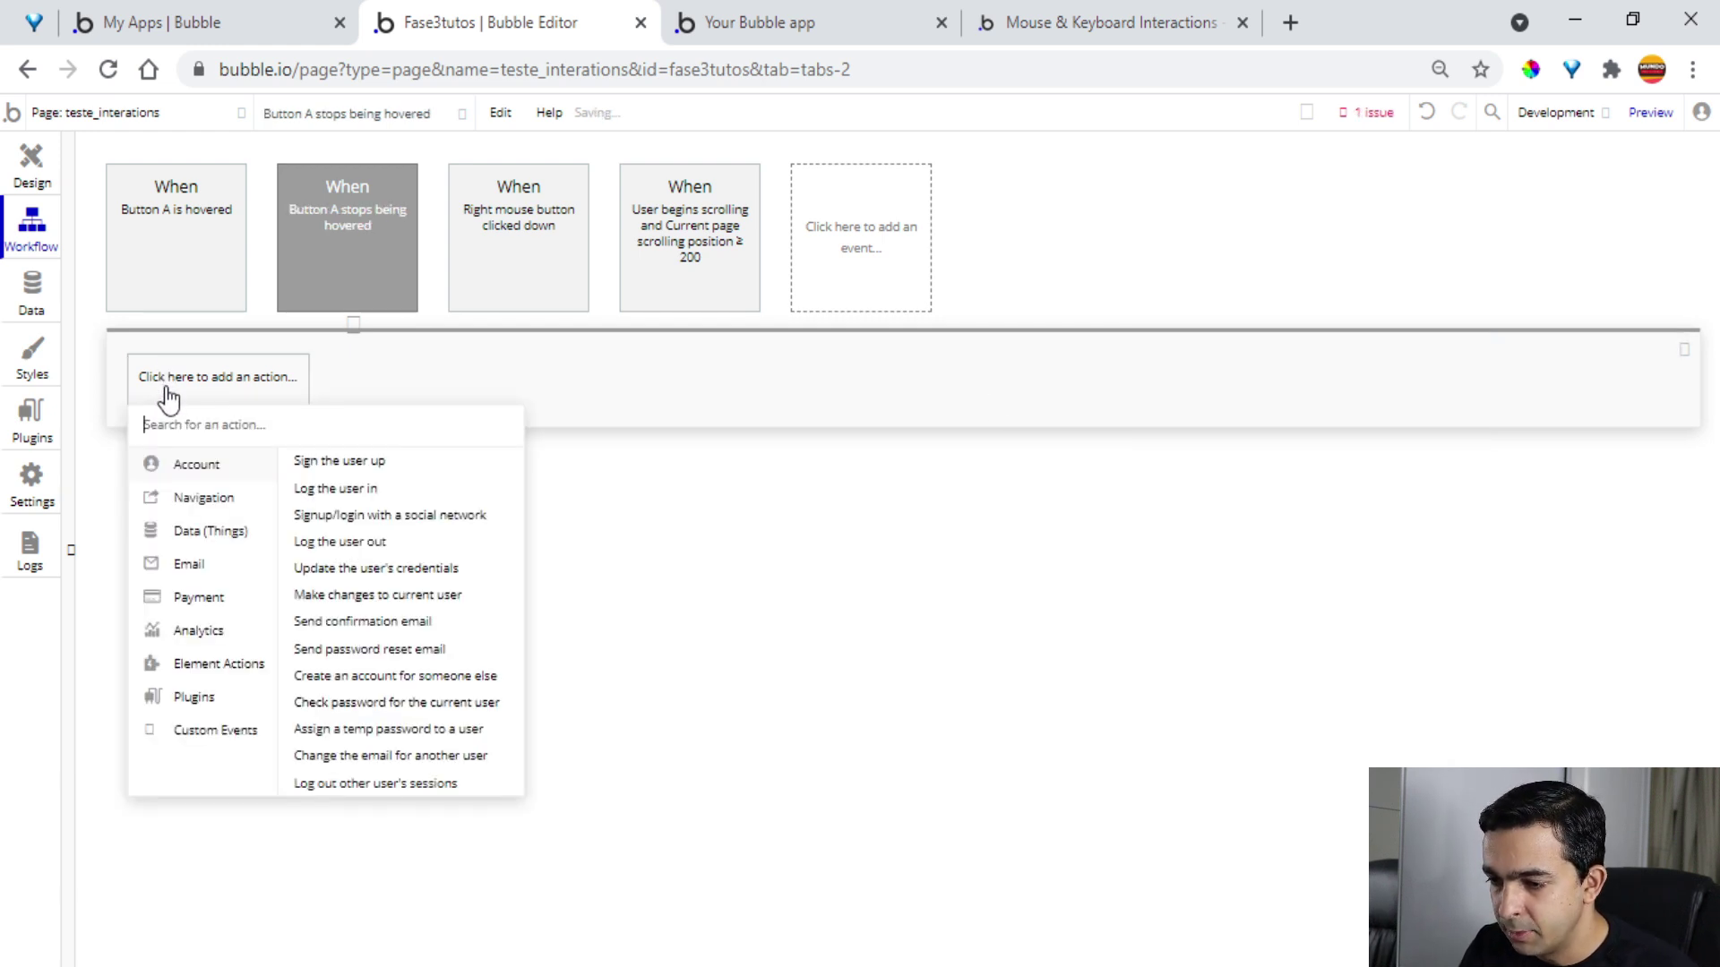
pyautogui.moveTo(238, 666)
pyautogui.click(418, 483)
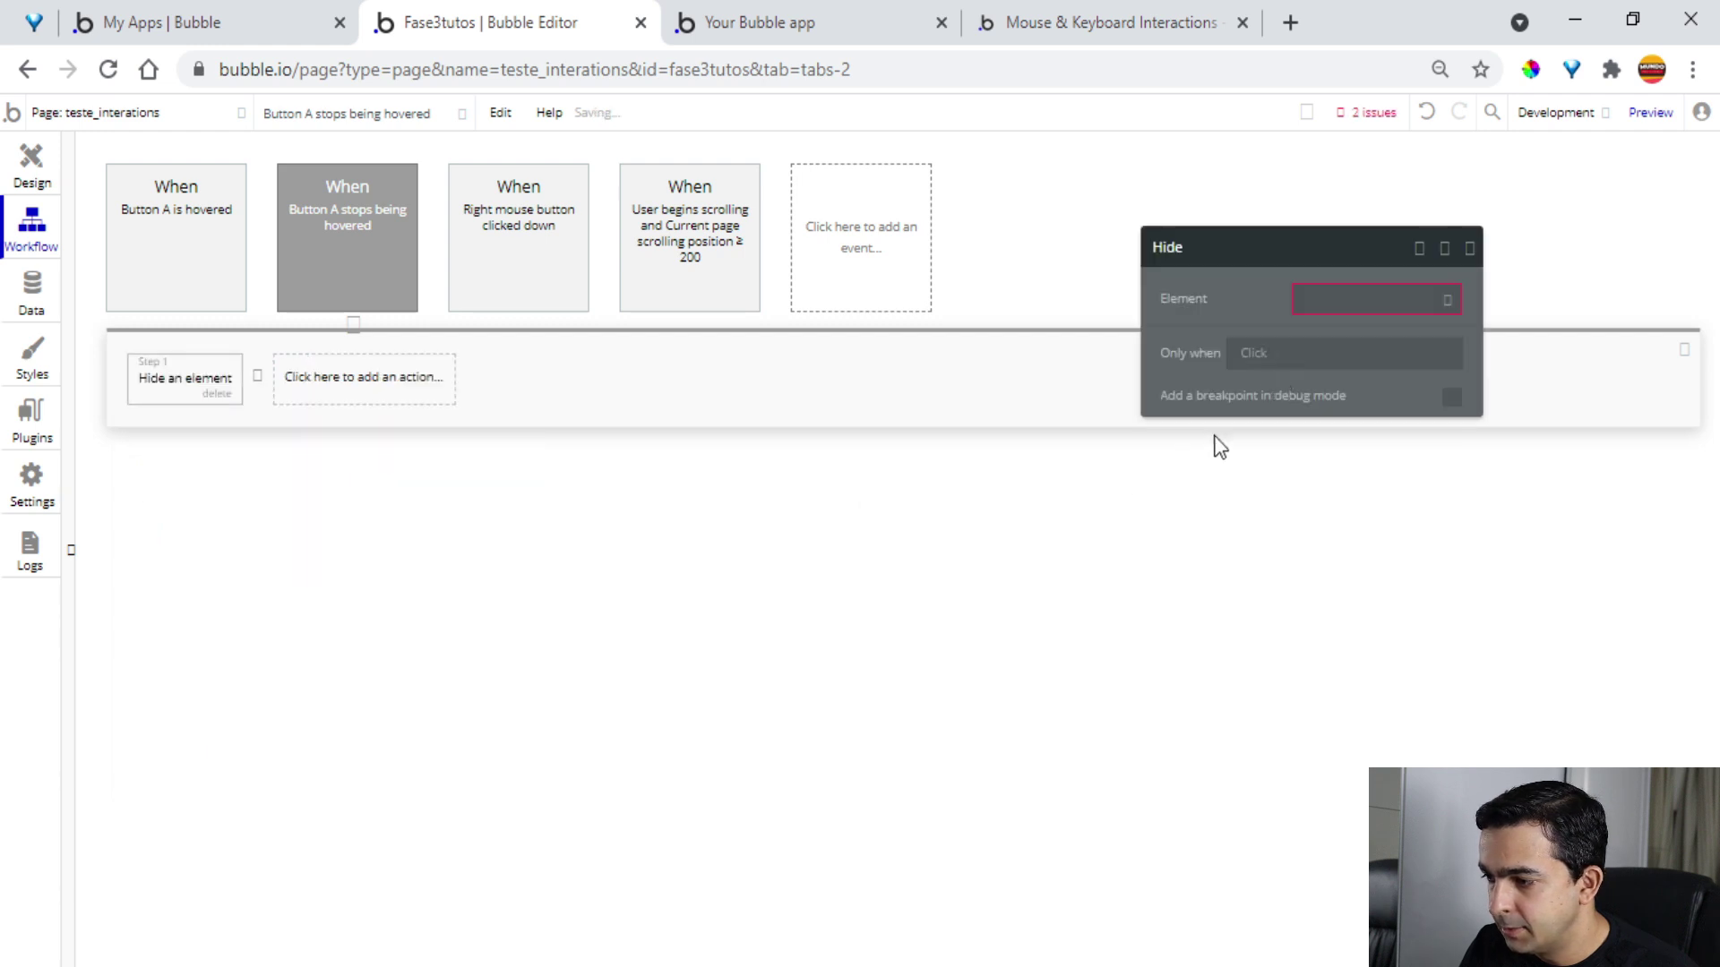
pyautogui.click(1314, 305)
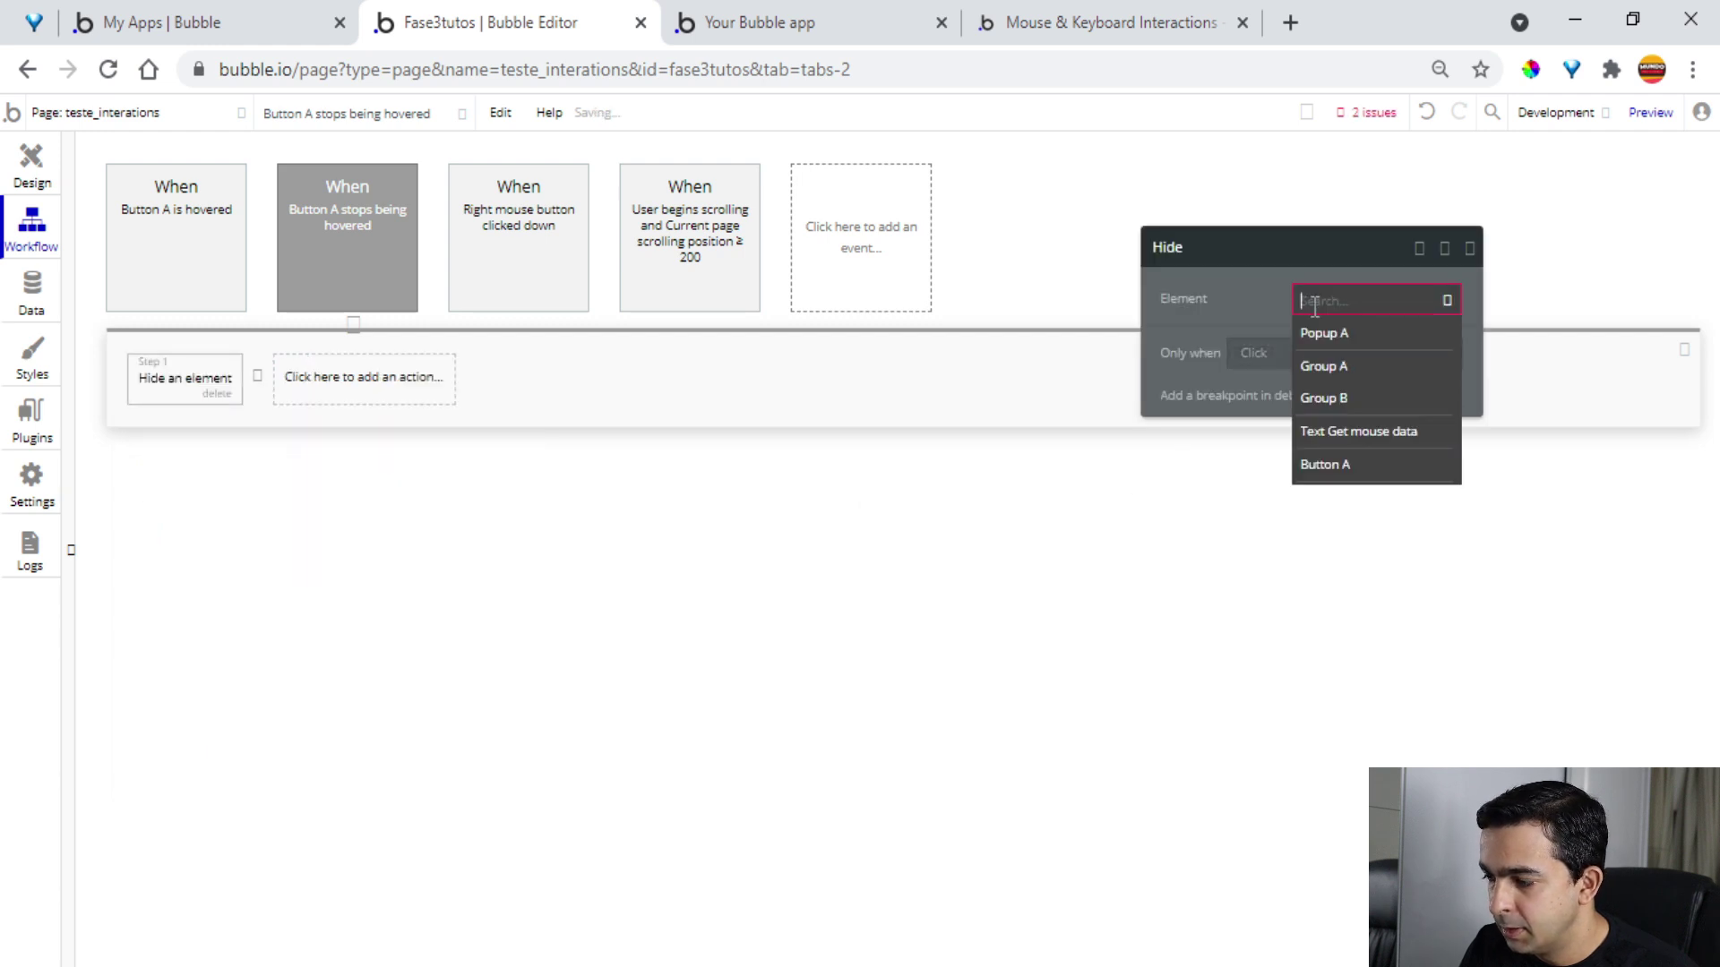
pyautogui.click(1363, 397)
# Refresh the previewed page and test moving the pointer onto and off the button
pyautogui.click(833, 38)
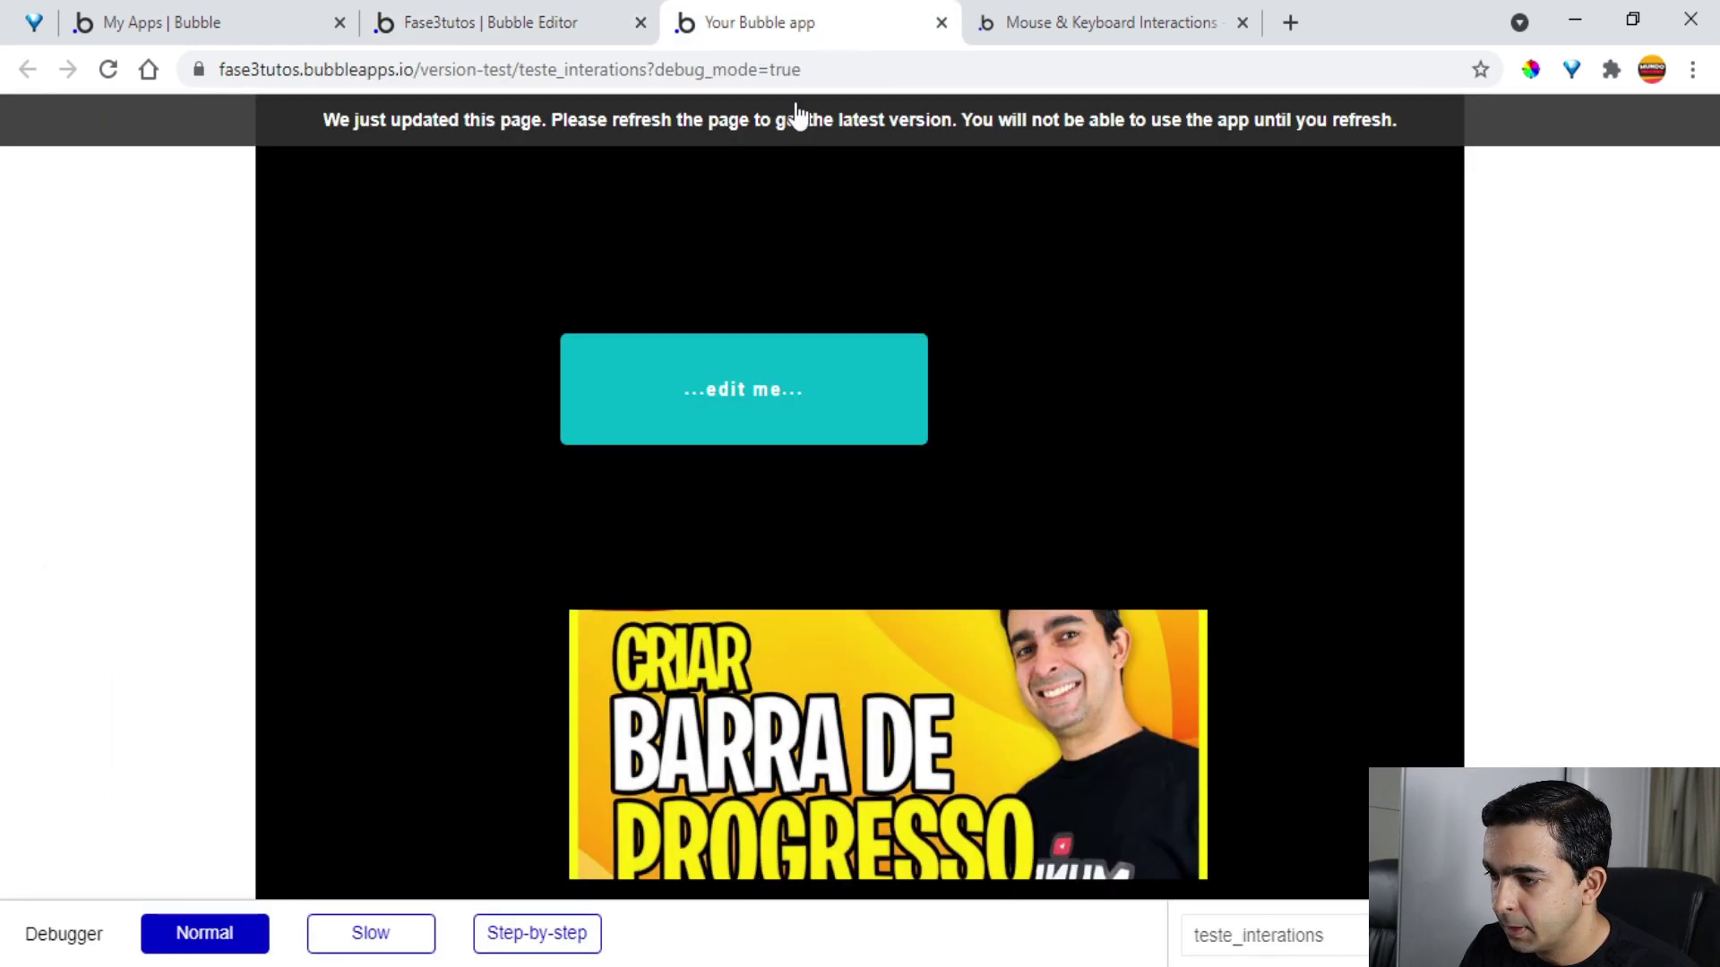
pyautogui.press('F5')
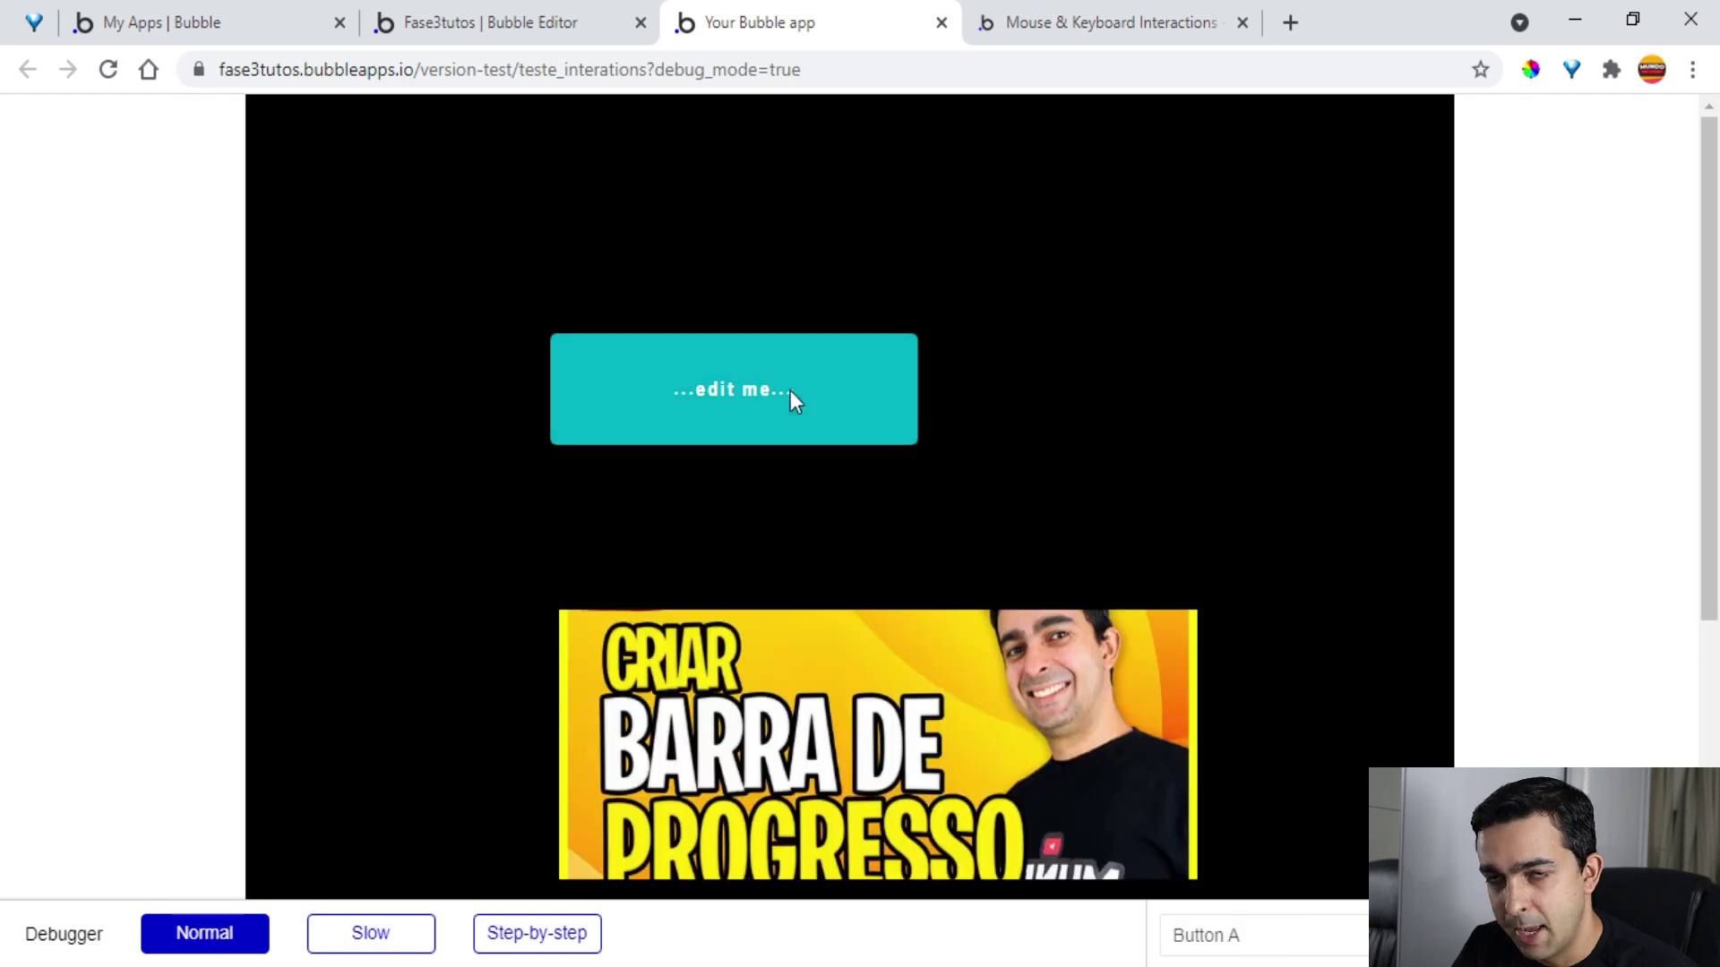
pyautogui.moveTo(756, 364)
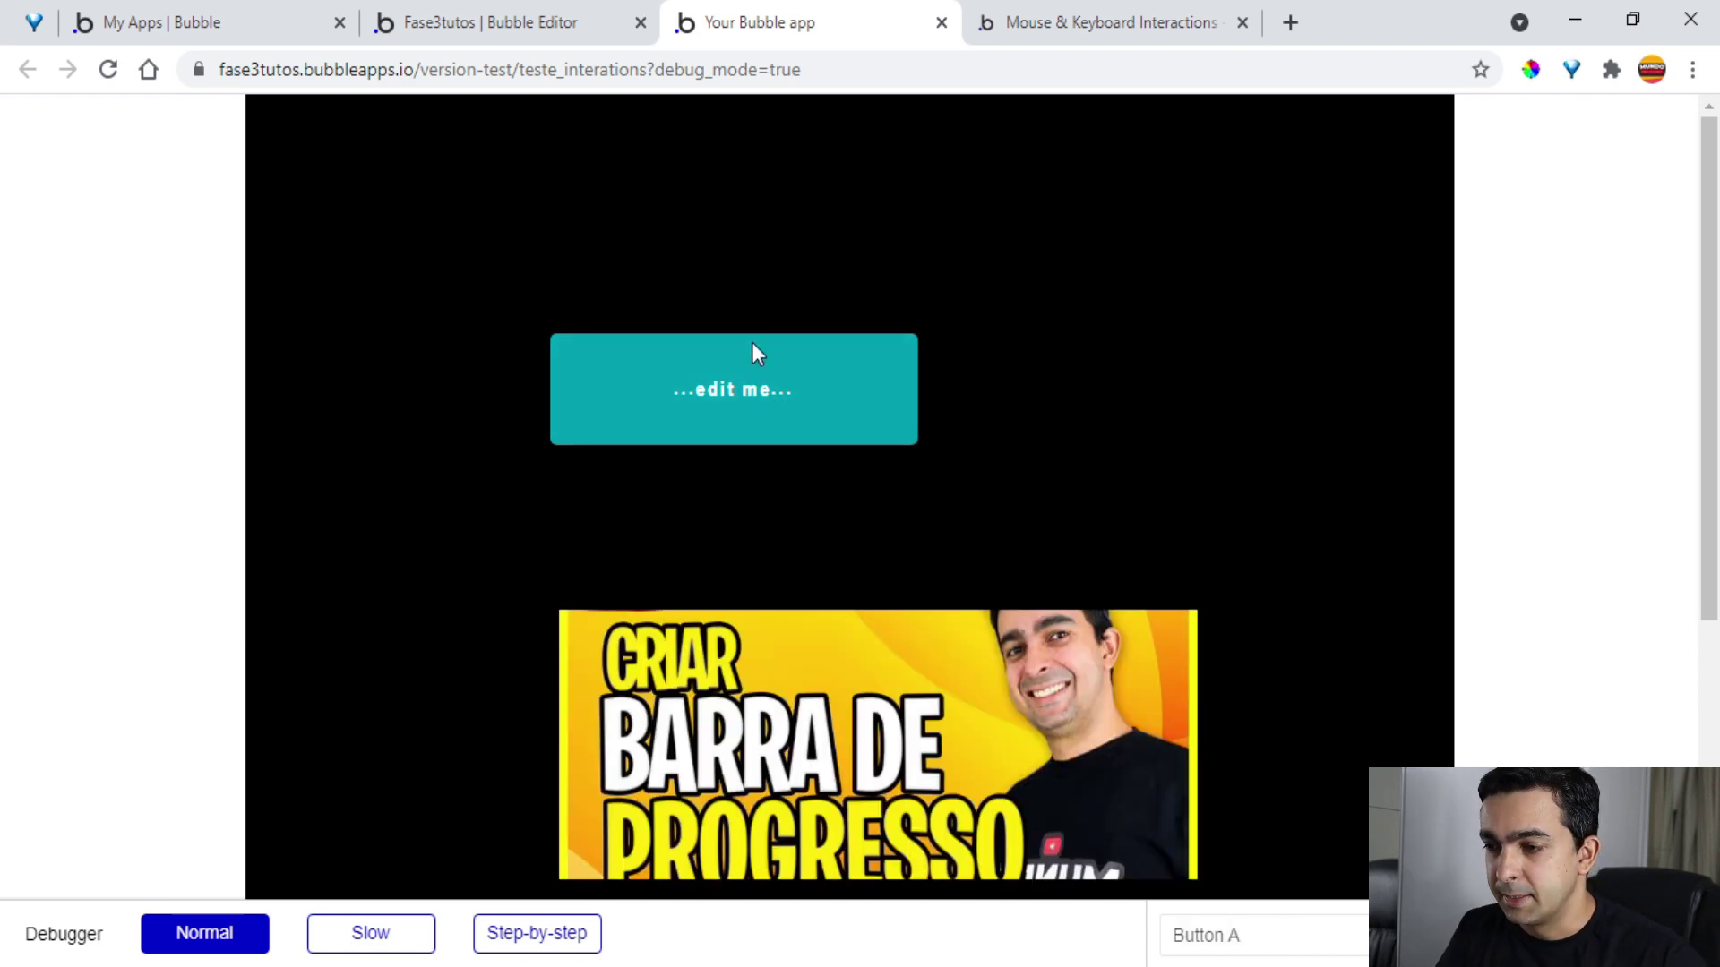
# Read the plugin documentation on stops being hovered, key combinations and supported keyboard shortcuts, and return to the previewed page
pyautogui.hotkey('ctrl', 'Tab')
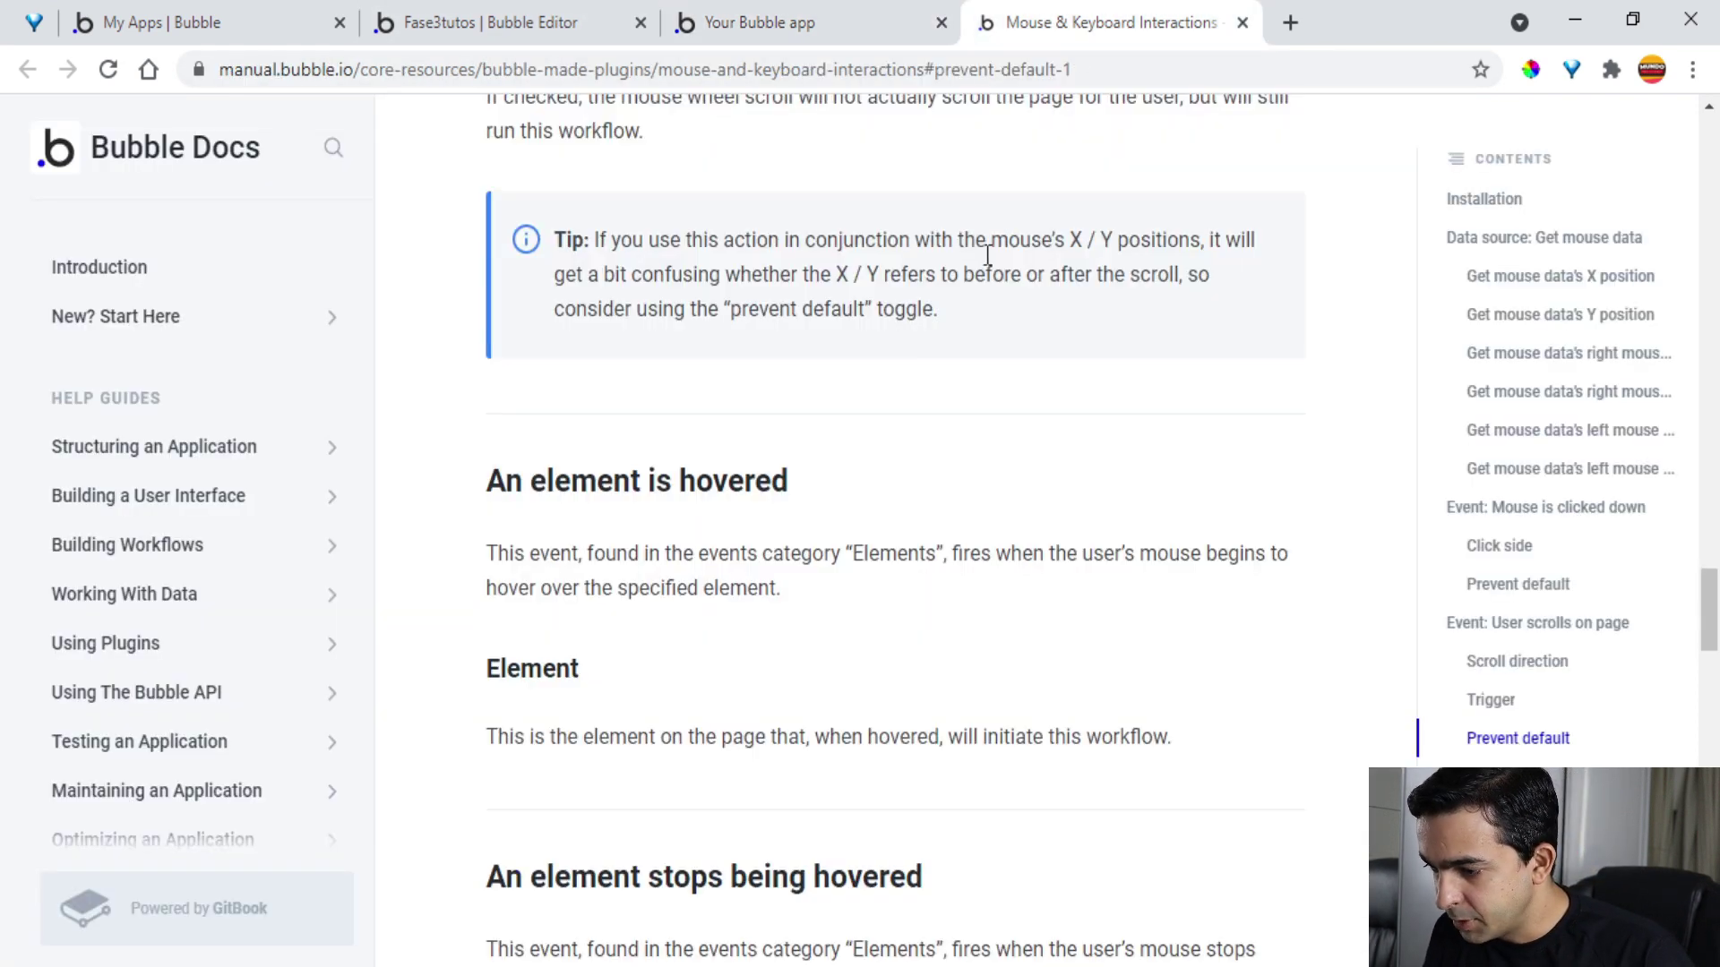
pyautogui.scroll(-6, 1021, 545)
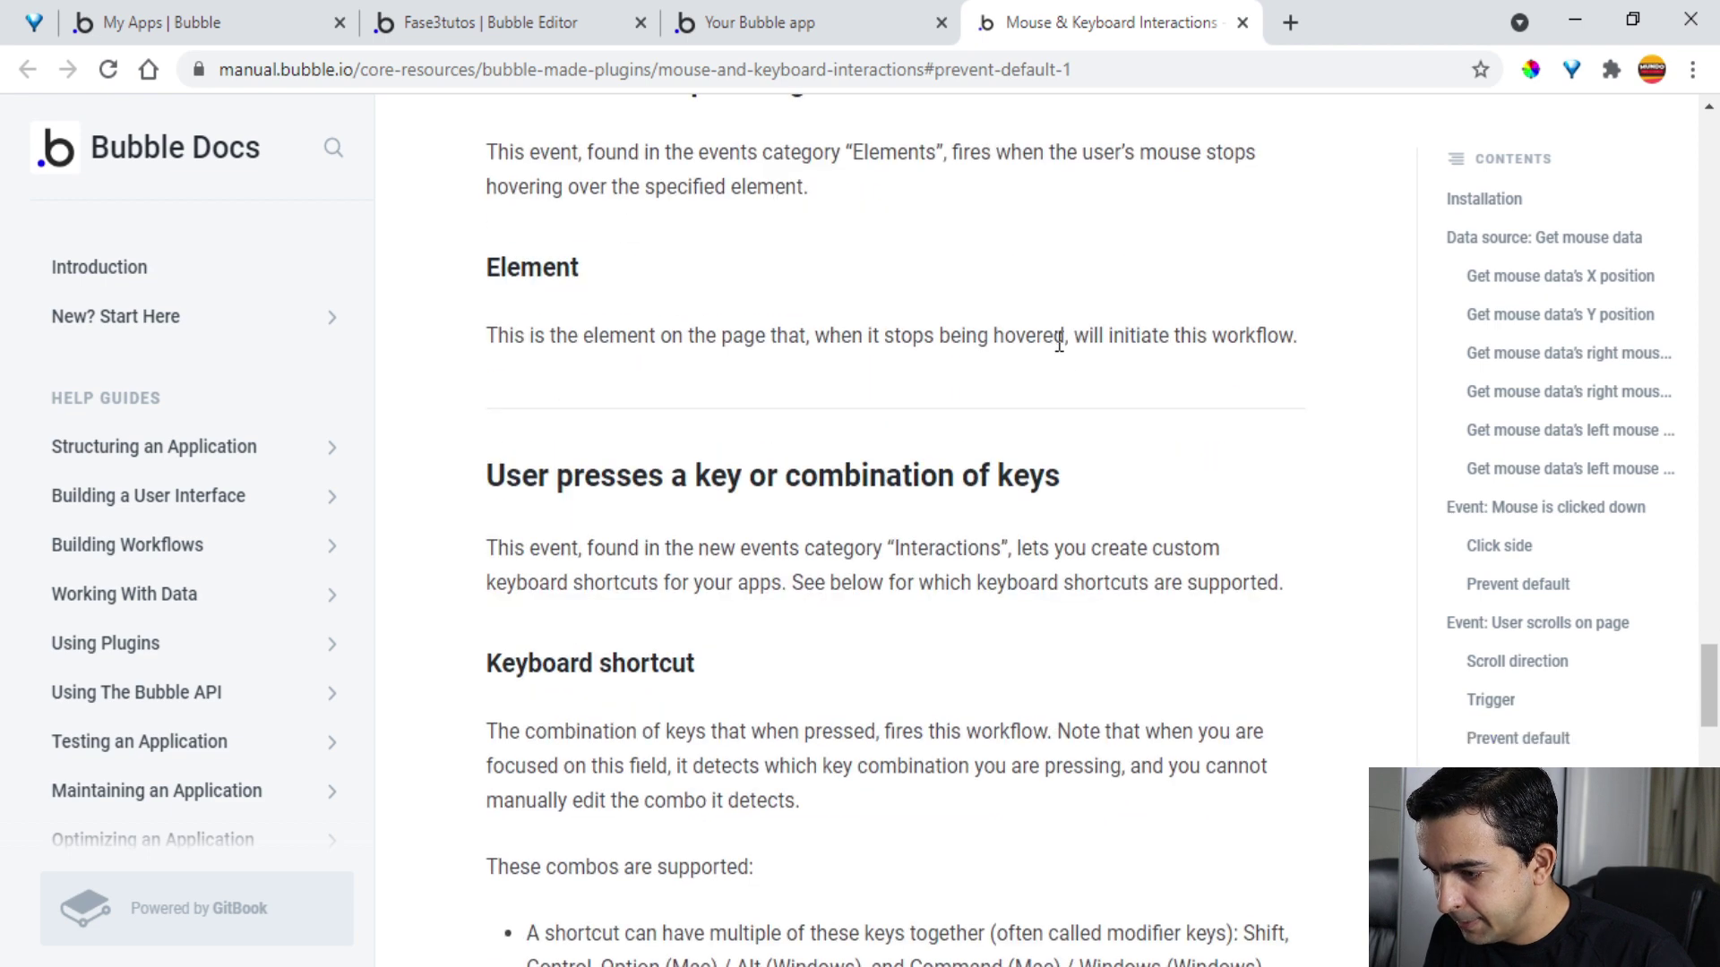
pyautogui.scroll(-2, 1058, 343)
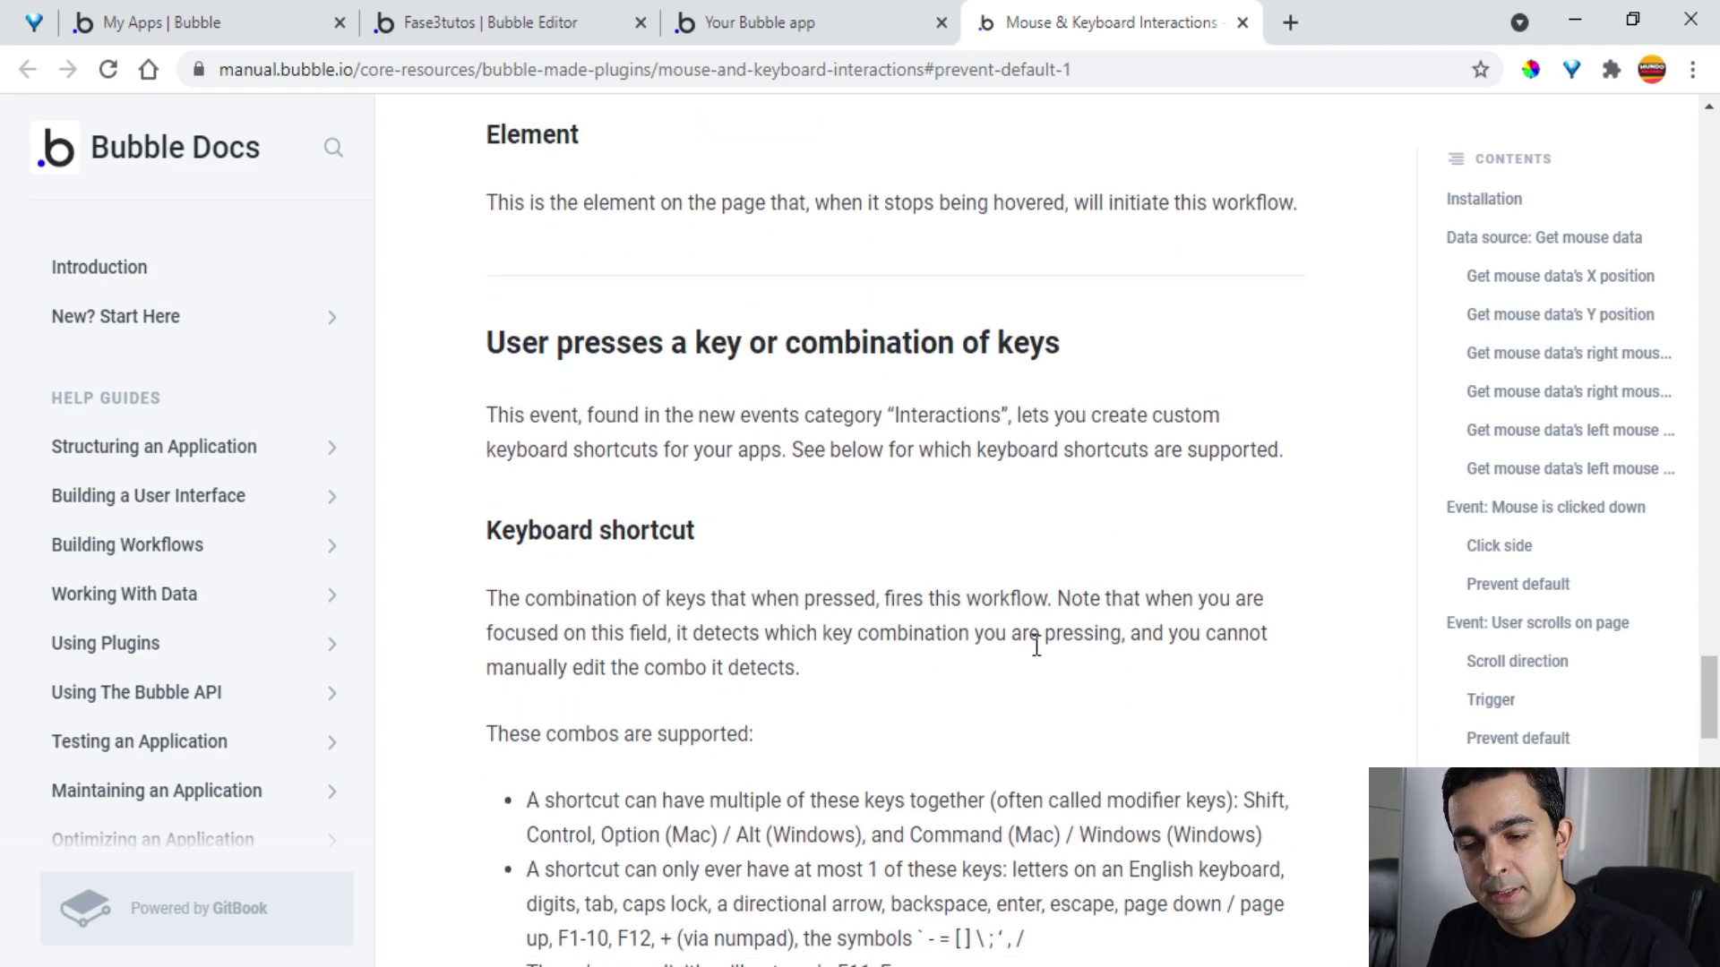
pyautogui.scroll(-15, 1039, 699)
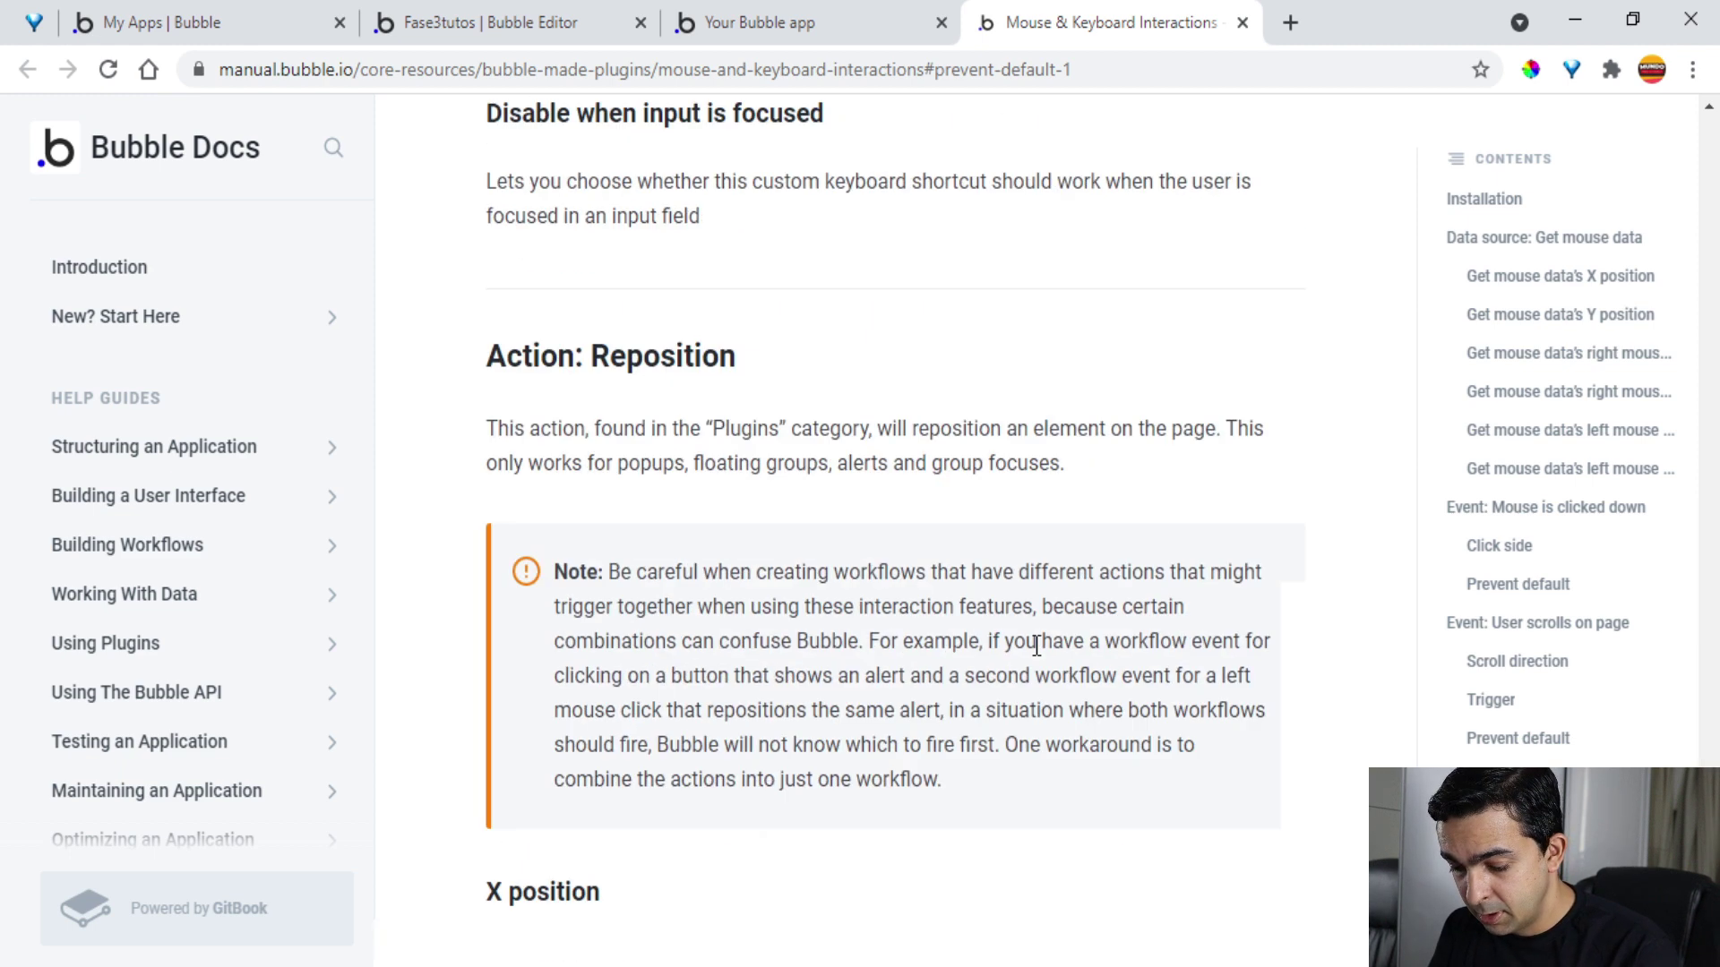
pyautogui.scroll(3, 990, 670)
pyautogui.scroll(15, 989, 670)
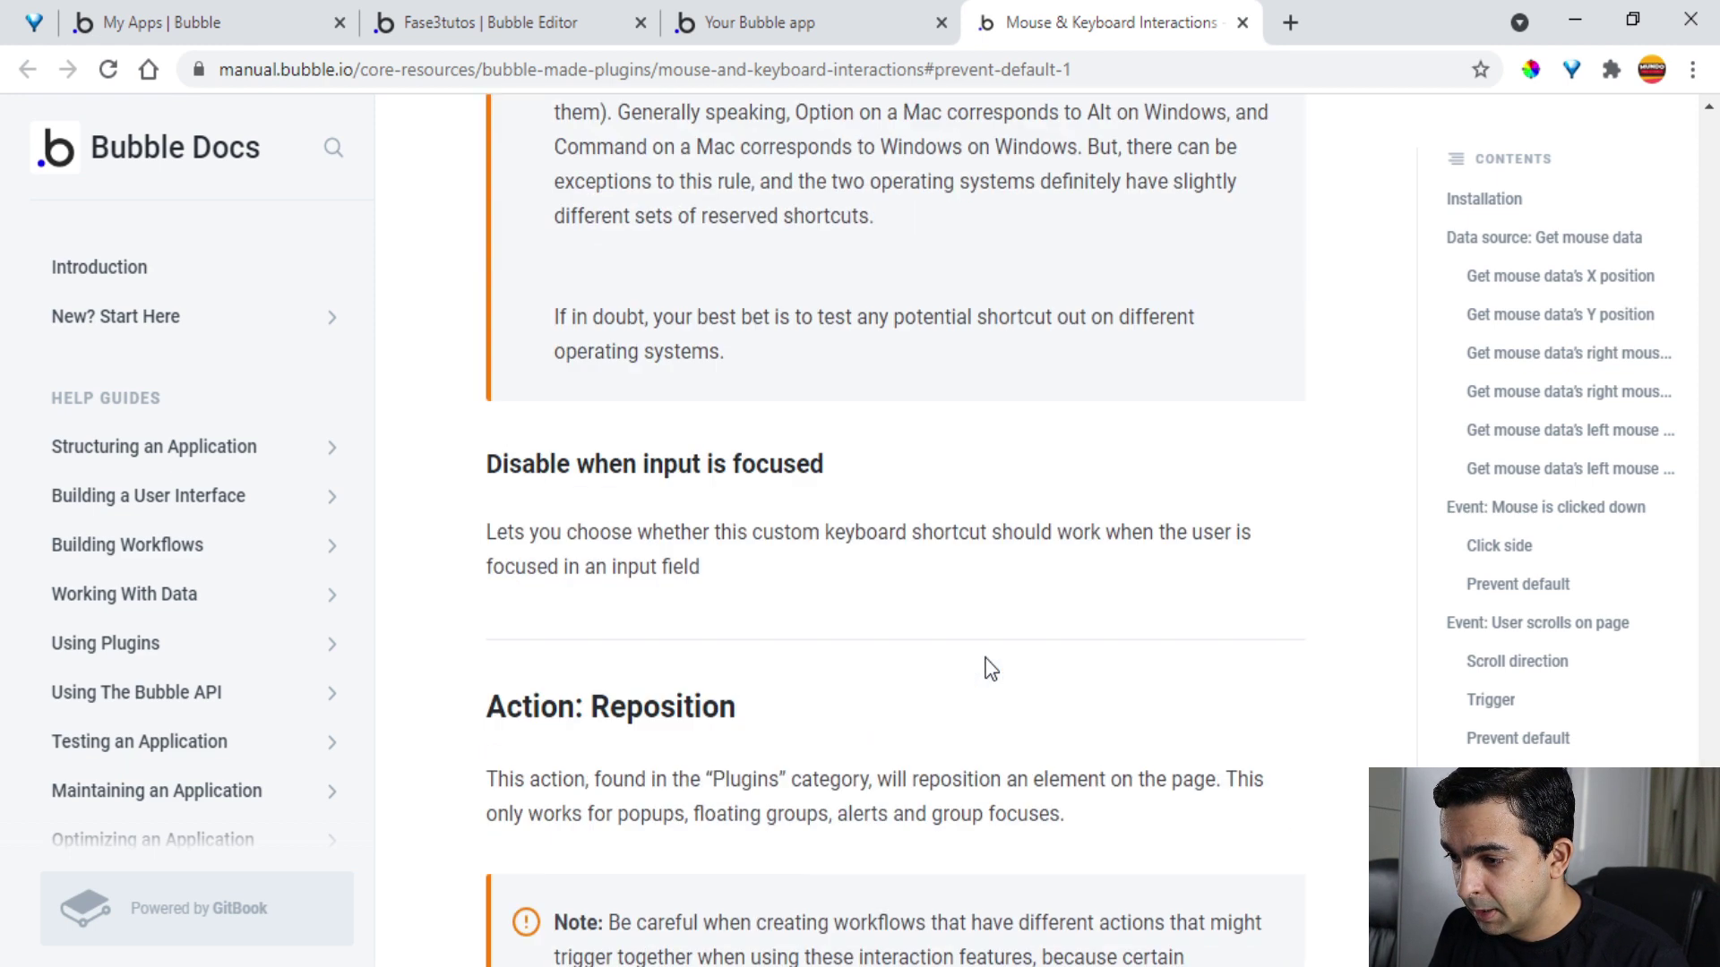
pyautogui.scroll(2, 990, 670)
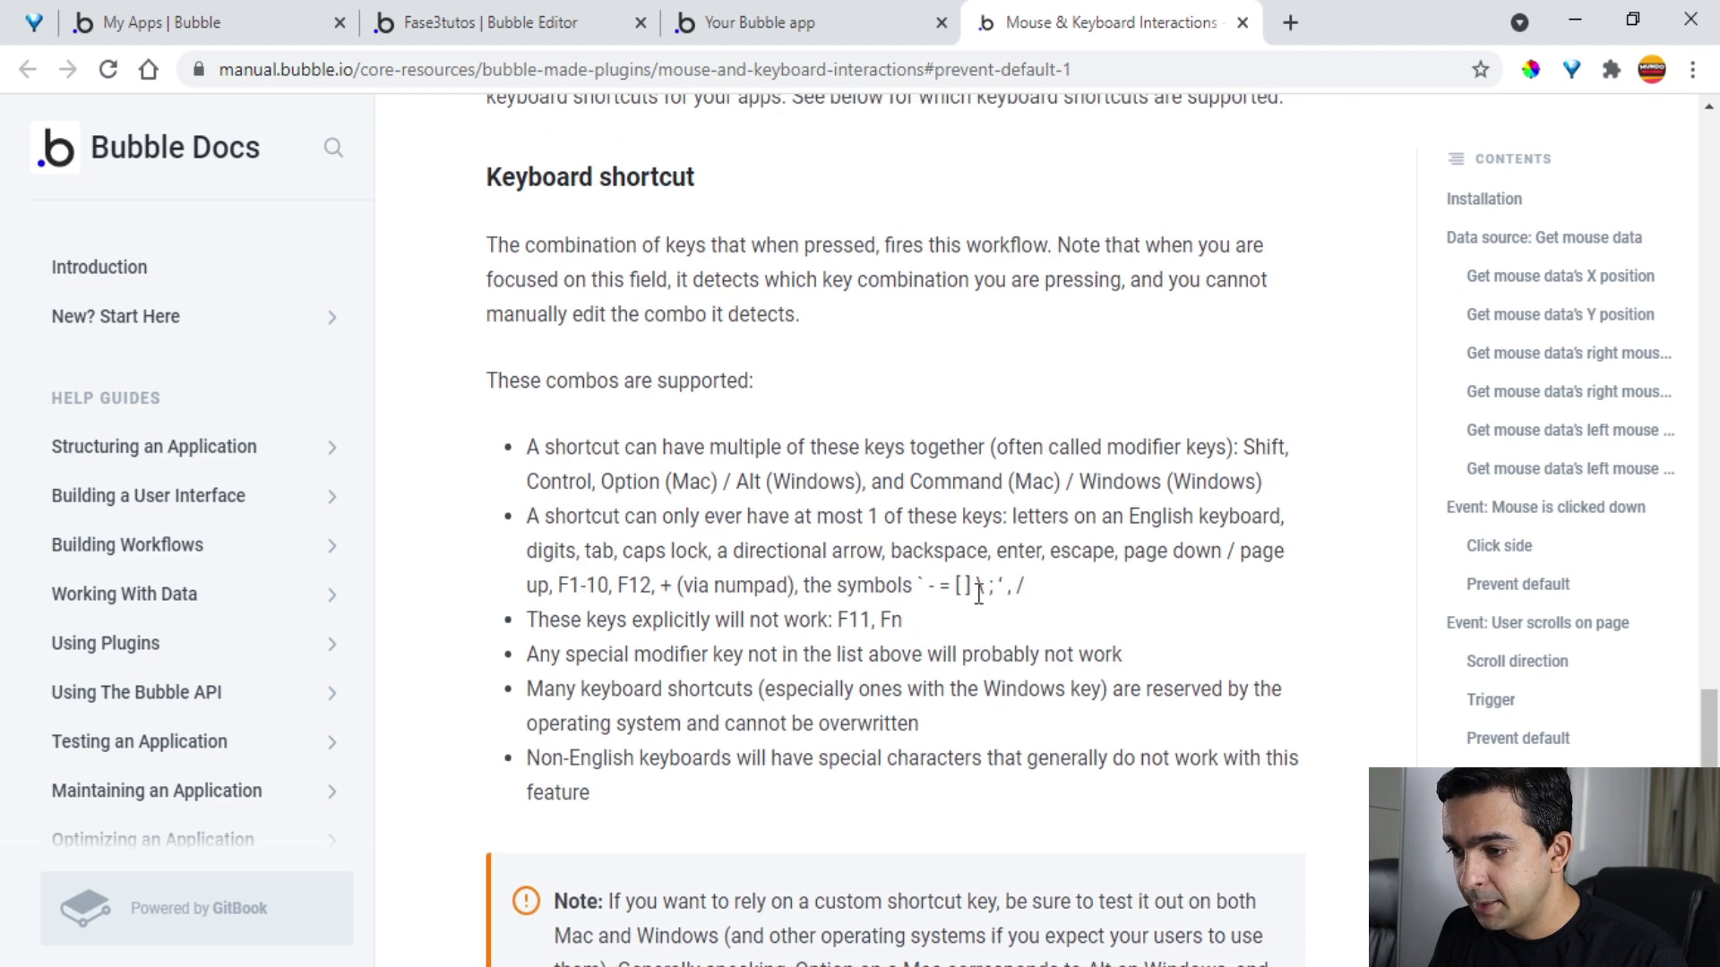
pyautogui.click(755, 16)
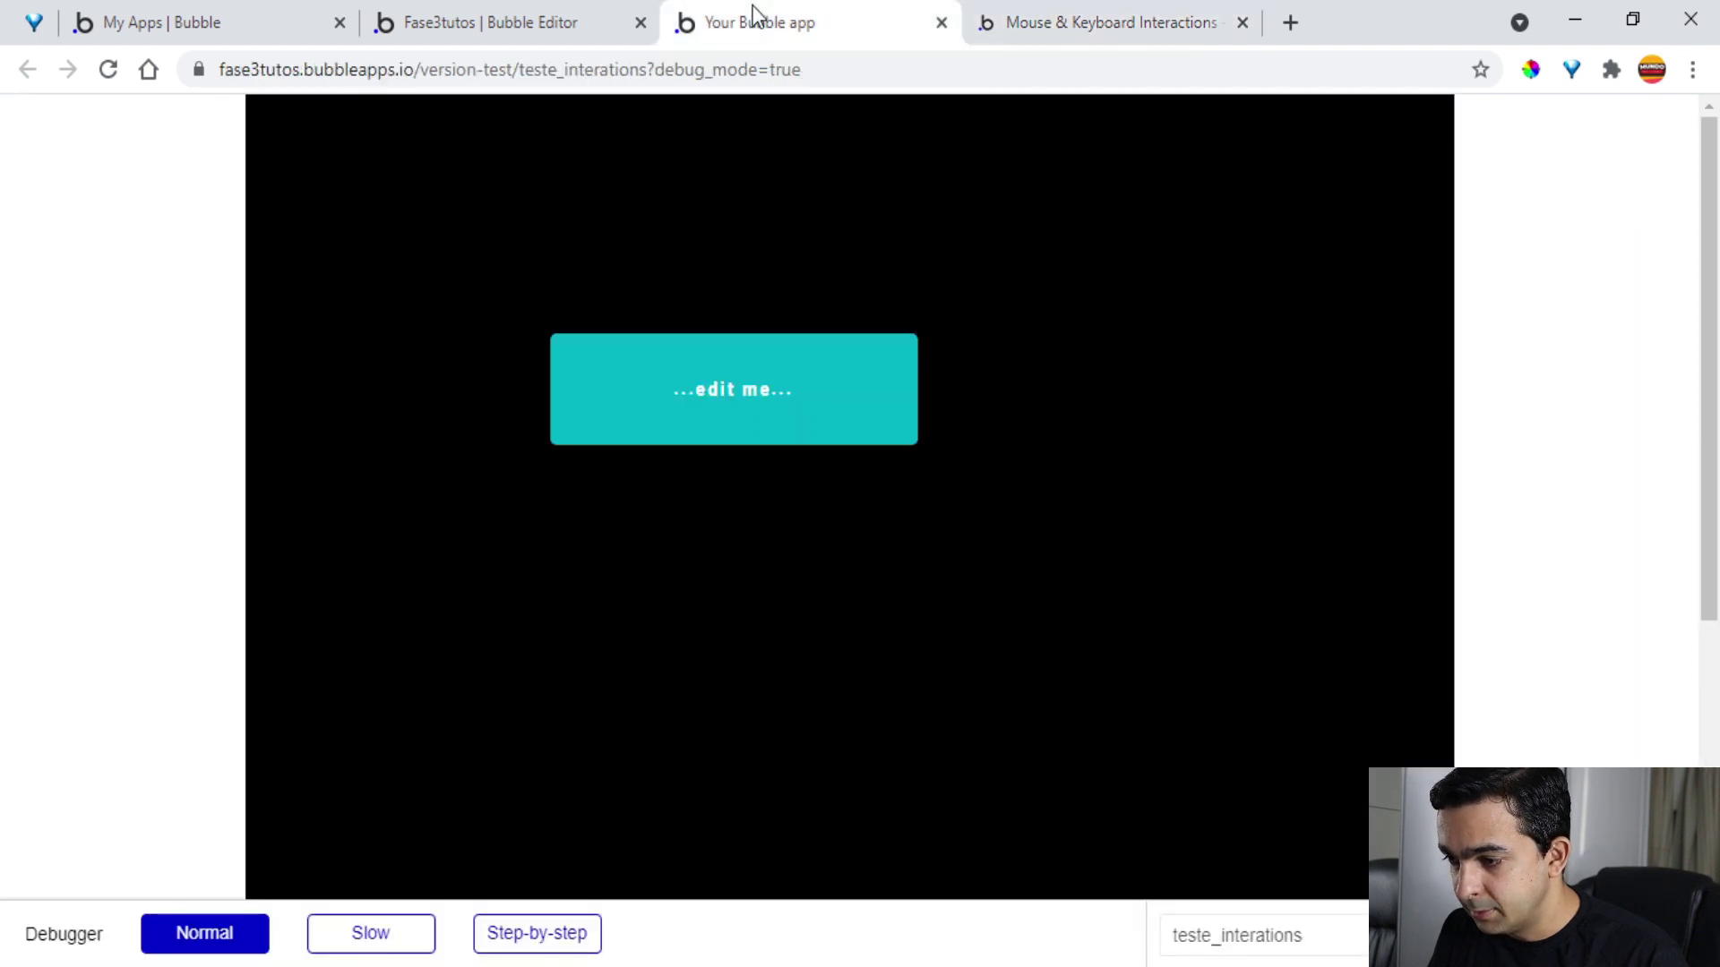
# Return to the Bubble editor and add a User presses a key or combination of keys event to the page's workflows
pyautogui.click(520, 7)
pyautogui.click(894, 247)
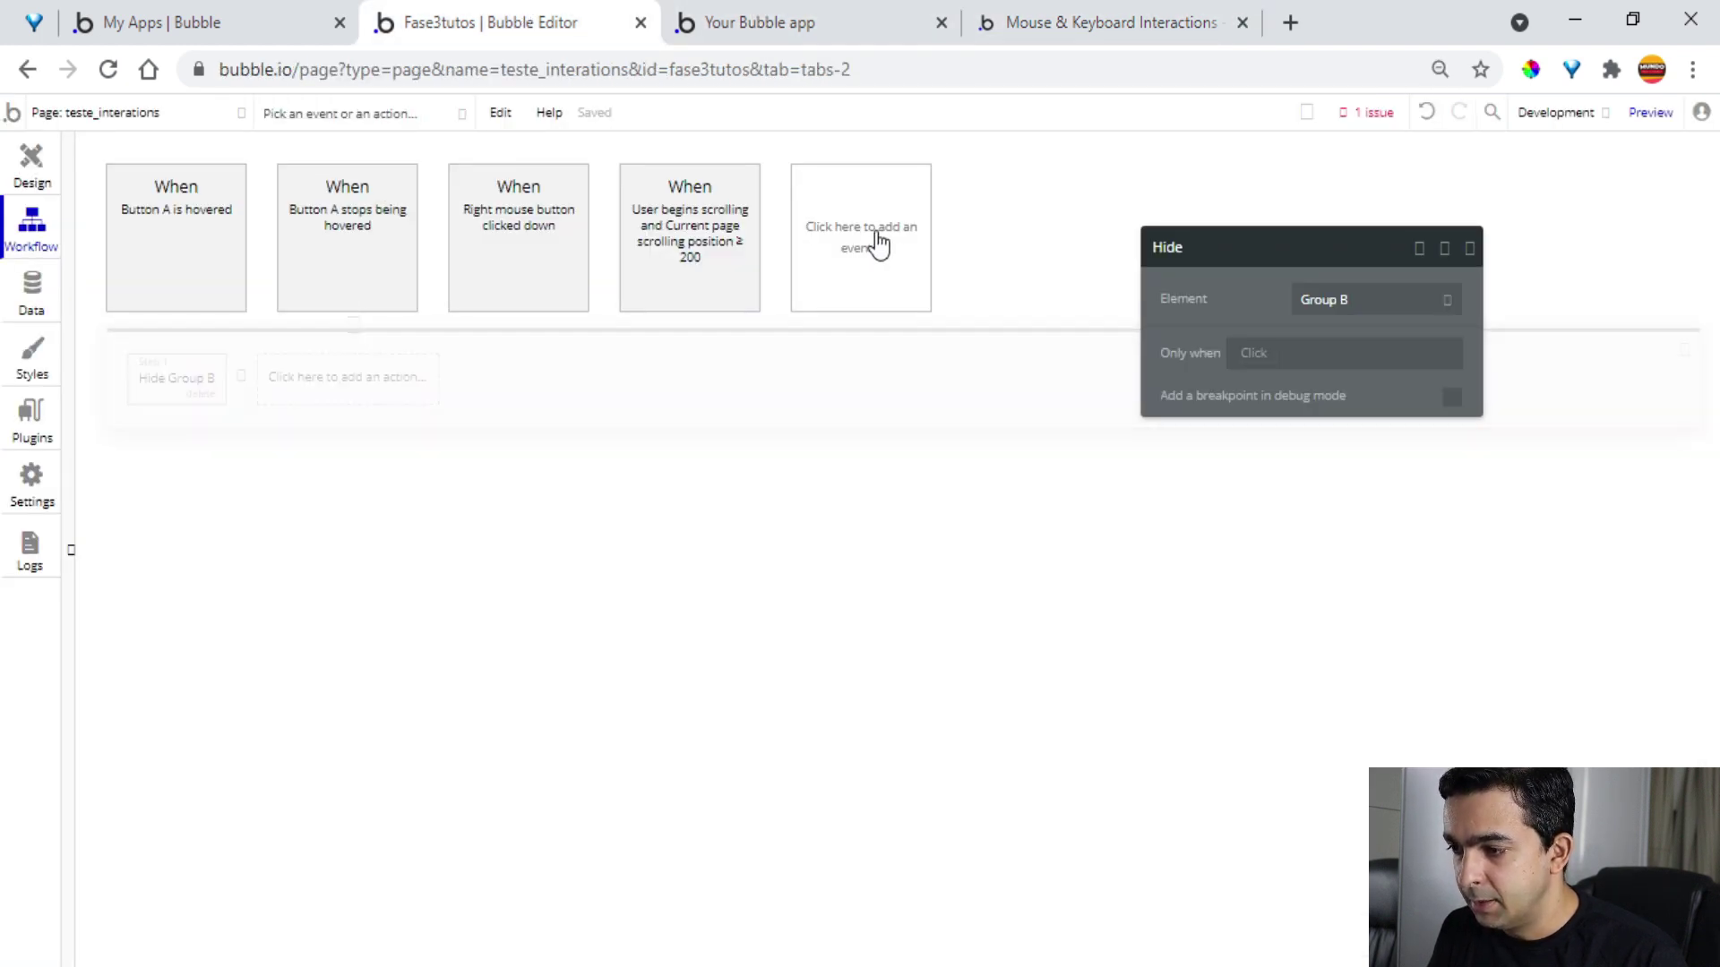
pyautogui.moveTo(867, 519)
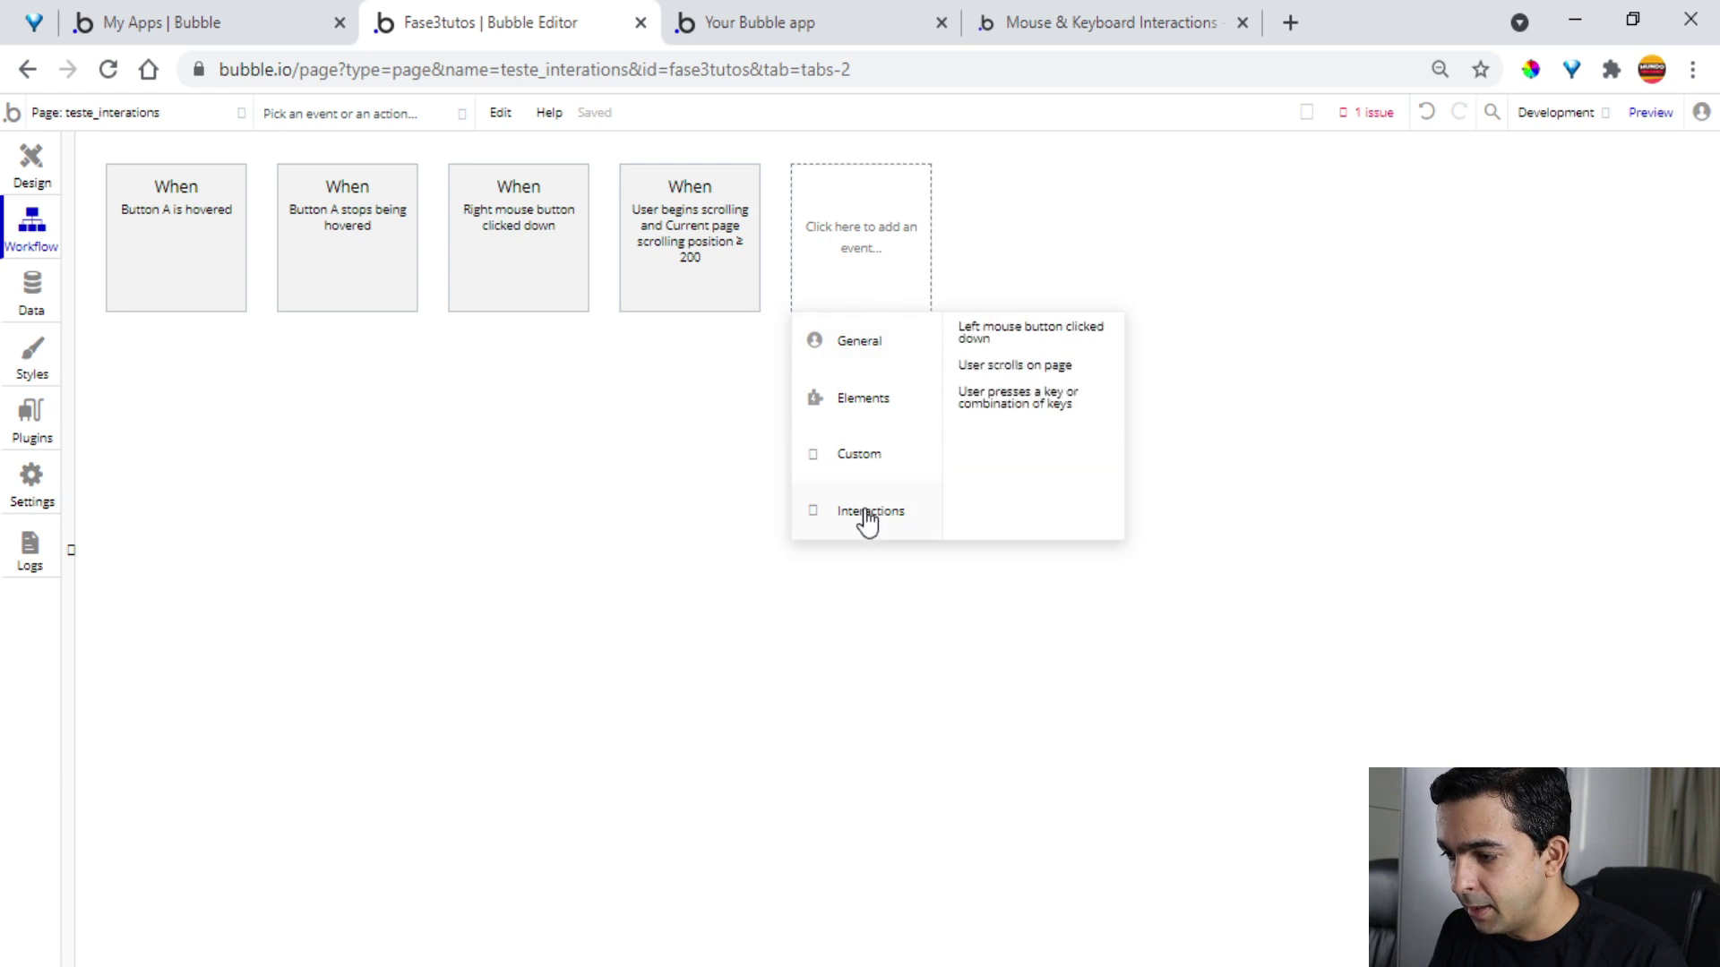
pyautogui.click(1020, 409)
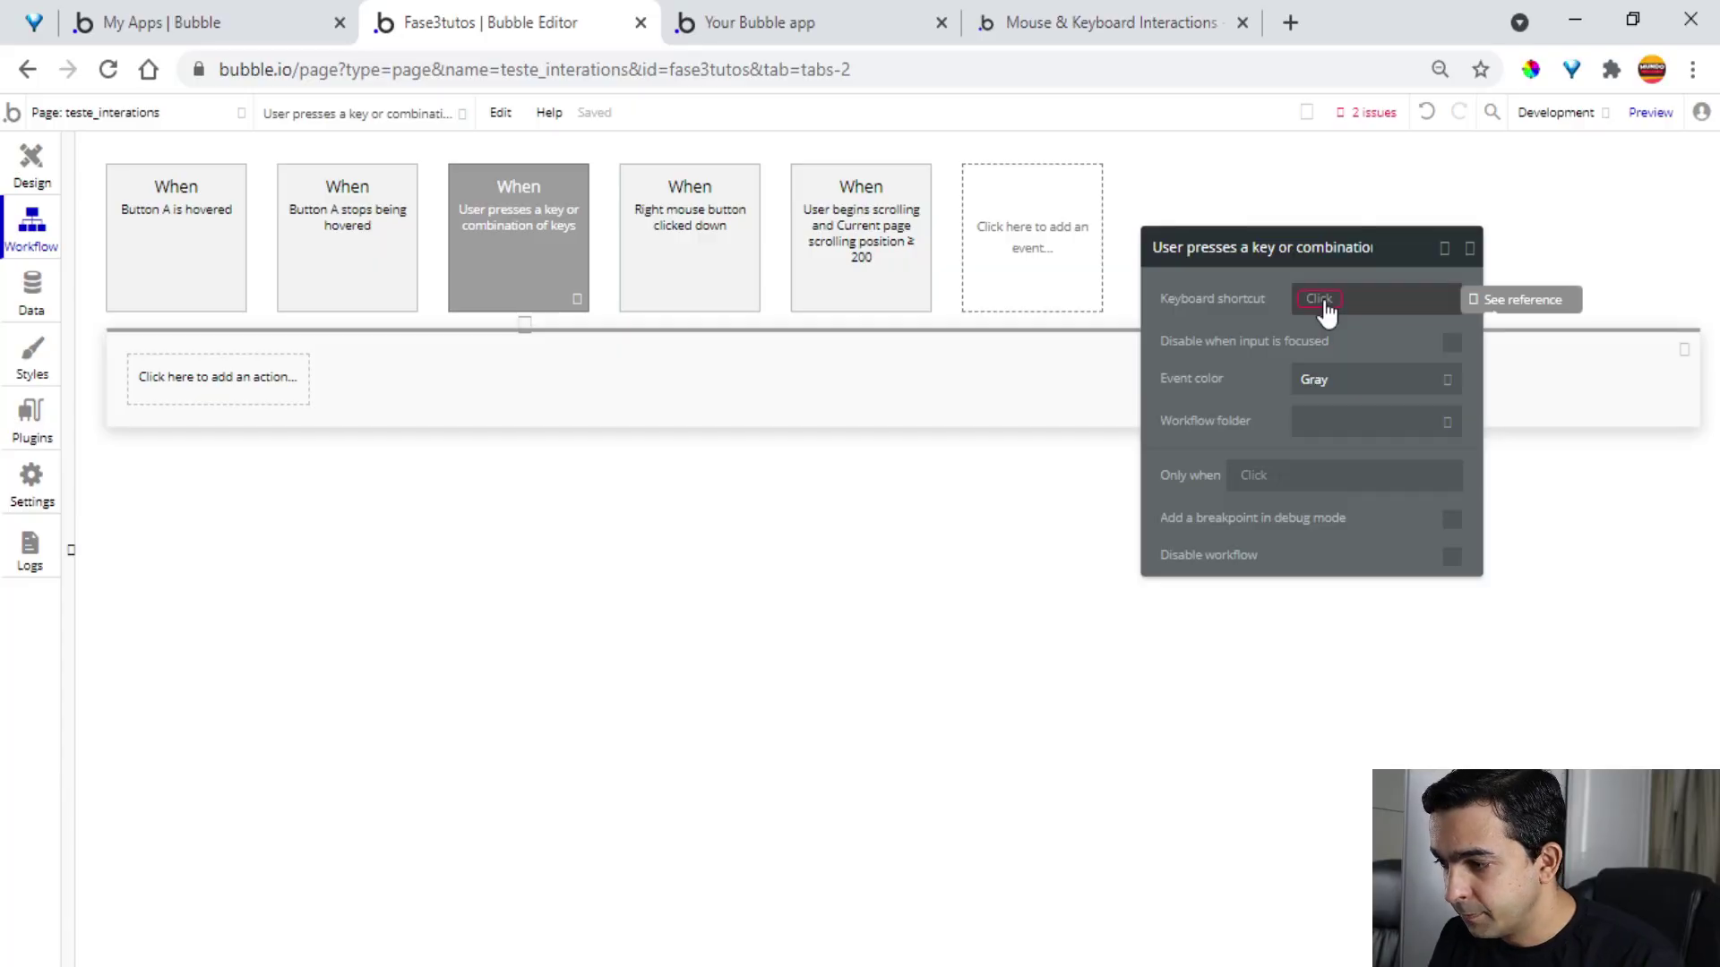
# Set the event's keyboard shortcut to Ctrl+Shift+I and turn Disable when input is focused on and off again
pyautogui.click(1322, 301)
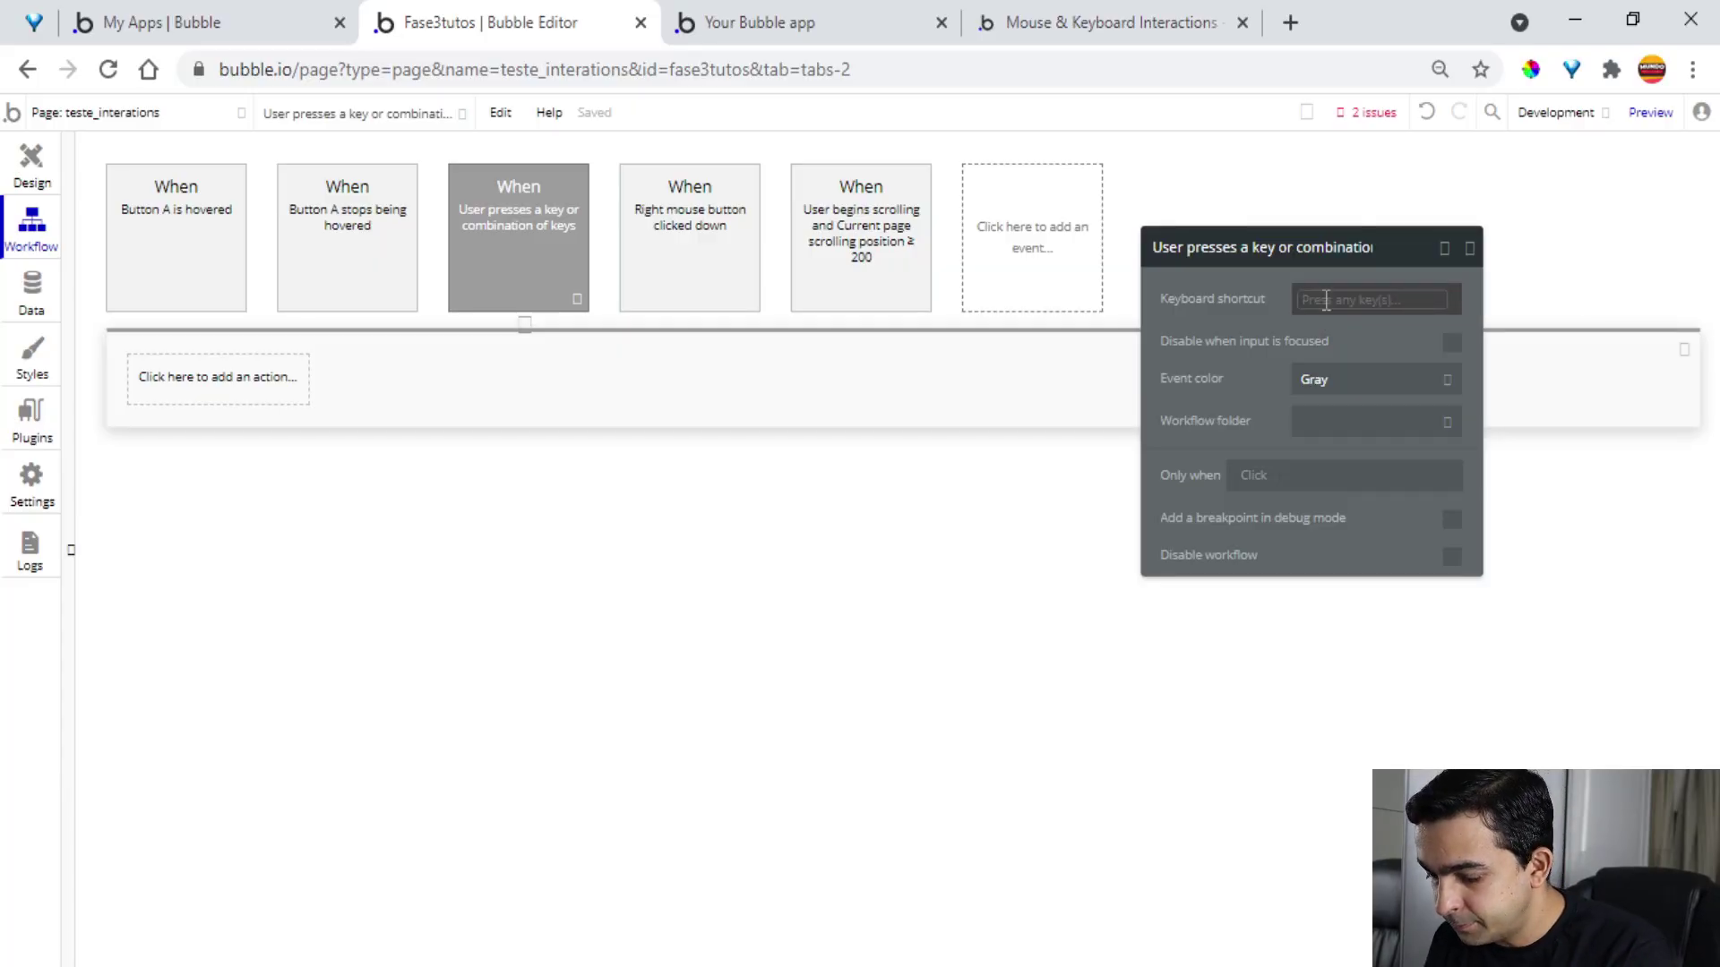
pyautogui.hotkey('ctrl', 'shift')
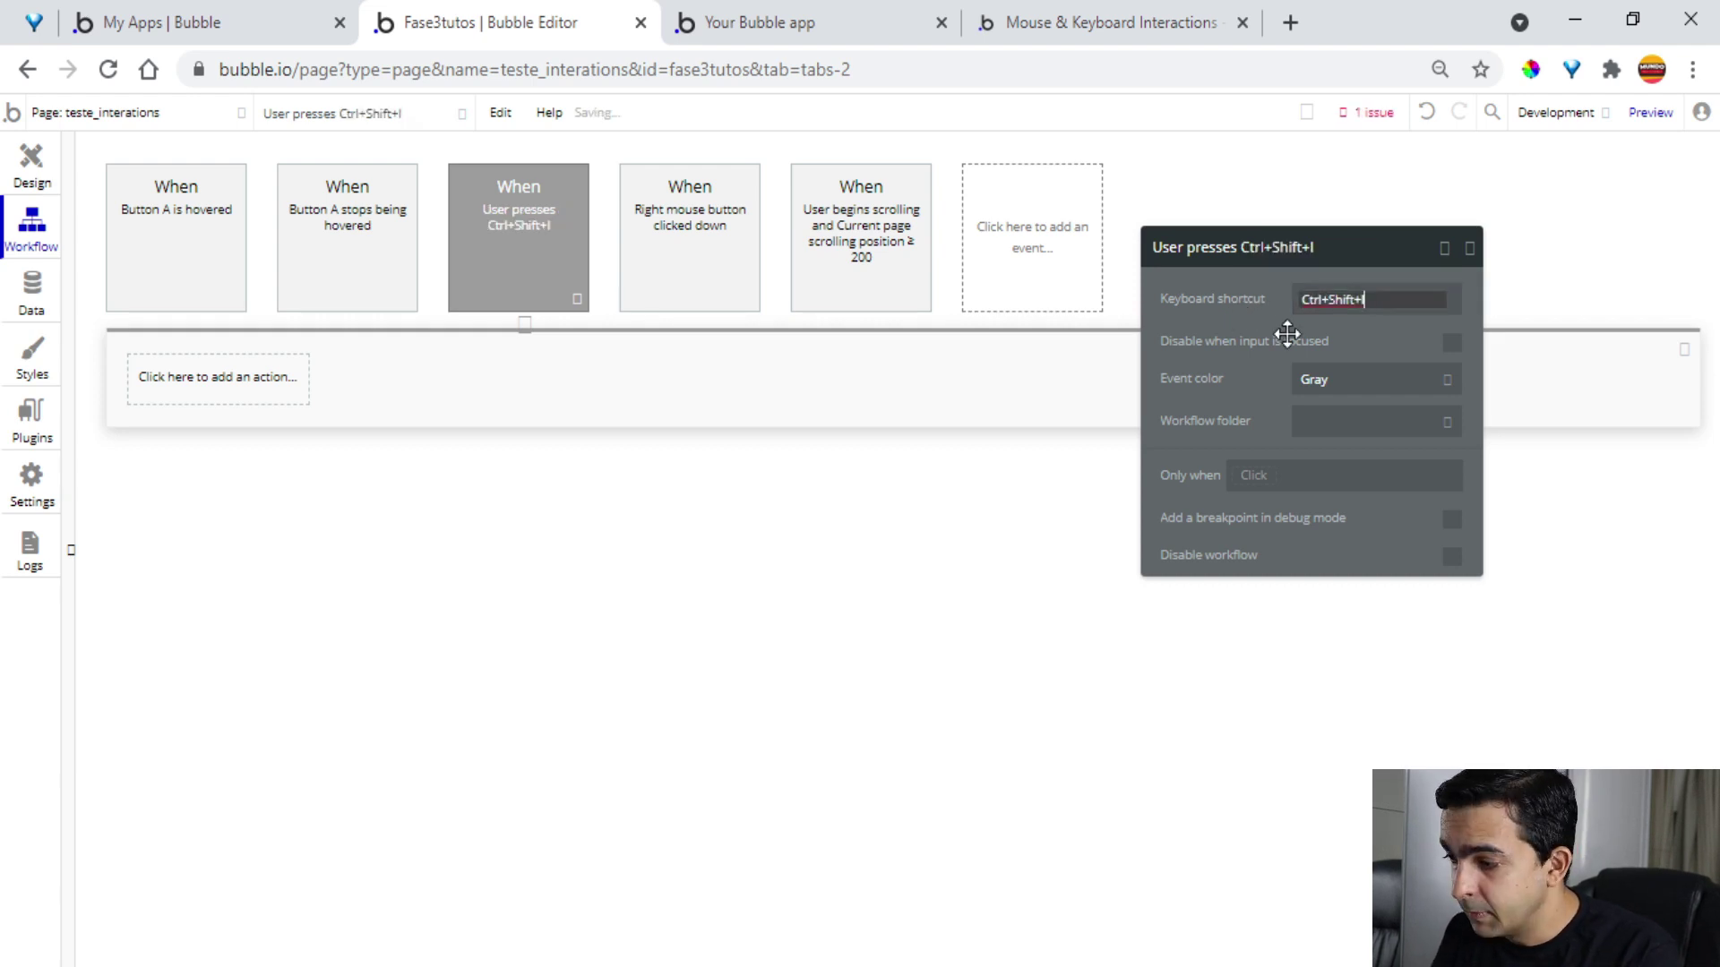
pyautogui.click(1452, 345)
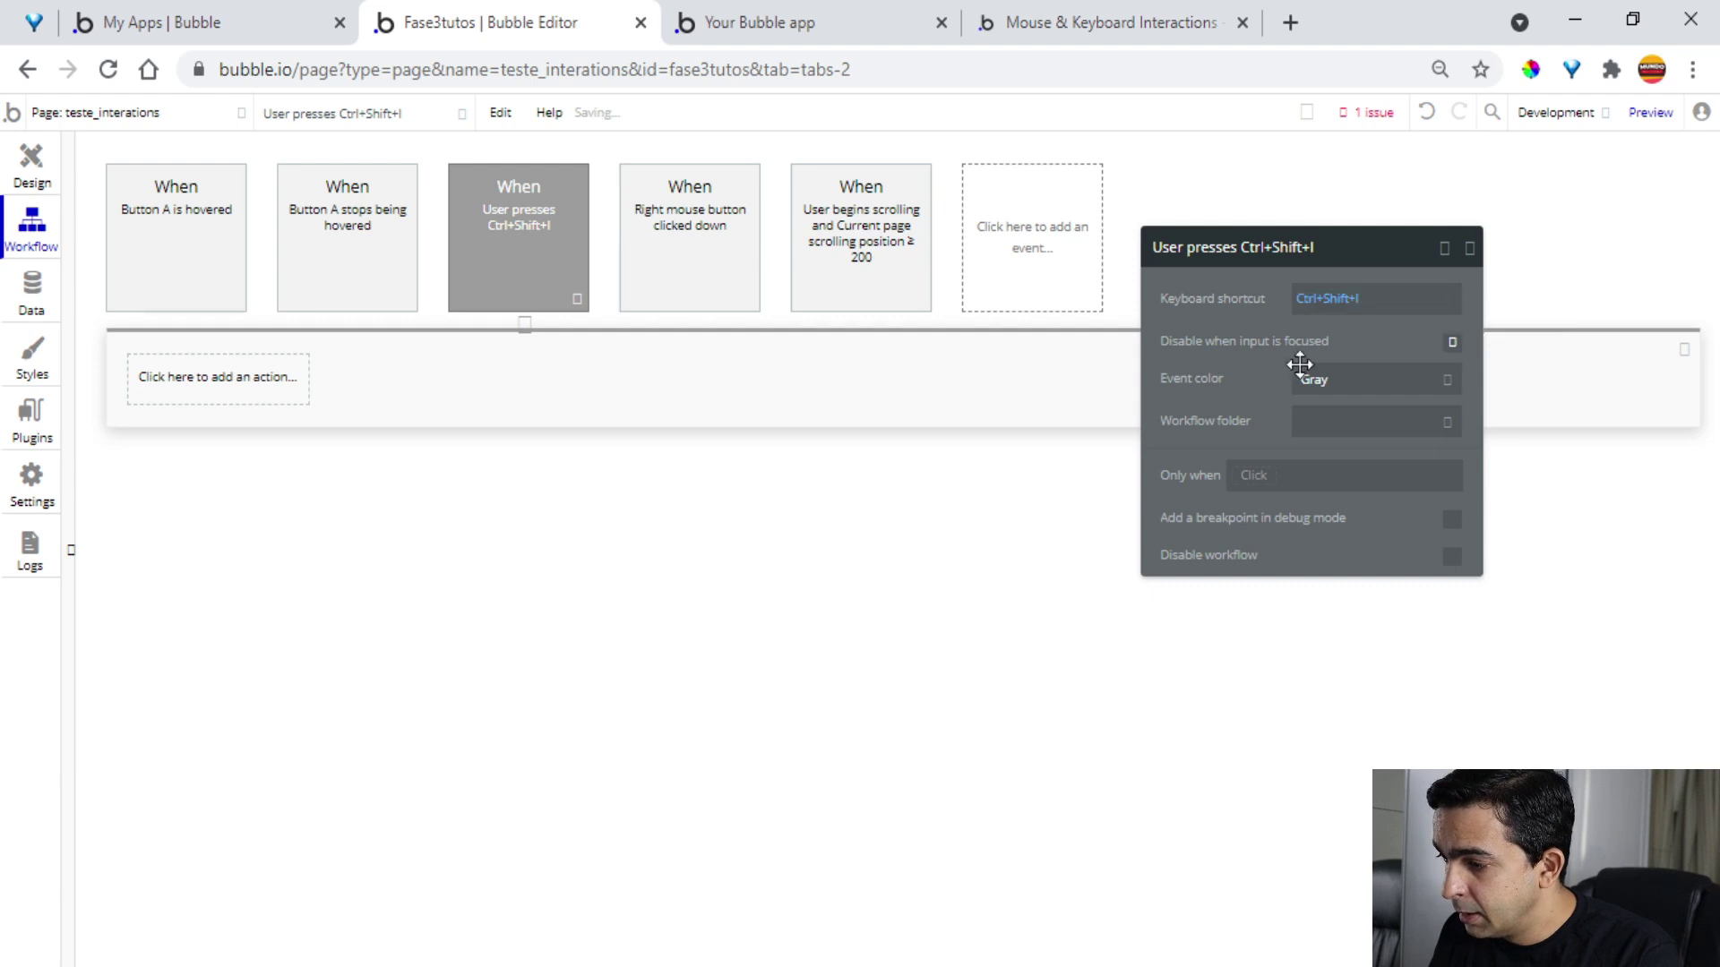
pyautogui.click(1453, 344)
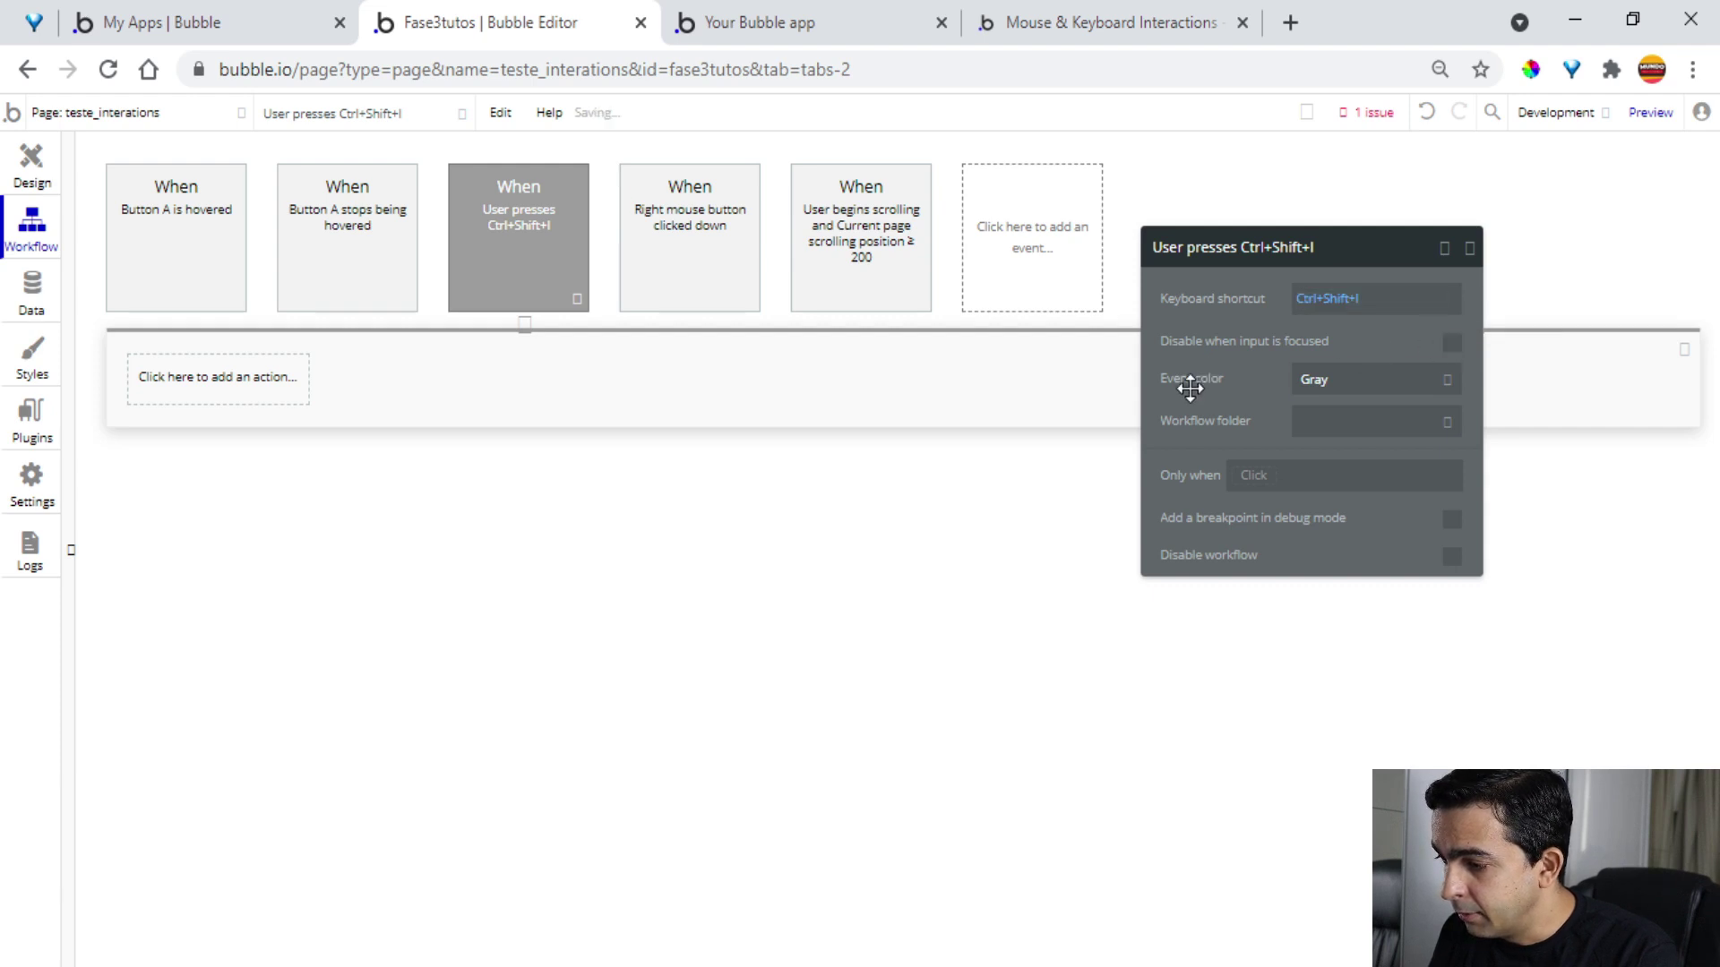
# Draw an Alert element about 386 by 120 px beneath the button on the page and apply the Warning Alert style
pyautogui.click(213, 378)
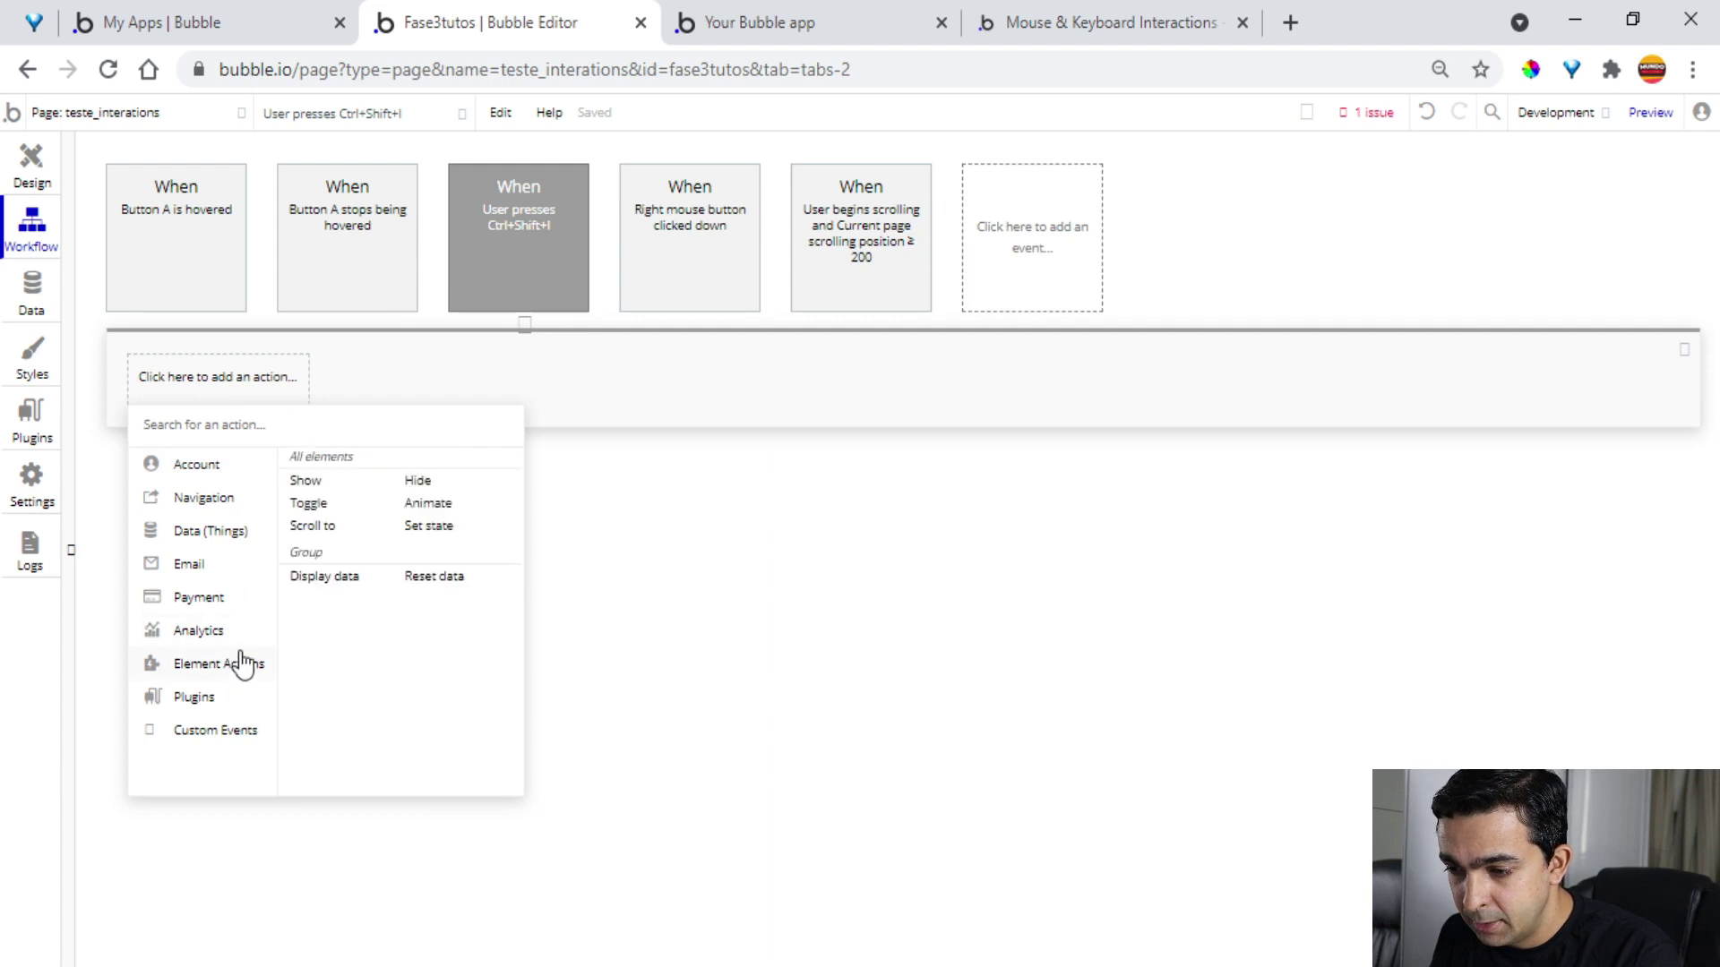
pyautogui.moveTo(259, 627)
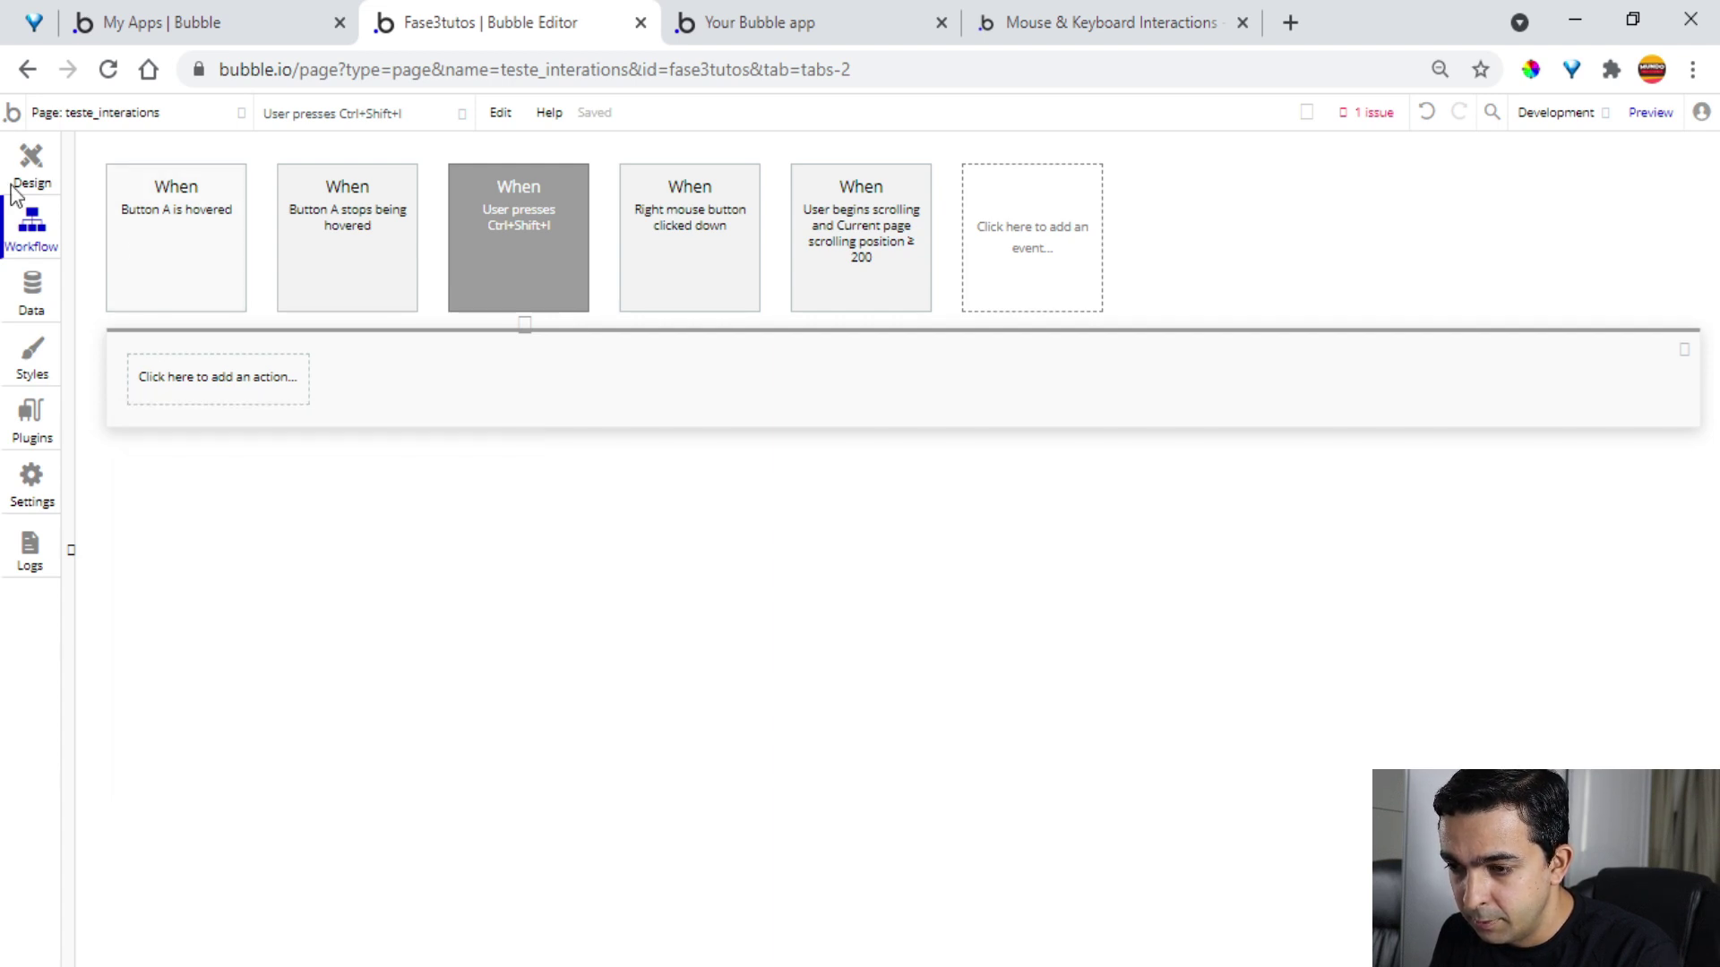
pyautogui.click(32, 159)
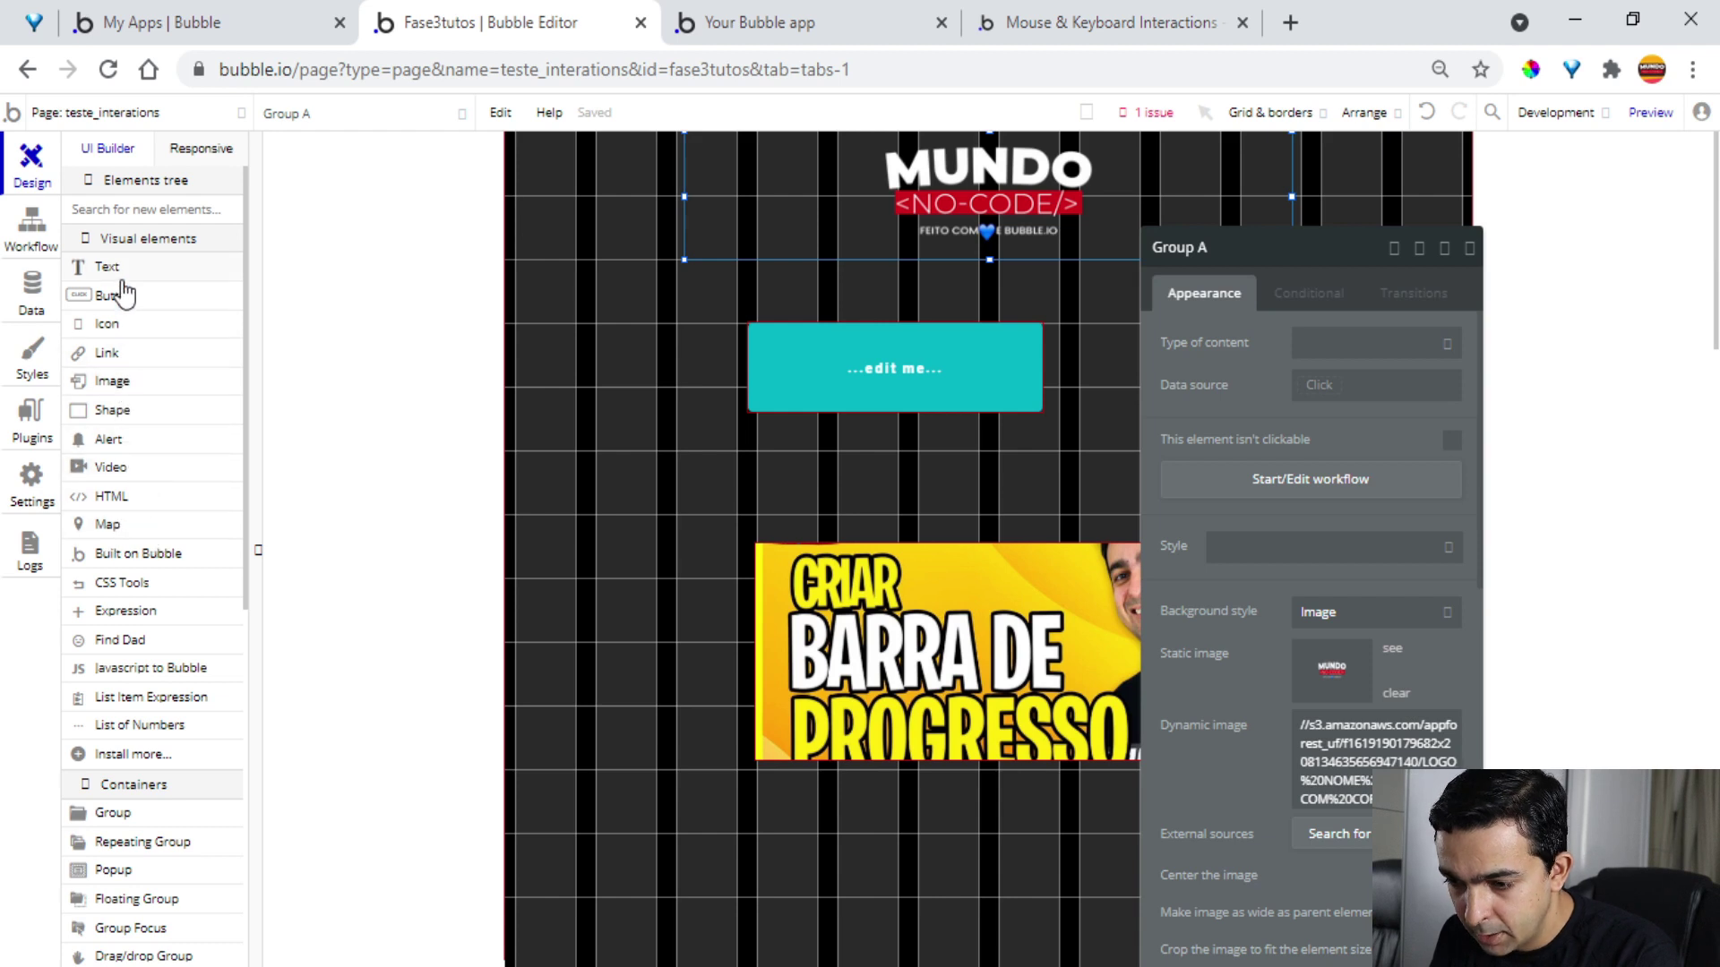
pyautogui.click(118, 440)
pyautogui.moveTo(570, 470); pyautogui.dragTo(958, 596)
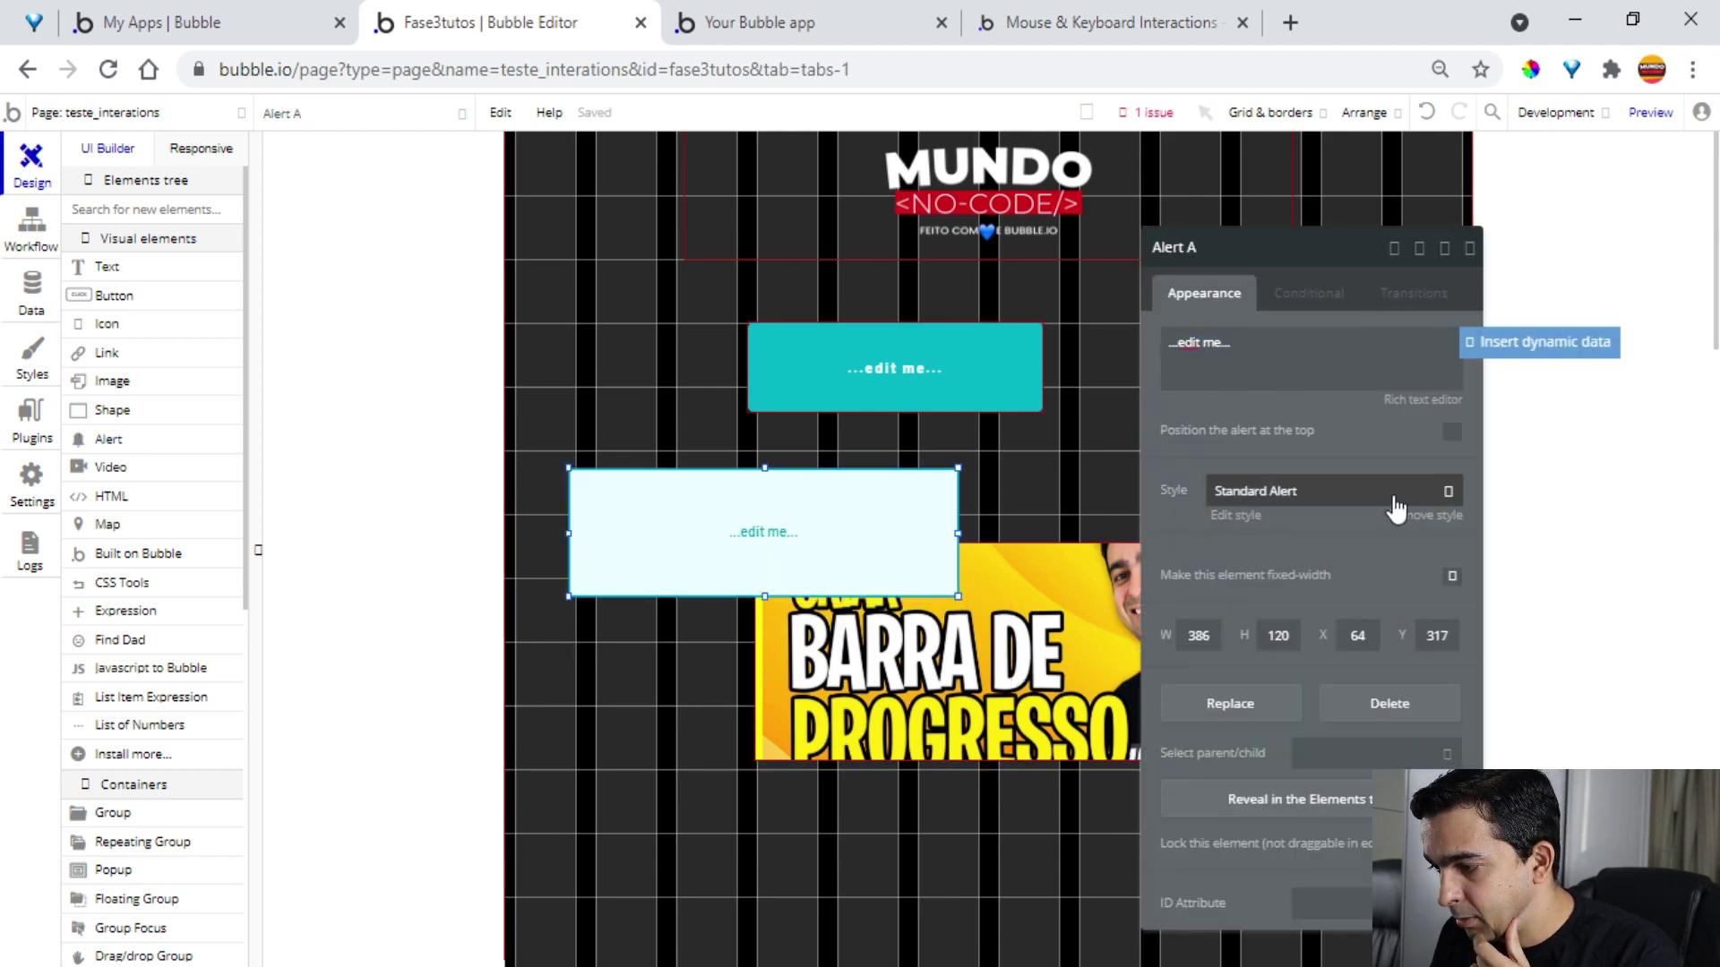
pyautogui.click(1393, 492)
pyautogui.click(1324, 591)
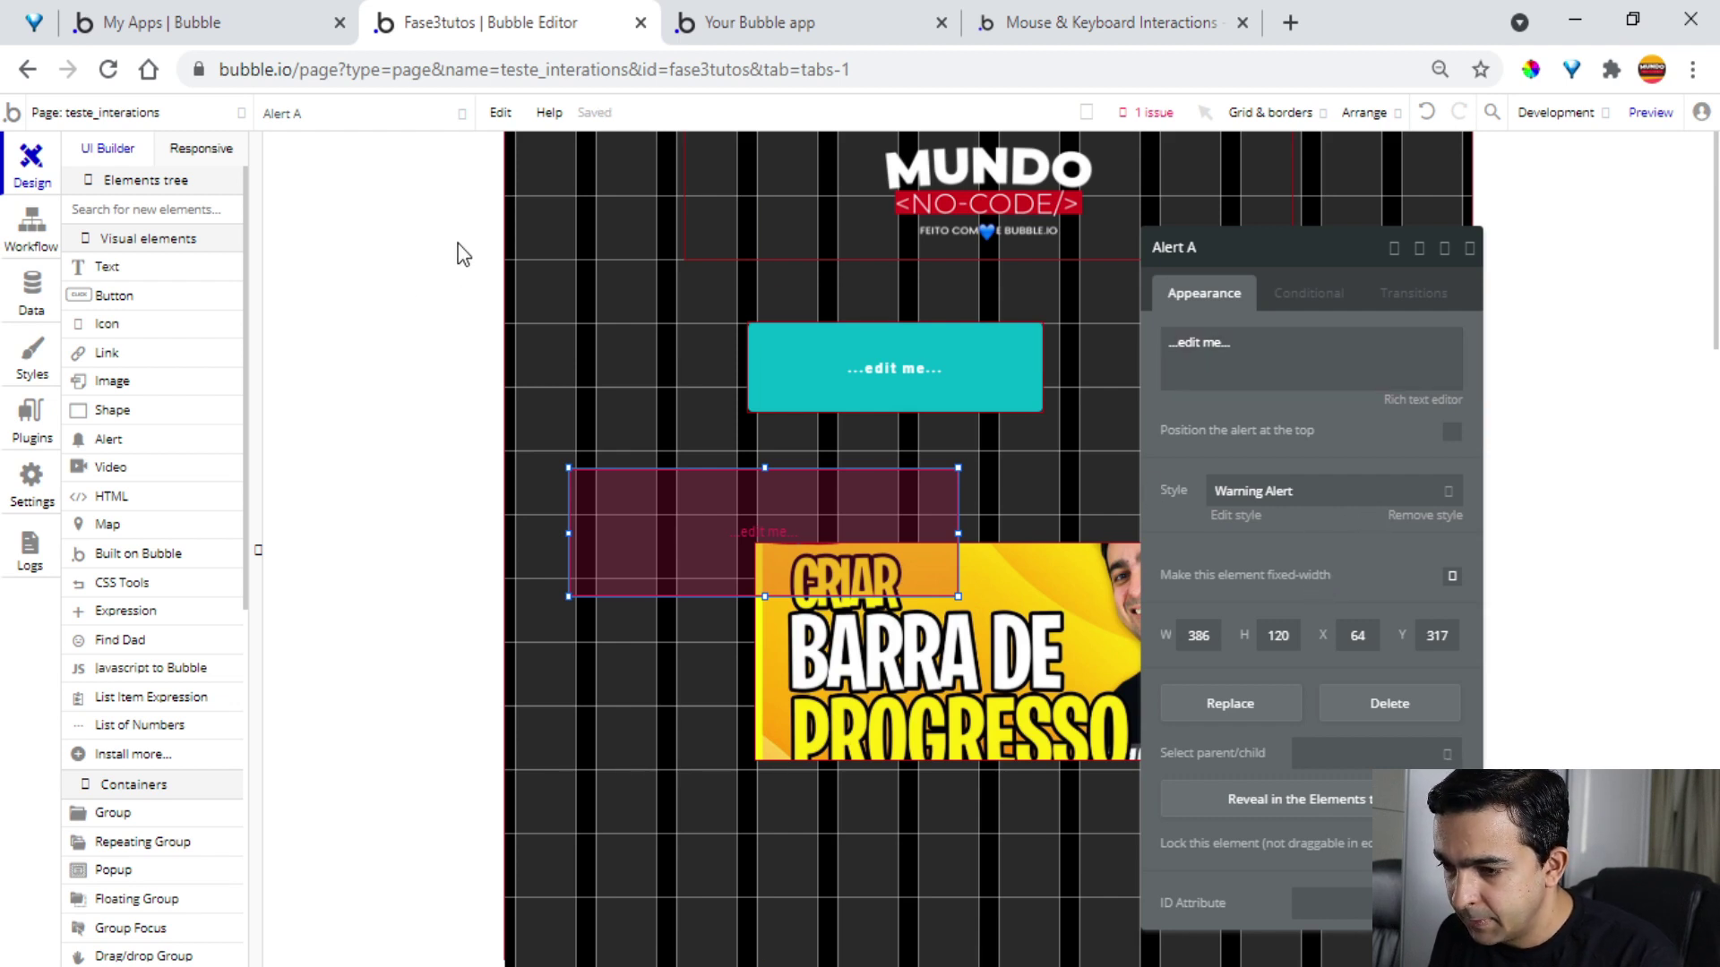
# Add a Show message action for Alert A to the User presses Ctrl+Shift+I event
pyautogui.click(32, 228)
pyautogui.click(523, 183)
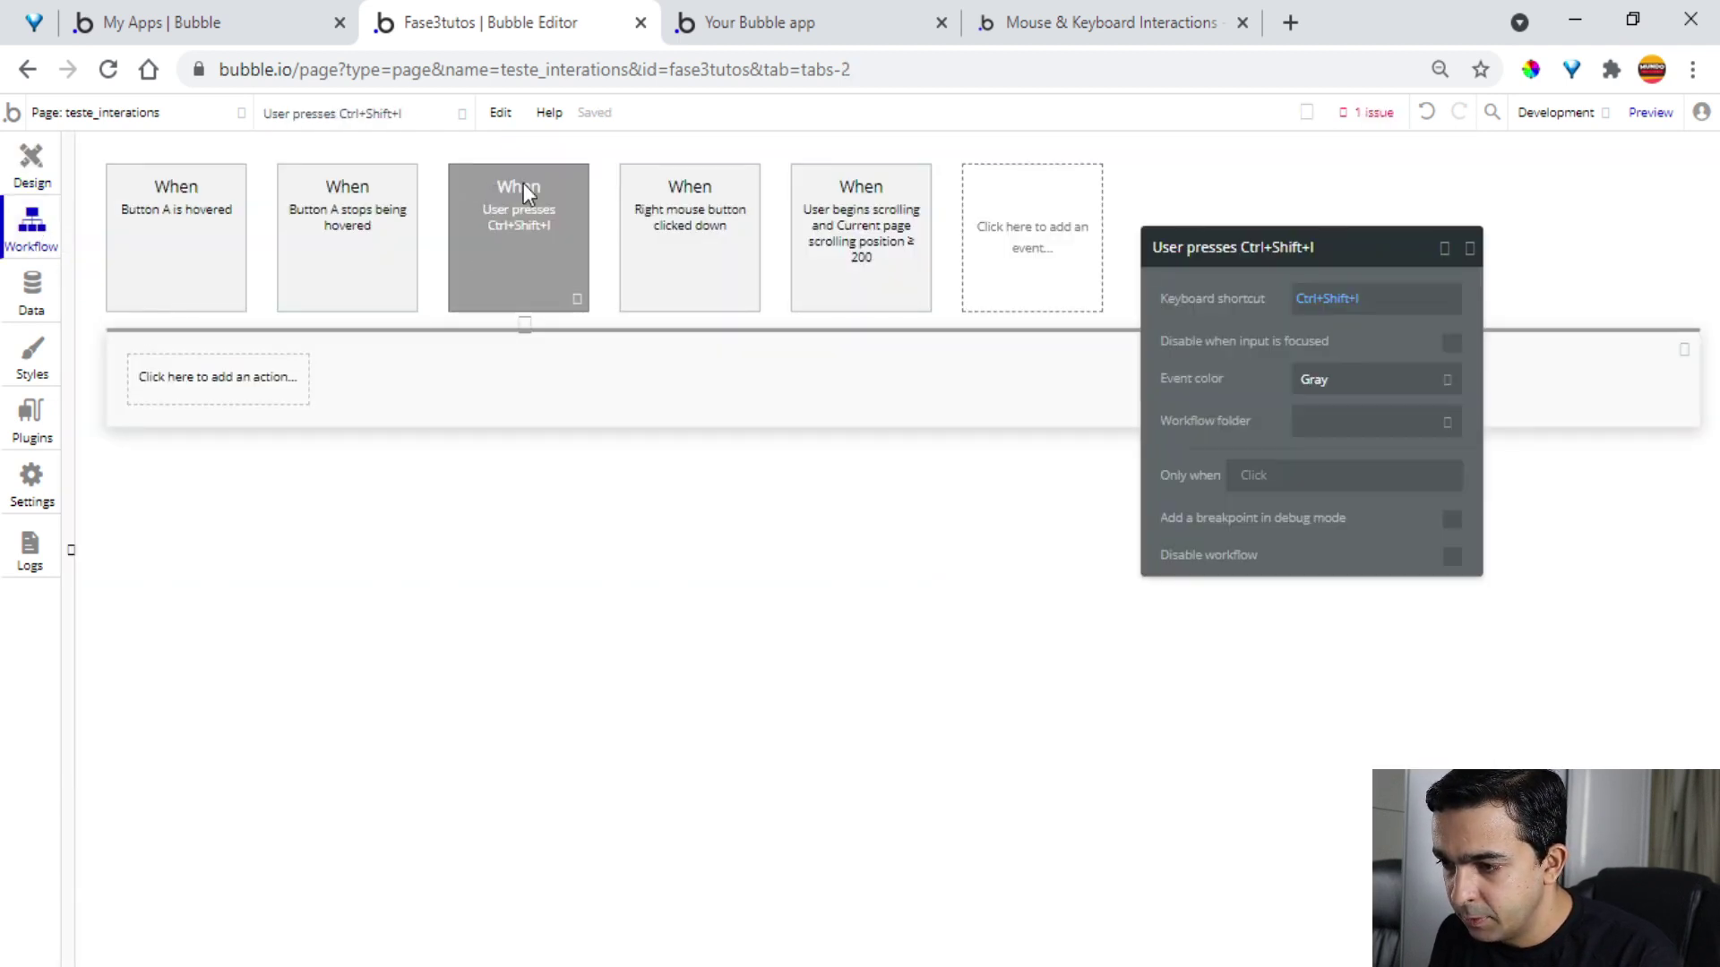
pyautogui.click(166, 377)
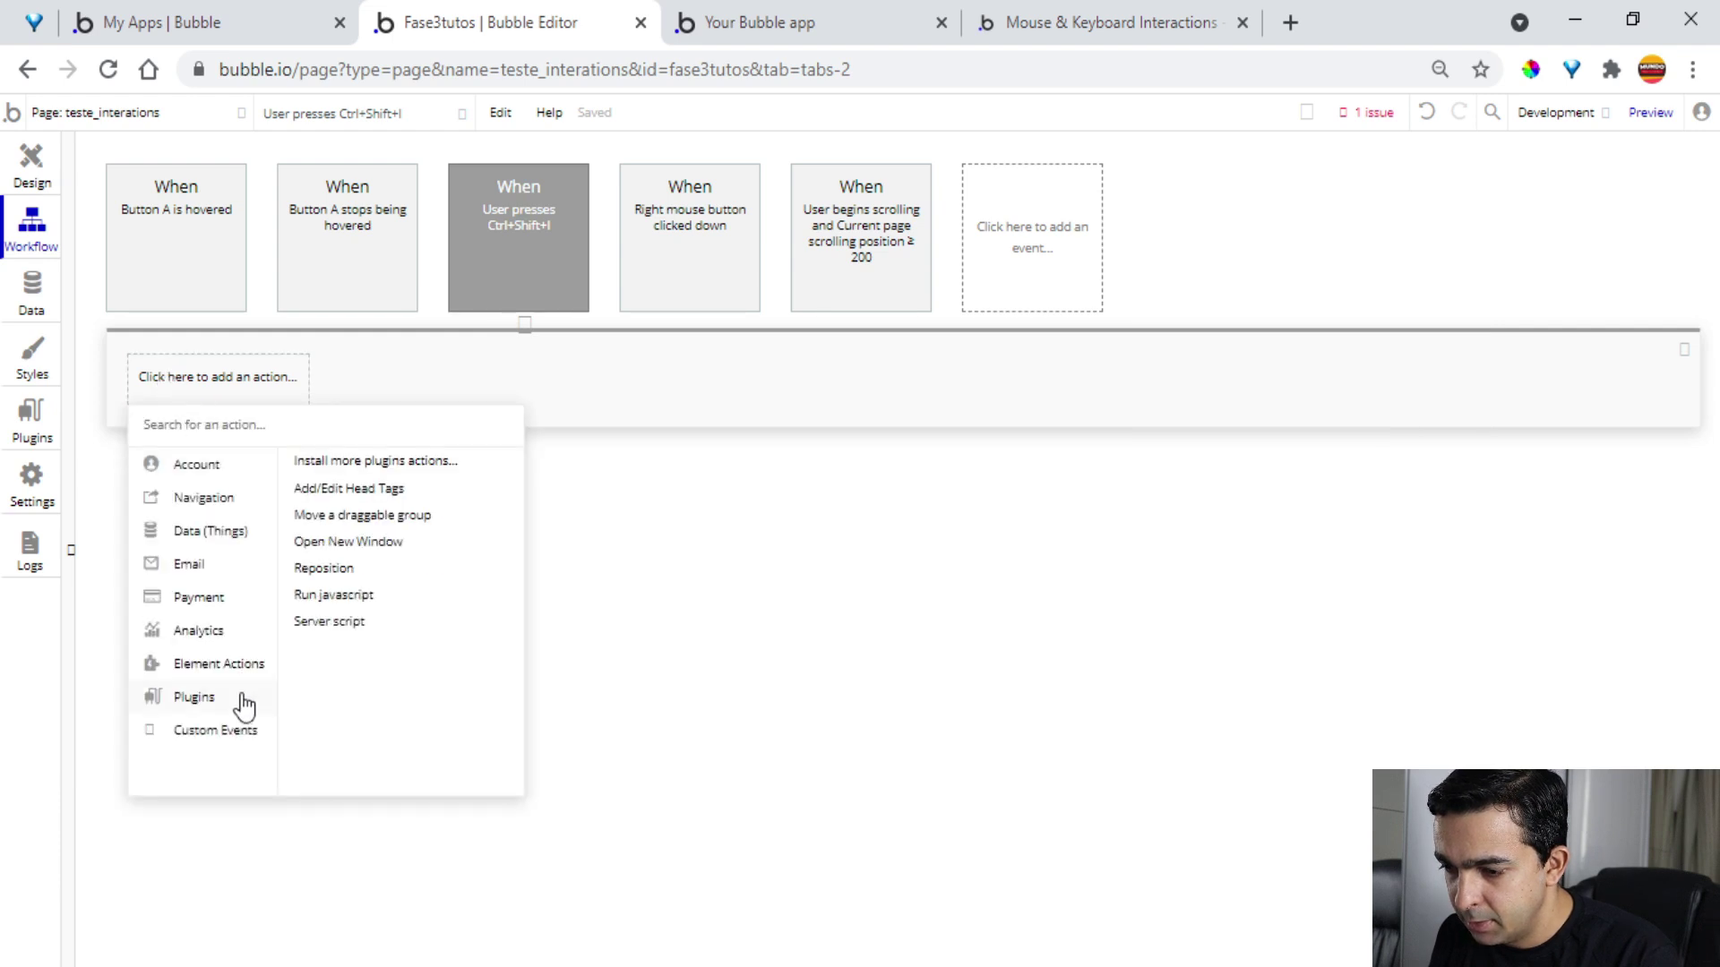
pyautogui.moveTo(246, 679)
pyautogui.click(359, 627)
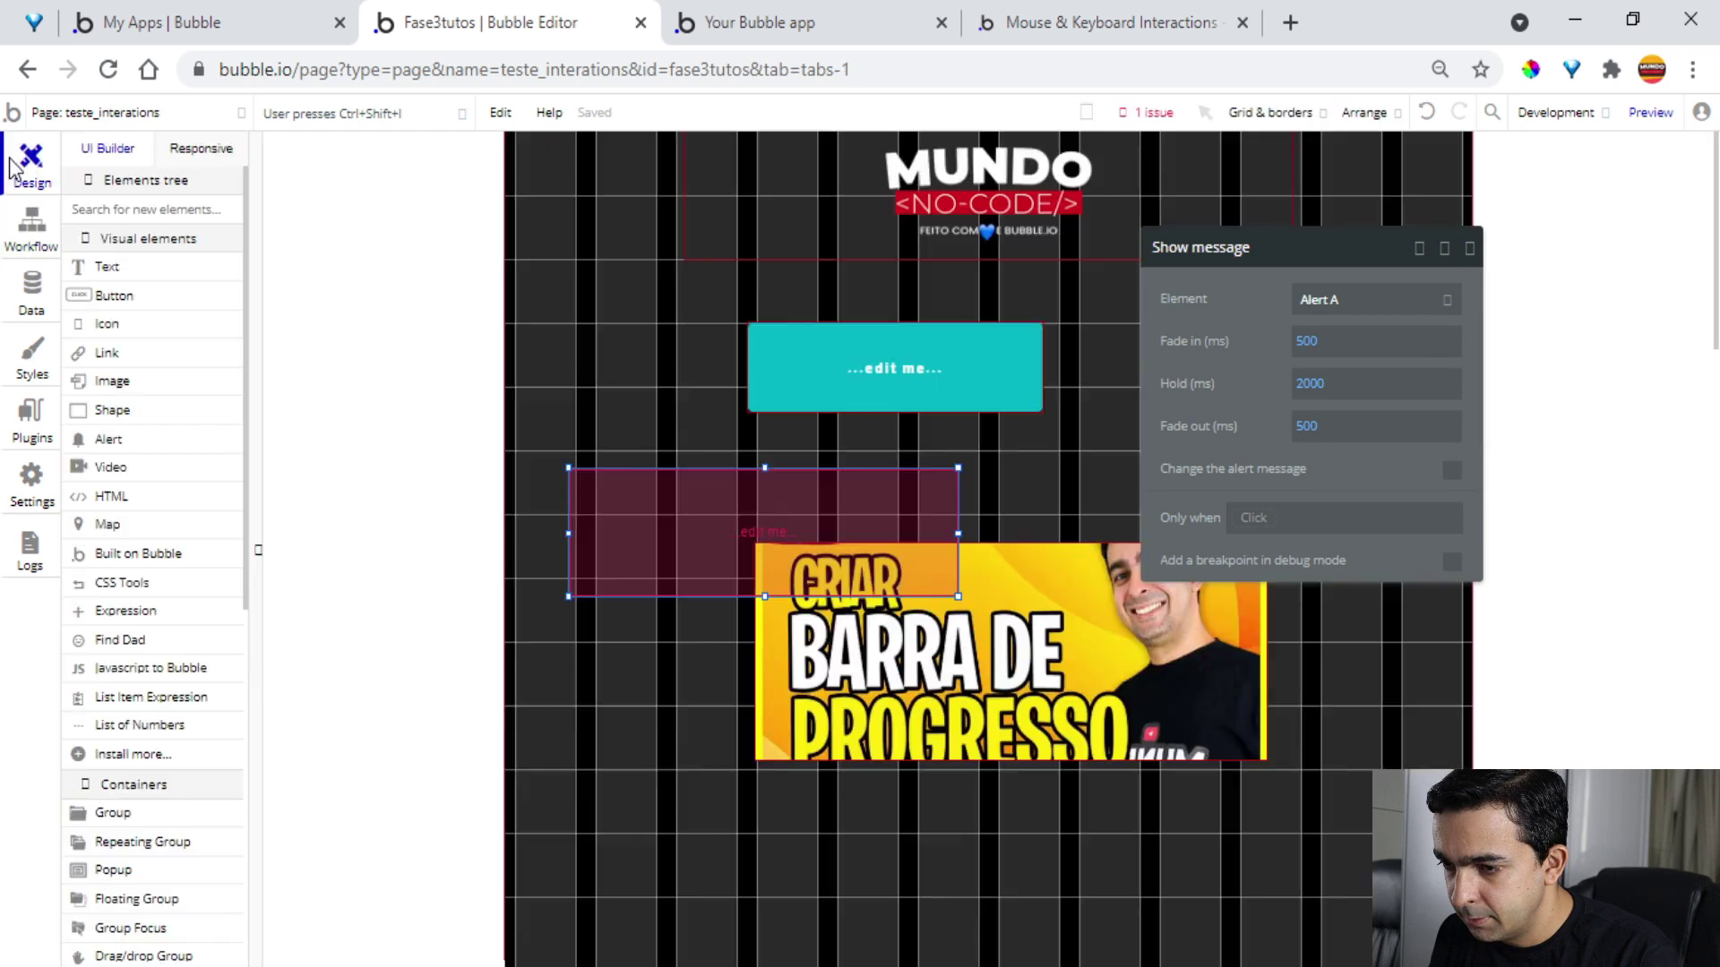
# Refresh the previewed page and test the Ctrl+Shift+I keyboard workflow
pyautogui.click(20, 167)
pyautogui.click(806, 20)
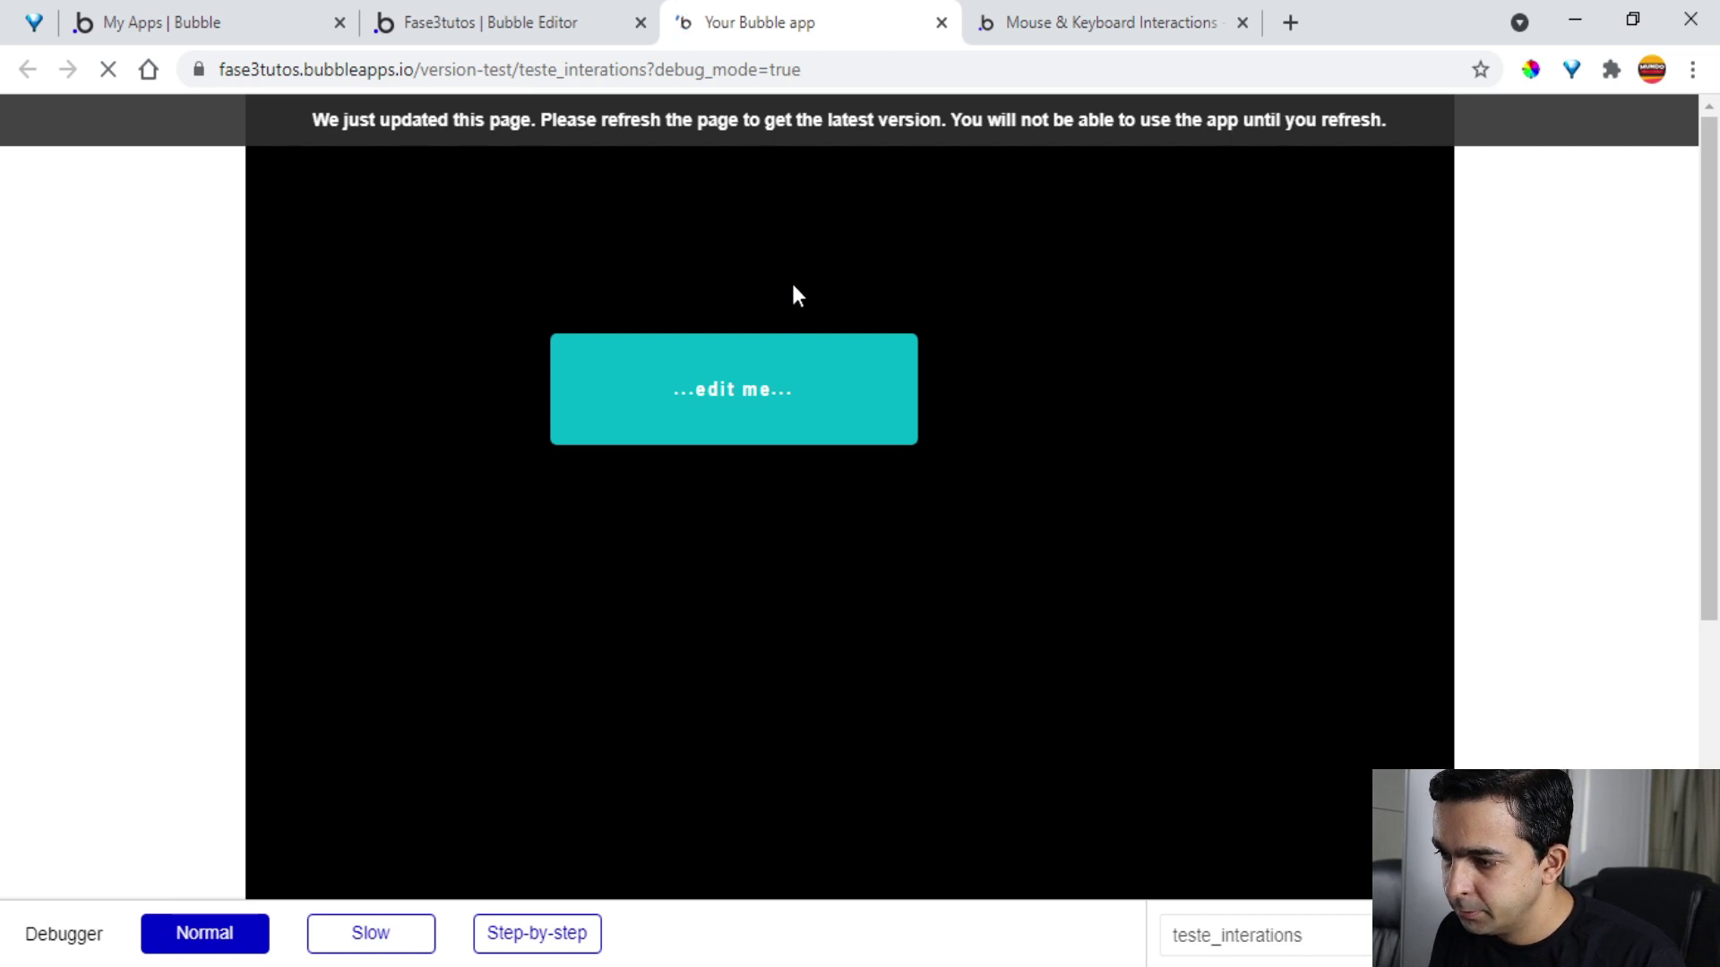
pyautogui.press('F5')
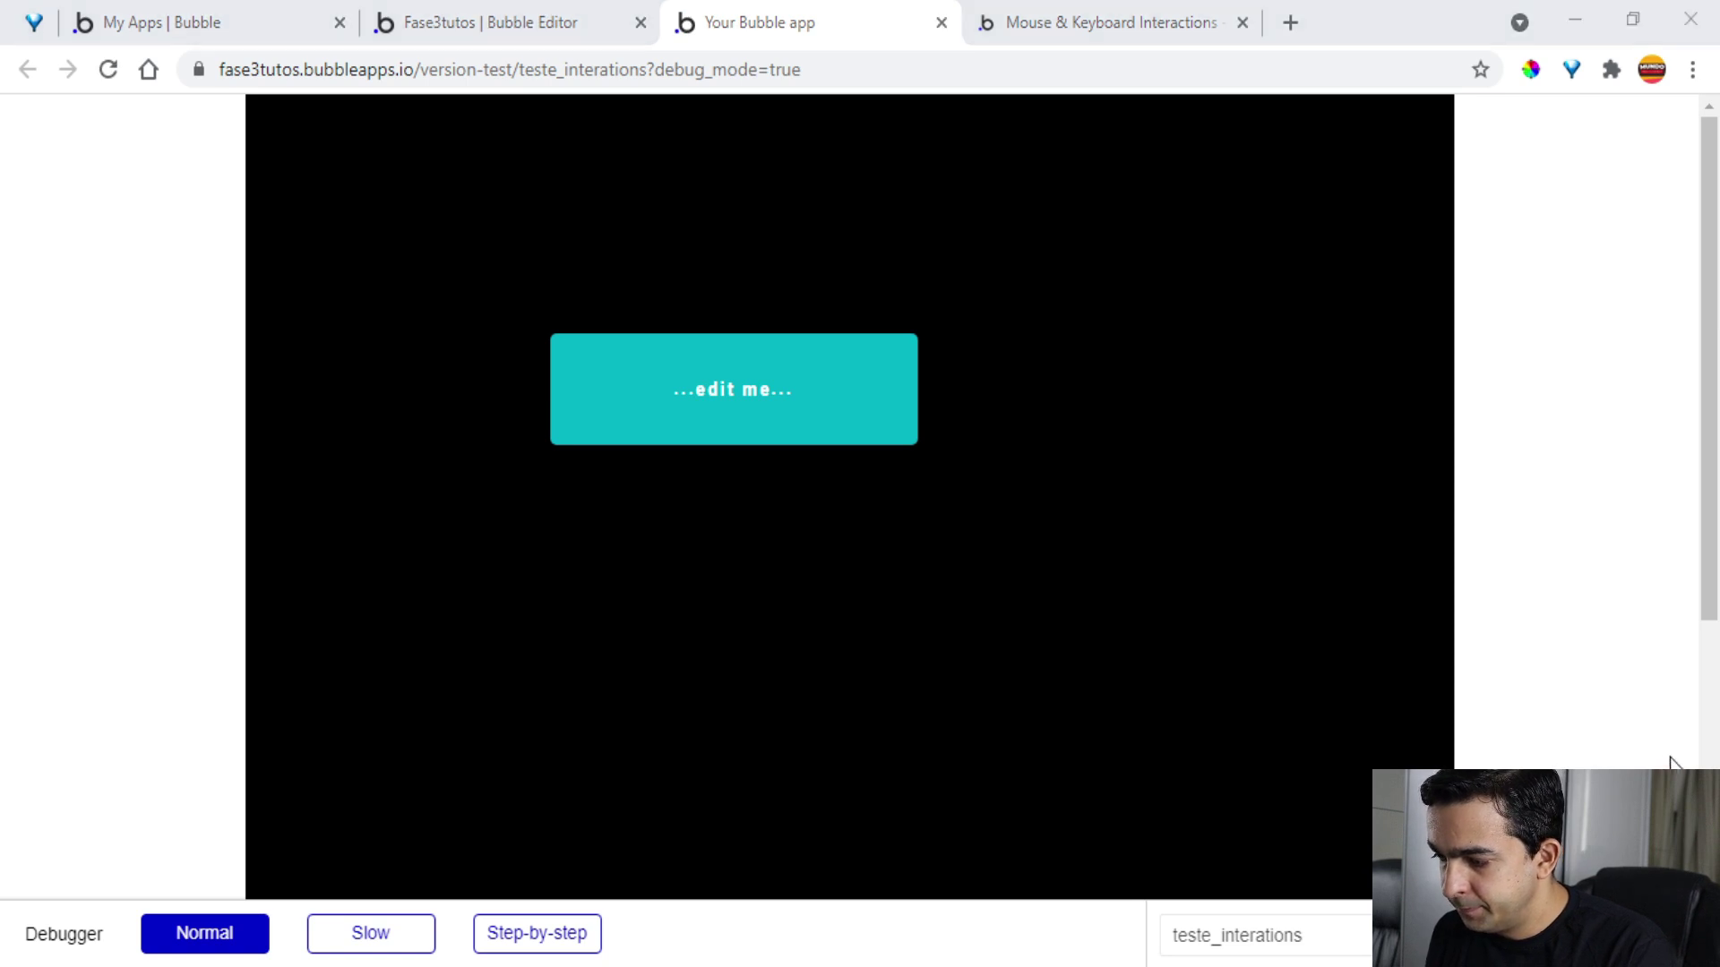
pyautogui.click(1105, 632)
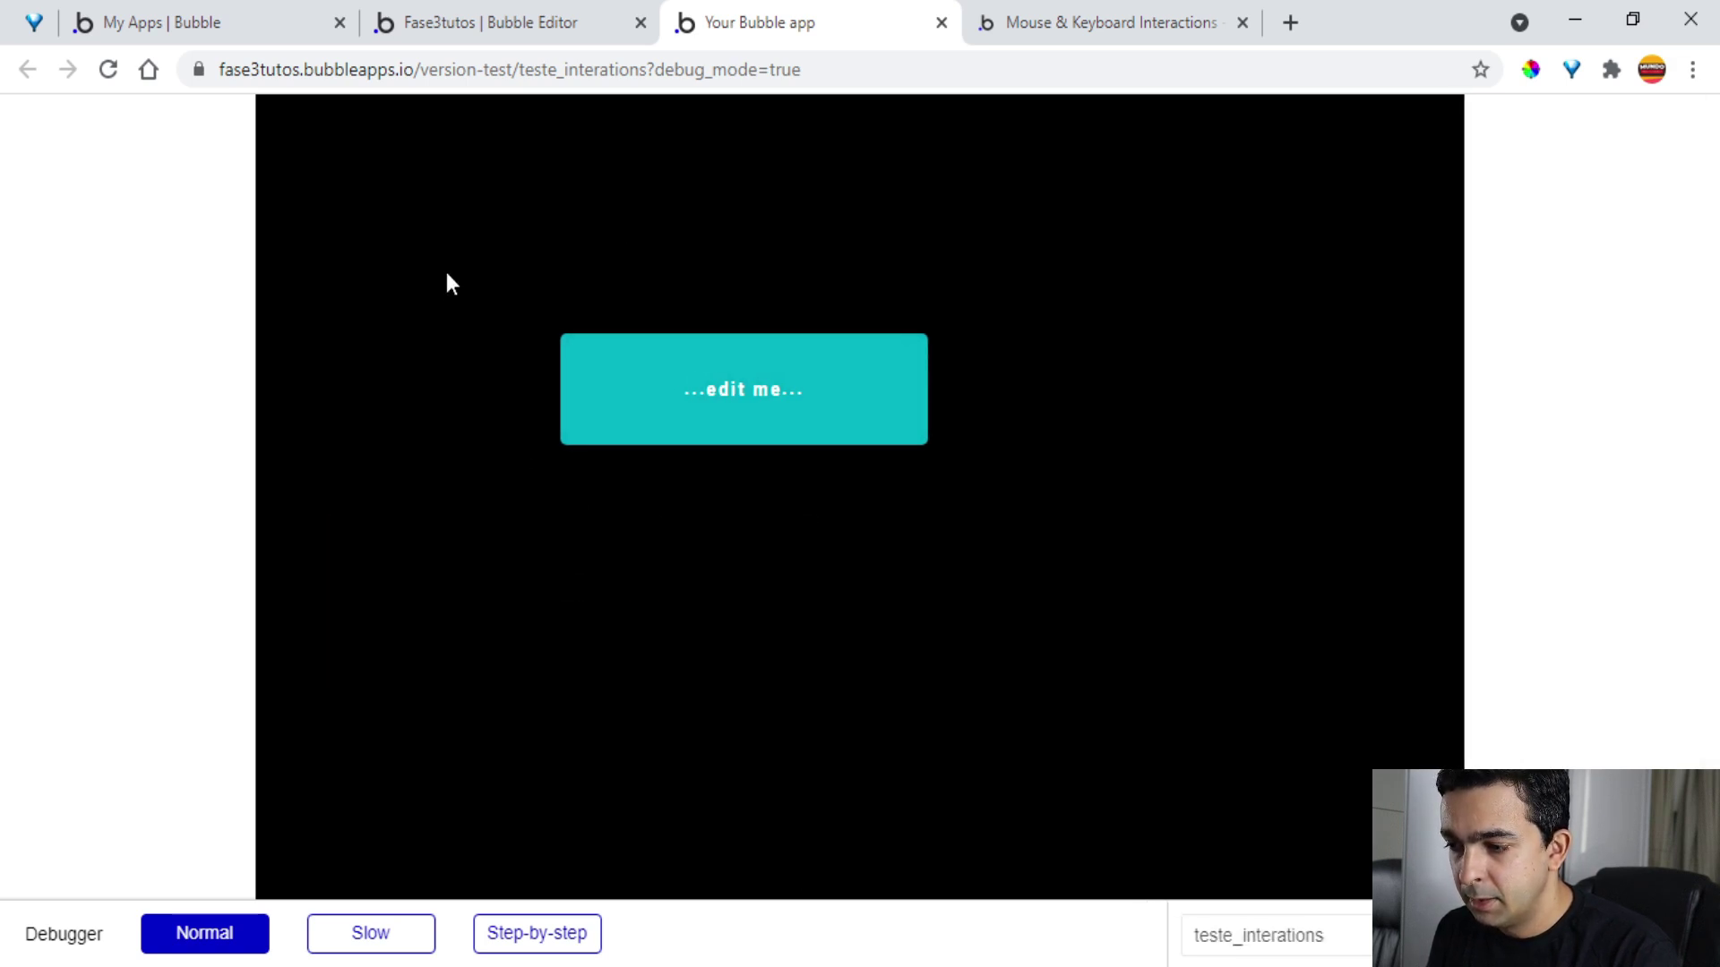
pyautogui.press('Return')
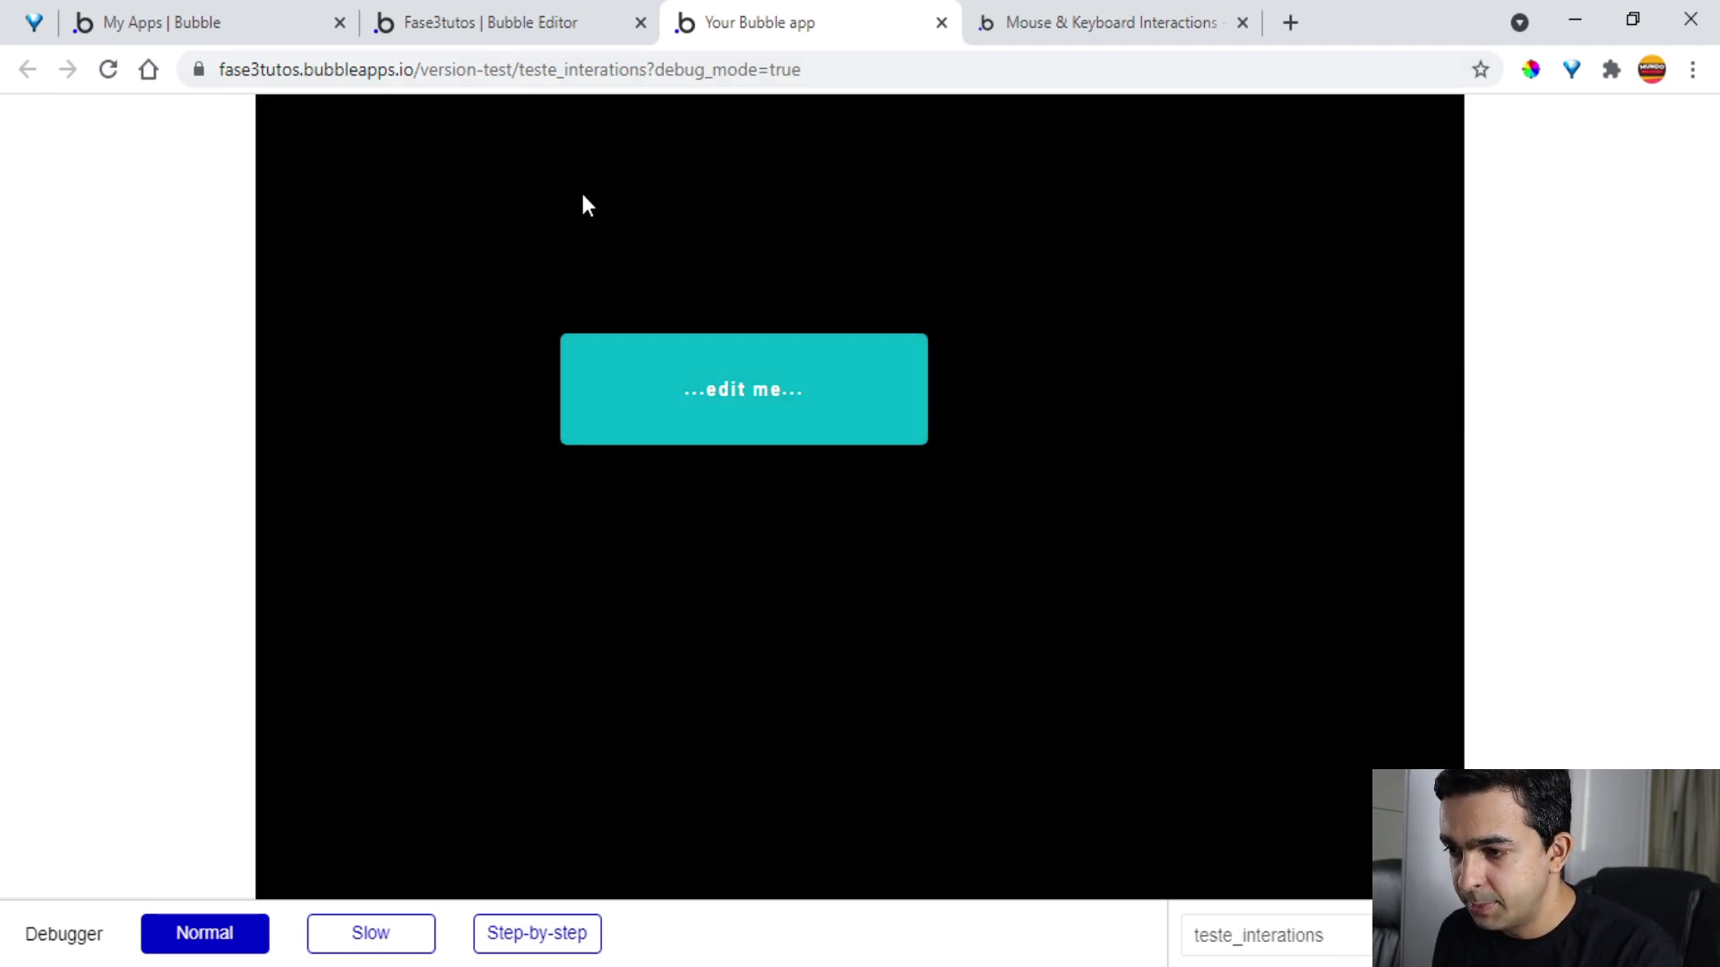
# Return to the Bubble editor and delete the User presses Ctrl+Shift+I event from the page's workflows
pyautogui.click(589, 21)
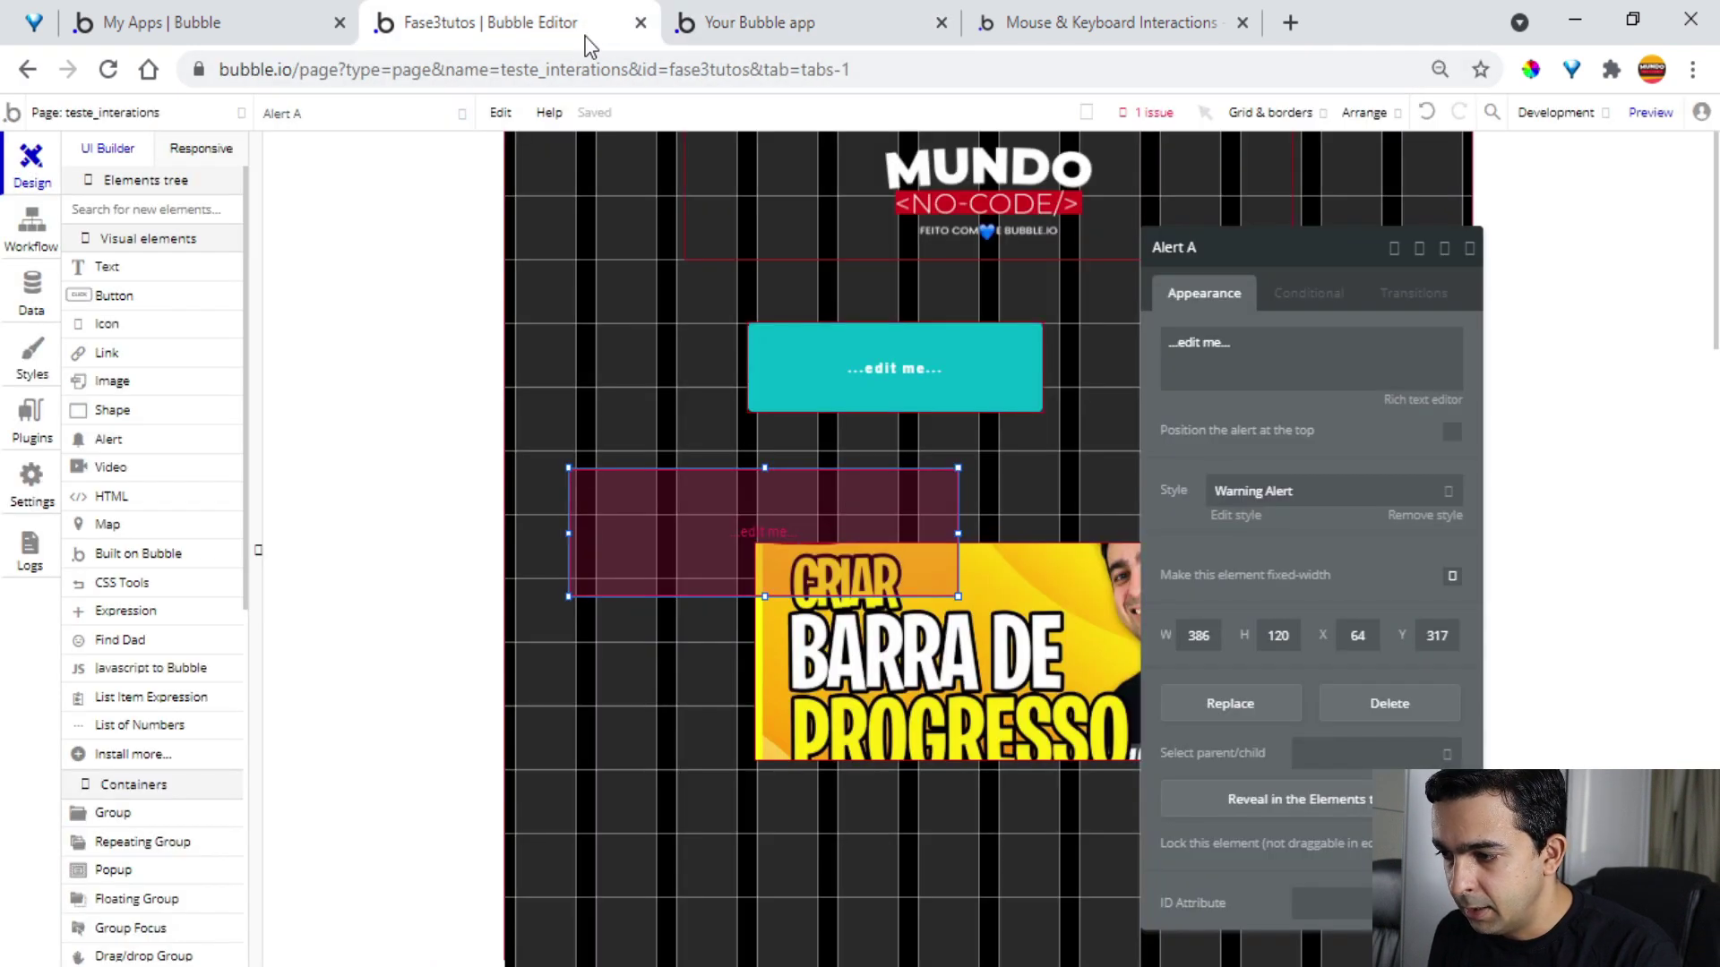
pyautogui.click(44, 233)
pyautogui.click(524, 230)
pyautogui.press('Delete')
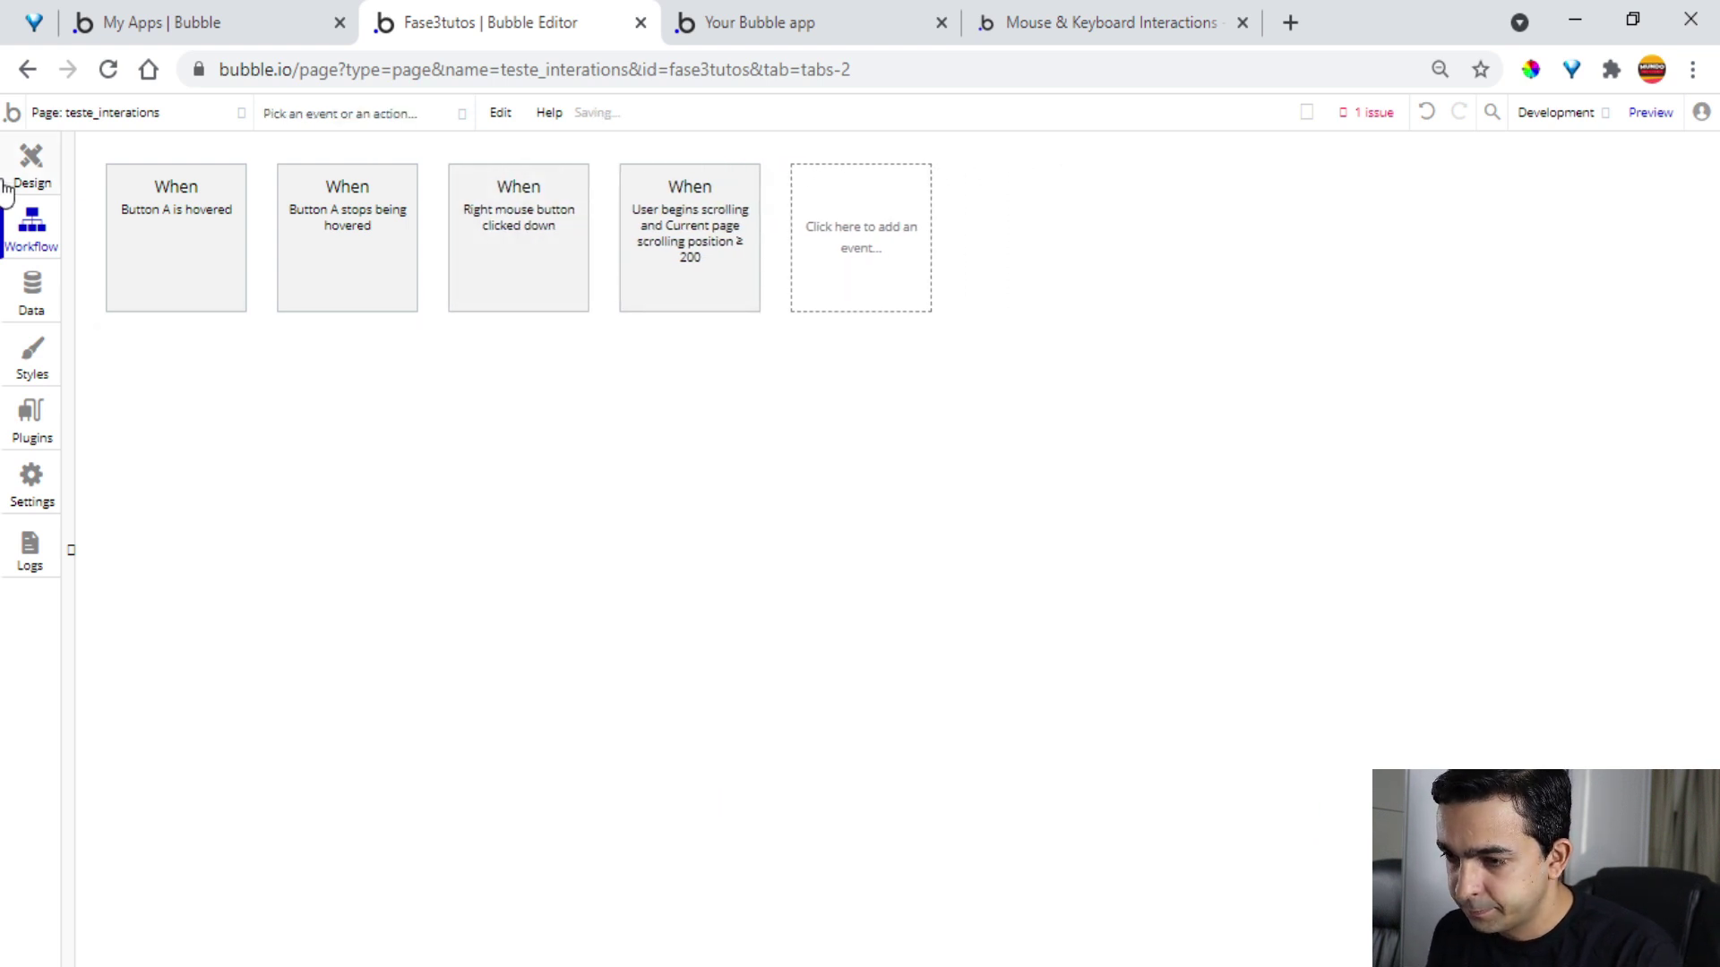
# Refresh the previewed page, open and close the browser's developer tools there, and return to the Bubble editor
pyautogui.click(768, 19)
pyautogui.press('F5')
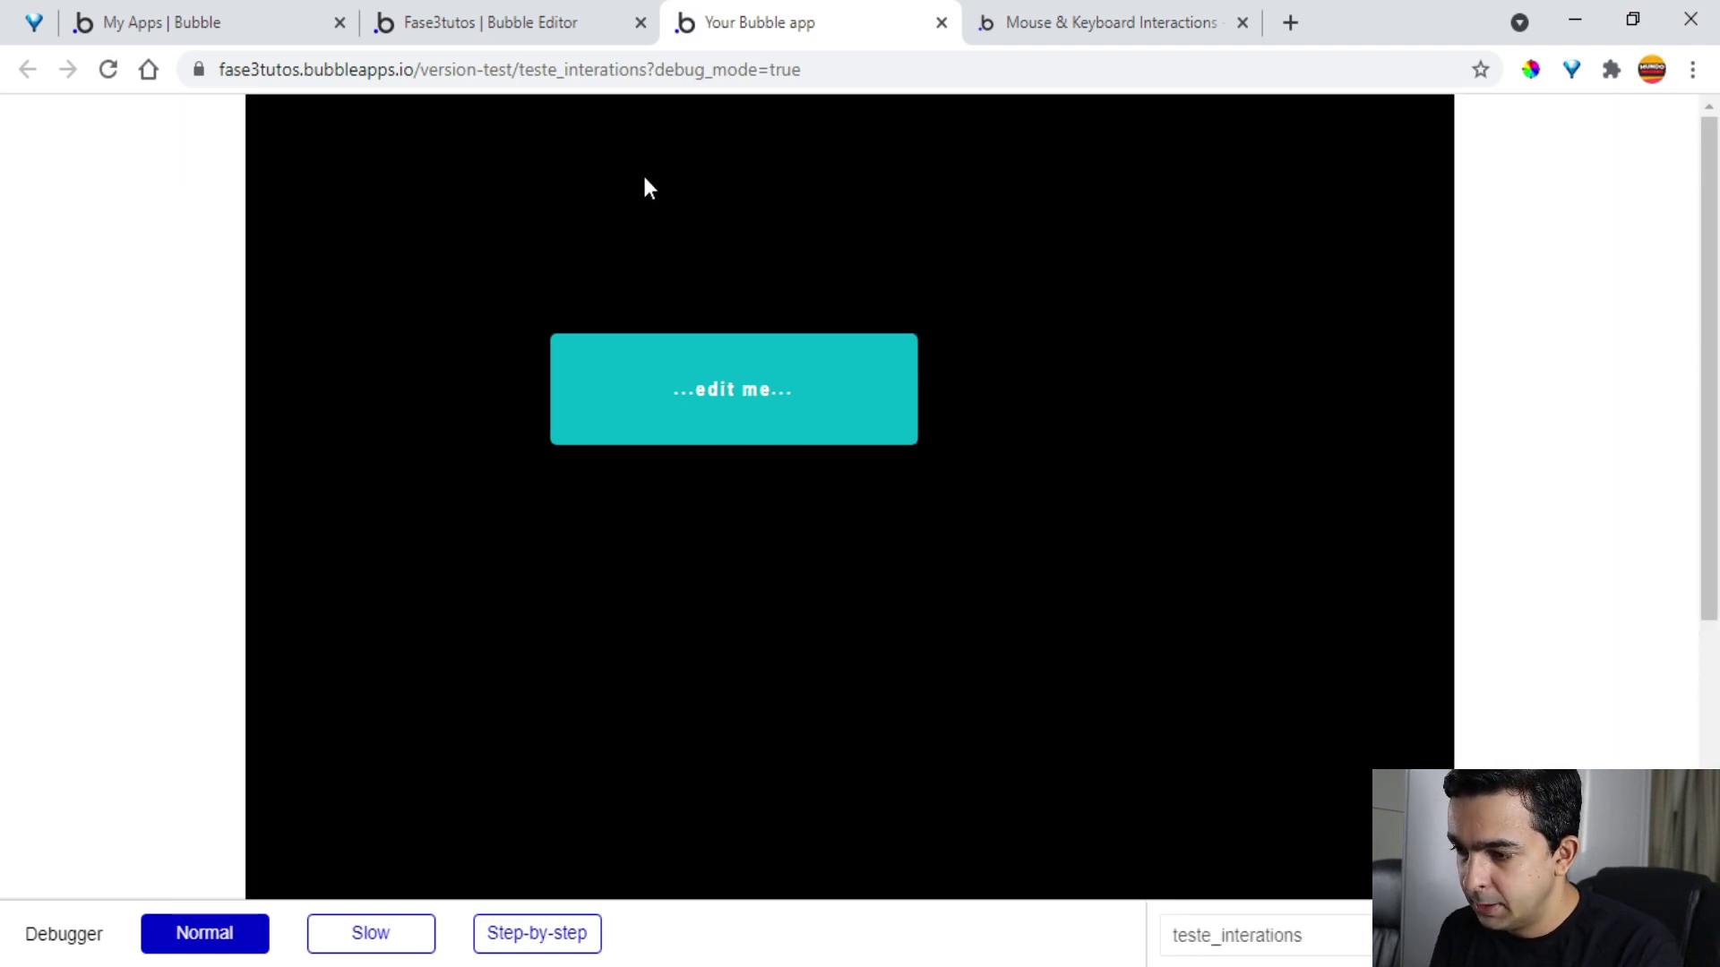
pyautogui.hotkey('ctrl', 'shift', 'i')
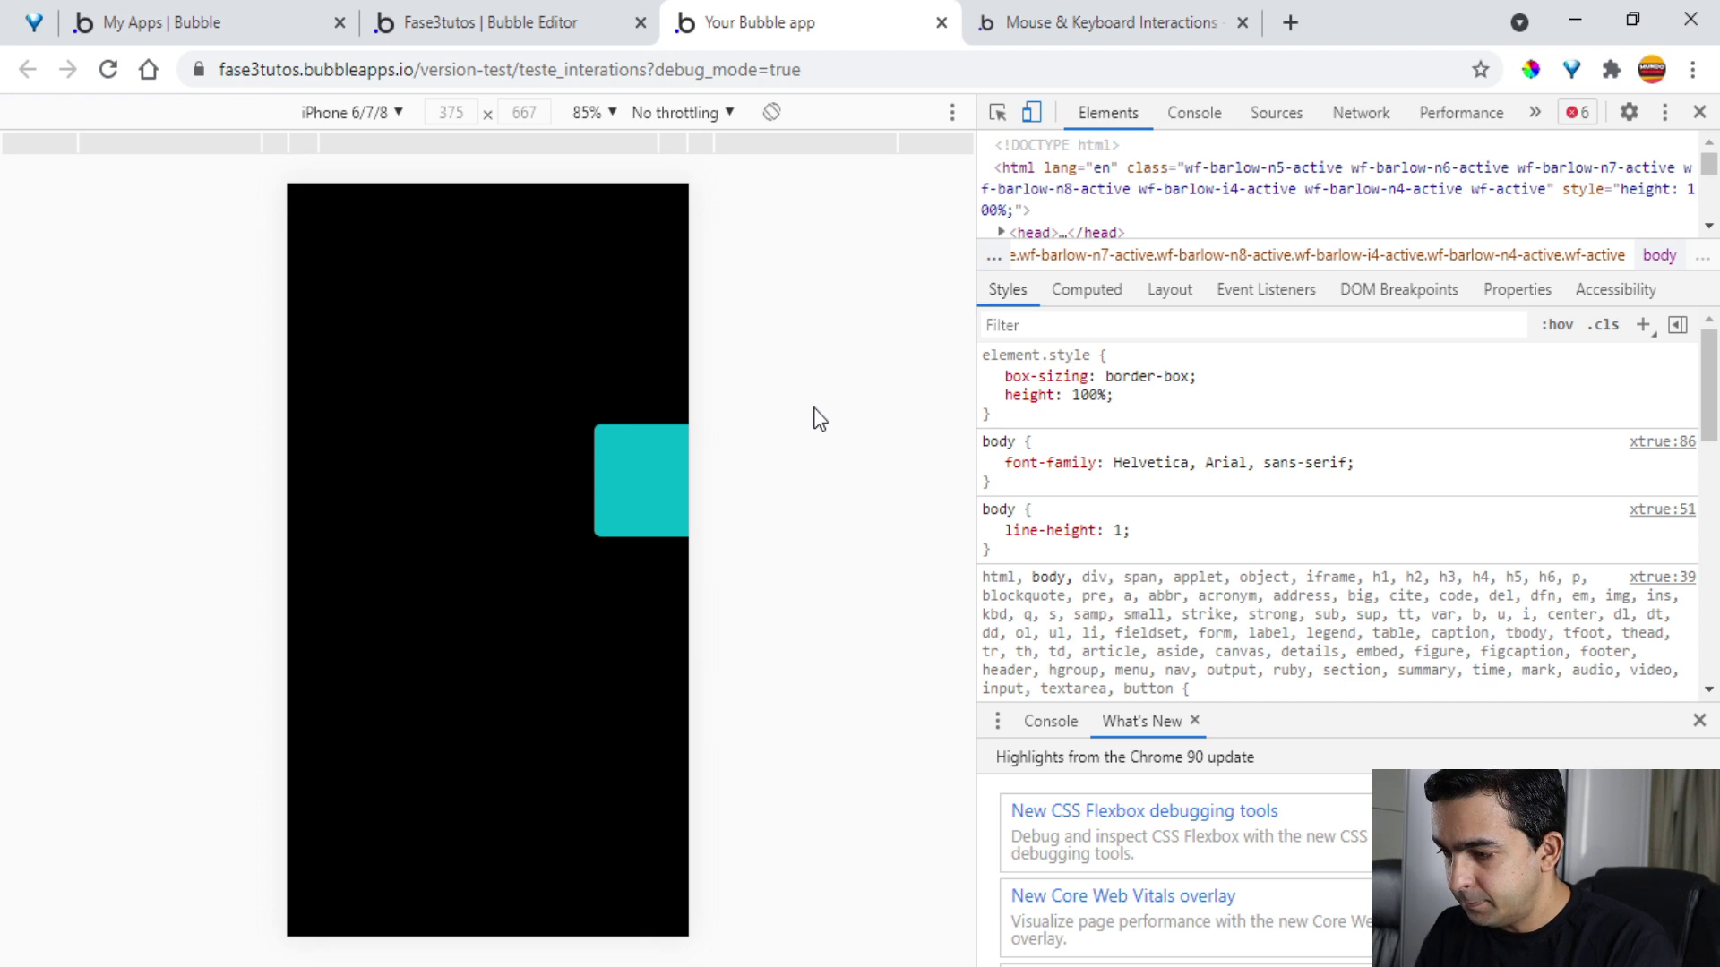
pyautogui.hotkey('ctrl', 'shift', 'i')
pyautogui.click(552, 27)
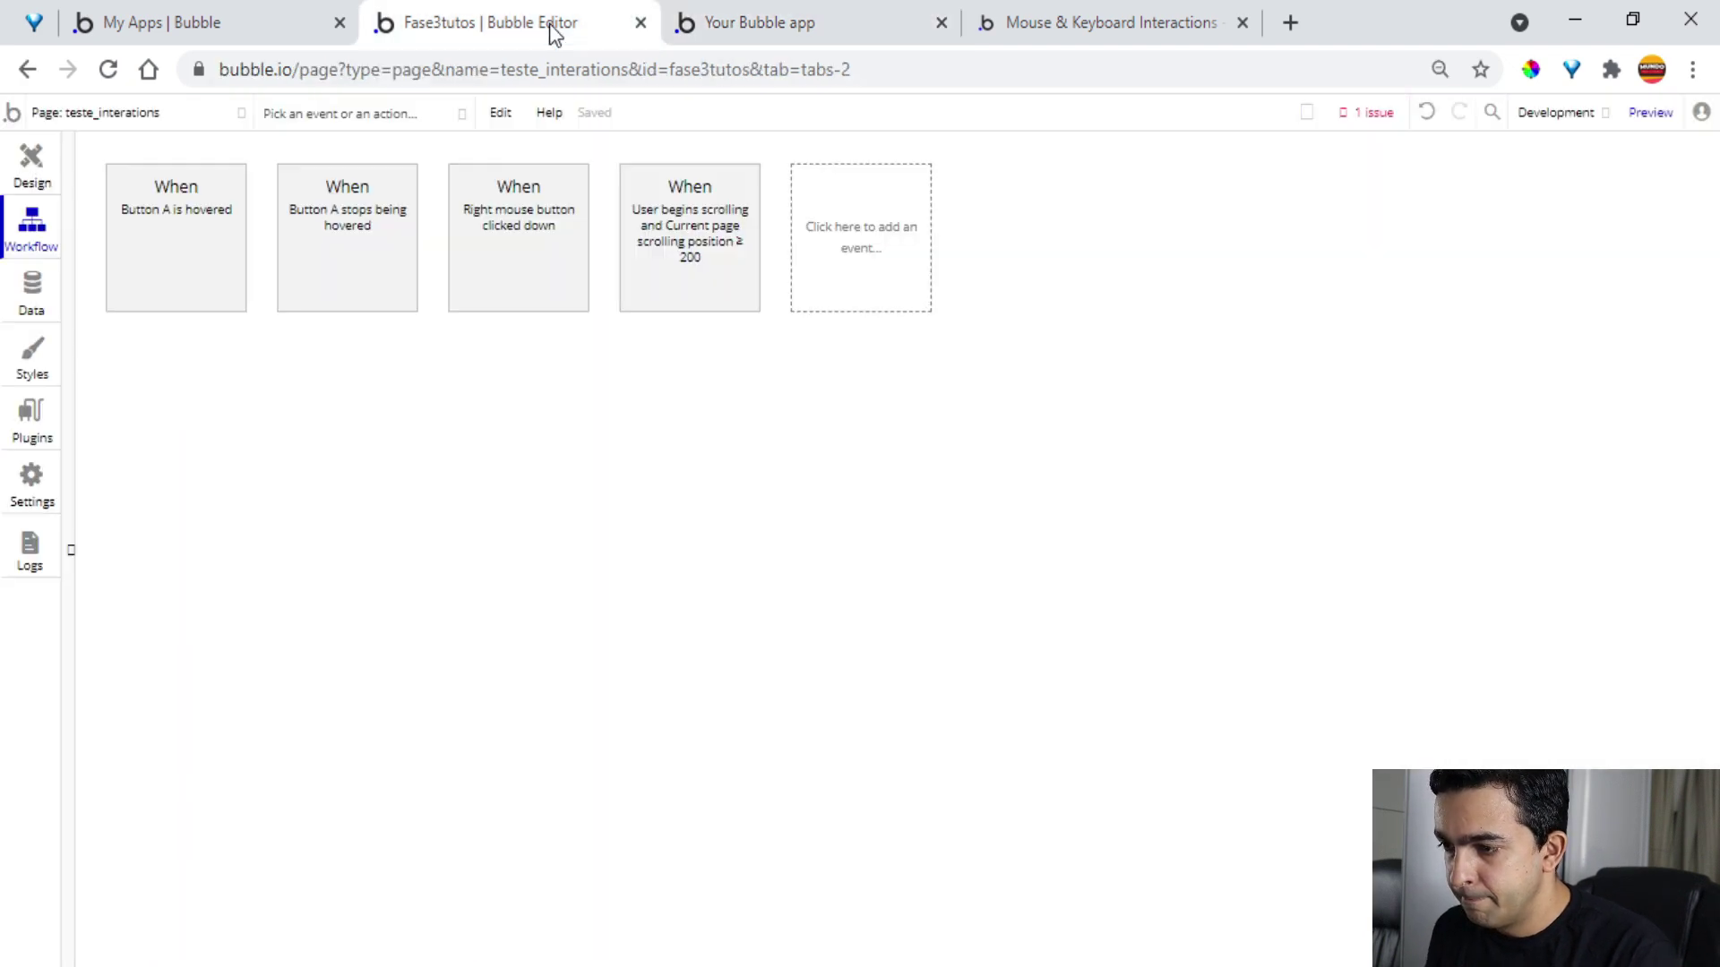